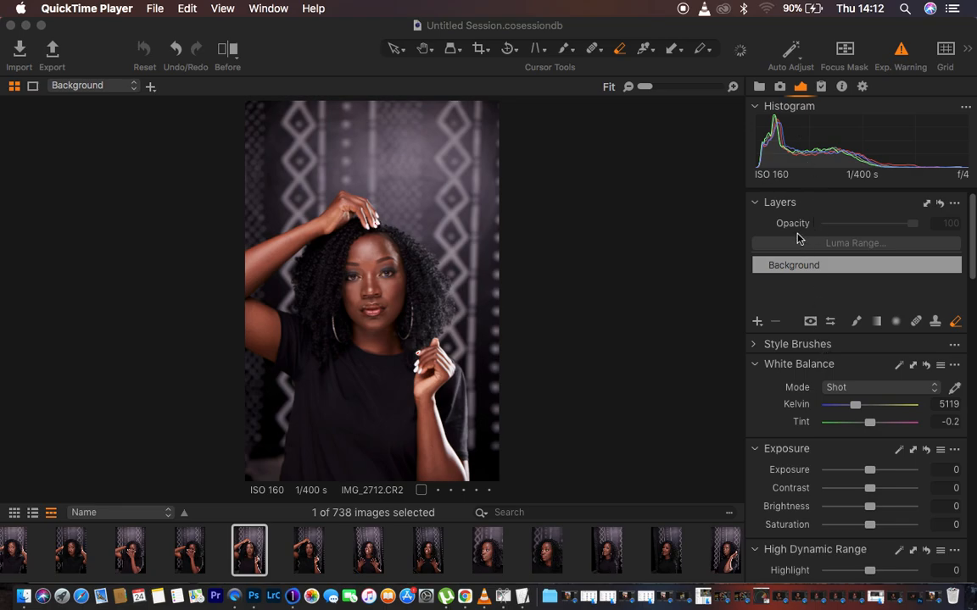
{"action": "left_click", "coordinate": [725, 32]}
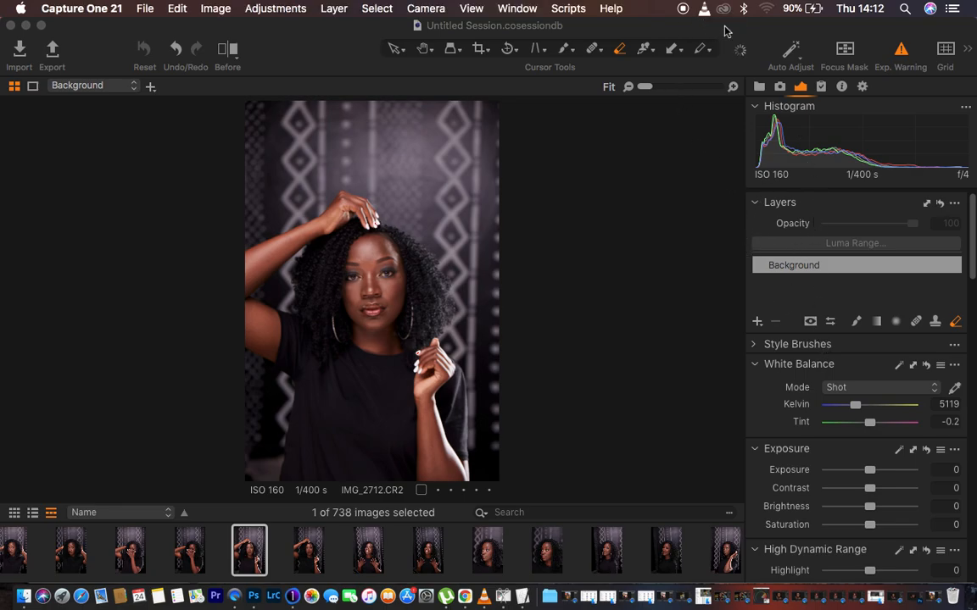
{"action": "left_click", "coordinate": [521, 8]}
{"action": "mouse_move", "coordinate": [534, 30]}
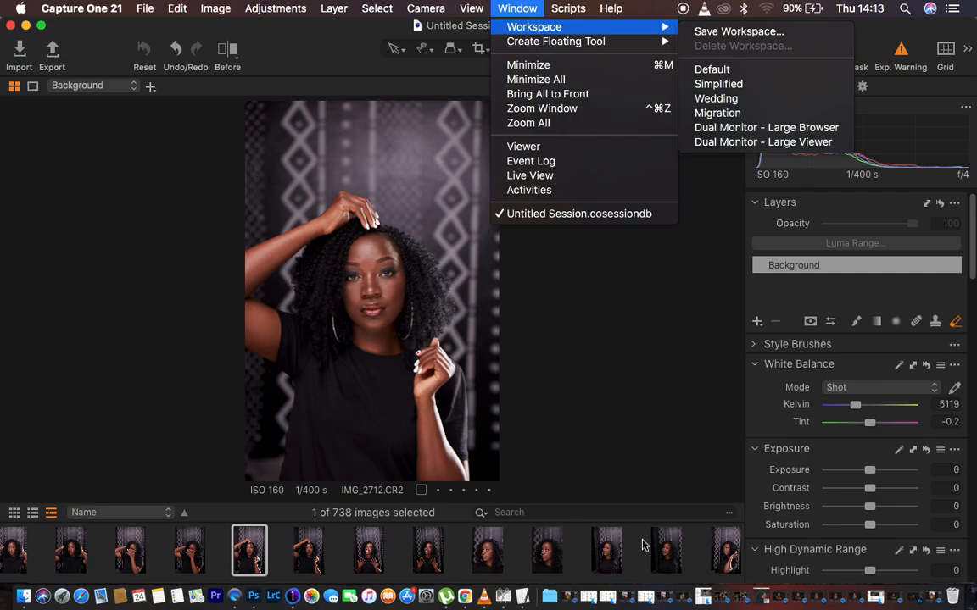
{"action": "left_click", "coordinate": [660, 360]}
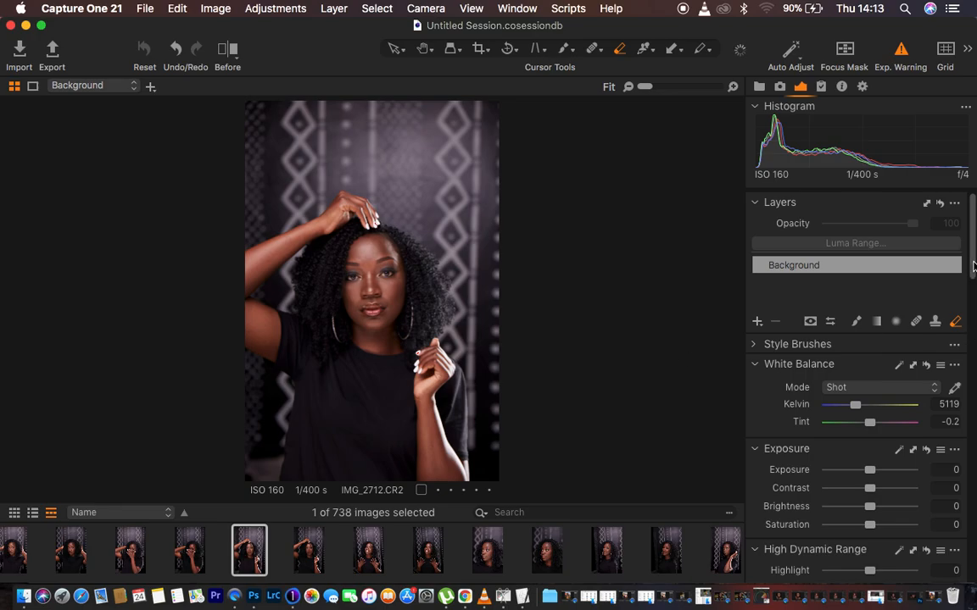
- Set the High Dynamic Range Highlight and White to -100, Black to -14 and Shadow to 9, and Clarity to 5
{"action": "left_click_drag", "start_coordinate": [973, 267], "coordinate": [972, 287]}
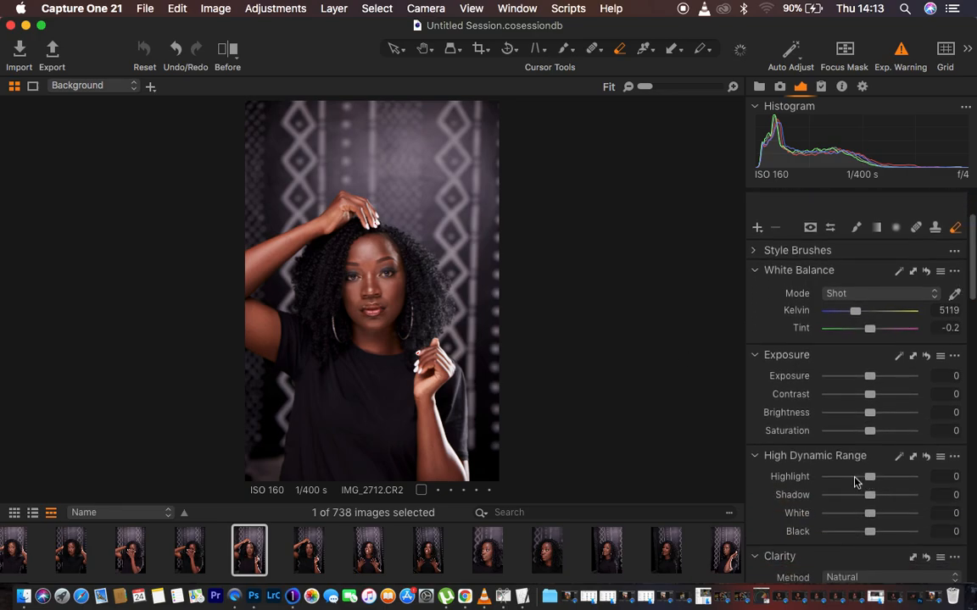
{"action": "left_click_drag", "start_coordinate": [870, 478], "coordinate": [797, 477]}
{"action": "left_click_drag", "start_coordinate": [878, 520], "coordinate": [819, 520]}
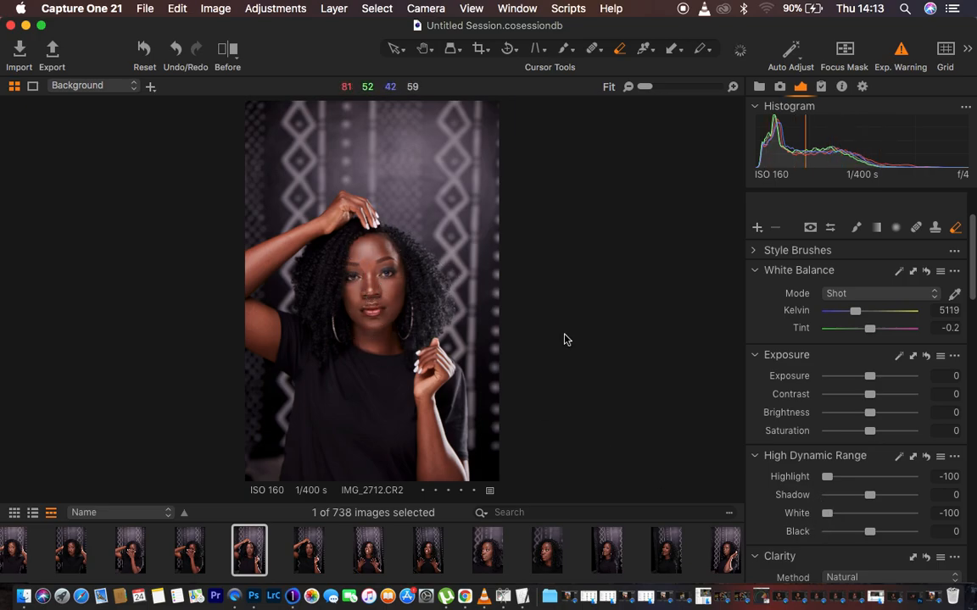
{"action": "left_click_drag", "start_coordinate": [869, 531], "coordinate": [866, 536]}
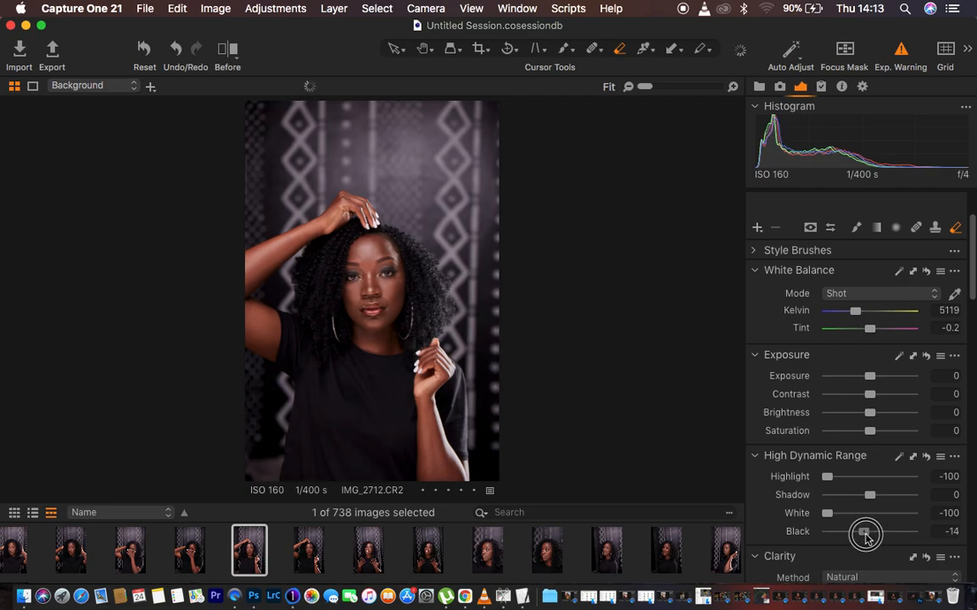
{"action": "left_click_drag", "start_coordinate": [873, 500], "coordinate": [878, 500]}
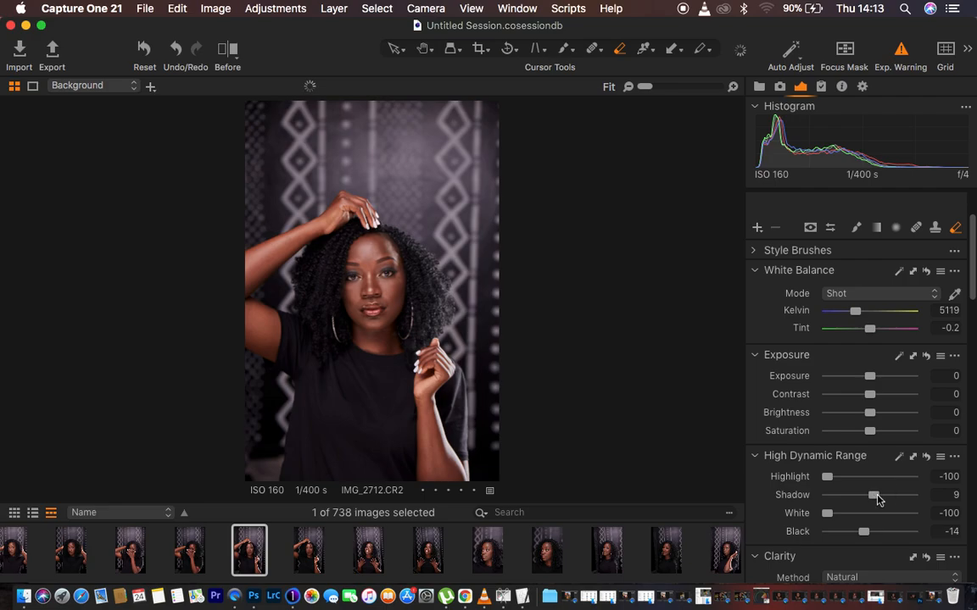
{"action": "scroll", "coordinate": [879, 500], "scroll_direction": "down", "scroll_amount": 2}
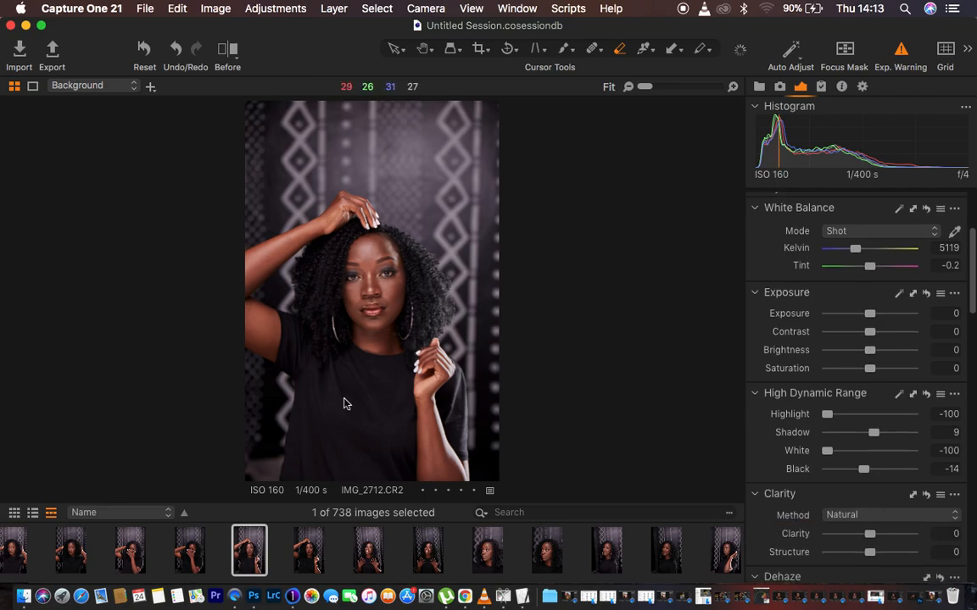
{"action": "left_click_drag", "start_coordinate": [869, 534], "coordinate": [871, 536]}
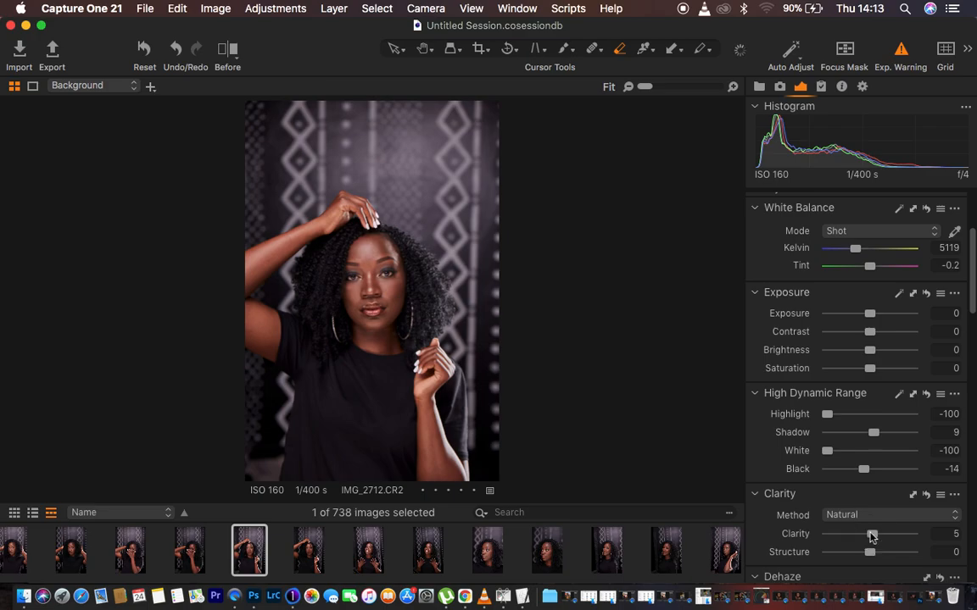
- Set the RGB levels' input black point to 5 and white point to 252
{"action": "scroll", "coordinate": [872, 535], "scroll_direction": "down", "scroll_amount": 5}
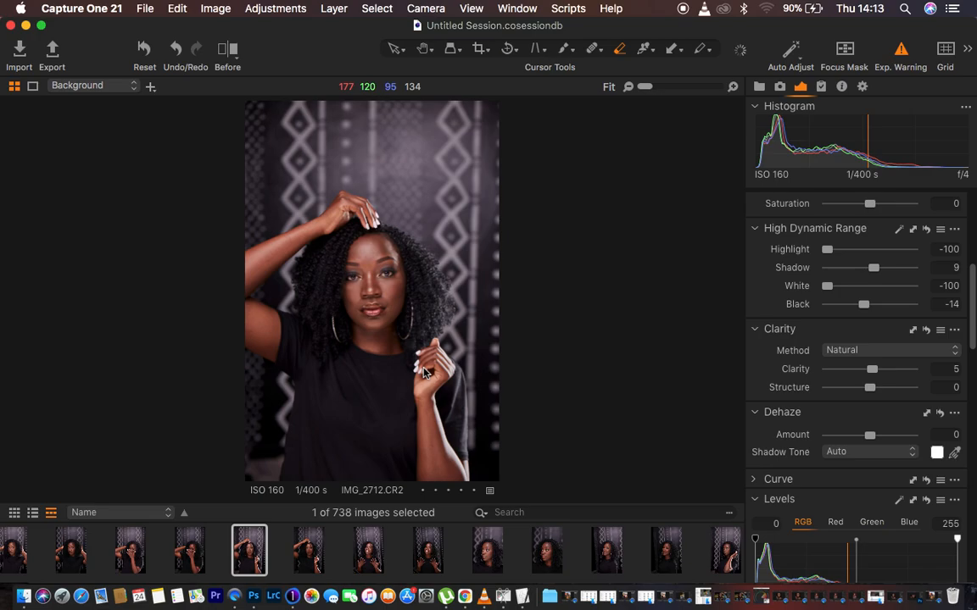
{"action": "scroll", "coordinate": [776, 449], "scroll_direction": "down", "scroll_amount": 4}
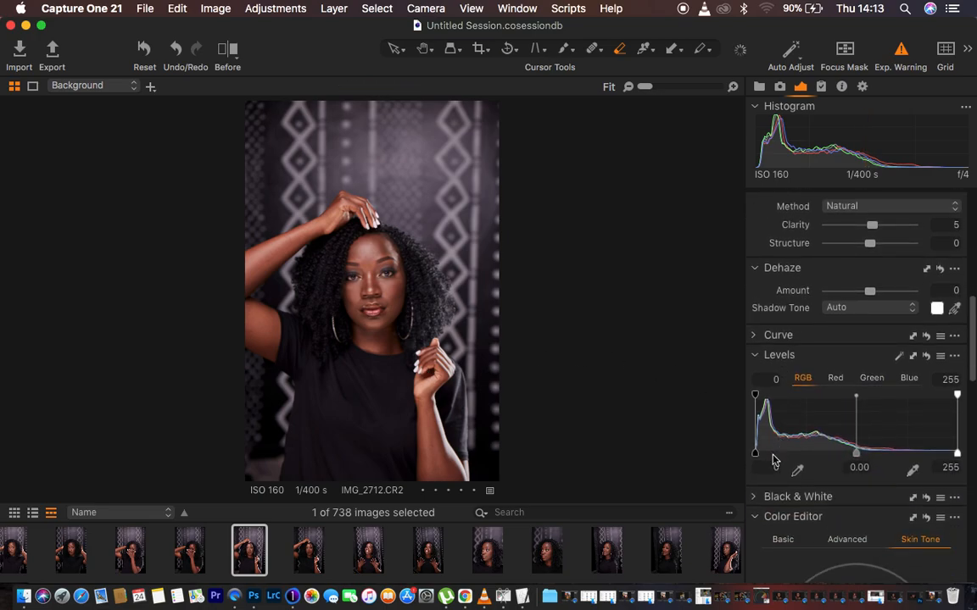
{"action": "left_click_drag", "start_coordinate": [757, 459], "coordinate": [760, 454]}
{"action": "left_click_drag", "start_coordinate": [956, 453], "coordinate": [956, 456]}
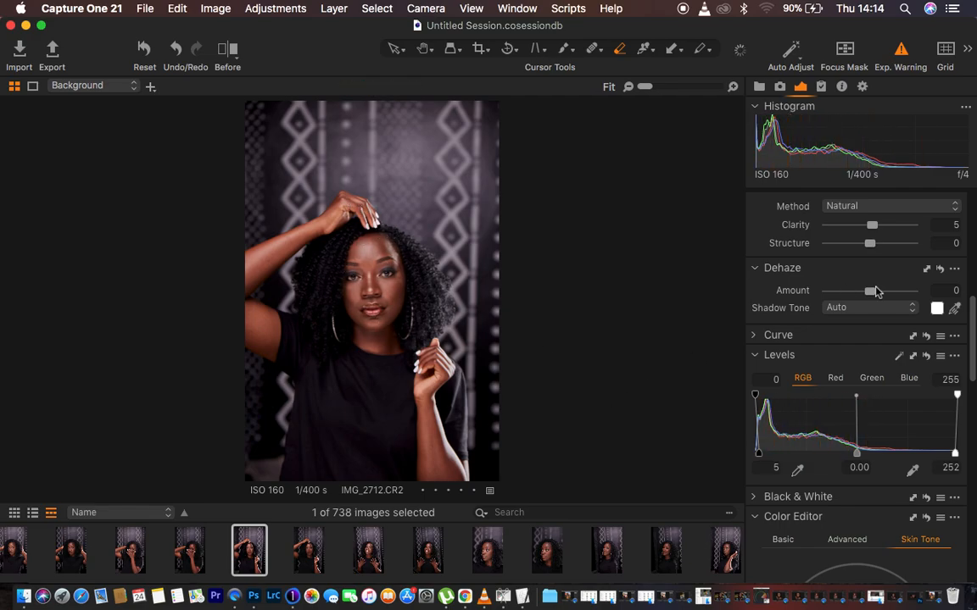
{"action": "right_click", "coordinate": [880, 48]}
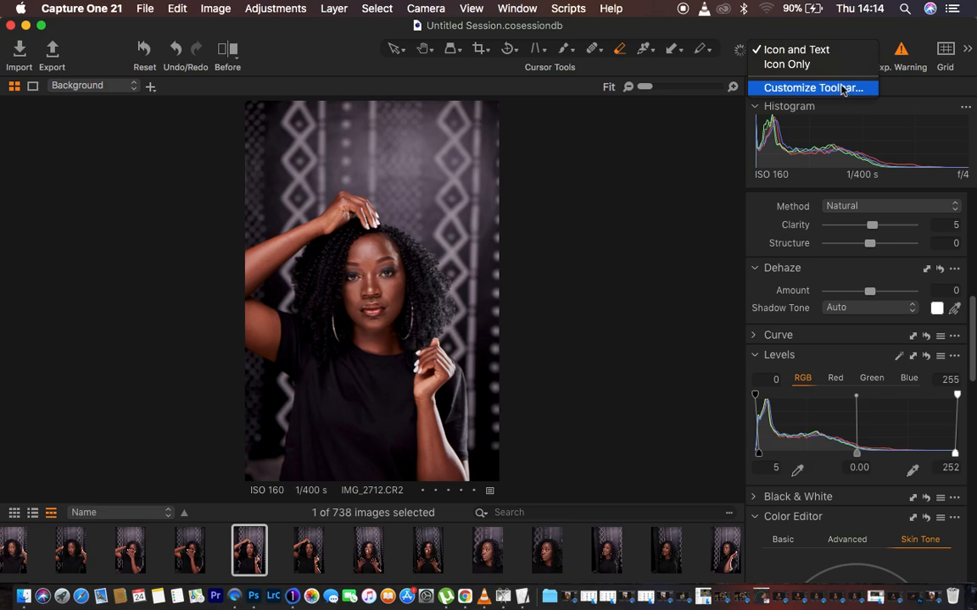
{"action": "left_click", "coordinate": [892, 33]}
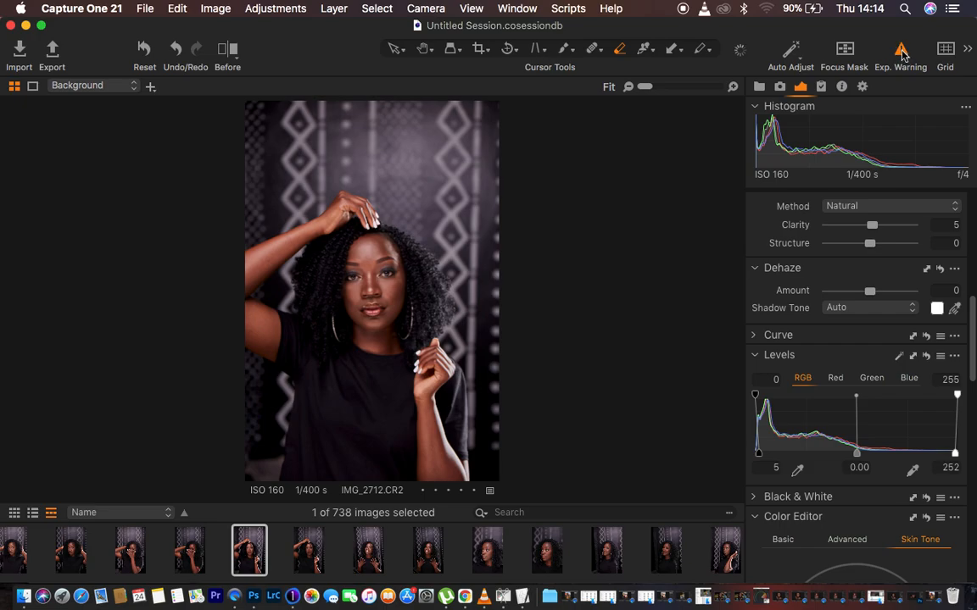
{"action": "right_click", "coordinate": [758, 220]}
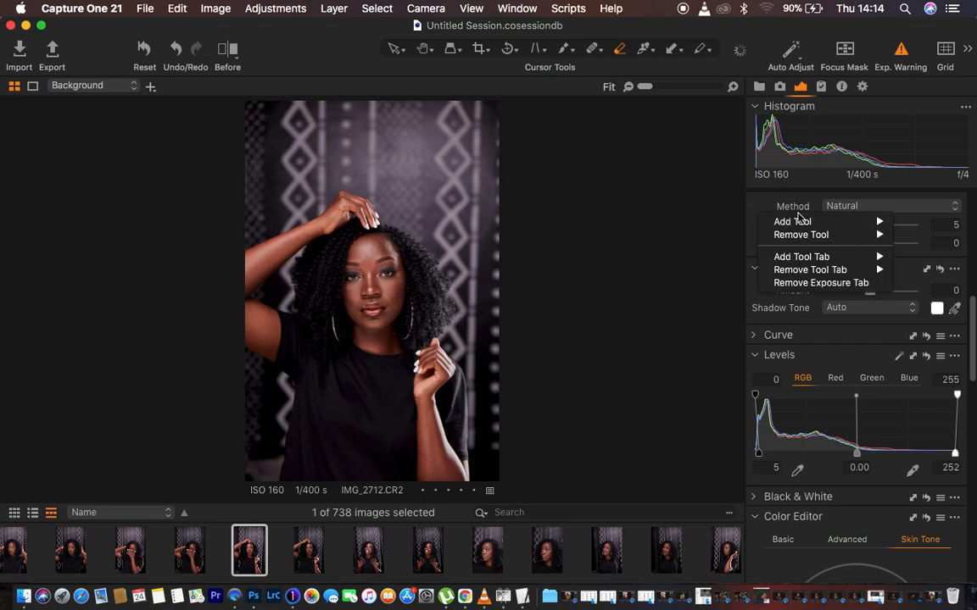
{"action": "mouse_move", "coordinate": [797, 221]}
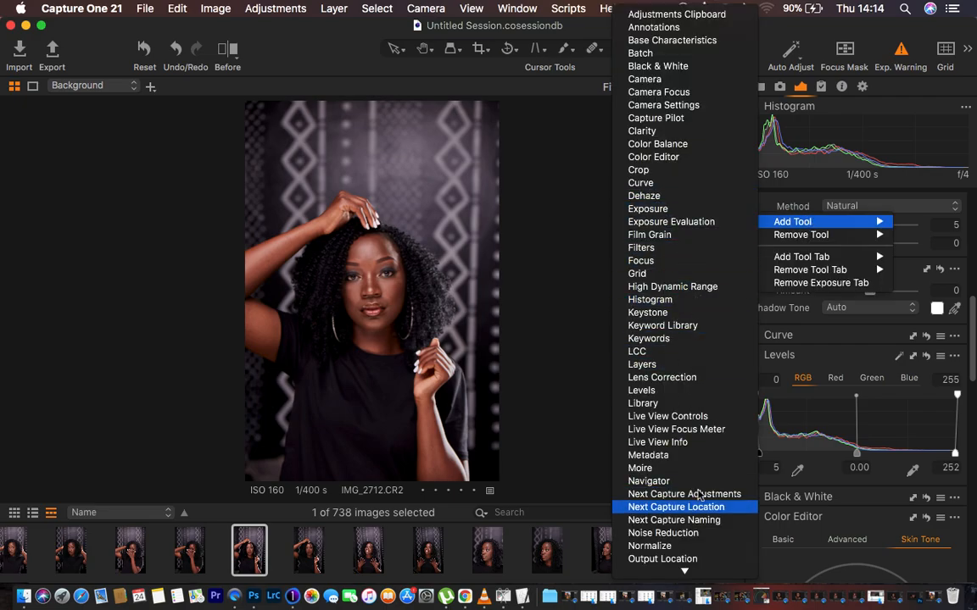
{"action": "left_click", "coordinate": [968, 300]}
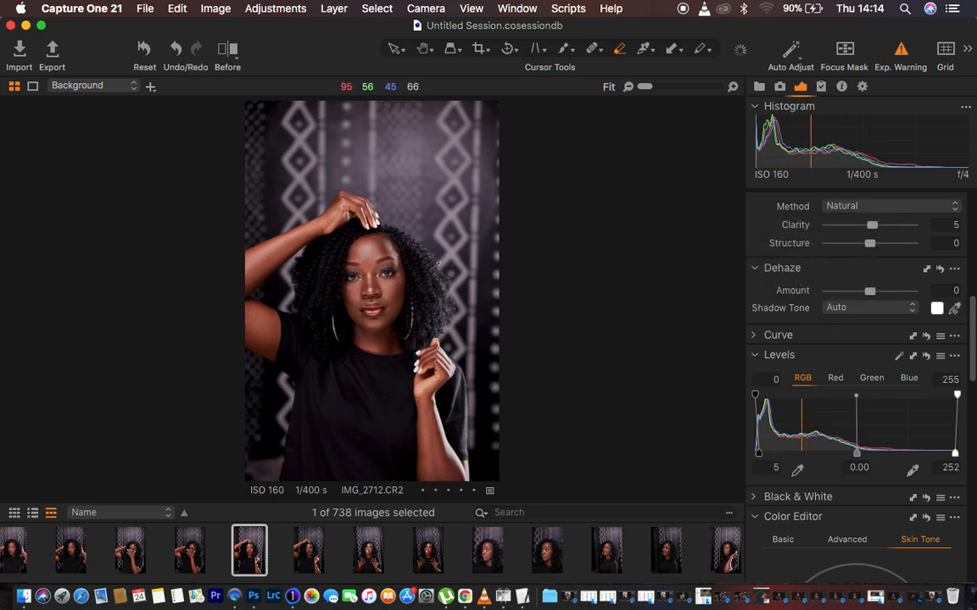
- Add a new filled adjustment layer above the background
{"action": "scroll", "coordinate": [922, 400], "scroll_direction": "down", "scroll_amount": 3}
{"action": "scroll", "coordinate": [922, 400], "scroll_direction": "down", "scroll_amount": 2}
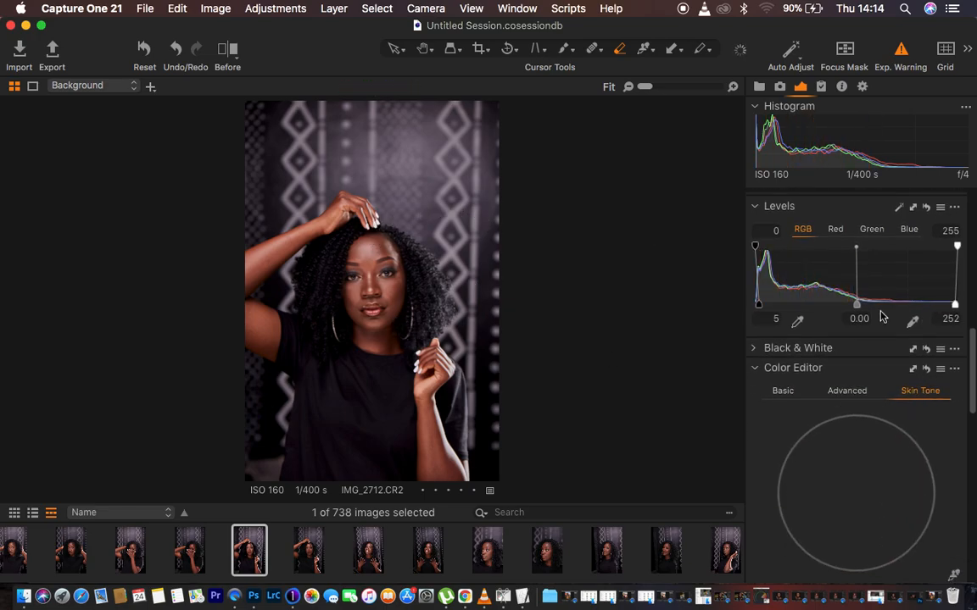
{"action": "scroll", "coordinate": [881, 317], "scroll_direction": "up", "scroll_amount": 8}
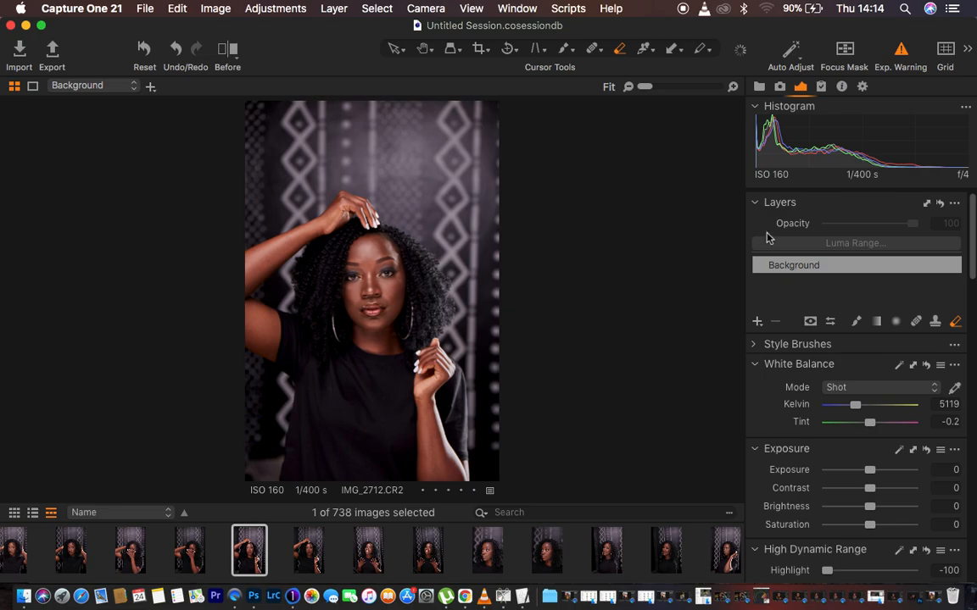
{"action": "left_click", "coordinate": [757, 322]}
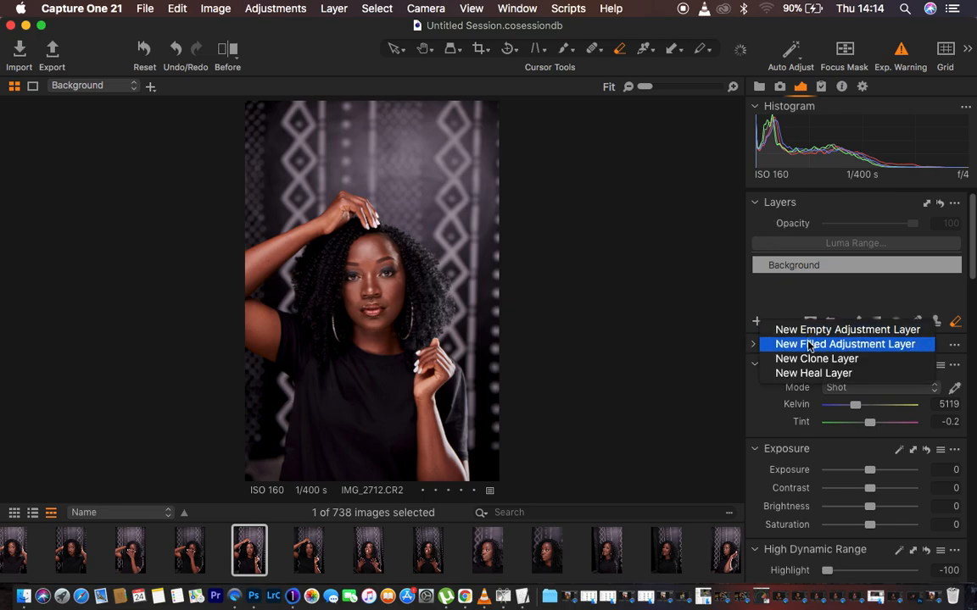
{"action": "left_click", "coordinate": [808, 344]}
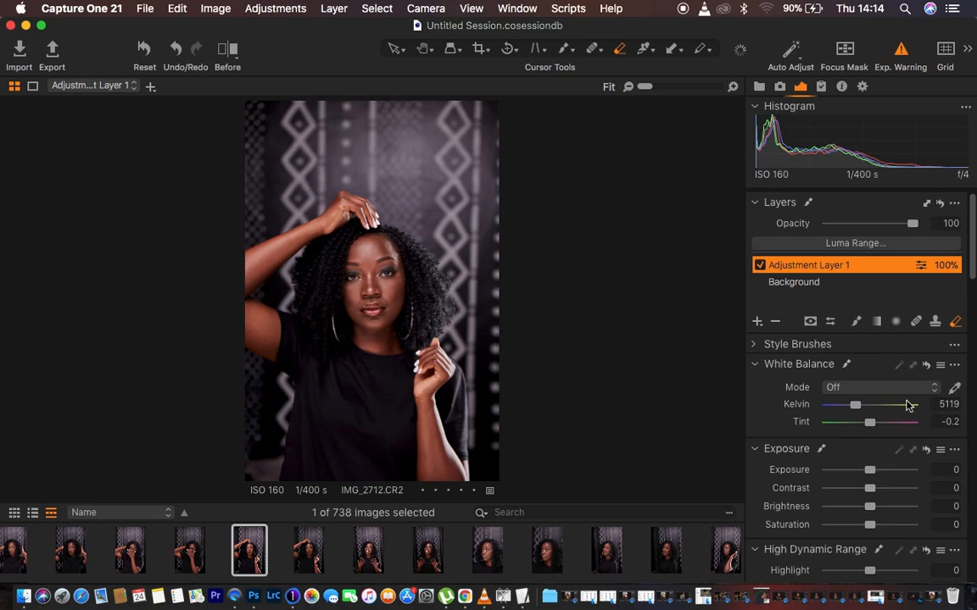
{"action": "scroll", "coordinate": [866, 496], "scroll_direction": "down", "scroll_amount": 10}
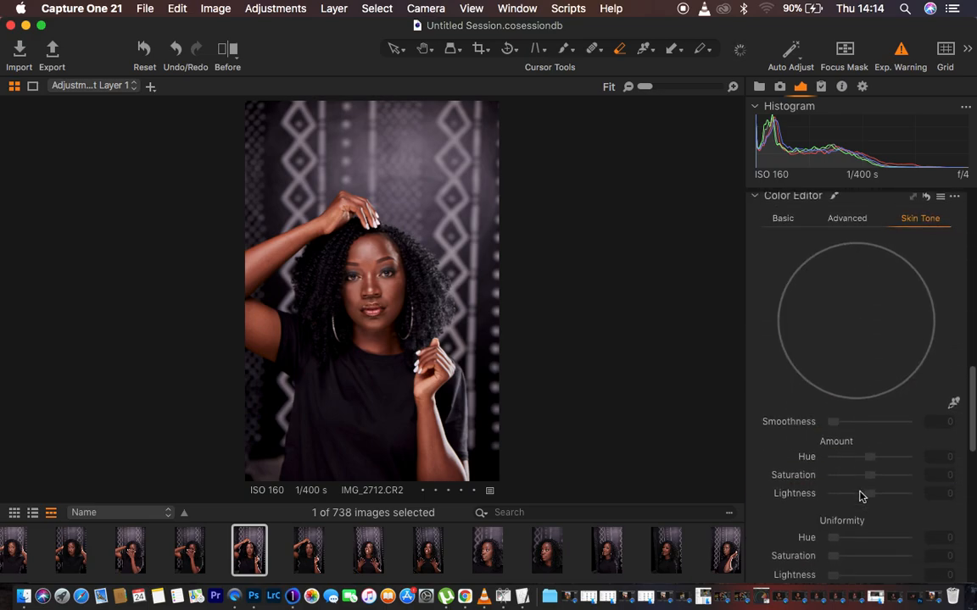
{"action": "scroll", "coordinate": [856, 488], "scroll_direction": "up", "scroll_amount": 2}
{"action": "left_click", "coordinate": [759, 234]}
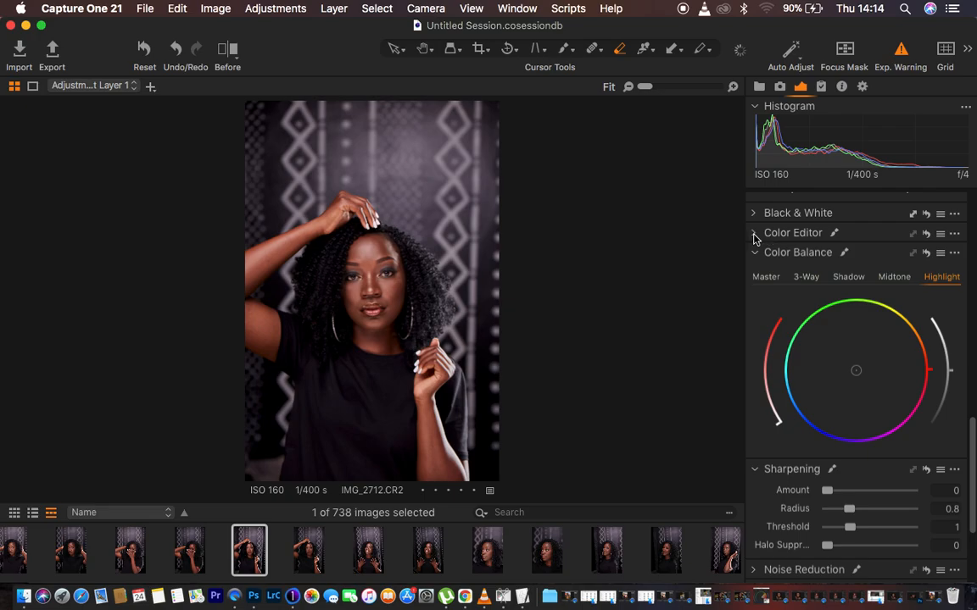
{"action": "right_click", "coordinate": [760, 315]}
{"action": "mouse_move", "coordinate": [781, 317]}
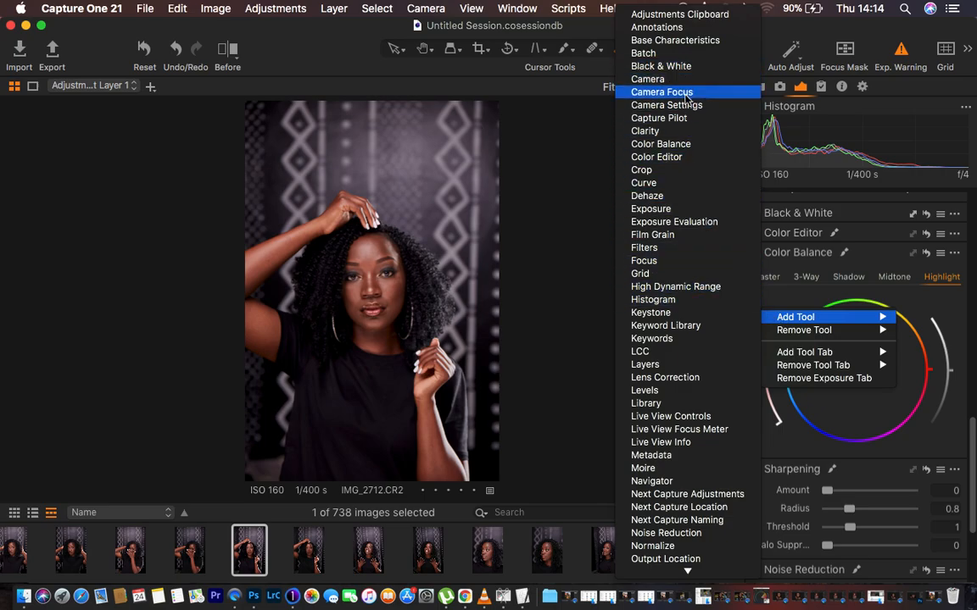
{"action": "left_click", "coordinate": [975, 352]}
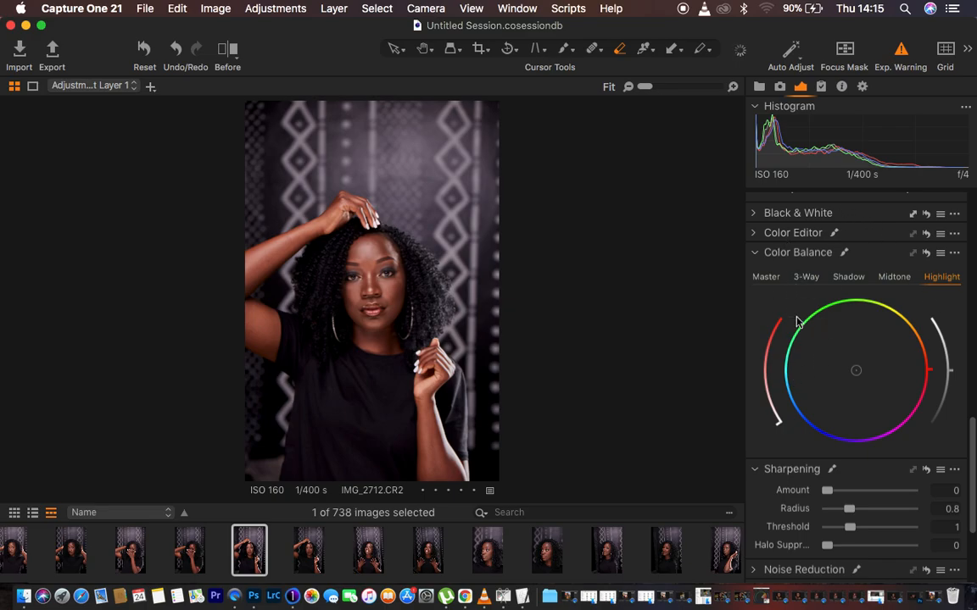
{"action": "left_click", "coordinate": [755, 233]}
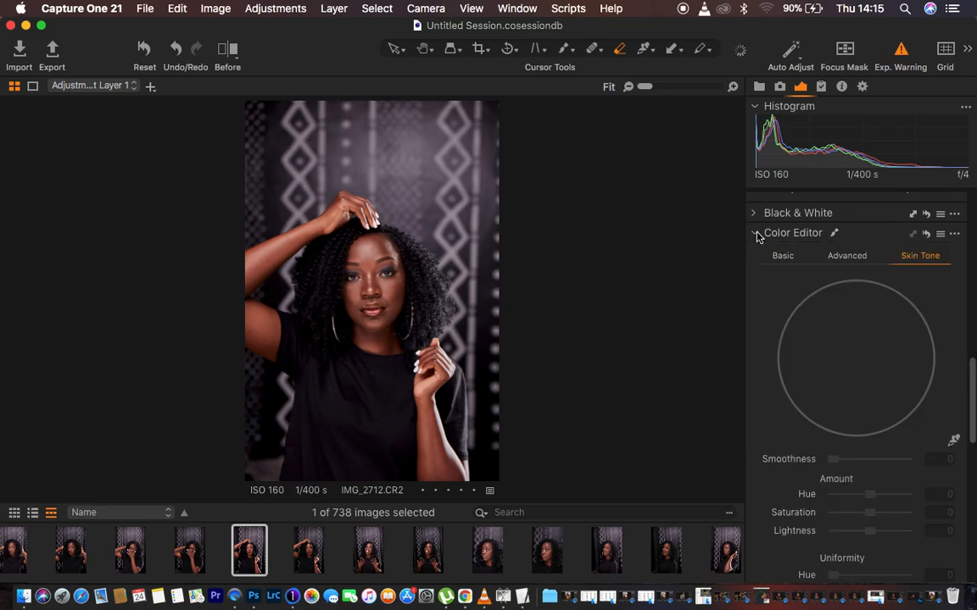
- Sample the woman's skin colour on her lower face beside the mouth with the Skin Tone colour picker
{"action": "left_click", "coordinate": [953, 440]}
{"action": "scroll", "coordinate": [630, 353], "scroll_direction": "up", "scroll_amount": 2}
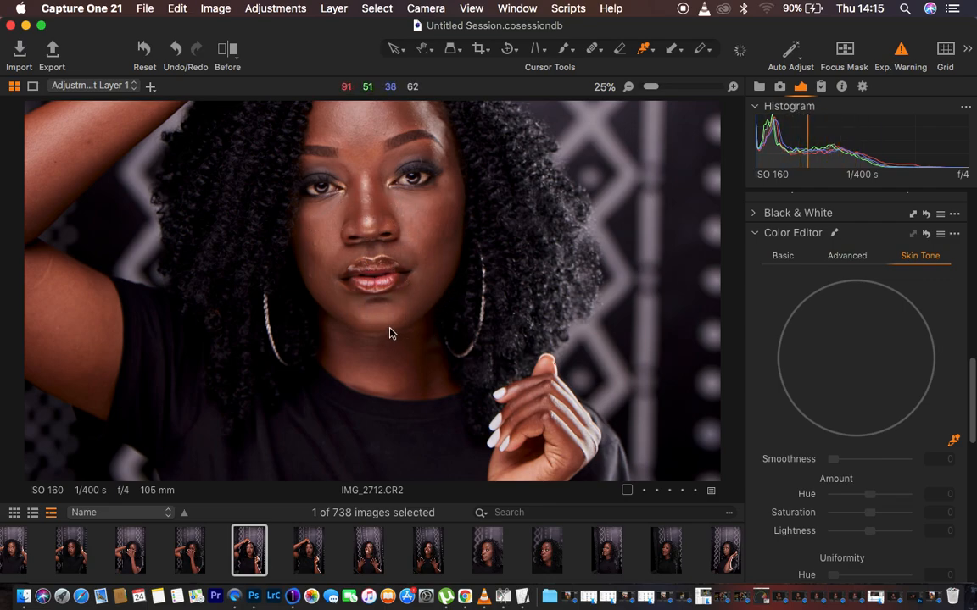
{"action": "key", "text": "super+plus"}
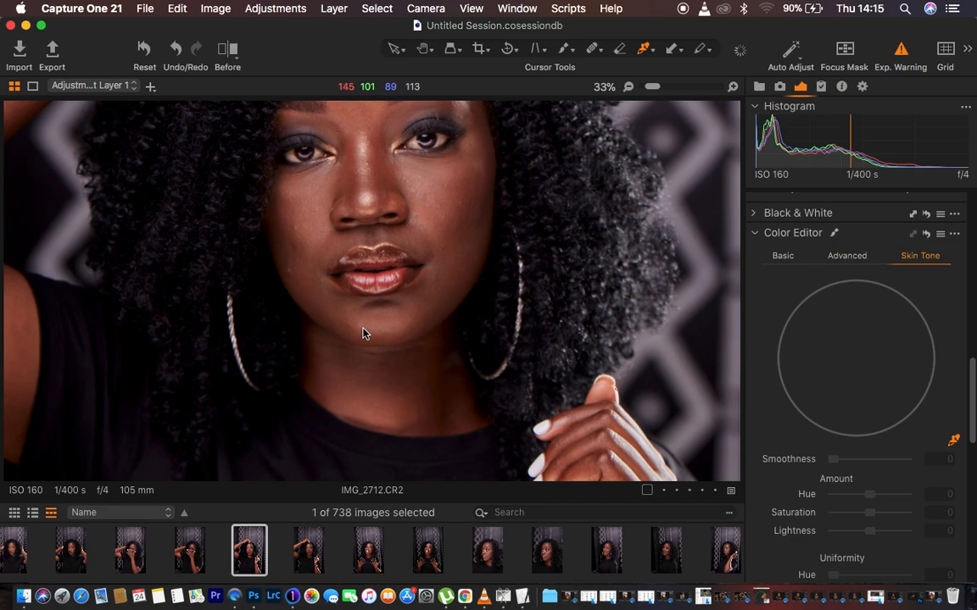
{"action": "key", "text": "super+plus"}
{"action": "key", "text": "super+plus"}
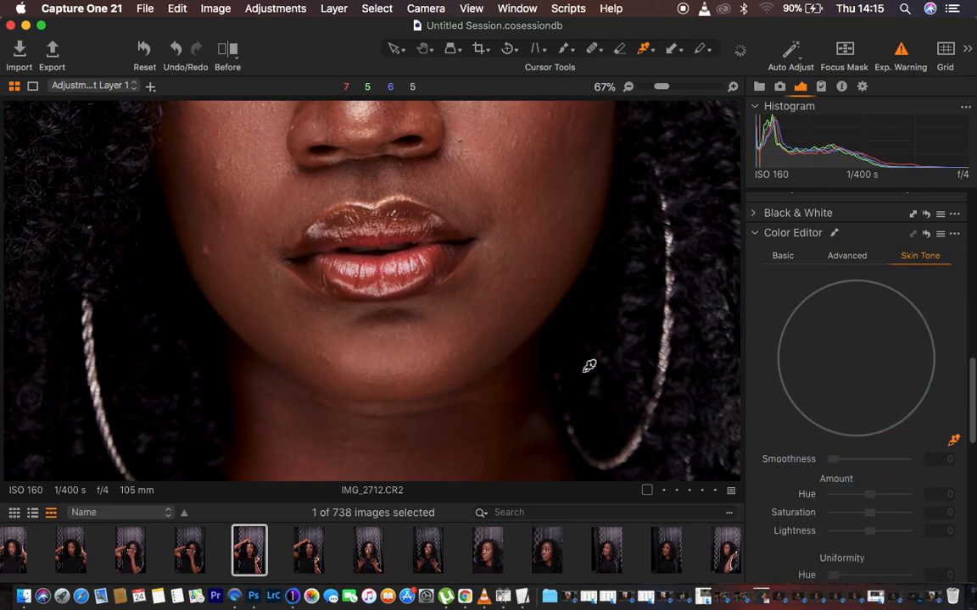
{"action": "left_click", "coordinate": [297, 326]}
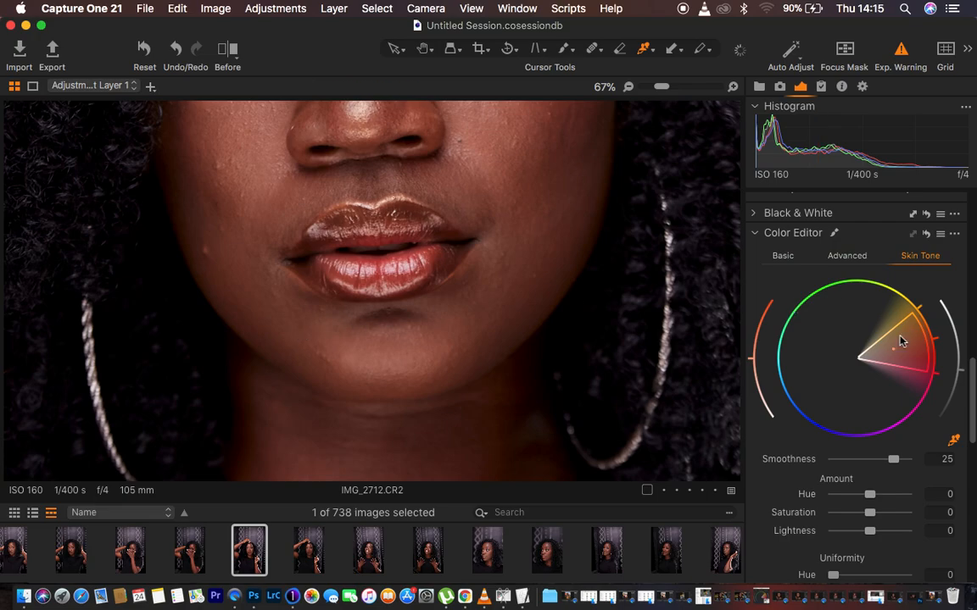
- Preview the selected skin colour range across the portrait and turn the preview off again
{"action": "key", "text": "super+0"}
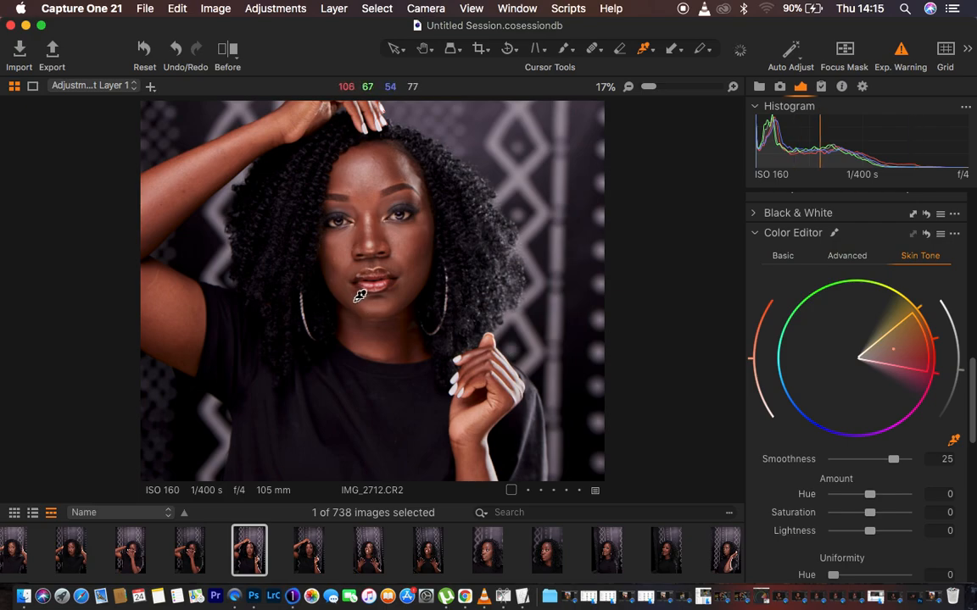
{"action": "scroll", "coordinate": [870, 494], "scroll_direction": "down", "scroll_amount": 5}
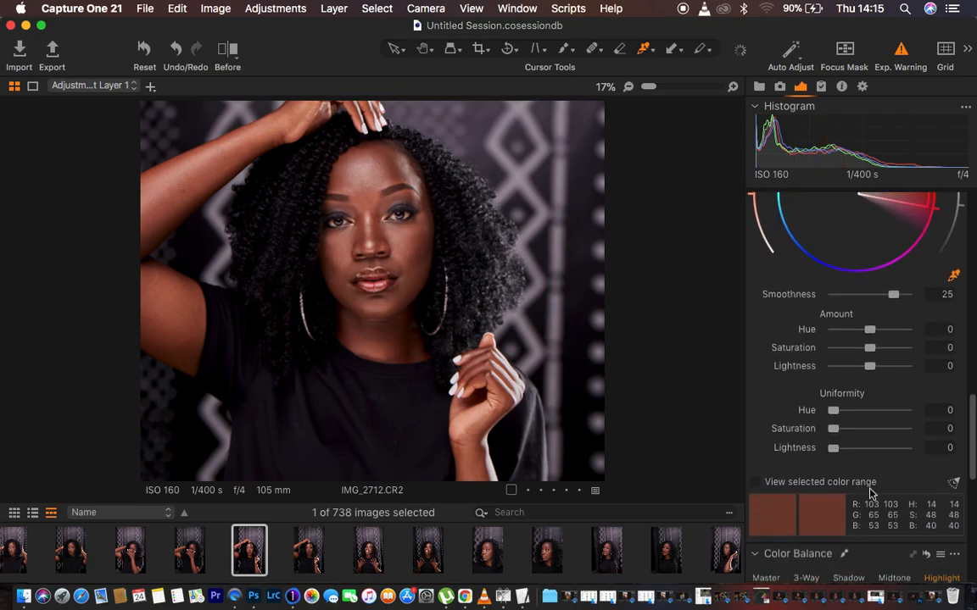
{"action": "left_click", "coordinate": [755, 482]}
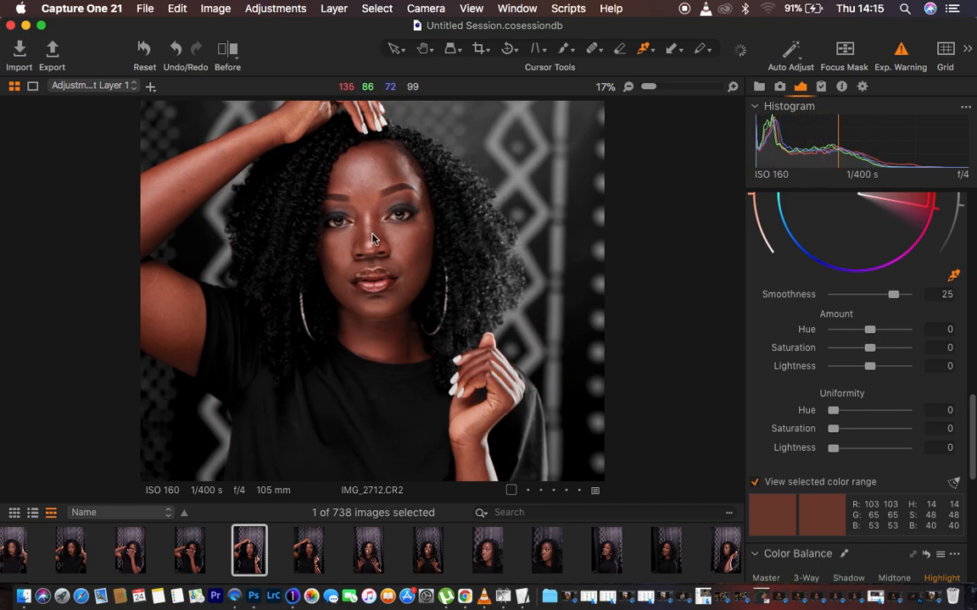
{"action": "left_click", "coordinate": [754, 482]}
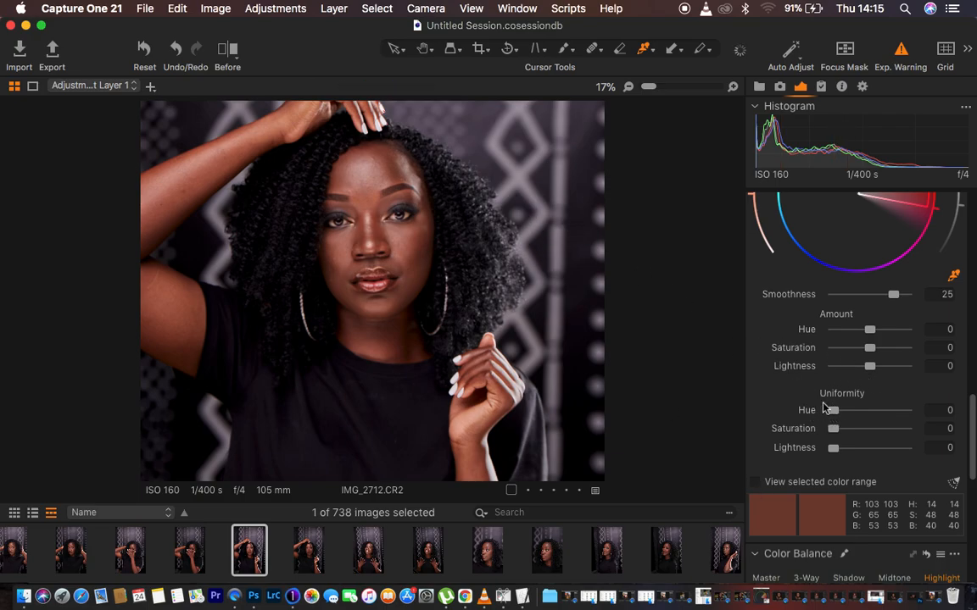
- Set the Skin Tone uniformity to 74.9 for Hue and 60.6 for Saturation
{"action": "left_click_drag", "start_coordinate": [834, 413], "coordinate": [889, 418]}
{"action": "left_click_drag", "start_coordinate": [832, 429], "coordinate": [875, 428]}
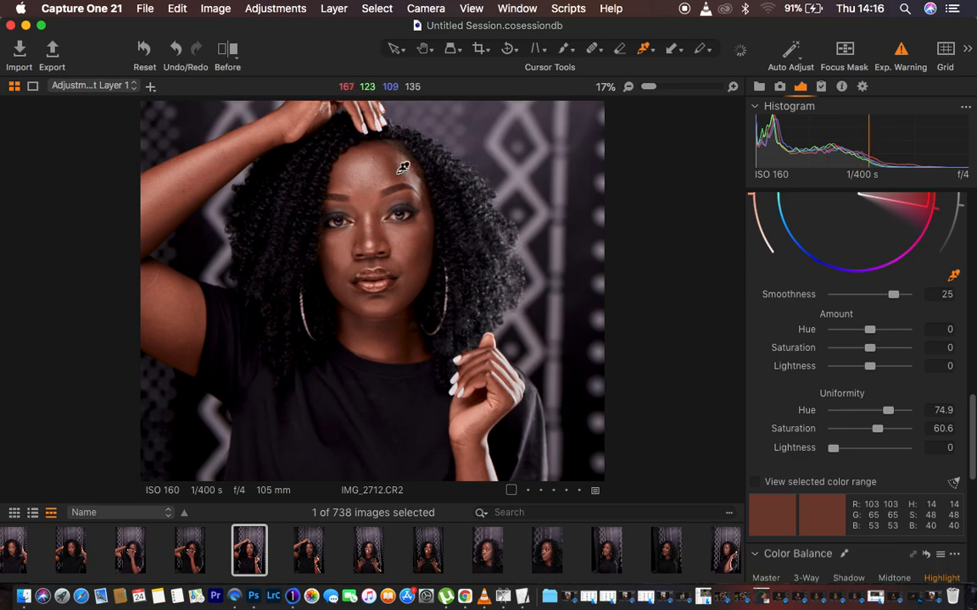
- Raise the Skin Tone uniformity for Hue to 89.5
{"action": "left_click_drag", "start_coordinate": [889, 415], "coordinate": [893, 416]}
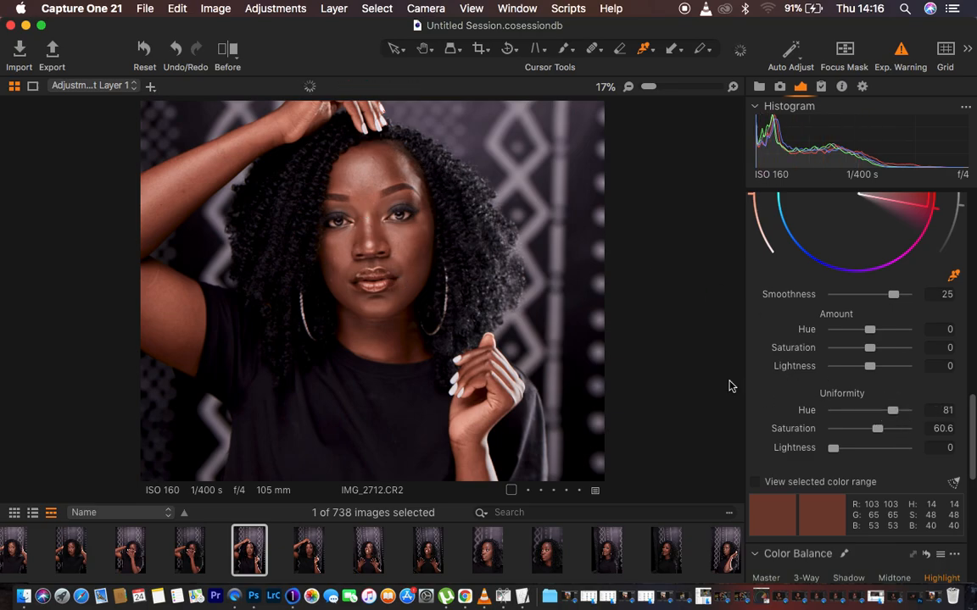
{"action": "left_click", "coordinate": [893, 415]}
{"action": "left_click_drag", "start_coordinate": [892, 415], "coordinate": [900, 417]}
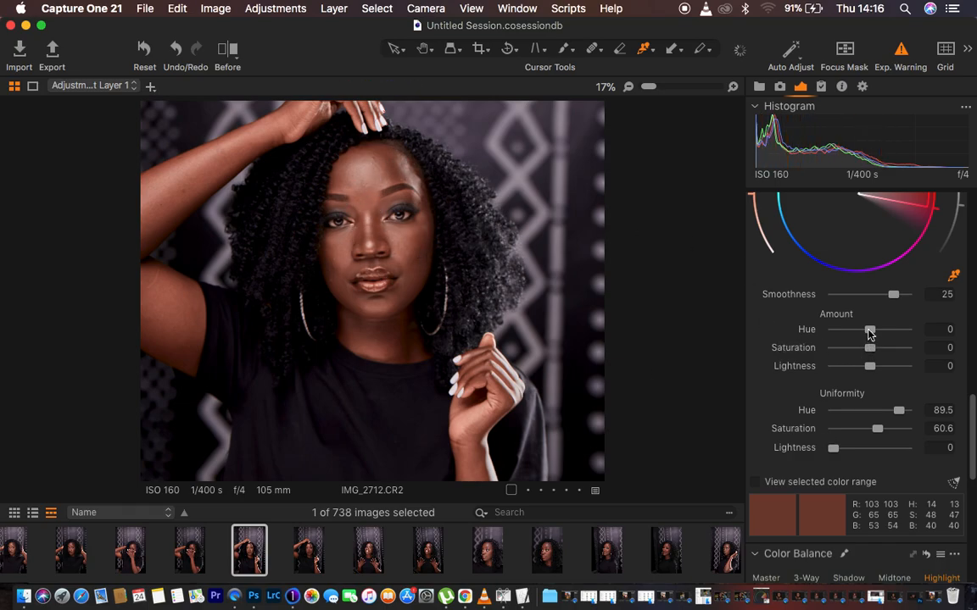
- Set the Skin Tone amount to 2.1 for Hue and -13.1 for Saturation
{"action": "left_click_drag", "start_coordinate": [869, 330], "coordinate": [852, 331]}
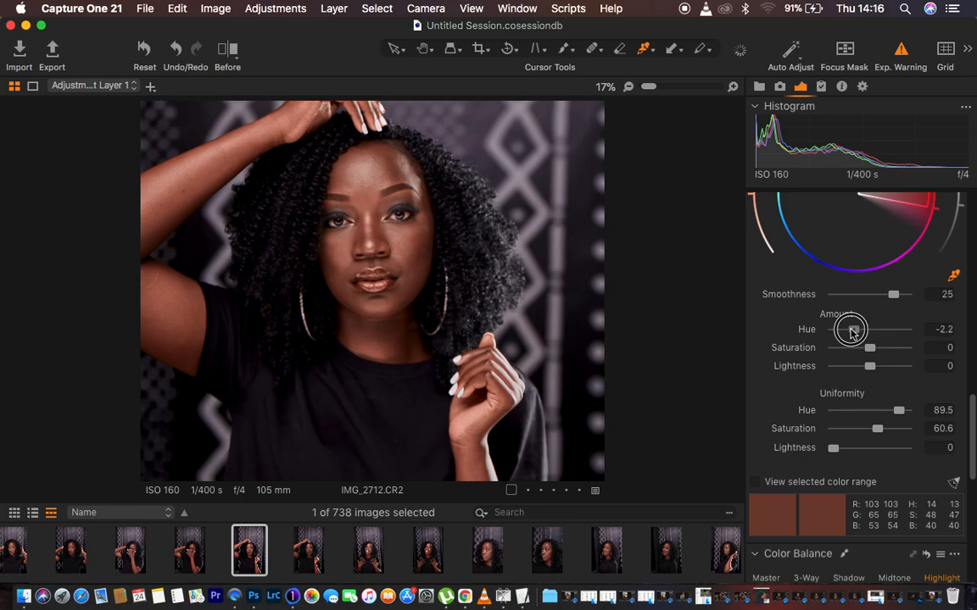
{"action": "left_click_drag", "start_coordinate": [852, 331], "coordinate": [927, 333]}
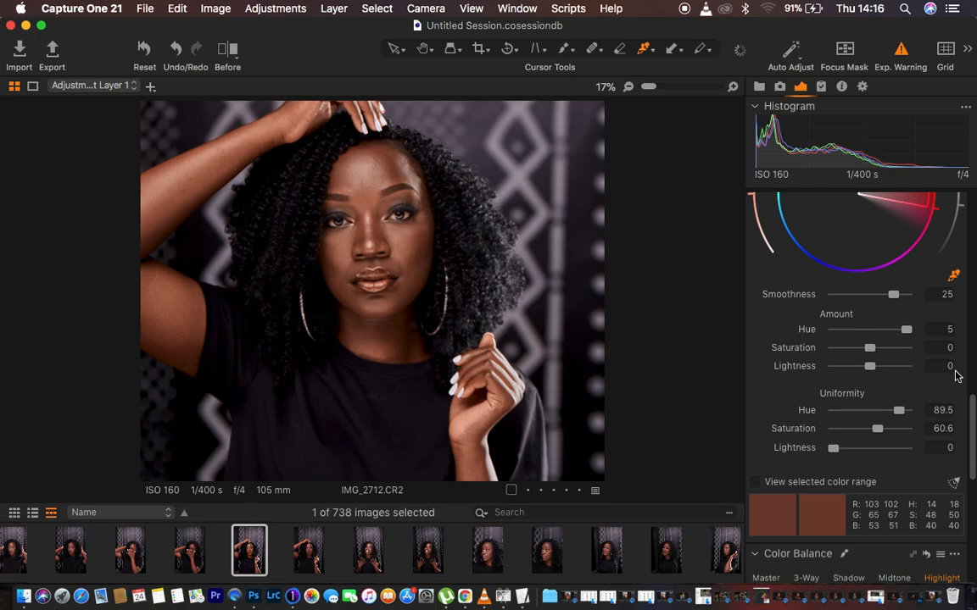
{"action": "left_click_drag", "start_coordinate": [907, 331], "coordinate": [874, 331]}
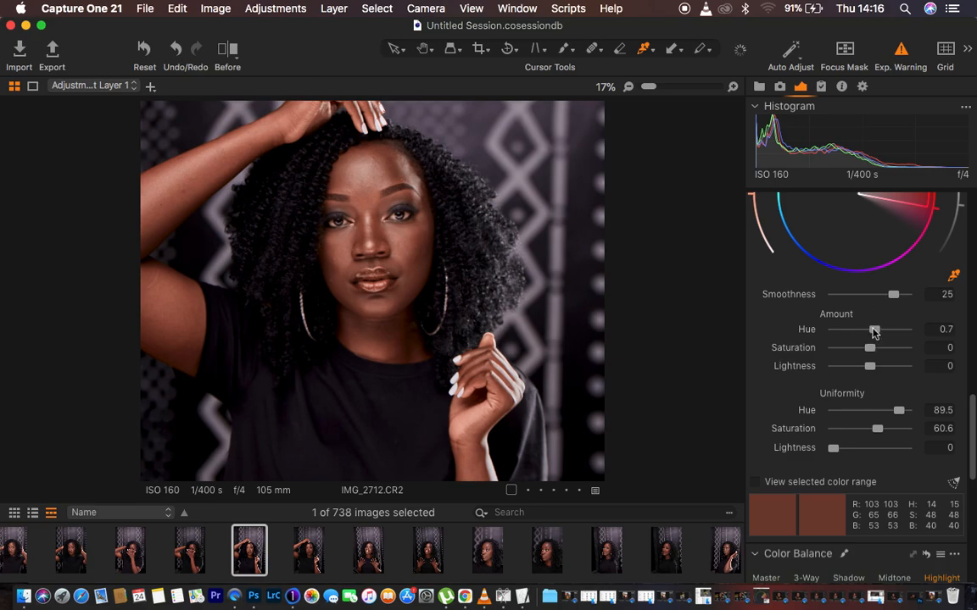
{"action": "left_click_drag", "start_coordinate": [874, 331], "coordinate": [884, 333]}
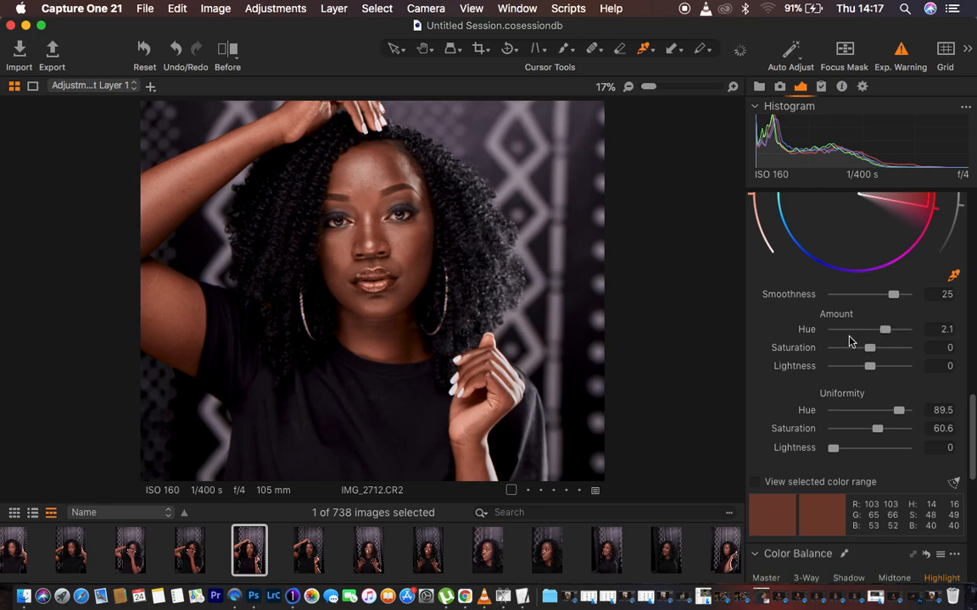
{"action": "left_click_drag", "start_coordinate": [874, 354], "coordinate": [860, 354]}
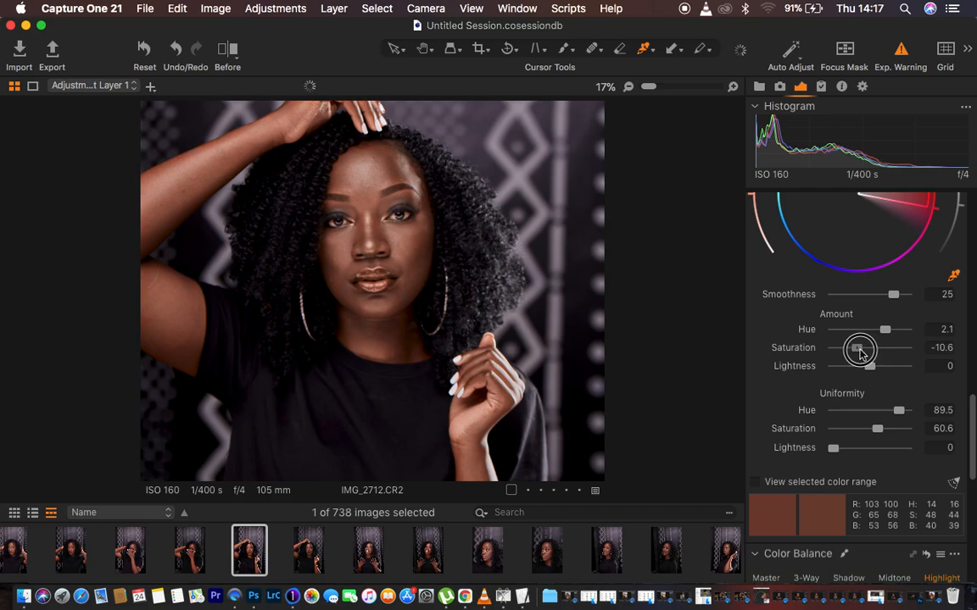
{"action": "left_click_drag", "start_coordinate": [860, 355], "coordinate": [865, 354]}
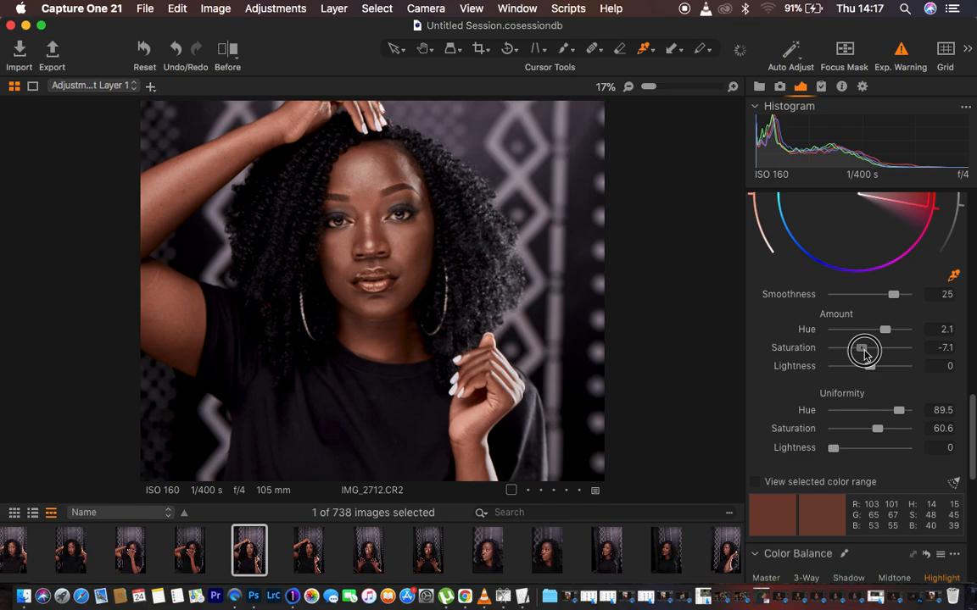
{"action": "left_click_drag", "start_coordinate": [864, 354], "coordinate": [857, 351]}
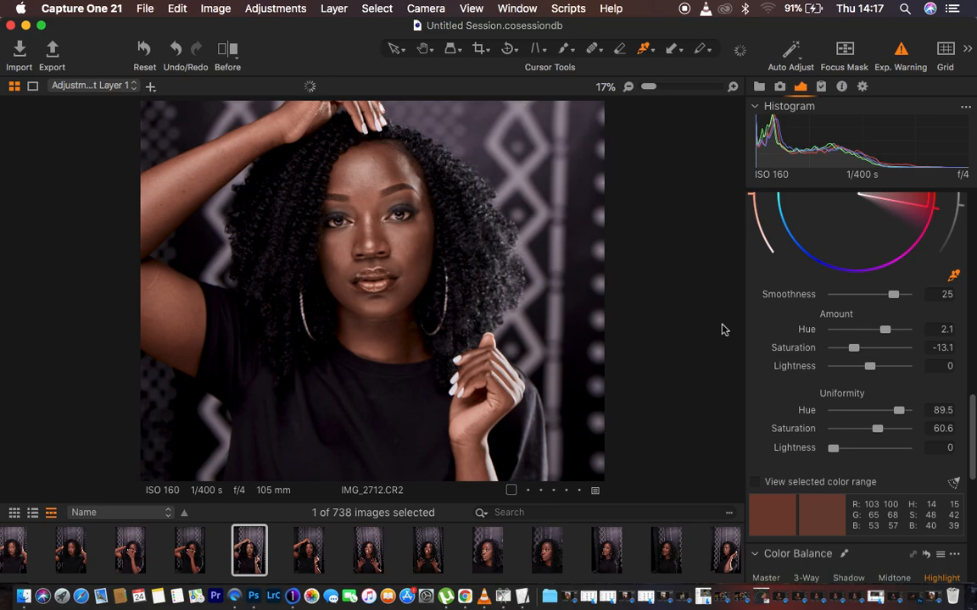
- Compare the portrait before and after the edits by sweeping the split divider across it, and close the comparison
{"action": "key", "text": "comma"}
{"action": "key", "text": "super+equal"}
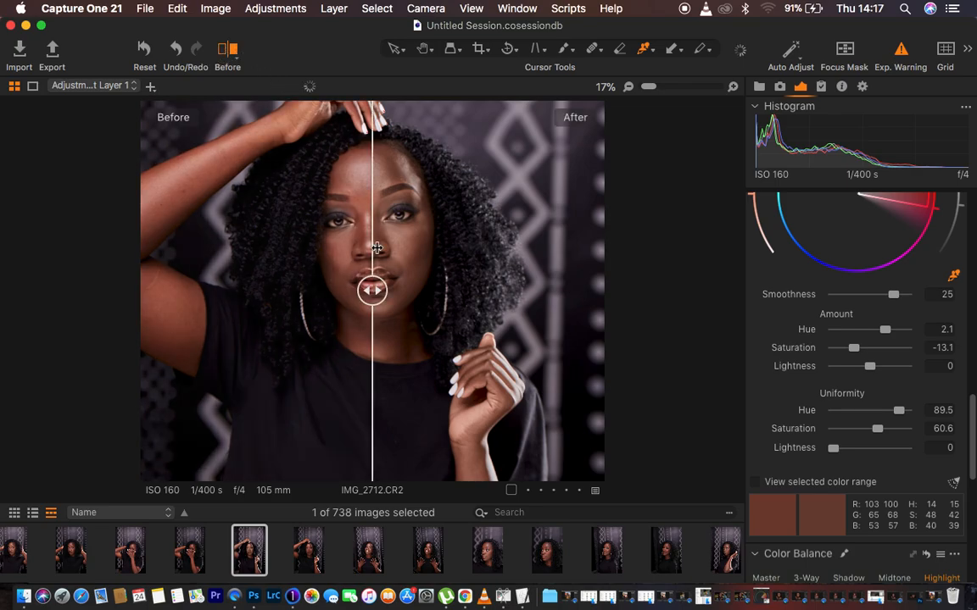
{"action": "left_click", "coordinate": [173, 261]}
{"action": "mouse_move", "coordinate": [150, 261]}
{"action": "left_mouse_down"}
{"action": "mouse_move", "coordinate": [633, 299]}
{"action": "mouse_move", "coordinate": [183, 231]}
{"action": "mouse_move", "coordinate": [667, 253]}
{"action": "mouse_move", "coordinate": [141, 248]}
{"action": "left_mouse_up"}
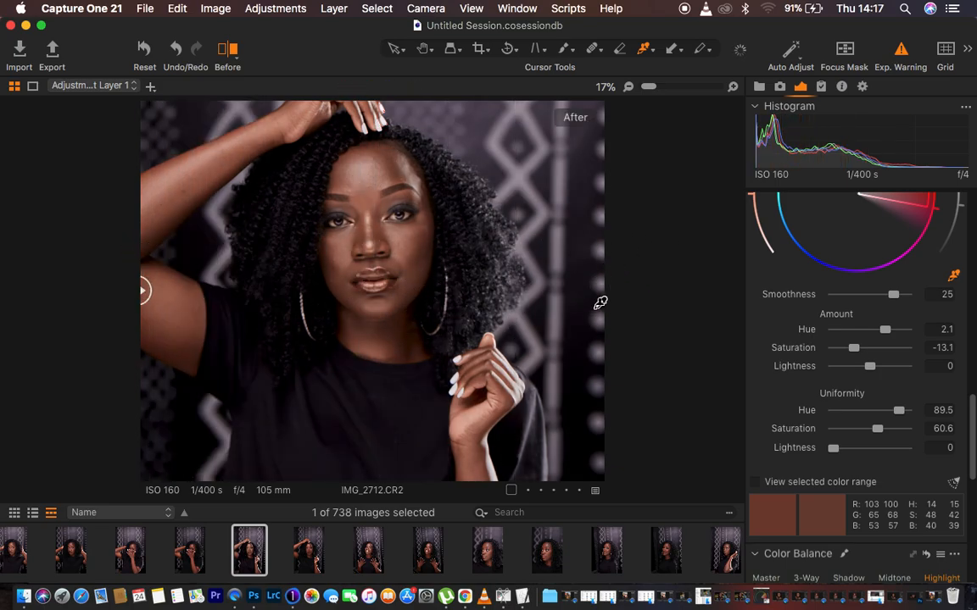
{"action": "left_click", "coordinate": [223, 53]}
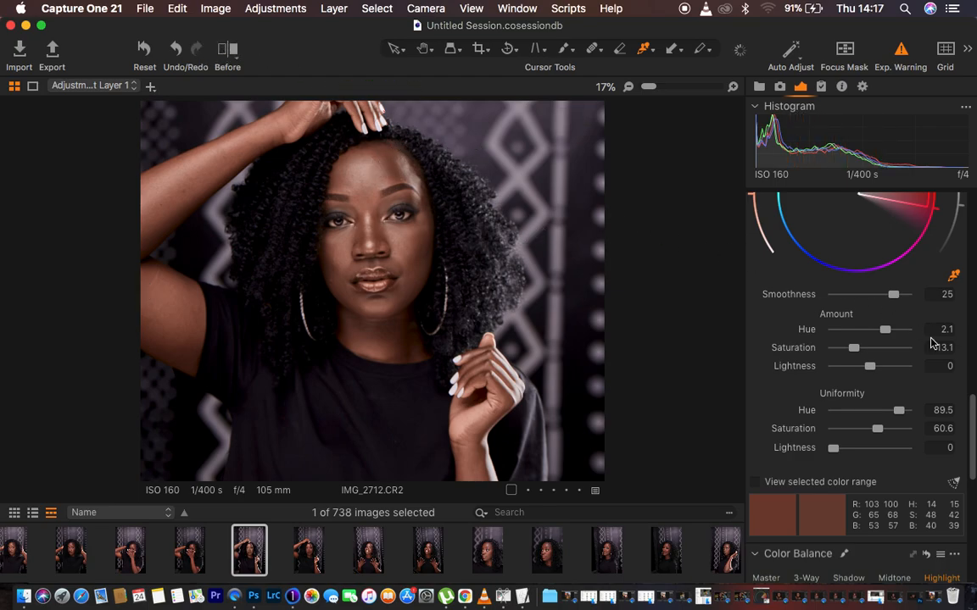
- Adjust the orange range in the basic Color Editor, with Lightness at -3.9 and Hue at 1.1
{"action": "scroll", "coordinate": [930, 342], "scroll_direction": "up", "scroll_amount": 6}
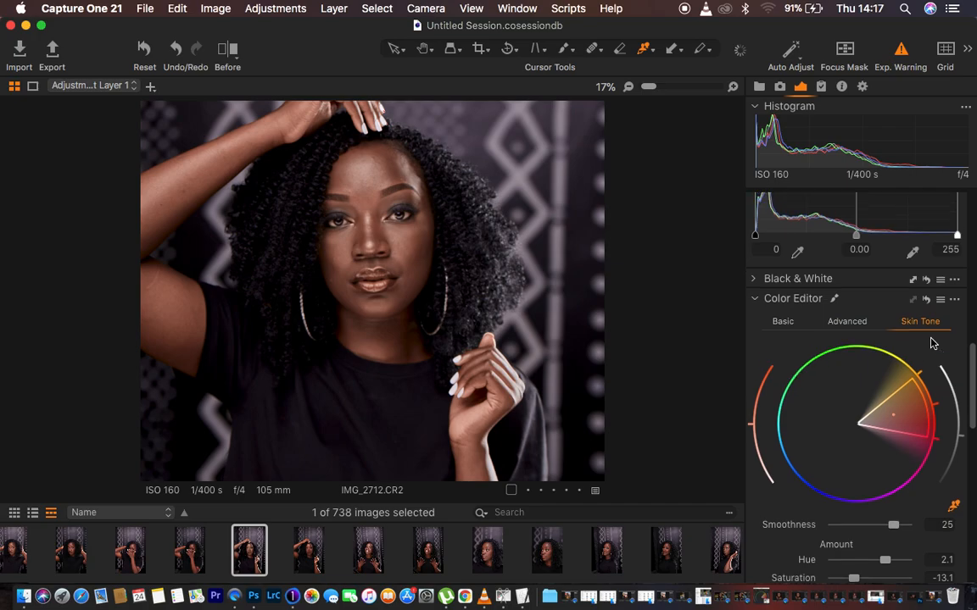
{"action": "left_click", "coordinate": [783, 331]}
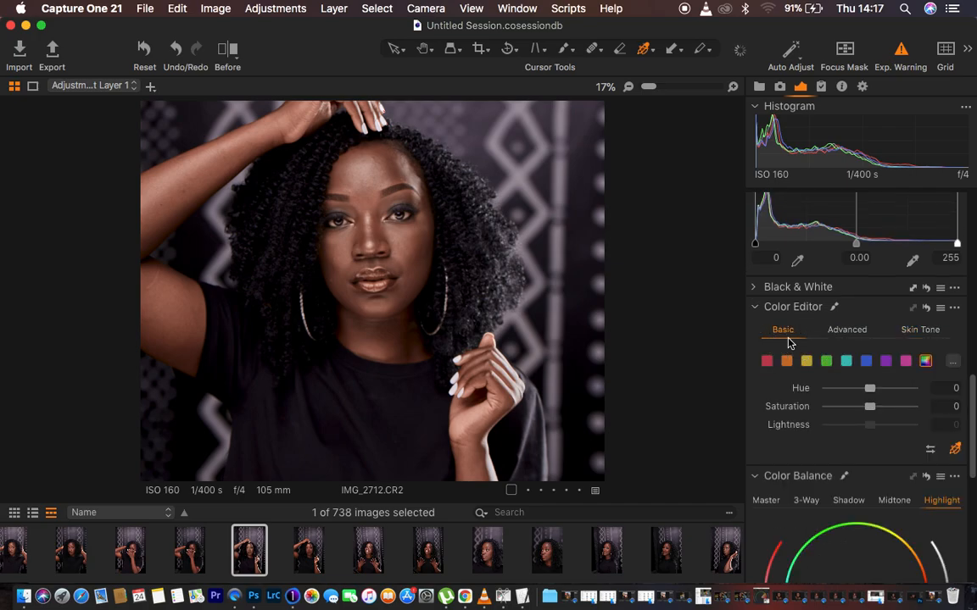
{"action": "left_click", "coordinate": [786, 362]}
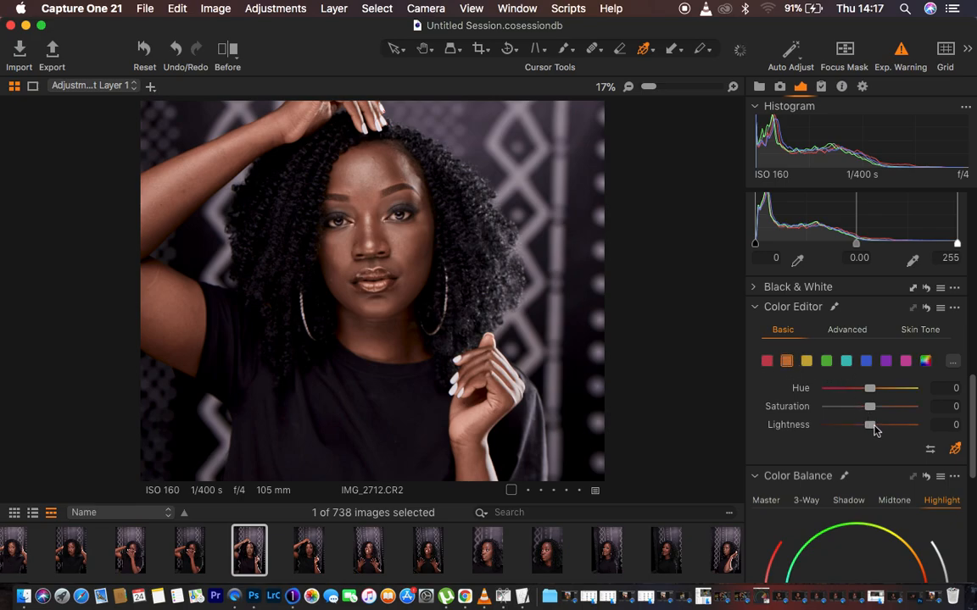
{"action": "mouse_move", "coordinate": [875, 430]}
{"action": "left_mouse_down"}
{"action": "mouse_move", "coordinate": [857, 429]}
{"action": "mouse_move", "coordinate": [869, 428]}
{"action": "left_mouse_up"}
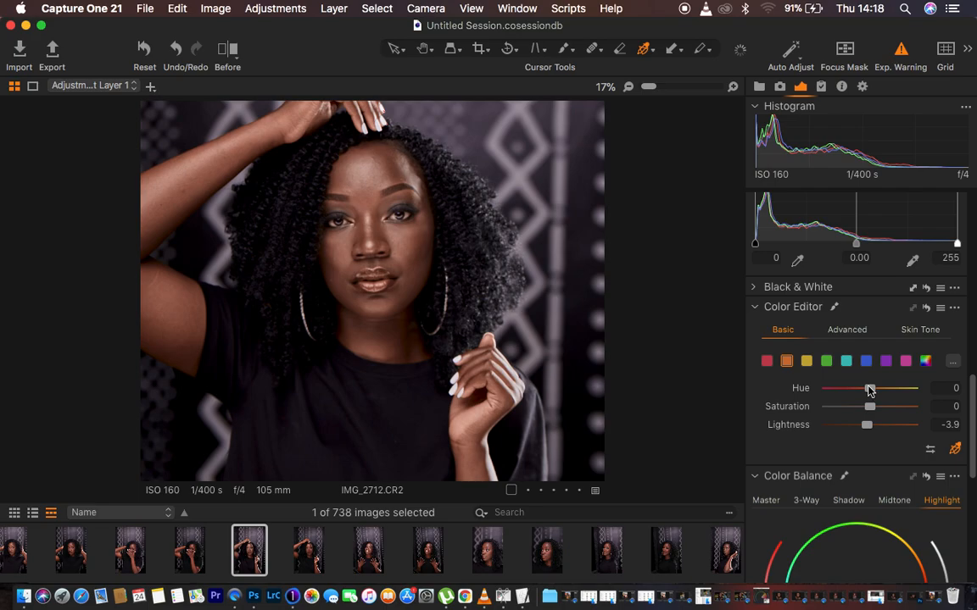
{"action": "left_click_drag", "start_coordinate": [871, 393], "coordinate": [874, 392]}
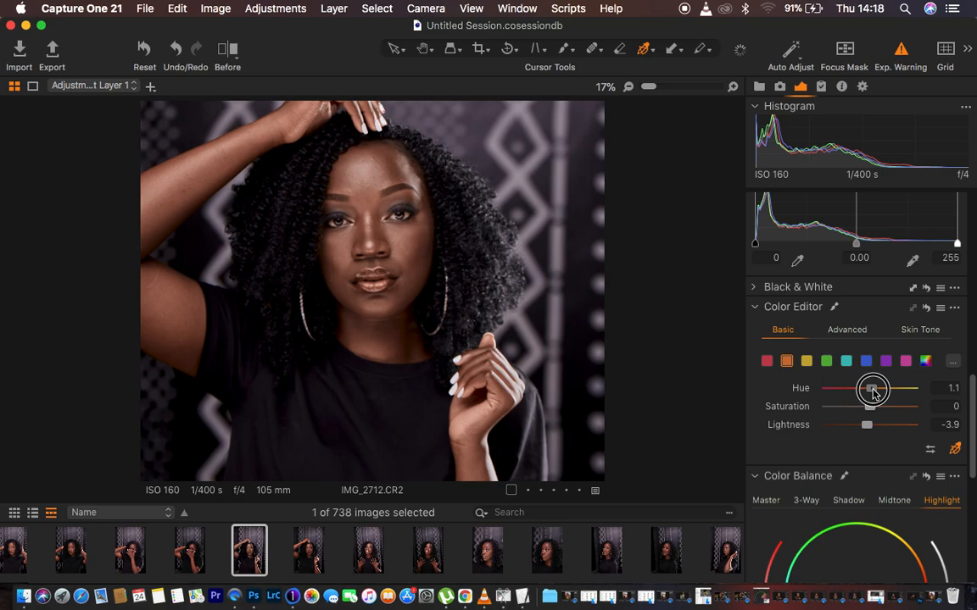
{"action": "left_click_drag", "start_coordinate": [874, 392], "coordinate": [874, 394]}
- Compare the face up close before and after the colour edits in split view, and leave the comparison
{"action": "key", "text": "y"}
{"action": "key", "text": "y"}
{"action": "key", "text": "super+equal"}
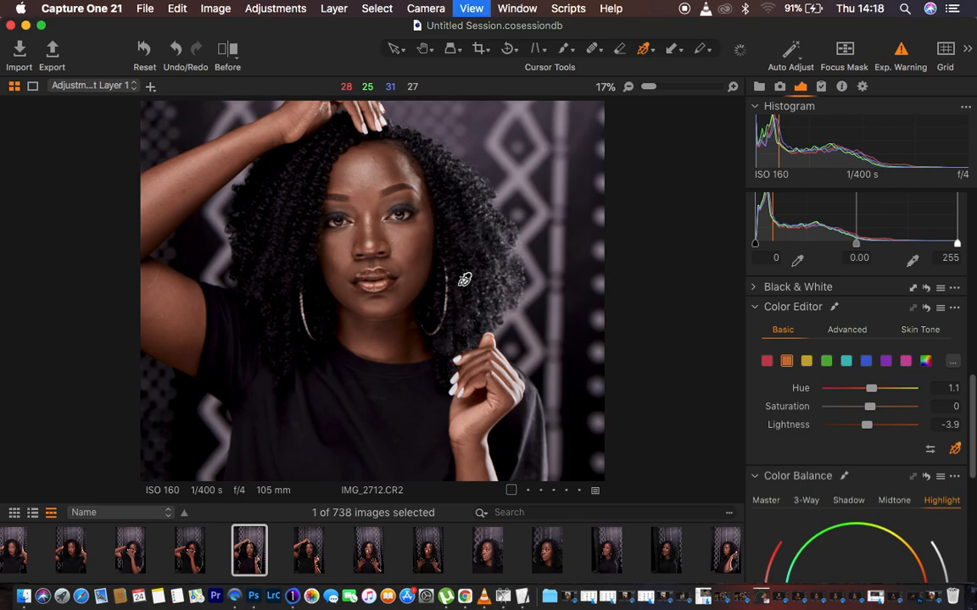
{"action": "left_click_drag", "start_coordinate": [445, 215], "coordinate": [480, 276]}
{"action": "left_click", "coordinate": [227, 51]}
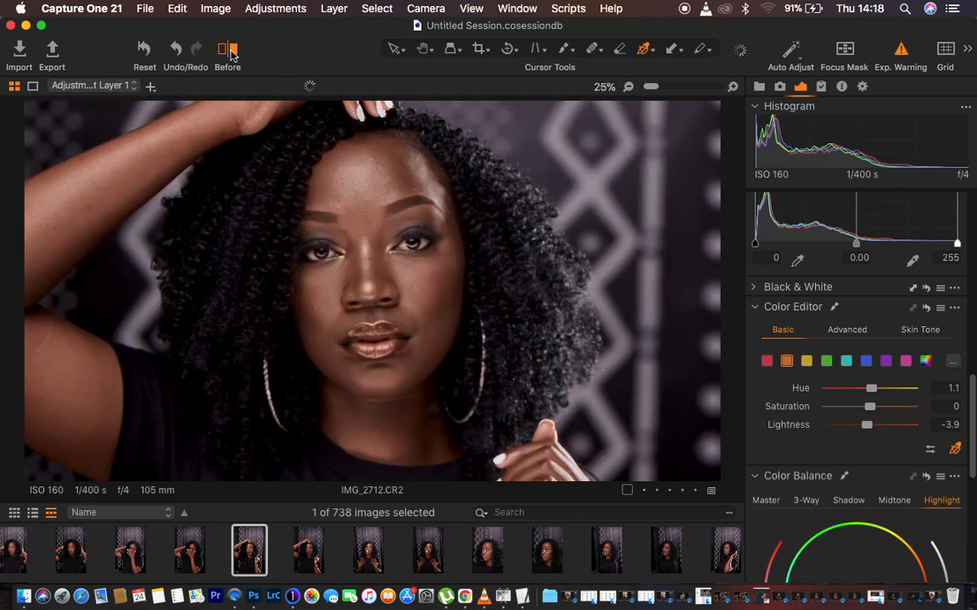
{"action": "left_click_drag", "start_coordinate": [366, 288], "coordinate": [10, 290]}
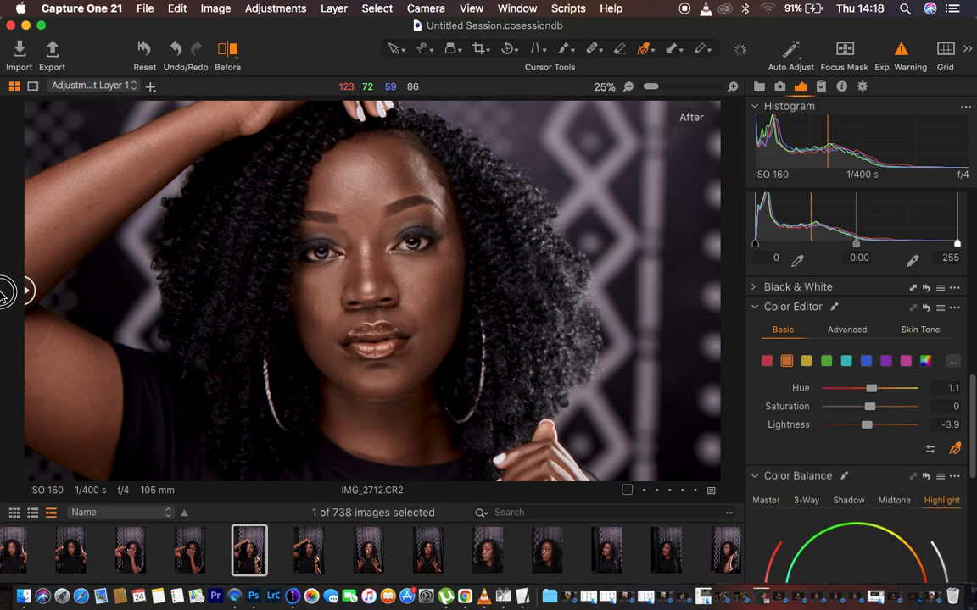
{"action": "left_click", "coordinate": [226, 48]}
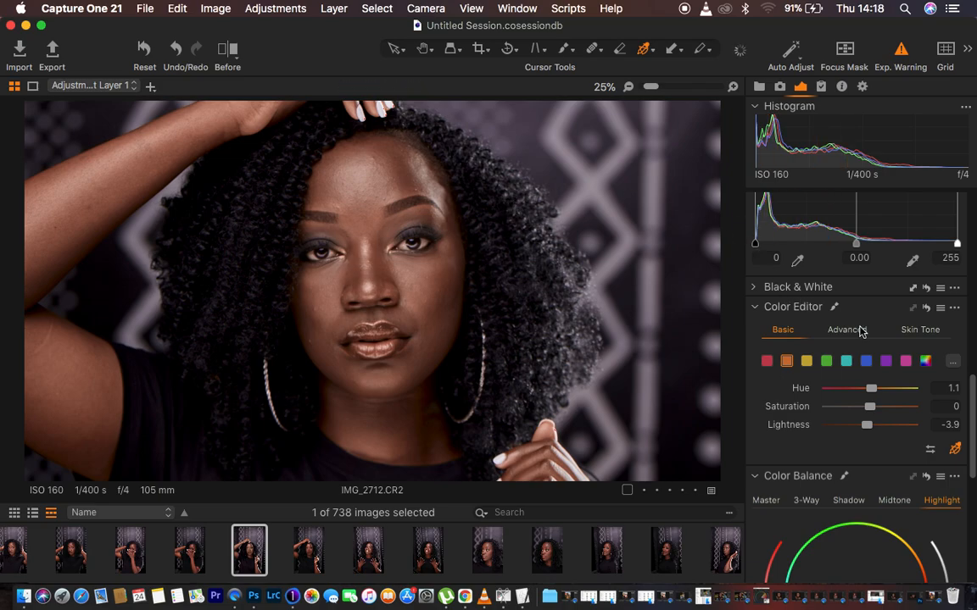
- Erase the Adjustment Layer 1 mask over the lips and both eyes with the mask overlay shown, and hide the overlay again
{"action": "scroll", "coordinate": [860, 330], "scroll_direction": "up", "scroll_amount": 15}
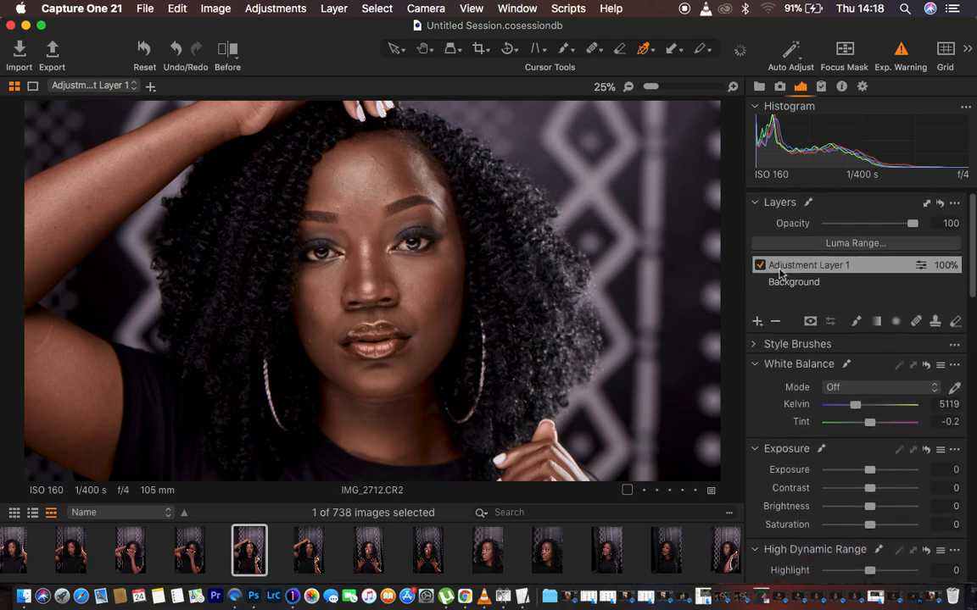
{"action": "left_click", "coordinate": [955, 323]}
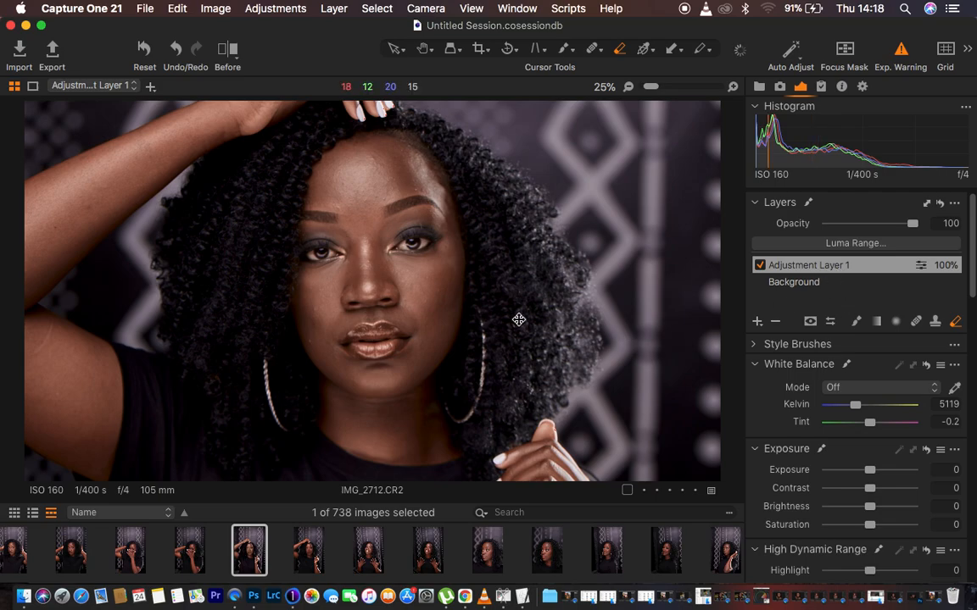
{"action": "key", "text": "super+equal"}
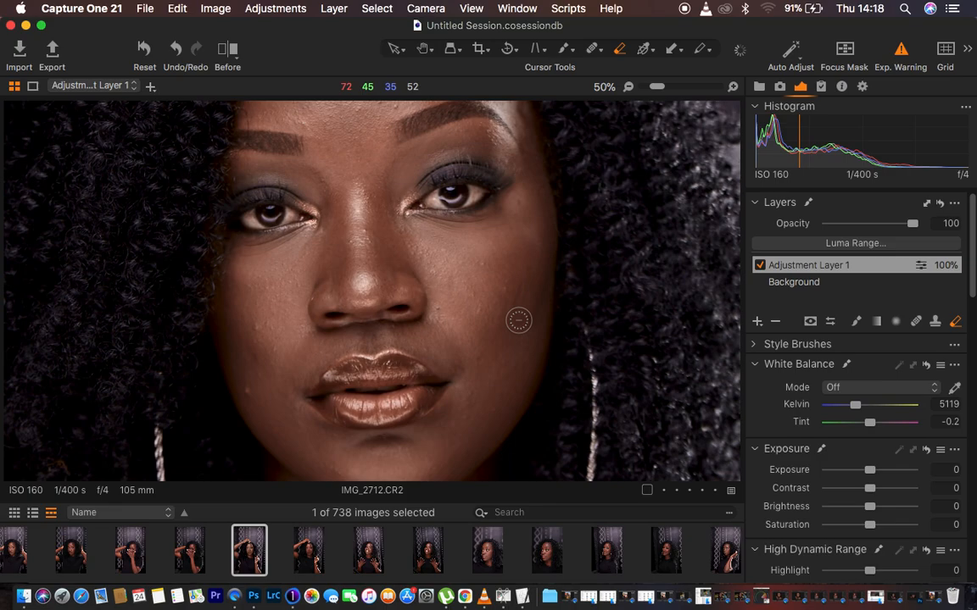
{"action": "key", "text": "m"}
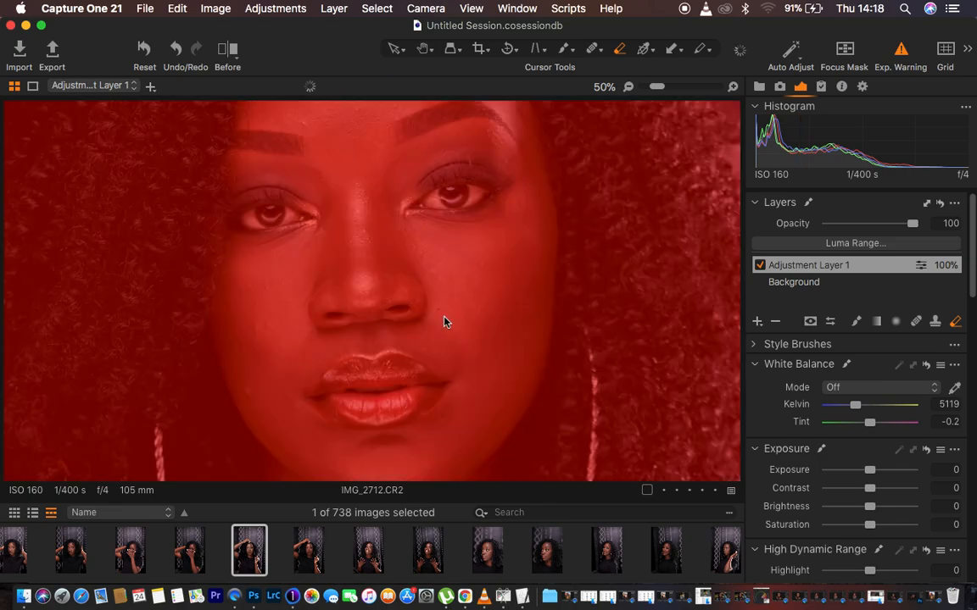
{"action": "mouse_move", "coordinate": [338, 379]}
{"action": "left_mouse_down"}
{"action": "mouse_move", "coordinate": [403, 370]}
{"action": "mouse_move", "coordinate": [409, 392]}
{"action": "mouse_move", "coordinate": [365, 407]}
{"action": "mouse_move", "coordinate": [322, 389]}
{"action": "mouse_move", "coordinate": [320, 405]}
{"action": "mouse_move", "coordinate": [381, 417]}
{"action": "mouse_move", "coordinate": [427, 389]}
{"action": "mouse_move", "coordinate": [410, 372]}
{"action": "mouse_move", "coordinate": [435, 387]}
{"action": "mouse_move", "coordinate": [395, 416]}
{"action": "mouse_move", "coordinate": [390, 392]}
{"action": "mouse_move", "coordinate": [341, 386]}
{"action": "mouse_move", "coordinate": [369, 375]}
{"action": "mouse_move", "coordinate": [345, 366]}
{"action": "mouse_move", "coordinate": [414, 375]}
{"action": "mouse_move", "coordinate": [424, 395]}
{"action": "mouse_move", "coordinate": [404, 414]}
{"action": "mouse_move", "coordinate": [375, 415]}
{"action": "mouse_move", "coordinate": [342, 412]}
{"action": "mouse_move", "coordinate": [328, 380]}
{"action": "left_mouse_up"}
{"action": "mouse_move", "coordinate": [237, 197]}
{"action": "left_mouse_down"}
{"action": "mouse_move", "coordinate": [268, 190]}
{"action": "mouse_move", "coordinate": [307, 215]}
{"action": "mouse_move", "coordinate": [254, 217]}
{"action": "mouse_move", "coordinate": [244, 200]}
{"action": "mouse_move", "coordinate": [233, 211]}
{"action": "mouse_move", "coordinate": [260, 227]}
{"action": "mouse_move", "coordinate": [240, 207]}
{"action": "mouse_move", "coordinate": [293, 217]}
{"action": "mouse_move", "coordinate": [238, 181]}
{"action": "mouse_move", "coordinate": [291, 196]}
{"action": "mouse_move", "coordinate": [259, 177]}
{"action": "left_mouse_up"}
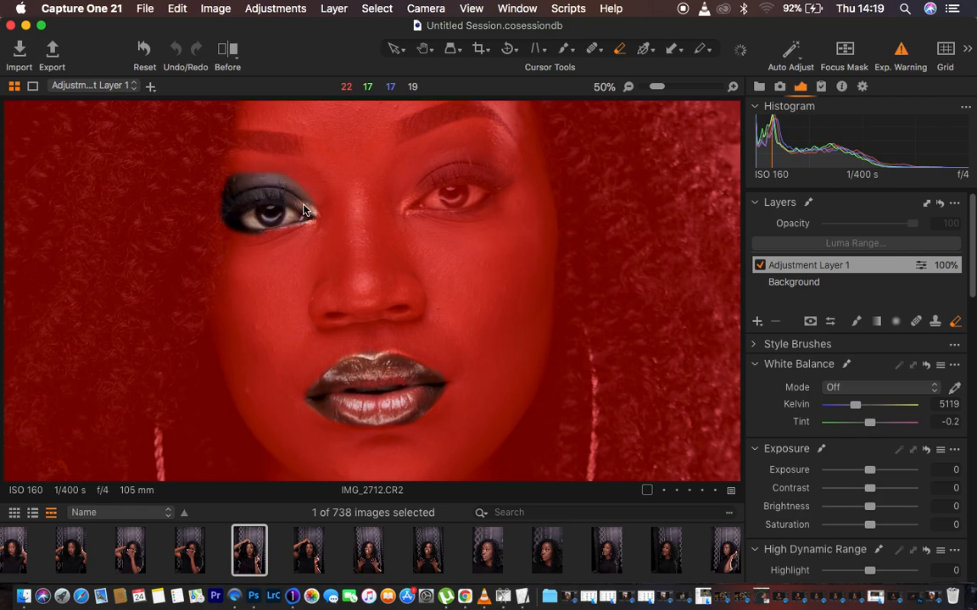
{"action": "mouse_move", "coordinate": [453, 173]}
{"action": "left_mouse_down"}
{"action": "mouse_move", "coordinate": [437, 195]}
{"action": "mouse_move", "coordinate": [418, 185]}
{"action": "mouse_move", "coordinate": [417, 209]}
{"action": "mouse_move", "coordinate": [464, 203]}
{"action": "mouse_move", "coordinate": [418, 189]}
{"action": "mouse_move", "coordinate": [466, 176]}
{"action": "mouse_move", "coordinate": [427, 166]}
{"action": "mouse_move", "coordinate": [469, 158]}
{"action": "mouse_move", "coordinate": [498, 181]}
{"action": "mouse_move", "coordinate": [475, 201]}
{"action": "mouse_move", "coordinate": [419, 200]}
{"action": "mouse_move", "coordinate": [425, 173]}
{"action": "left_mouse_up"}
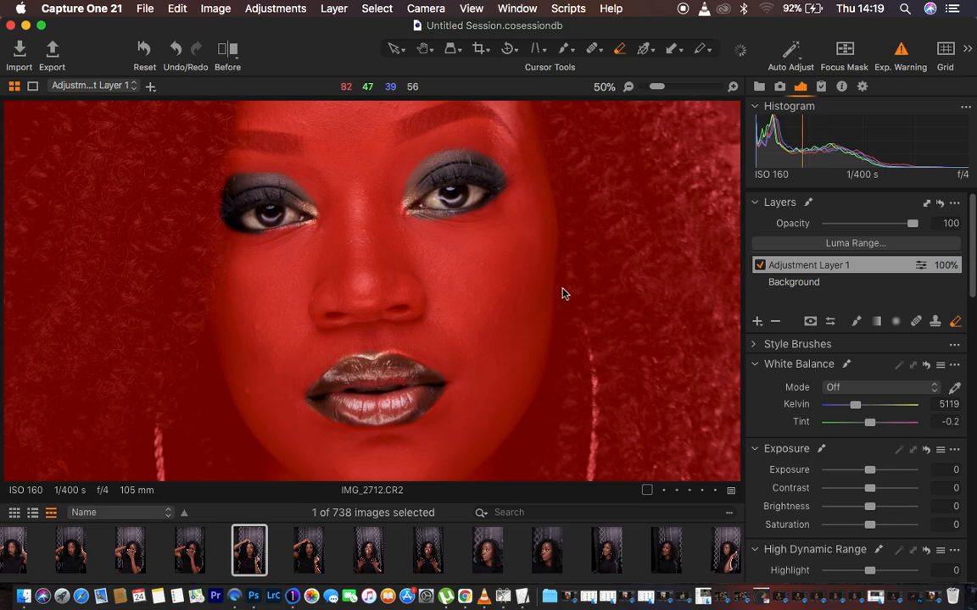
{"action": "key", "text": "super+minus"}
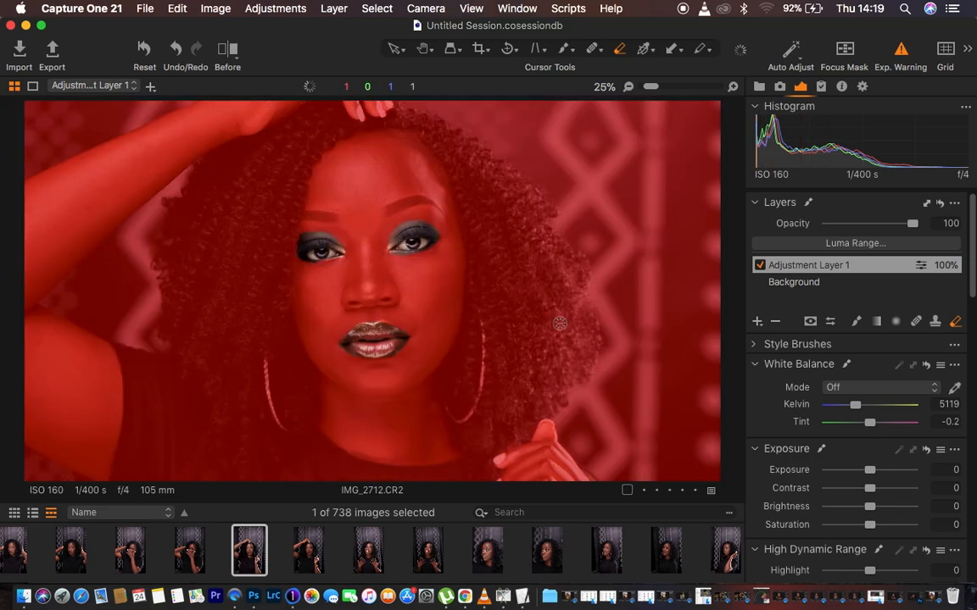
{"action": "key", "text": "m"}
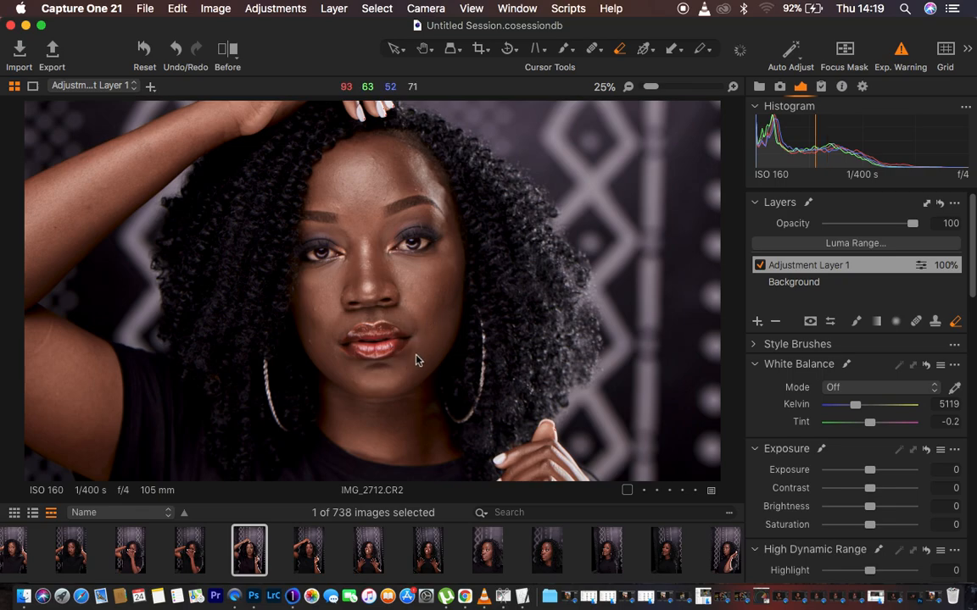
- Send the portrait to Adobe Photoshop 2020 for editing as a 16-bit uncompressed TIFF in Adobe RGB (1998) at 300 px/in
{"action": "key", "text": "super+minus"}
{"action": "key", "text": "super+minus"}
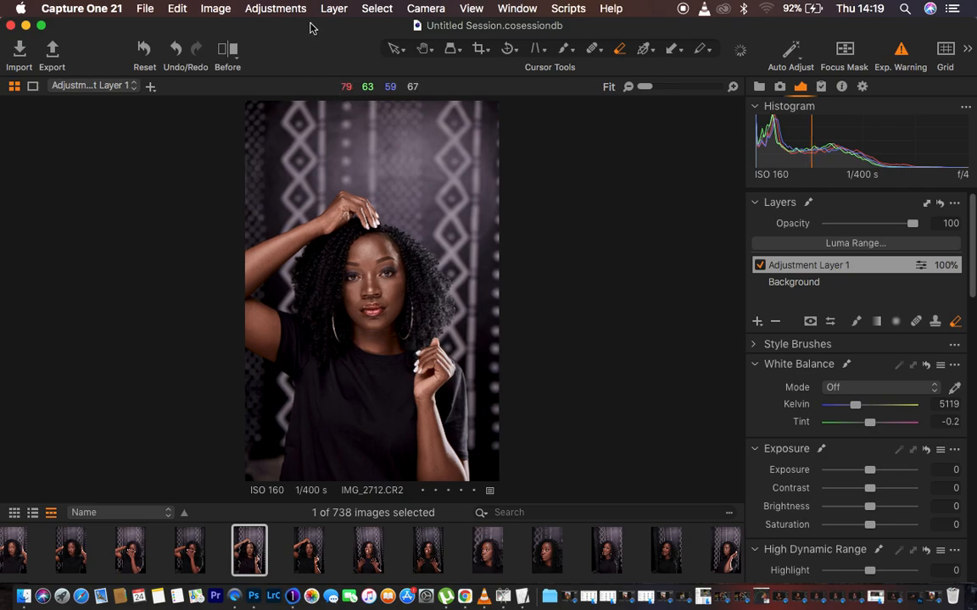
{"action": "left_click", "coordinate": [216, 8]}
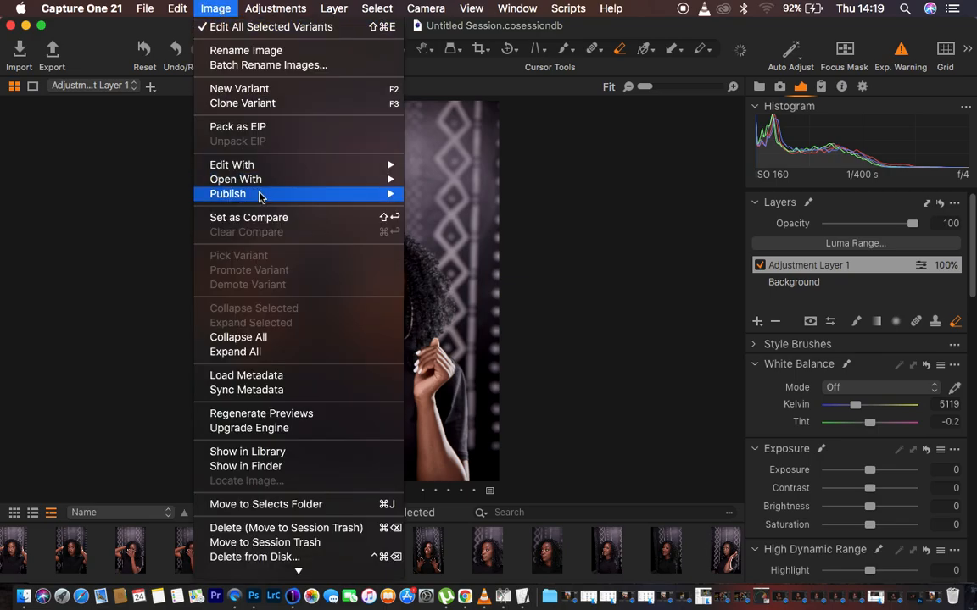
{"action": "mouse_move", "coordinate": [277, 166]}
{"action": "left_click", "coordinate": [452, 166]}
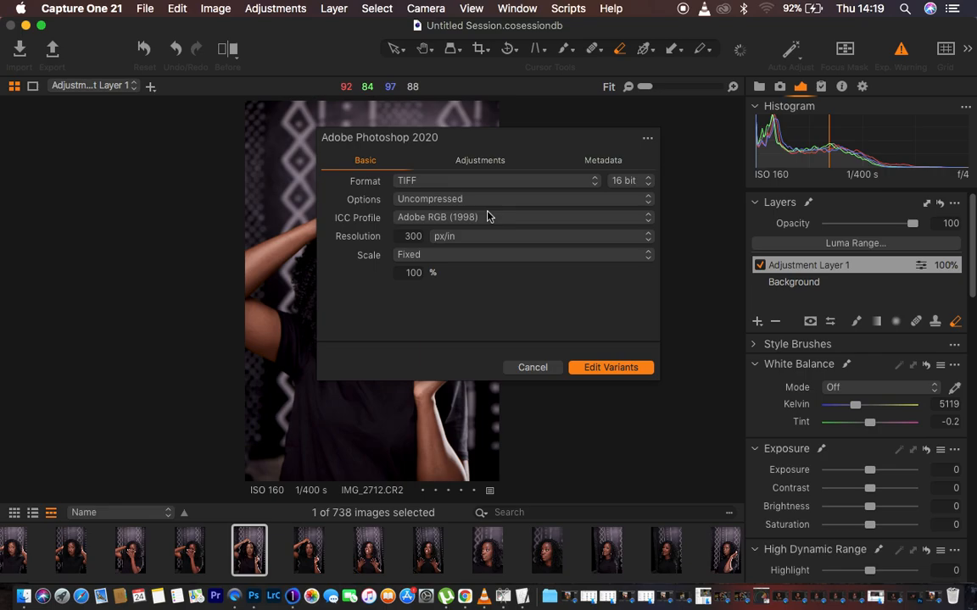
{"action": "left_click", "coordinate": [398, 181]}
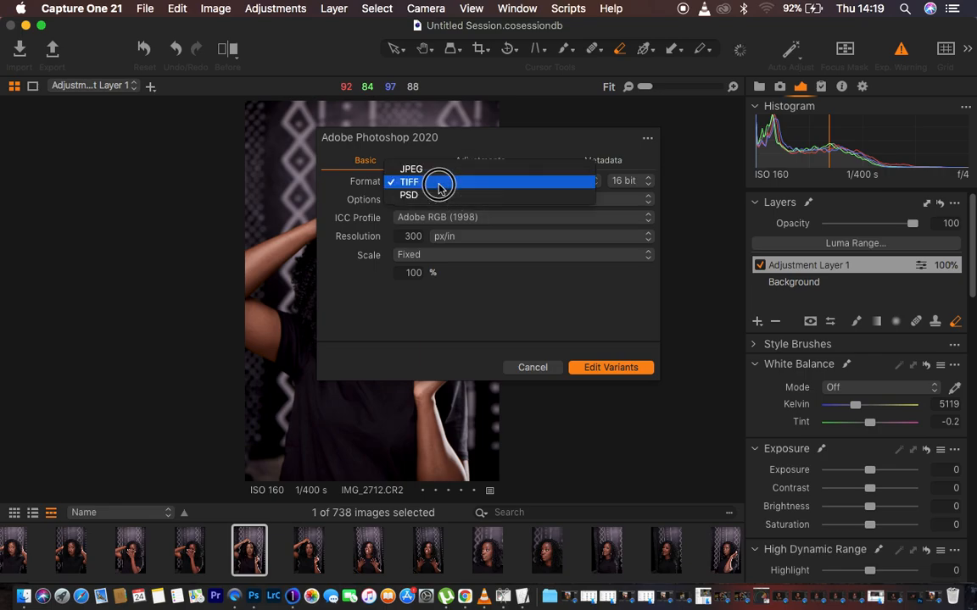
{"action": "left_click", "coordinate": [437, 185]}
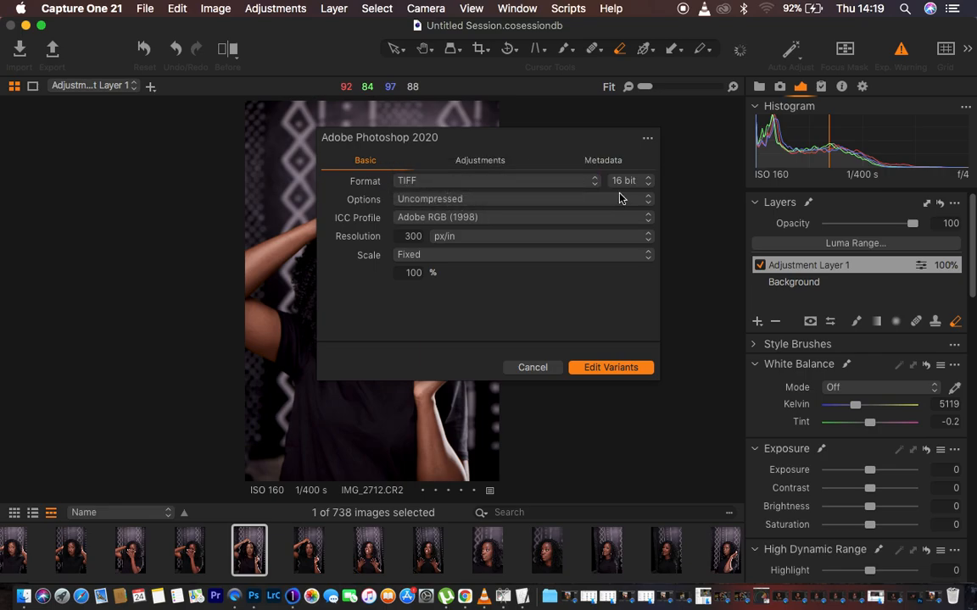
{"action": "left_click", "coordinate": [636, 185]}
{"action": "left_click", "coordinate": [627, 182]}
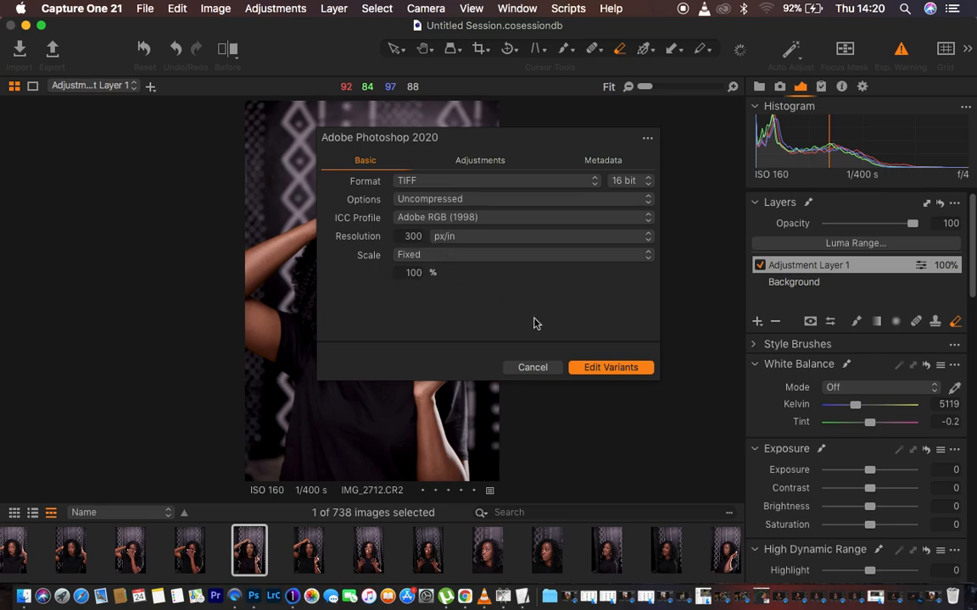
{"action": "left_click", "coordinate": [612, 369]}
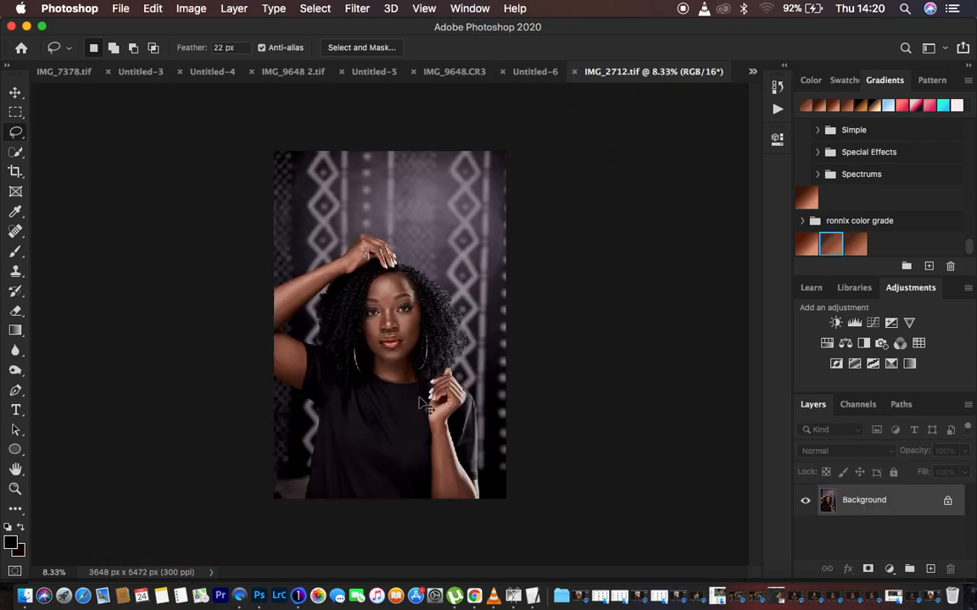
- Crop the portrait to a tighter 4:5 (8:10) frame around the woman, rotating the image slightly to straighten it
{"action": "key", "text": "super+equal"}
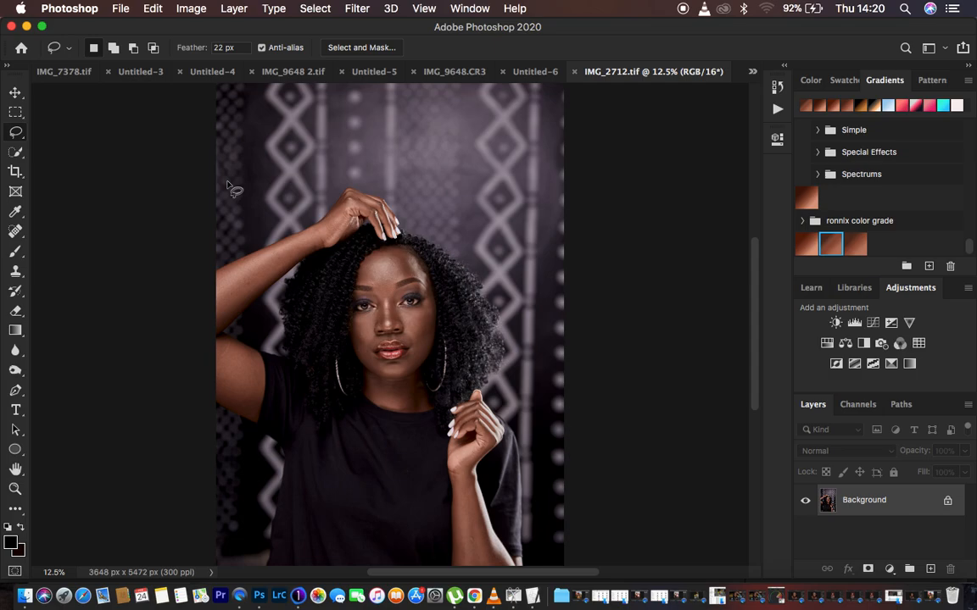
{"action": "left_click", "coordinate": [15, 172]}
{"action": "left_click", "coordinate": [106, 49]}
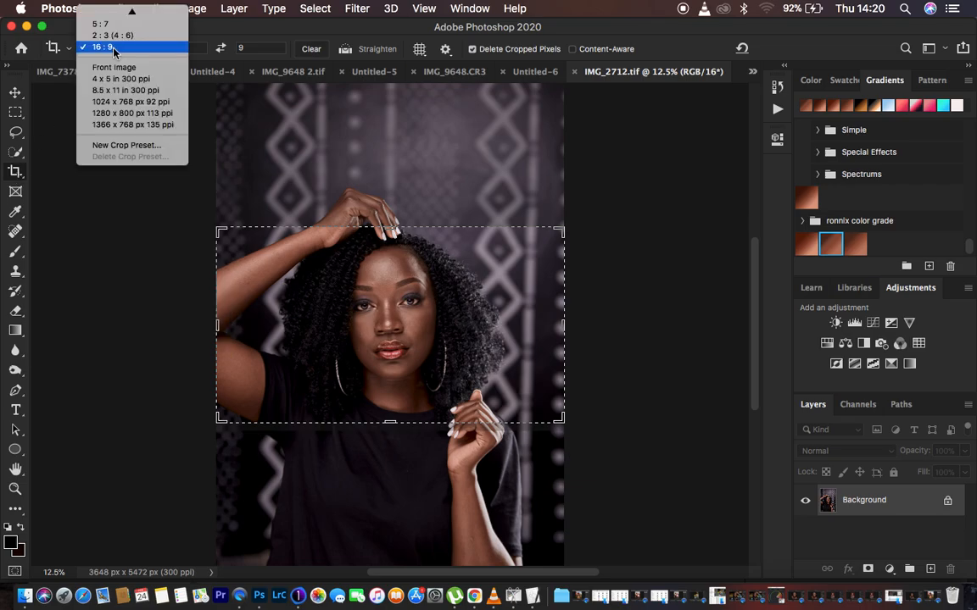
{"action": "left_click", "coordinate": [109, 68]}
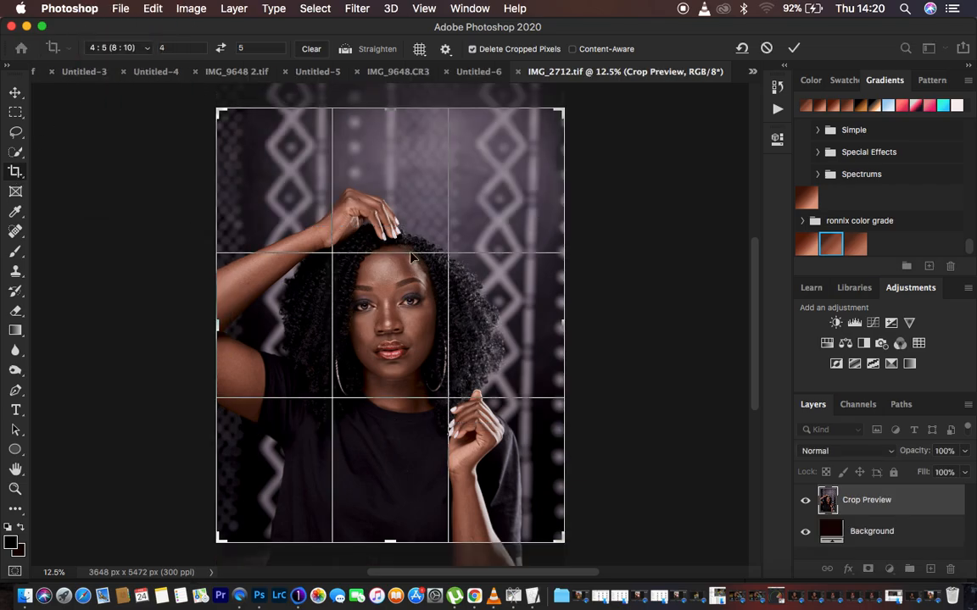
{"action": "left_click_drag", "start_coordinate": [560, 112], "coordinate": [547, 138]}
{"action": "left_click_drag", "start_coordinate": [235, 131], "coordinate": [241, 138]}
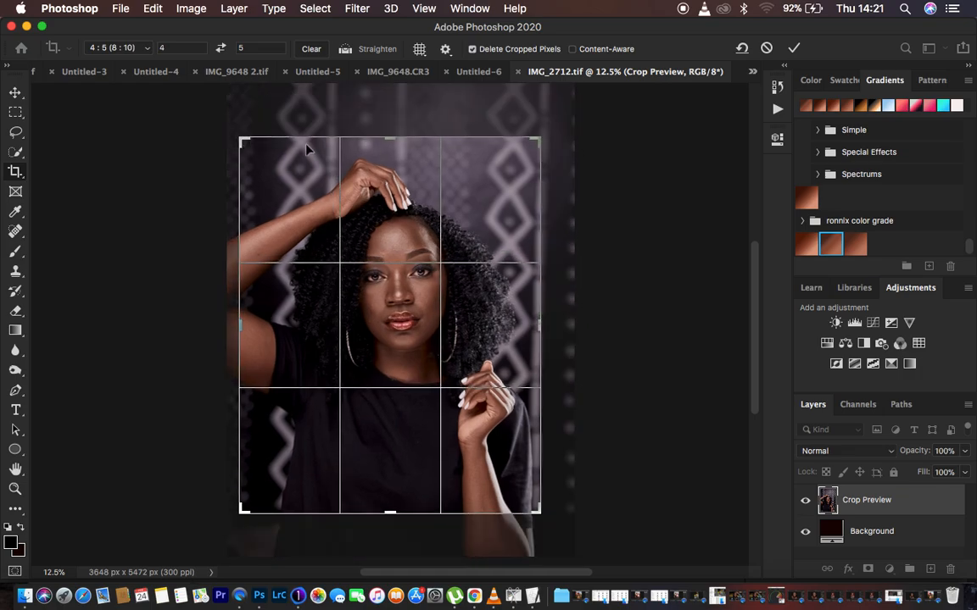
{"action": "mouse_move", "coordinate": [562, 196]}
{"action": "left_mouse_down"}
{"action": "mouse_move", "coordinate": [564, 185]}
{"action": "mouse_move", "coordinate": [551, 190]}
{"action": "left_mouse_up"}
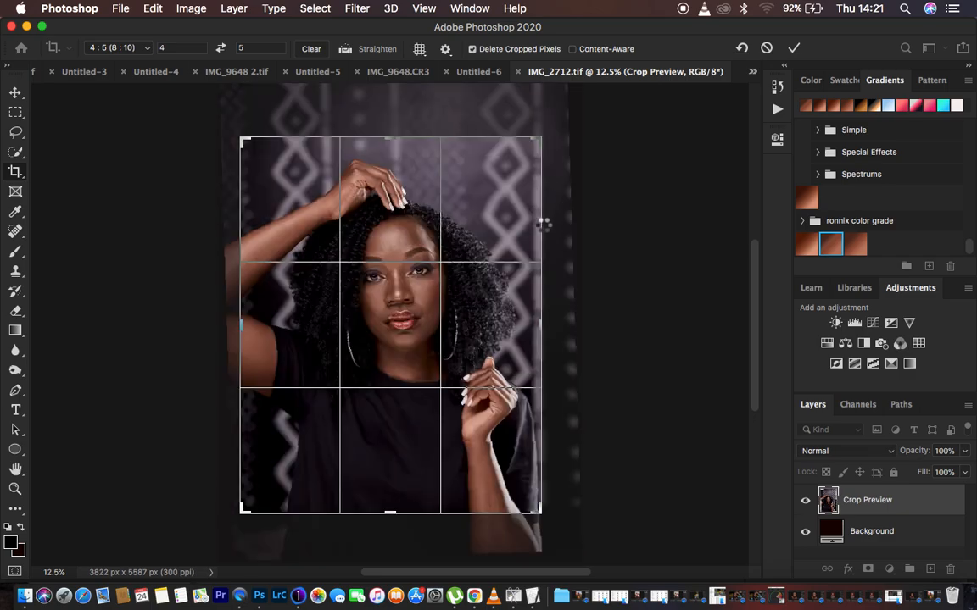
{"action": "key", "text": "Return"}
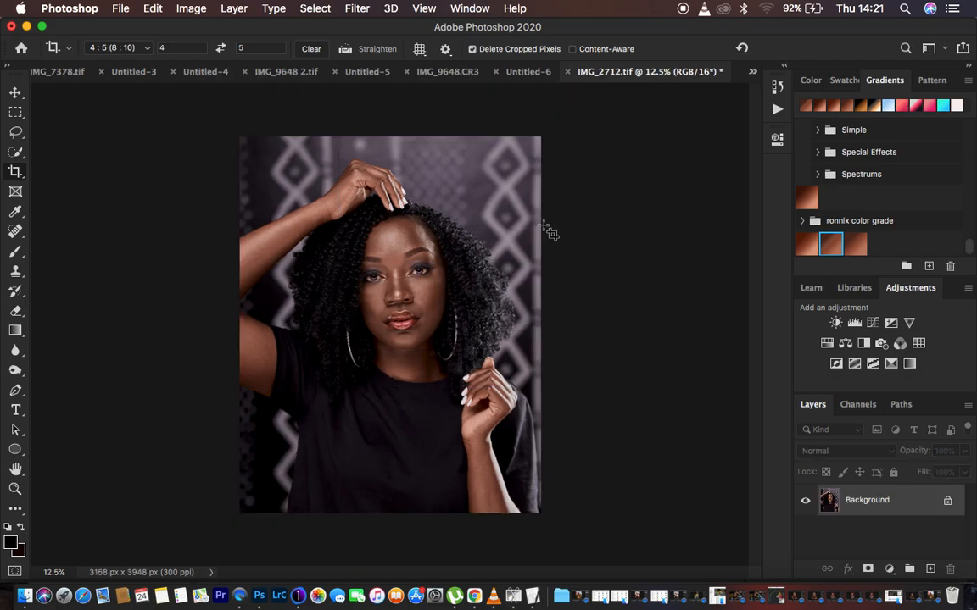
- Duplicate the Background layer twice to stack two copies of the portrait above it
{"action": "key", "text": "super+equal"}
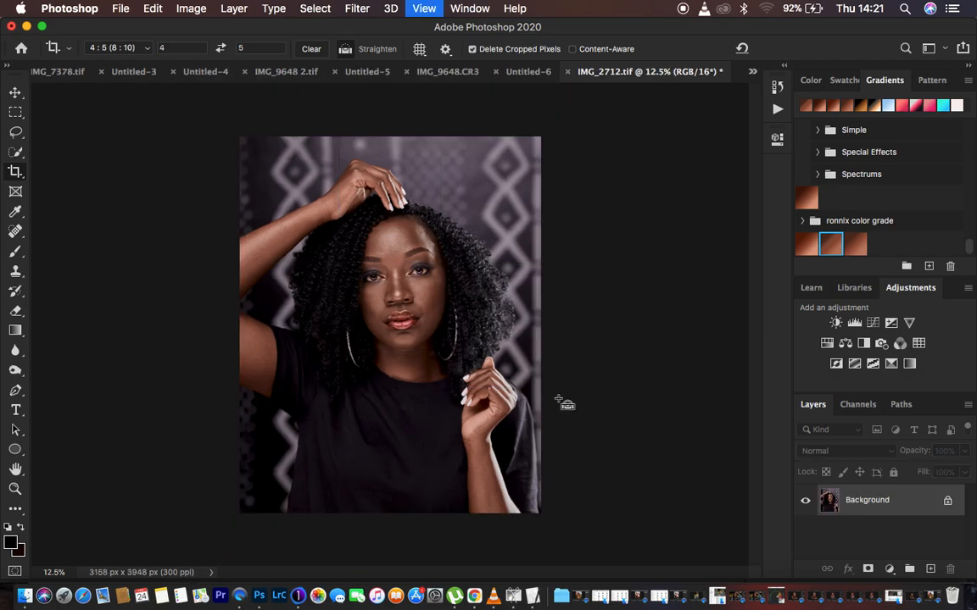
{"action": "key", "text": "super+equal"}
{"action": "key", "text": "super+equal"}
{"action": "key", "text": "super+minus"}
{"action": "key", "text": "super+minus"}
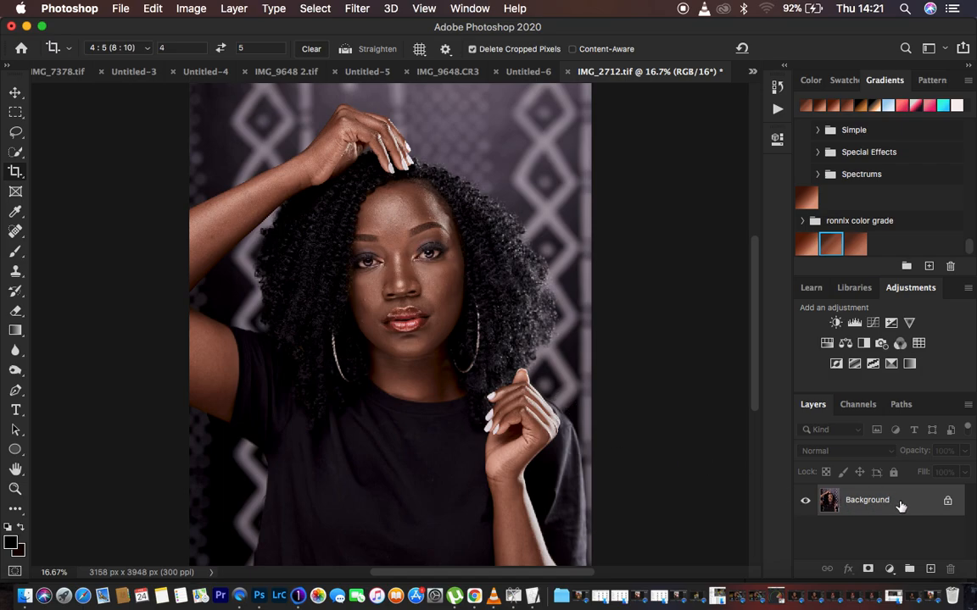
{"action": "key", "text": "super+j"}
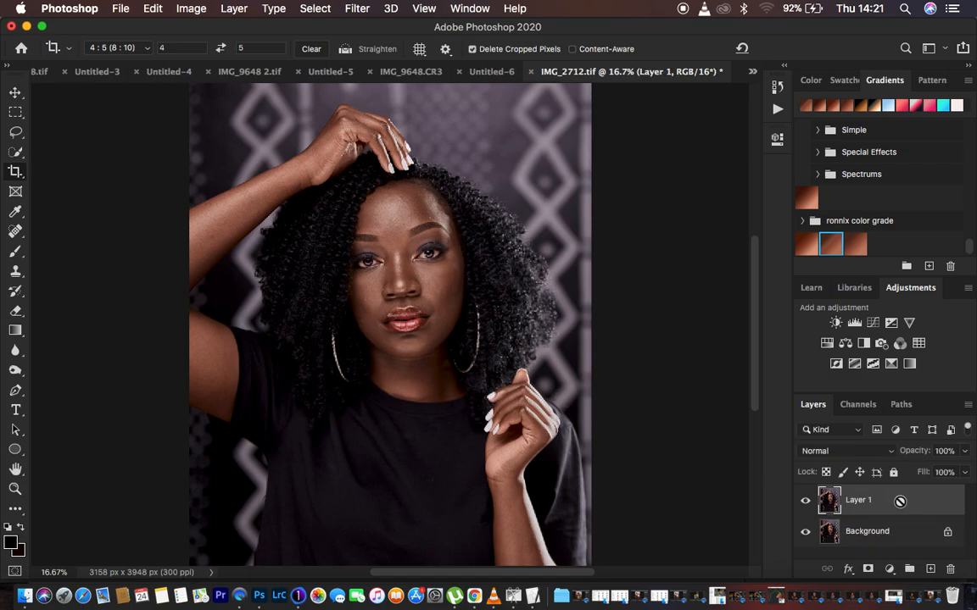
{"action": "key", "text": "super+j"}
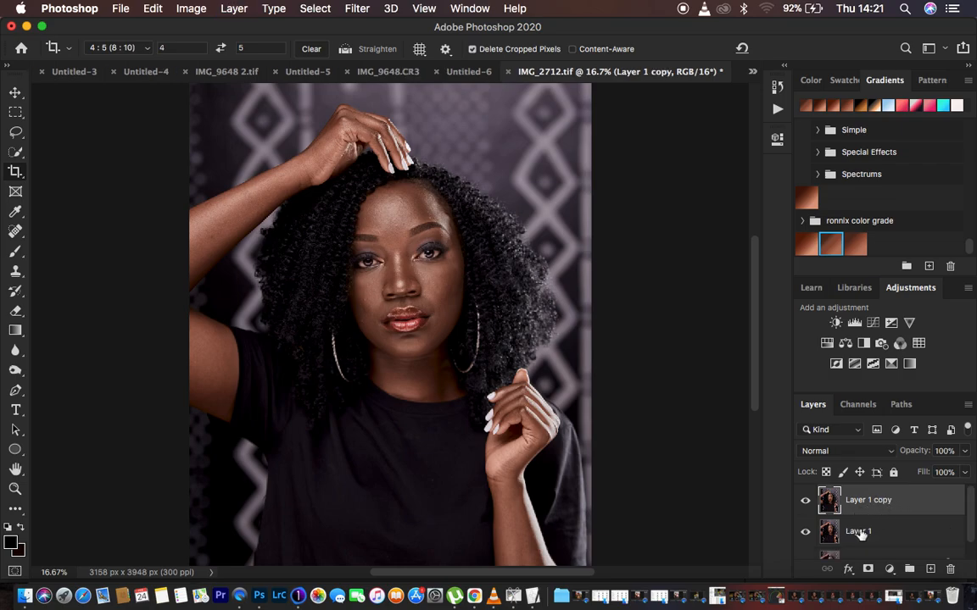
- Rename the lower duplicate layer LOW FREQ and the upper one HIGH FREQ
{"action": "double_click", "coordinate": [857, 530]}
{"action": "type", "text": "LOW FREQ"}
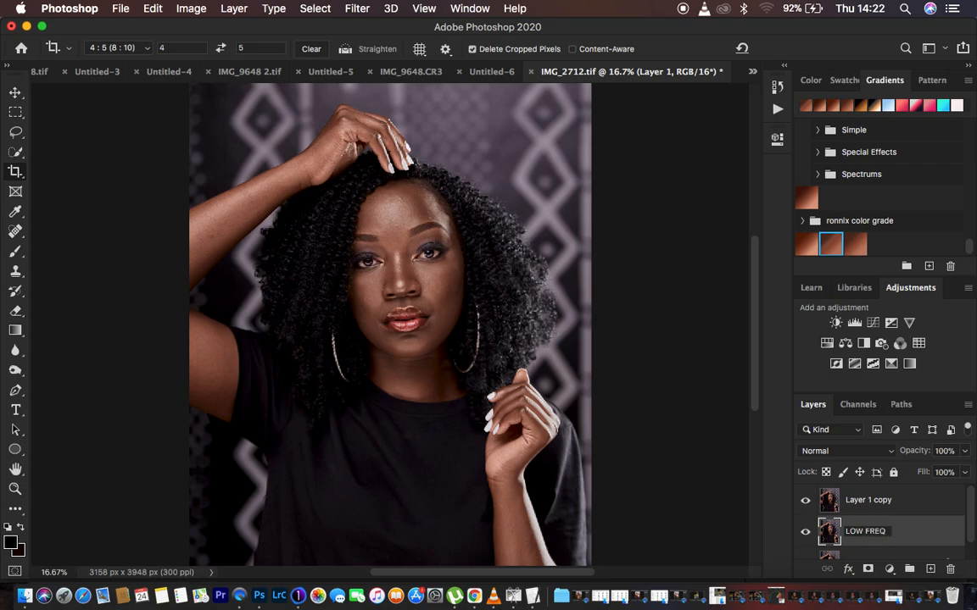
{"action": "key", "text": "Return"}
{"action": "double_click", "coordinate": [871, 500]}
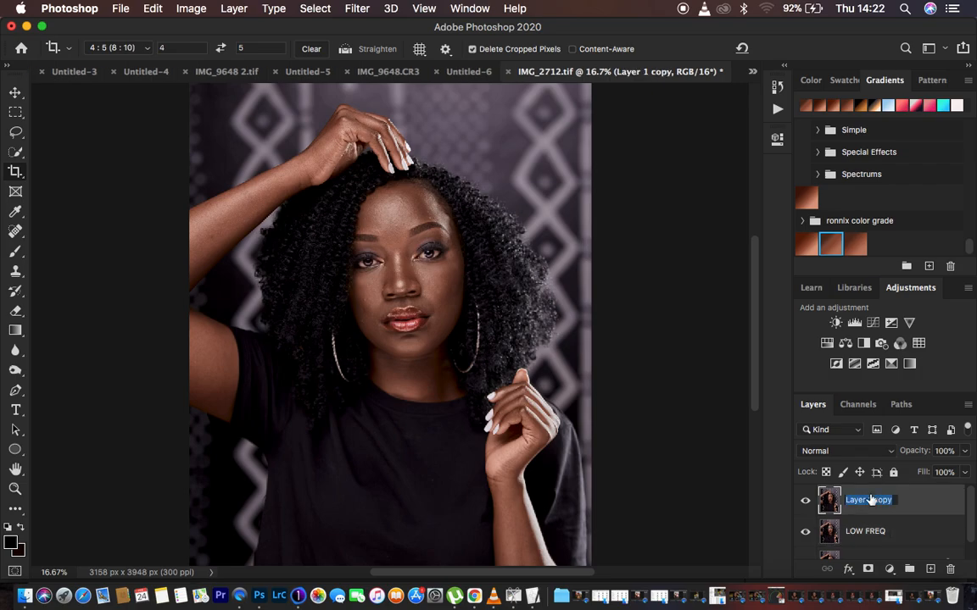
{"action": "type", "text": "HIGH FREQ"}
{"action": "key", "text": "Return"}
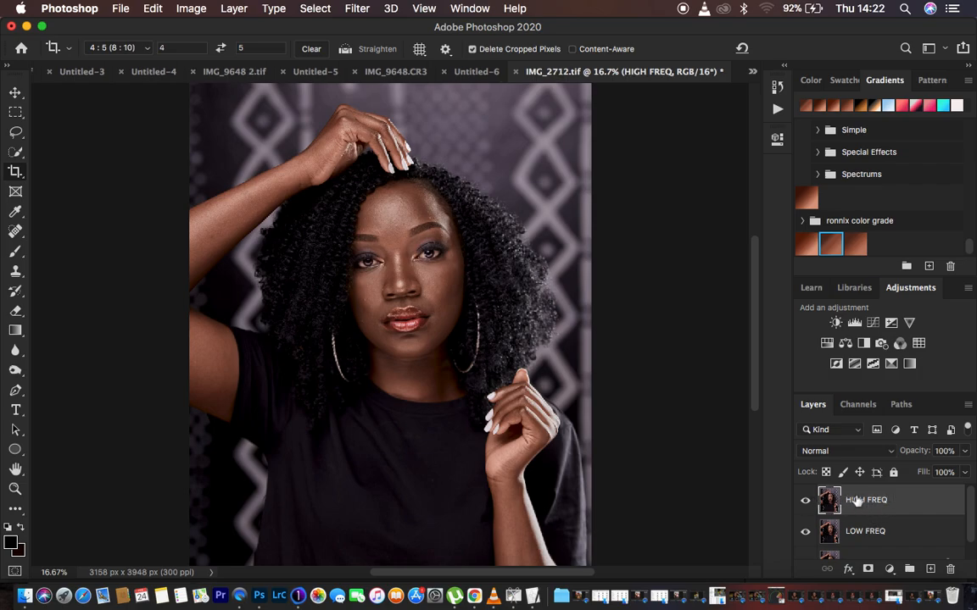
- Hide the HIGH FREQ layer and open the Gaussian Blur filter for the LOW FREQ layer
{"action": "left_click", "coordinate": [805, 501]}
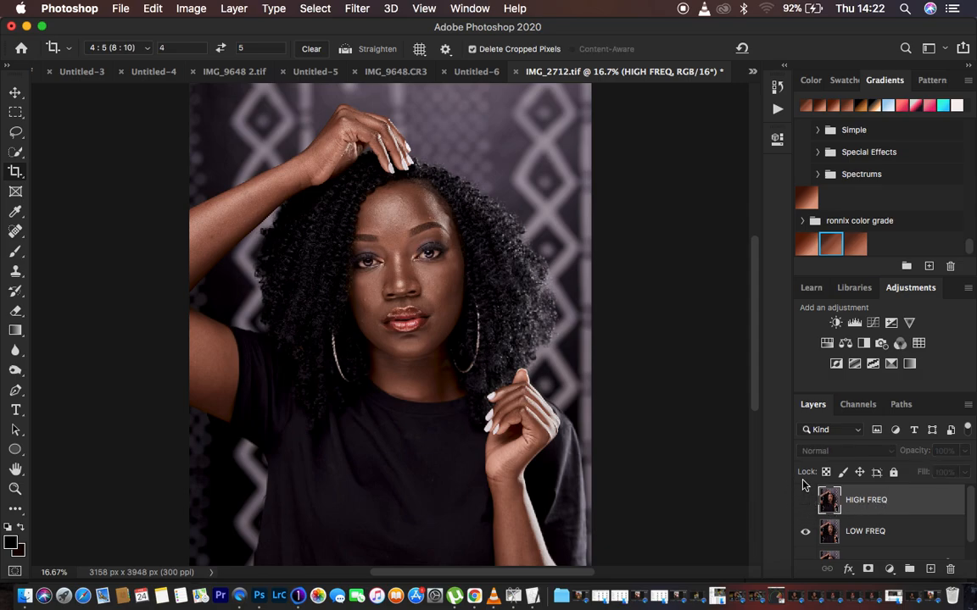
{"action": "left_click", "coordinate": [874, 533]}
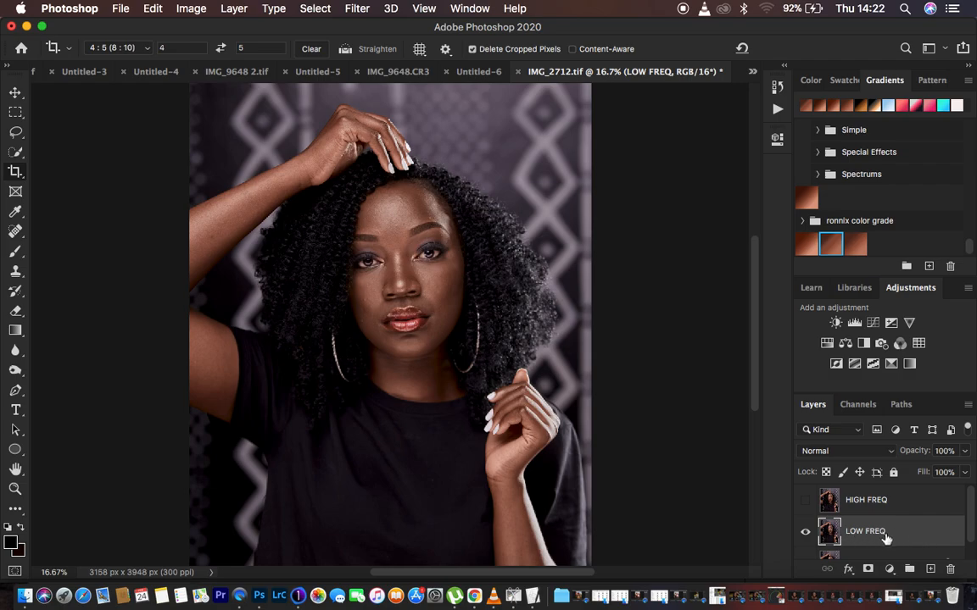
{"action": "left_click", "coordinate": [348, 9]}
{"action": "mouse_move", "coordinate": [421, 189]}
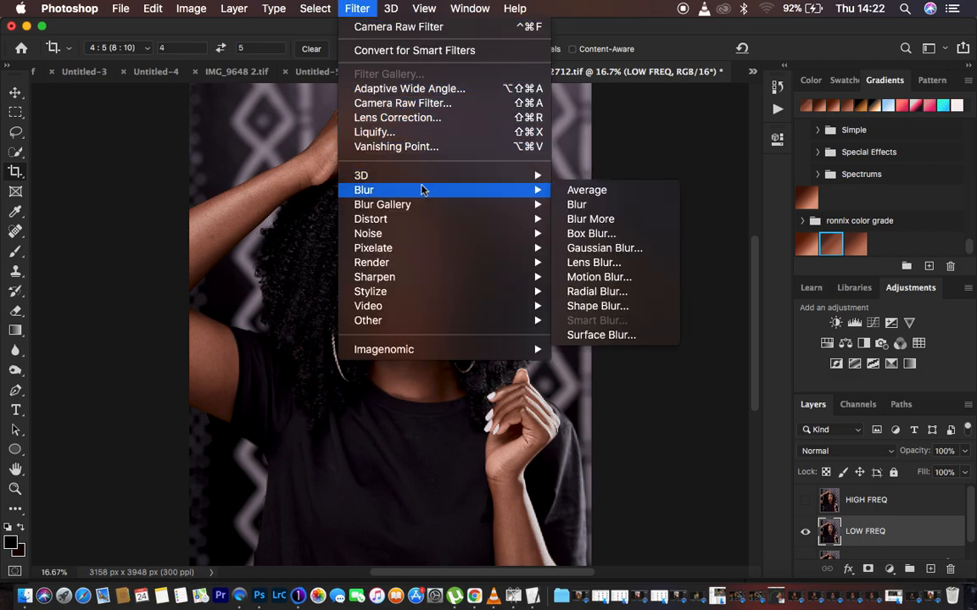
{"action": "left_click", "coordinate": [593, 248]}
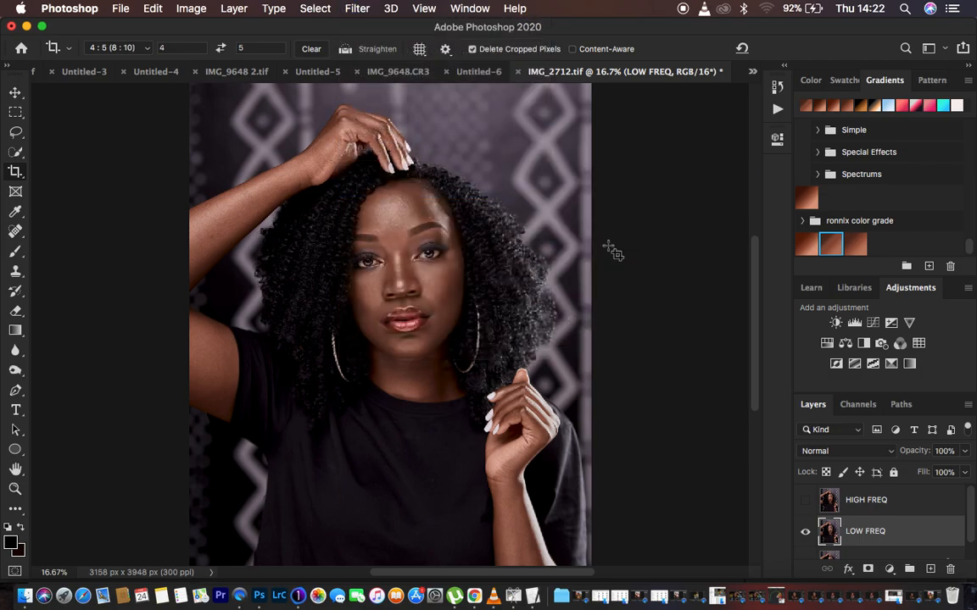
- Lower the blur radius to 0.1 pixels and examine the nose and forehead skin texture in the filter preview at 50%
{"action": "left_click_drag", "start_coordinate": [676, 336], "coordinate": [588, 336]}
{"action": "left_click_drag", "start_coordinate": [703, 173], "coordinate": [703, 312]}
{"action": "left_click", "coordinate": [730, 290]}
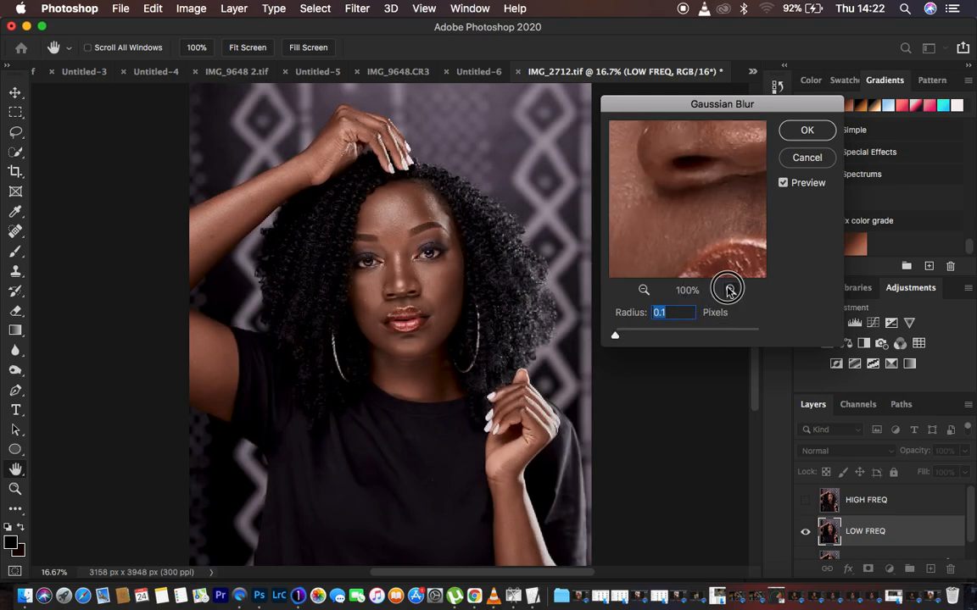
{"action": "left_click_drag", "start_coordinate": [706, 165], "coordinate": [715, 286]}
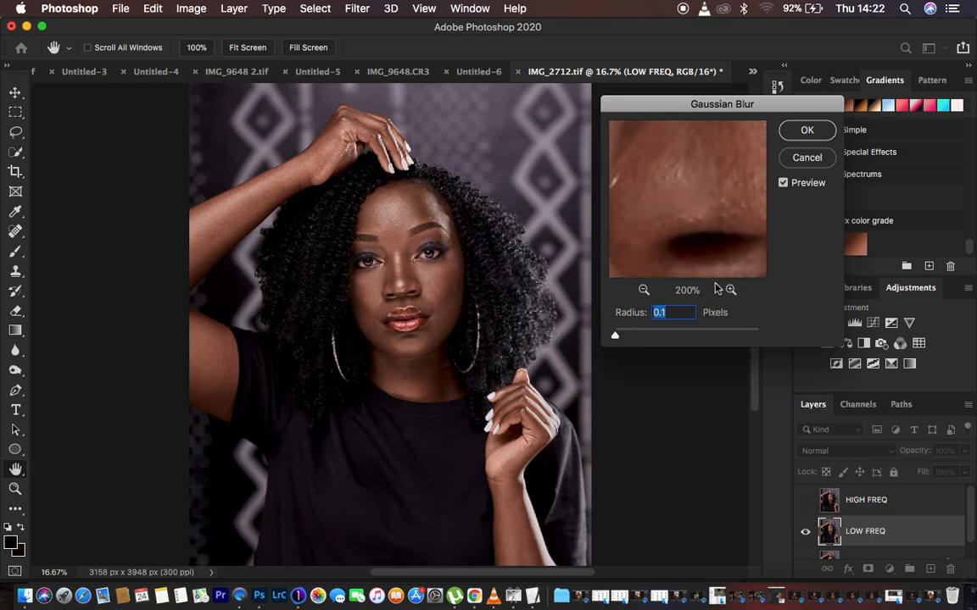
{"action": "left_click", "coordinate": [643, 289]}
{"action": "left_click", "coordinate": [644, 289]}
{"action": "left_click", "coordinate": [644, 290]}
{"action": "left_click_drag", "start_coordinate": [703, 164], "coordinate": [693, 243]}
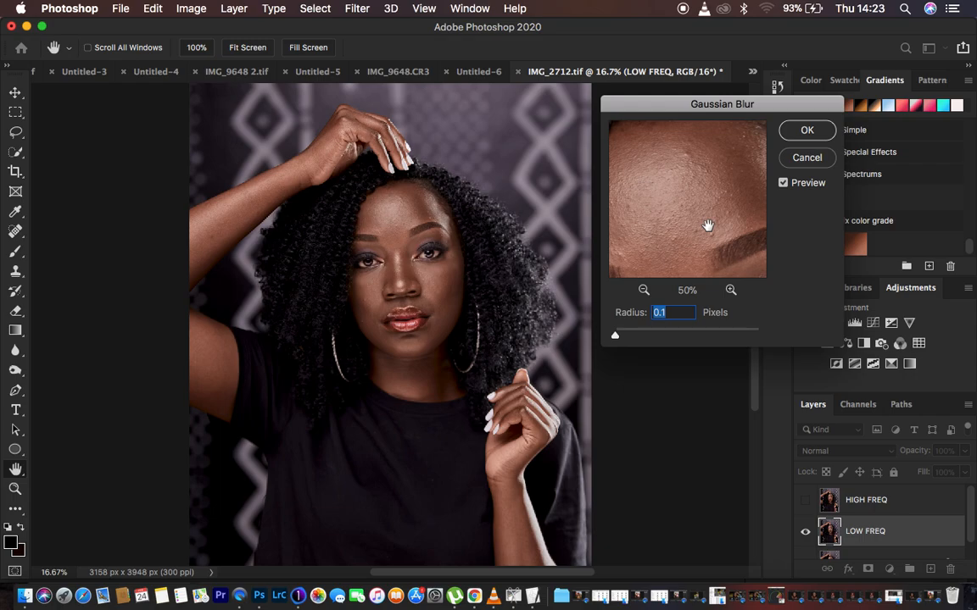
- Apply the Gaussian Blur to LOW FREQ with a 7.0 pixel radius, checking the facial skin in the preview
{"action": "left_click_drag", "start_coordinate": [616, 339], "coordinate": [631, 336]}
{"action": "left_click_drag", "start_coordinate": [633, 338], "coordinate": [661, 336]}
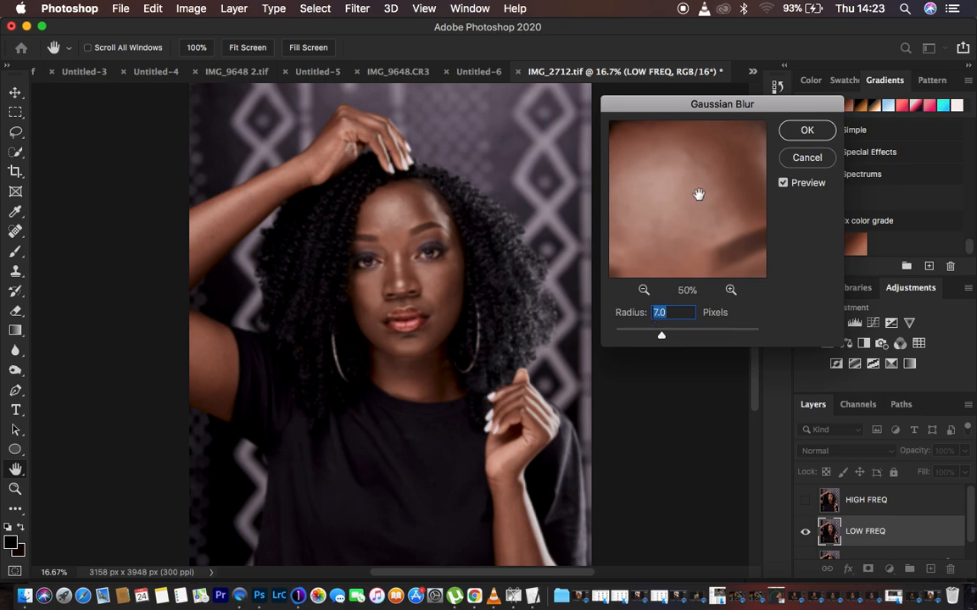
{"action": "left_click", "coordinate": [705, 223]}
{"action": "left_click_drag", "start_coordinate": [704, 223], "coordinate": [676, 146]}
{"action": "left_click_drag", "start_coordinate": [694, 211], "coordinate": [602, 218]}
{"action": "left_click_drag", "start_coordinate": [736, 198], "coordinate": [627, 244]}
{"action": "left_click_drag", "start_coordinate": [643, 166], "coordinate": [726, 250]}
{"action": "left_click_drag", "start_coordinate": [678, 159], "coordinate": [706, 204]}
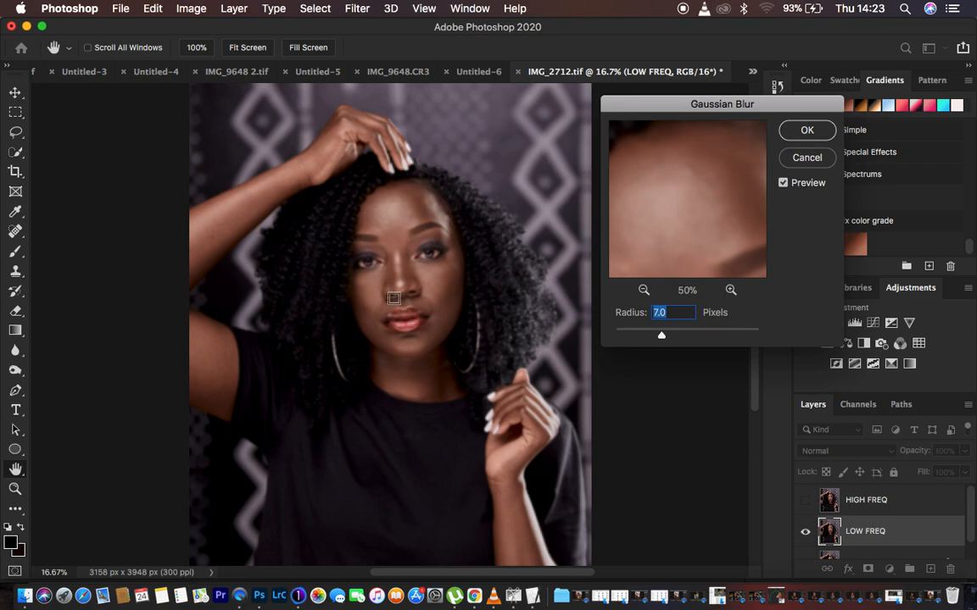
{"action": "left_click", "coordinate": [808, 131]}
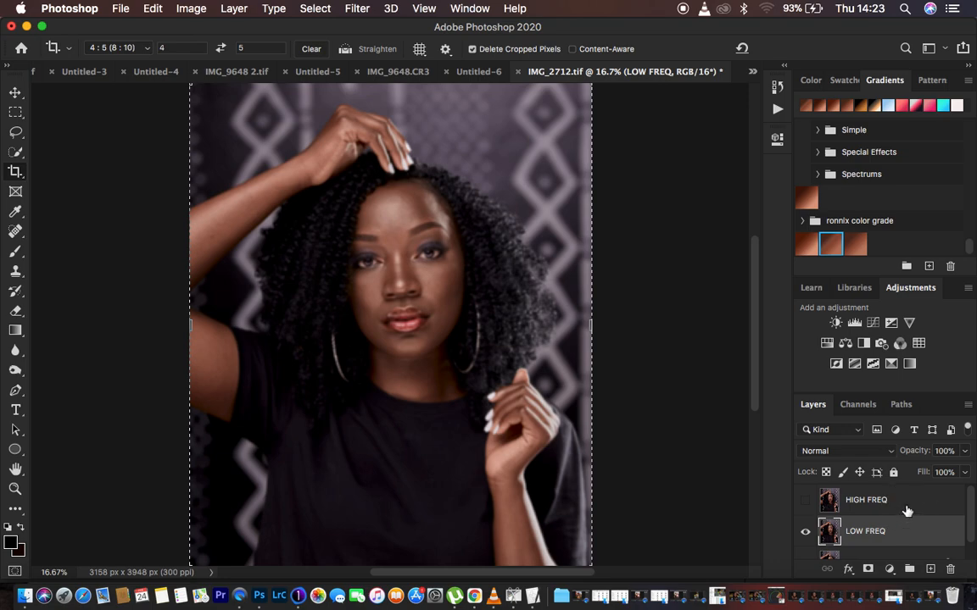
- Show the HIGH FREQ layer again and open Apply Image for it
{"action": "left_click", "coordinate": [905, 511]}
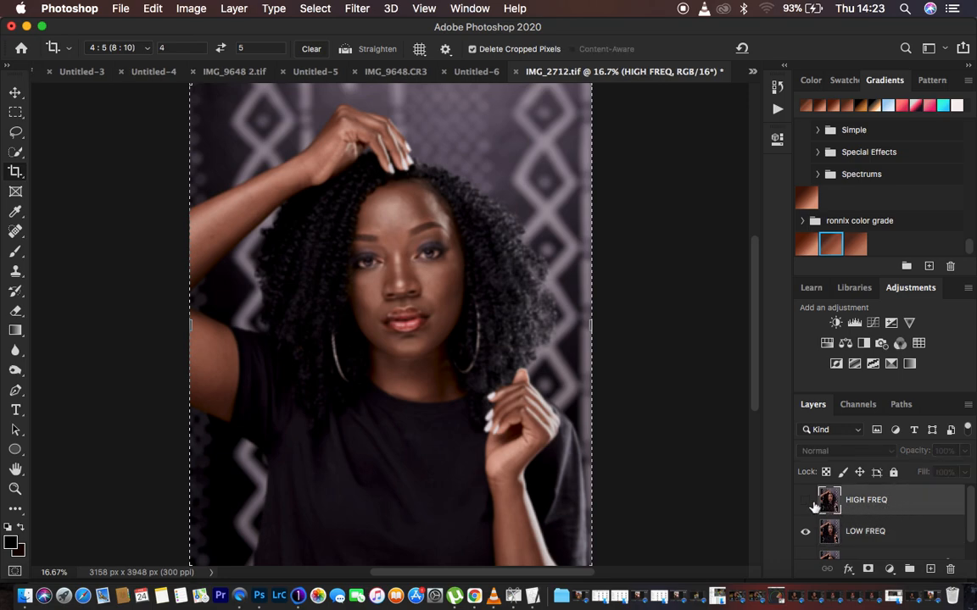
{"action": "left_click", "coordinate": [806, 501]}
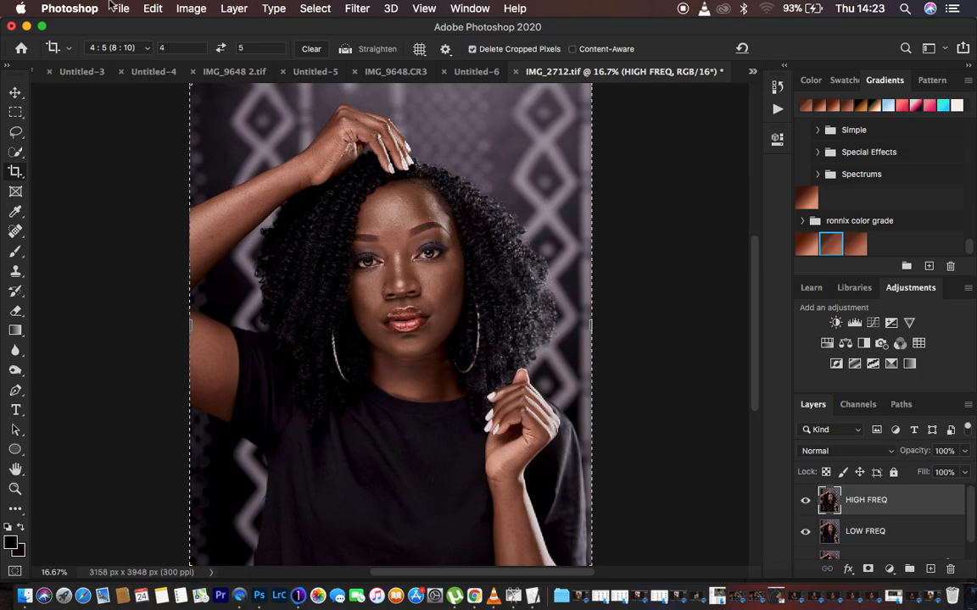
{"action": "left_click", "coordinate": [177, 8]}
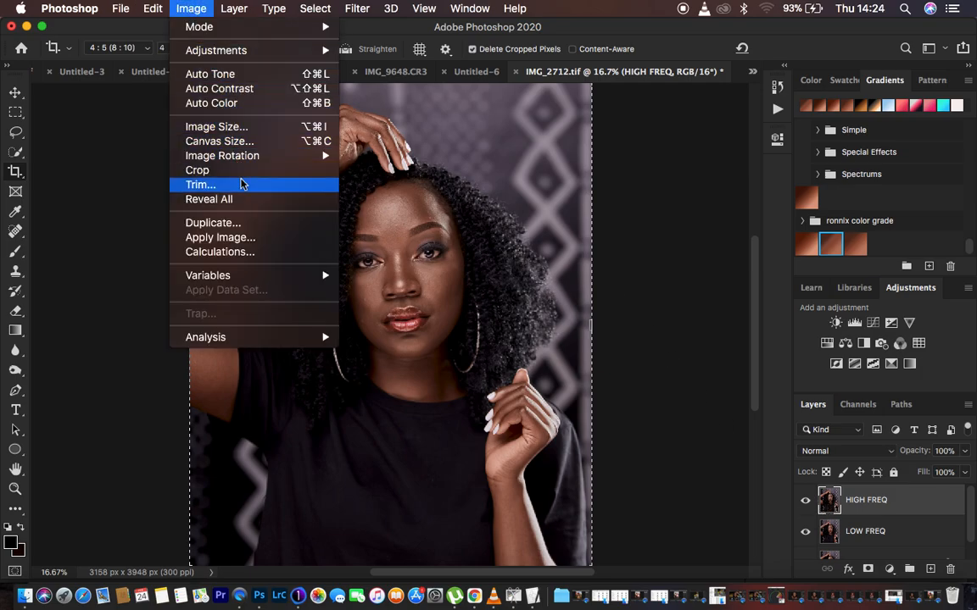
{"action": "left_click", "coordinate": [241, 239]}
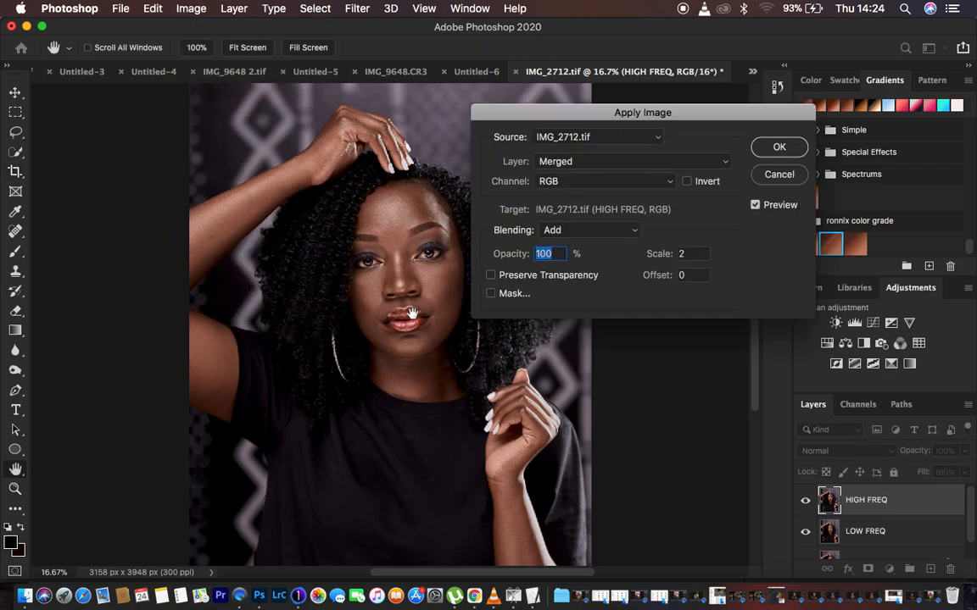
{"action": "left_click_drag", "start_coordinate": [704, 115], "coordinate": [687, 160]}
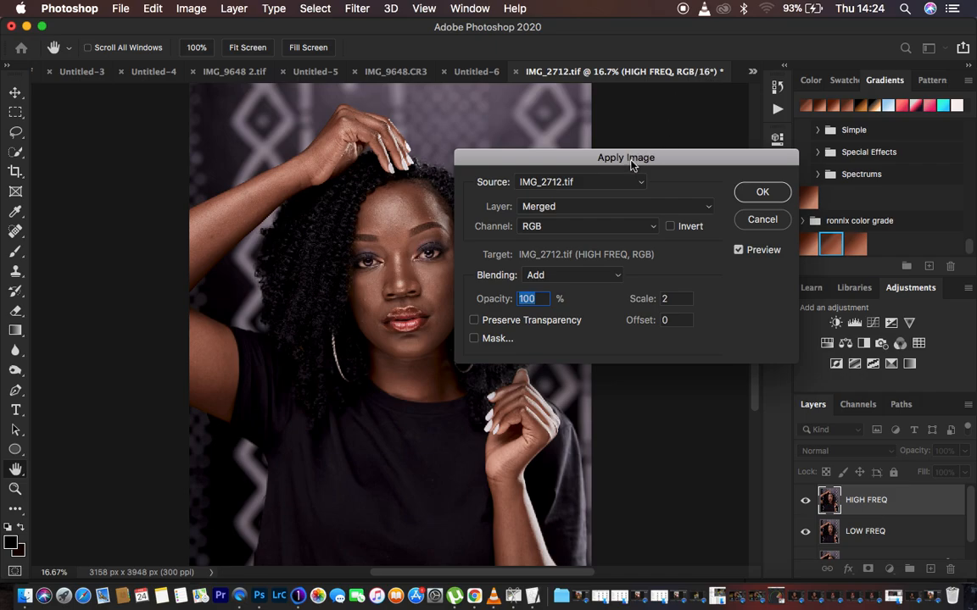
{"action": "left_click_drag", "start_coordinate": [566, 158], "coordinate": [560, 112]}
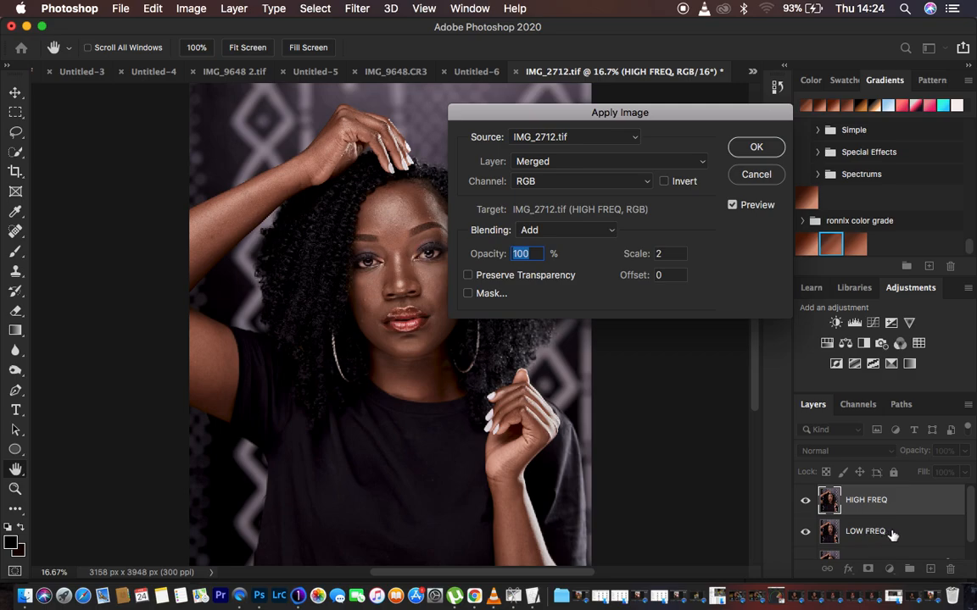
- Set the Apply Image source layer to LOW FREQ, keeping Add blending and inverting the RGB channel
{"action": "left_click", "coordinate": [564, 157]}
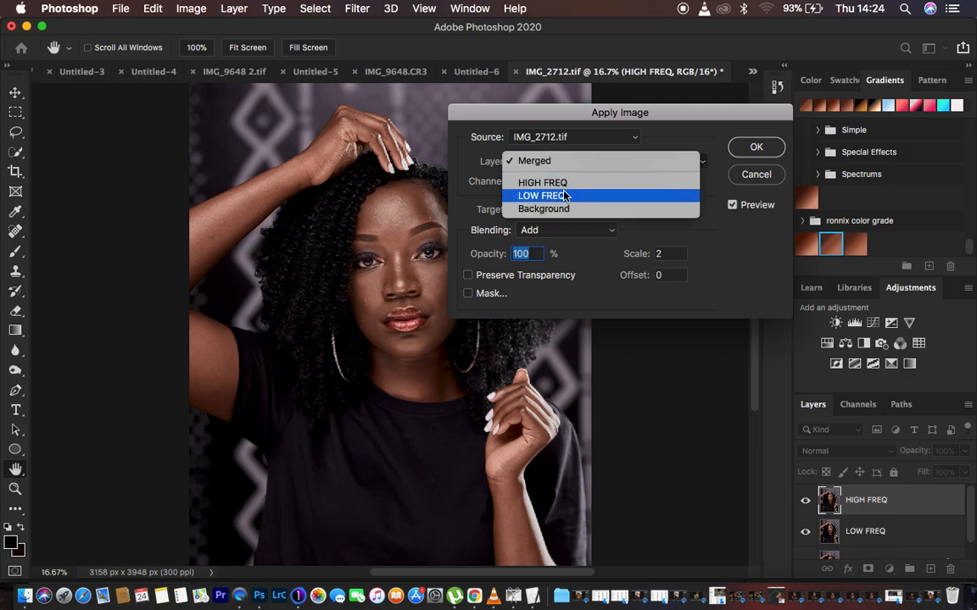
{"action": "left_click", "coordinate": [564, 196]}
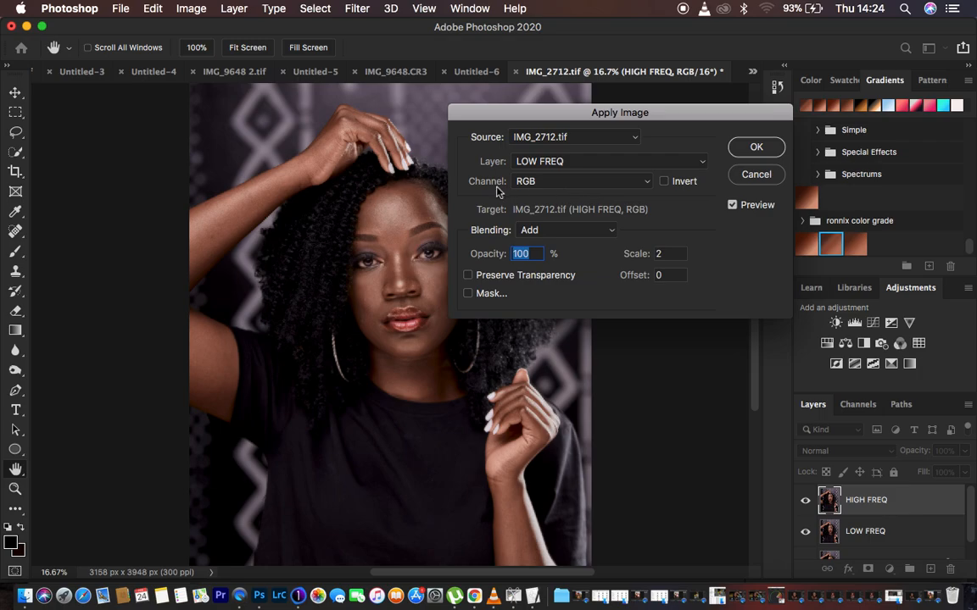
{"action": "left_click", "coordinate": [542, 234]}
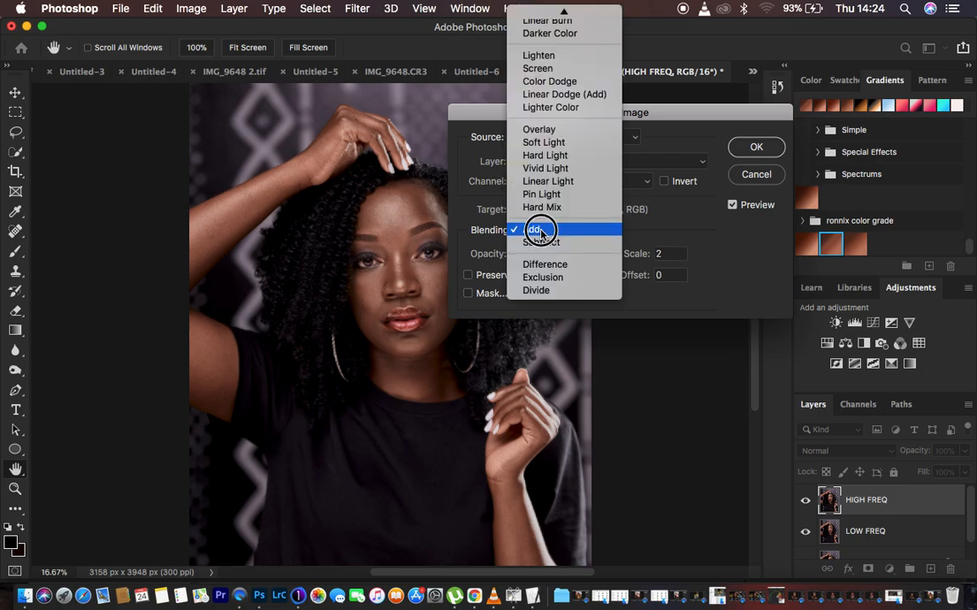
{"action": "left_click", "coordinate": [542, 236]}
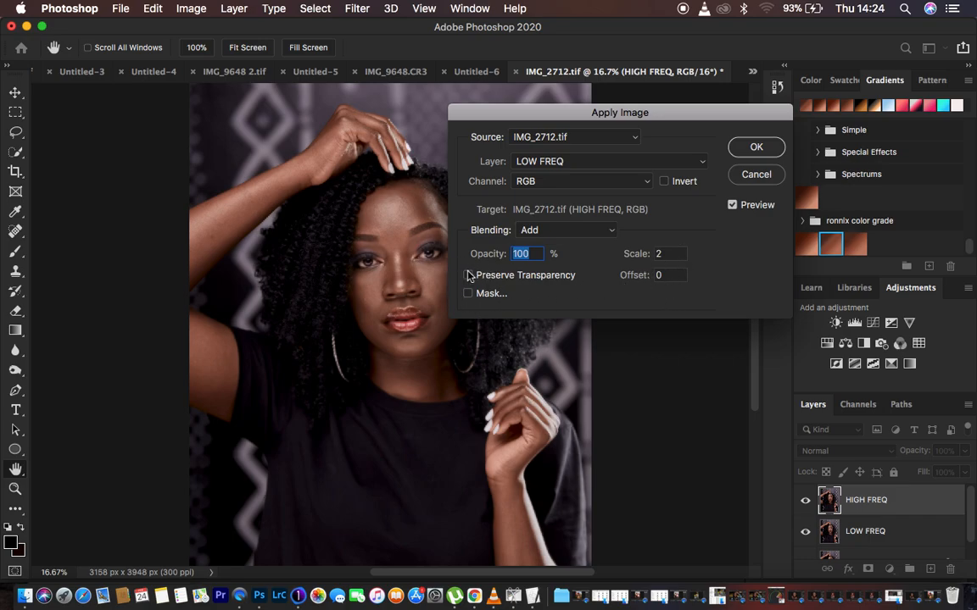
{"action": "left_click", "coordinate": [666, 184]}
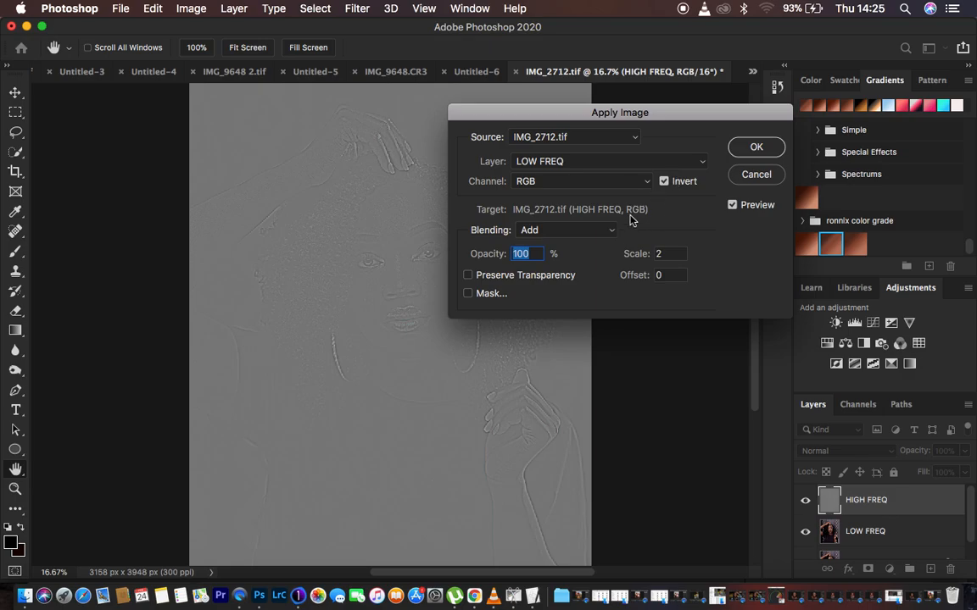
- Examine the extracted texture around the lips and cheek up close in the Apply Image preview, then view the whole portrait
{"action": "key", "text": "super+plus"}
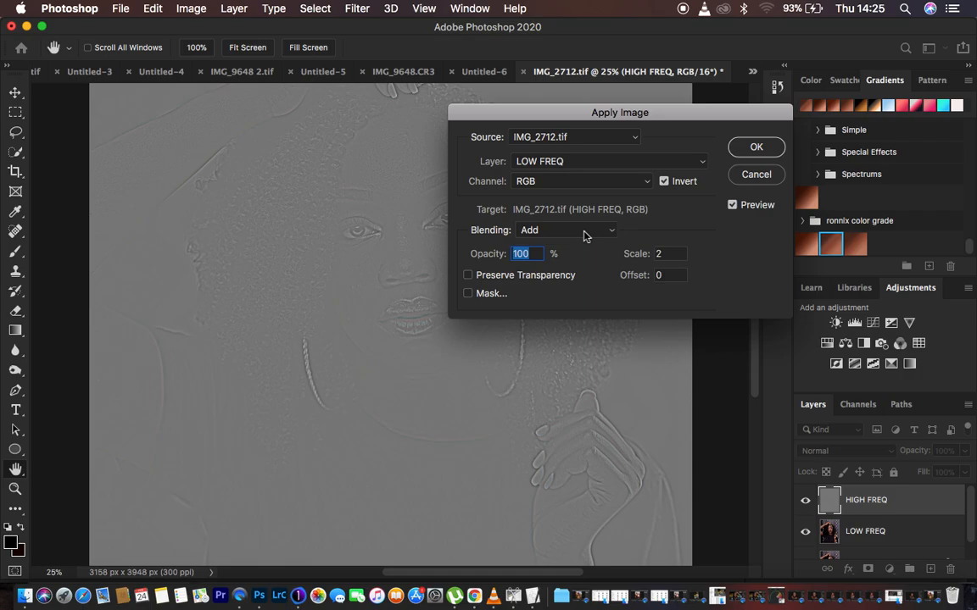
{"action": "left_click", "coordinate": [377, 297]}
{"action": "left_click", "coordinate": [377, 298]}
{"action": "left_click", "coordinate": [378, 299]}
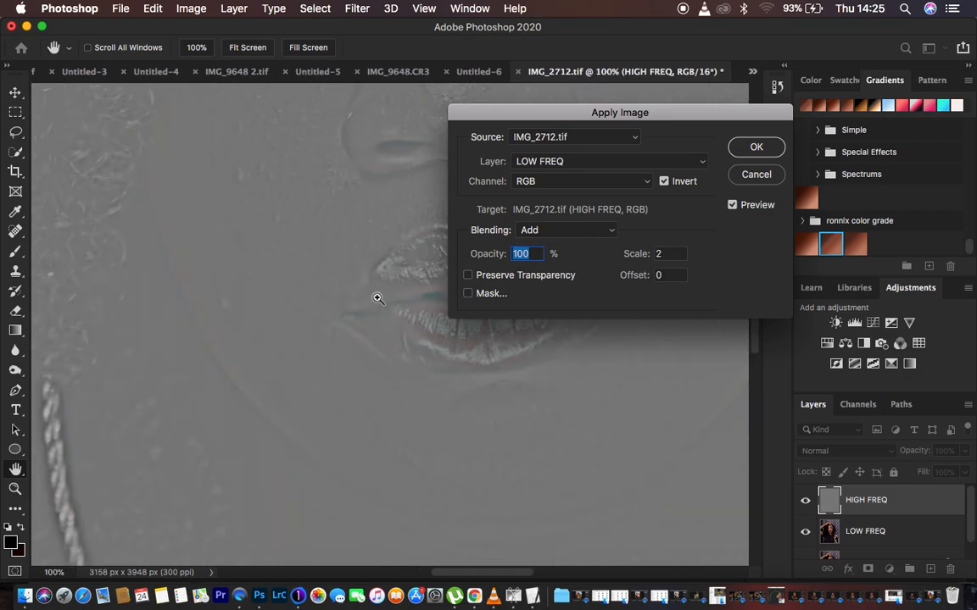
{"action": "left_click", "coordinate": [374, 297]}
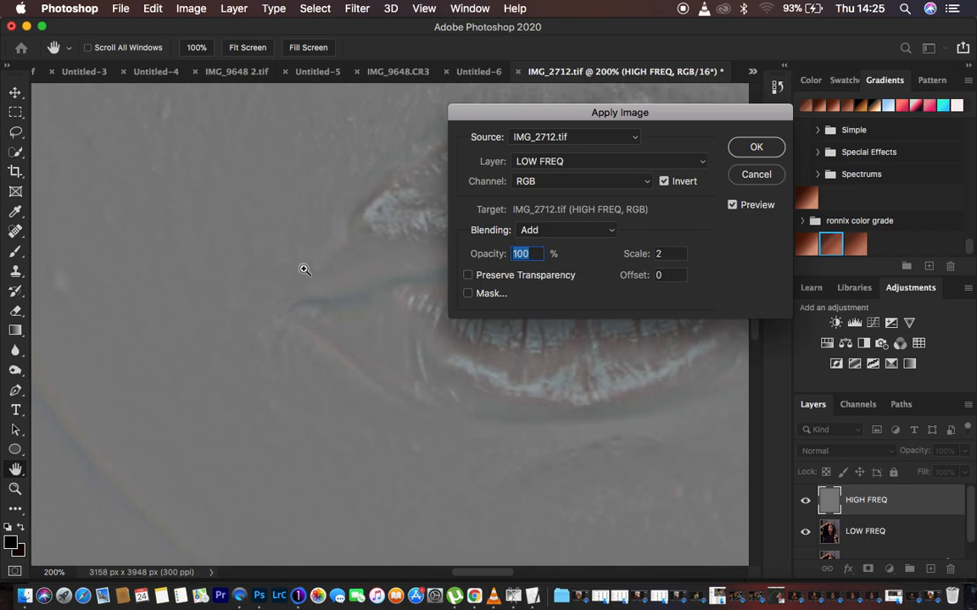
{"action": "key", "text": "super+minus"}
{"action": "key", "text": "super+minus"}
{"action": "key", "text": "super+minus"}
{"action": "key", "text": "super+minus"}
{"action": "key", "text": "super+minus"}
{"action": "key", "text": "super+minus"}
{"action": "key", "text": "super+minus"}
{"action": "key", "text": "super+minus"}
{"action": "key", "text": "super+equal"}
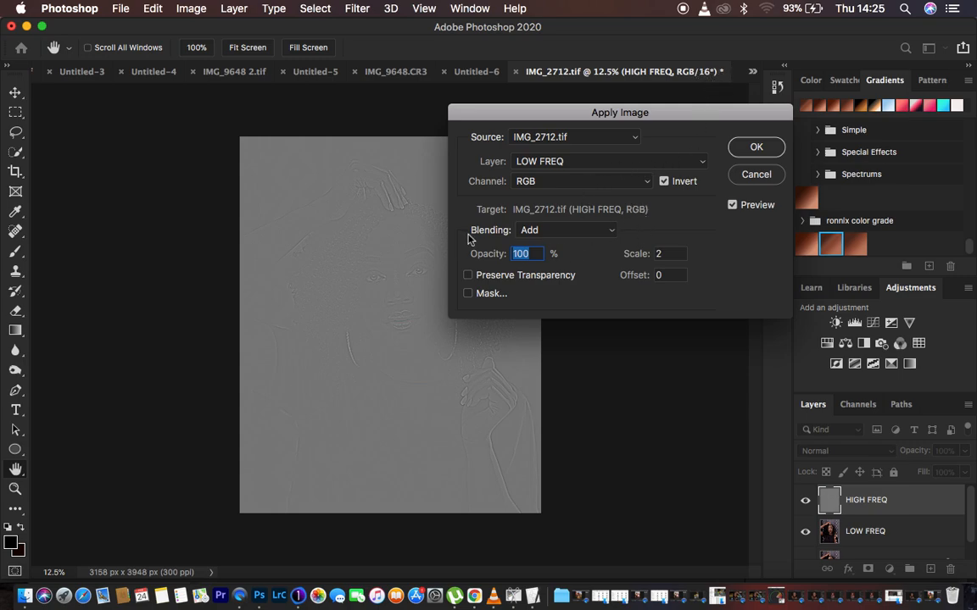
- Try Subtract blending with scale 2, offset 128 and no inversion in Apply Image, then return to inverted Add blending
{"action": "left_click", "coordinate": [664, 181]}
{"action": "left_click", "coordinate": [566, 229]}
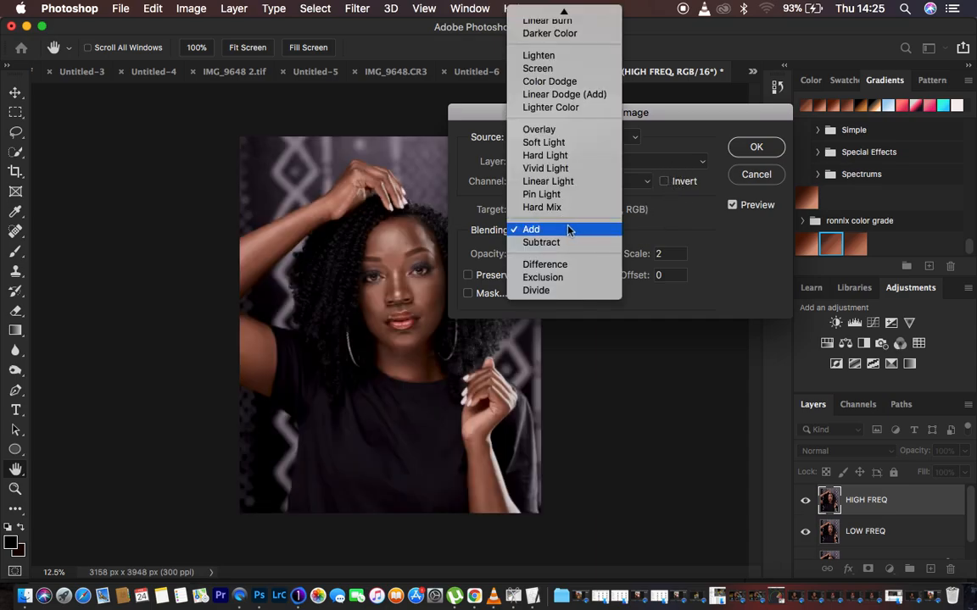
{"action": "left_click", "coordinate": [564, 243]}
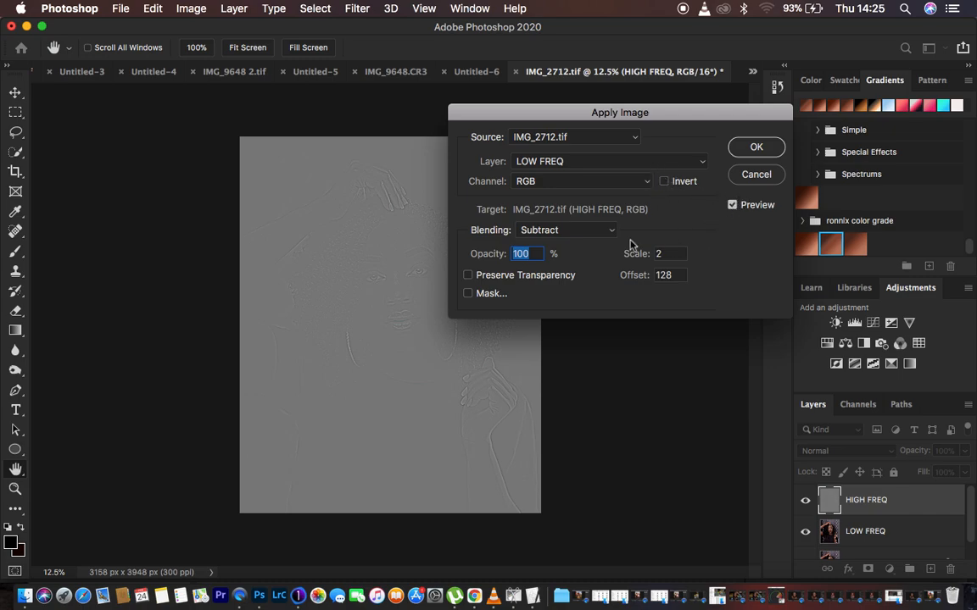
{"action": "key", "text": "super+equal"}
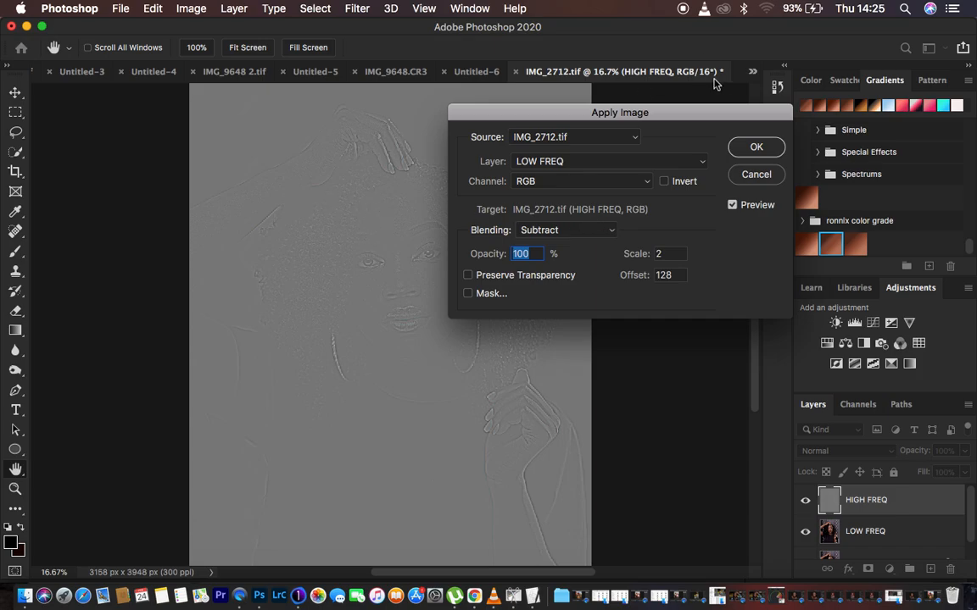
{"action": "left_click", "coordinate": [564, 230]}
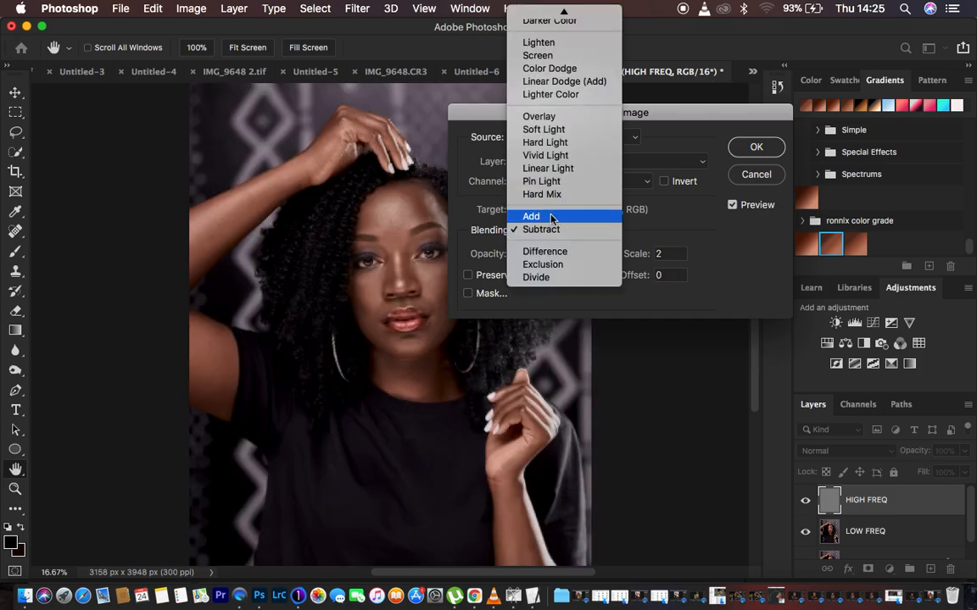
{"action": "left_click", "coordinate": [551, 217]}
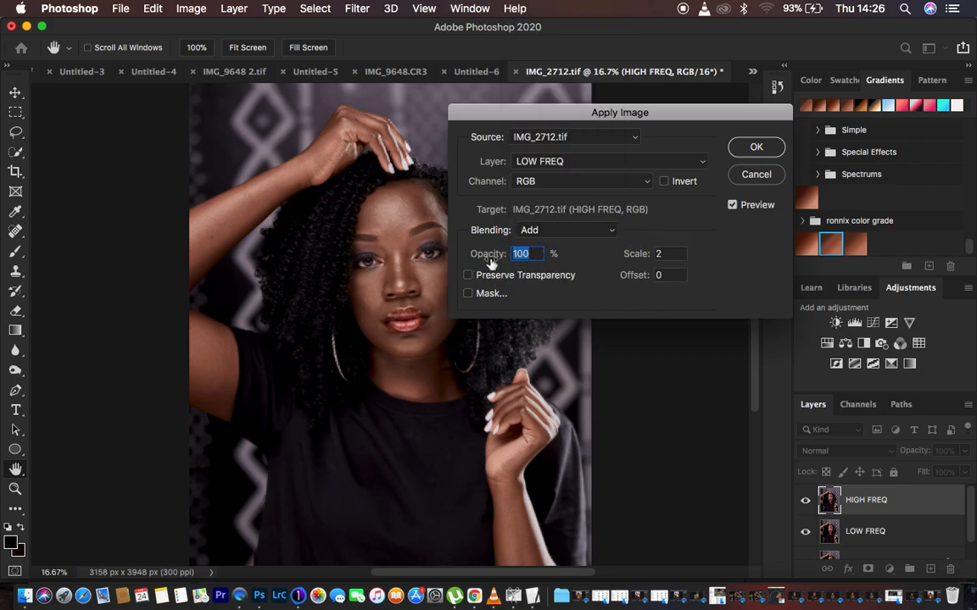
{"action": "left_click", "coordinate": [664, 181]}
- Confirm Apply Image on HIGH FREQ and set the layer's blend mode to Linear Light
{"action": "left_click", "coordinate": [756, 147]}
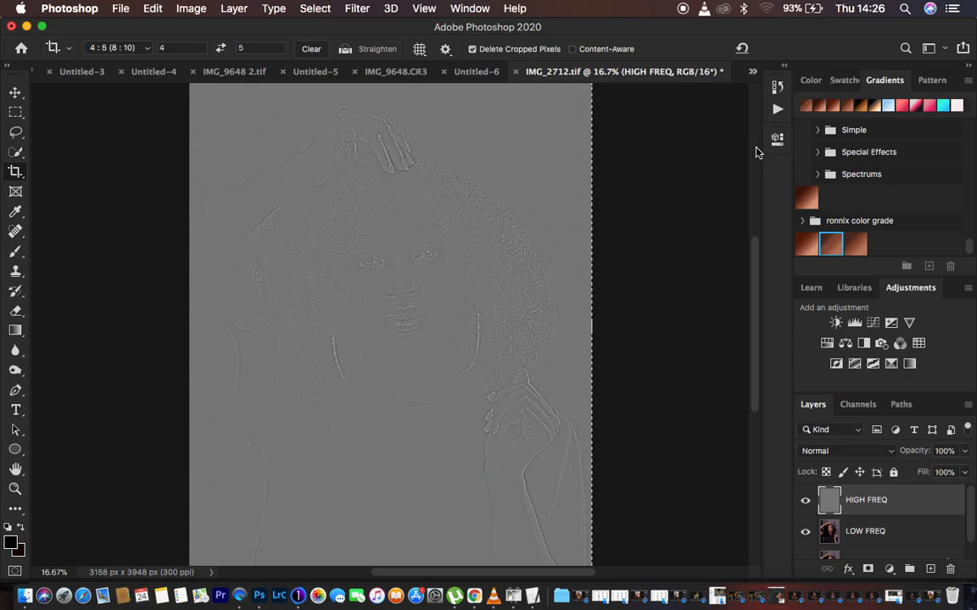
{"action": "left_click", "coordinate": [830, 451]}
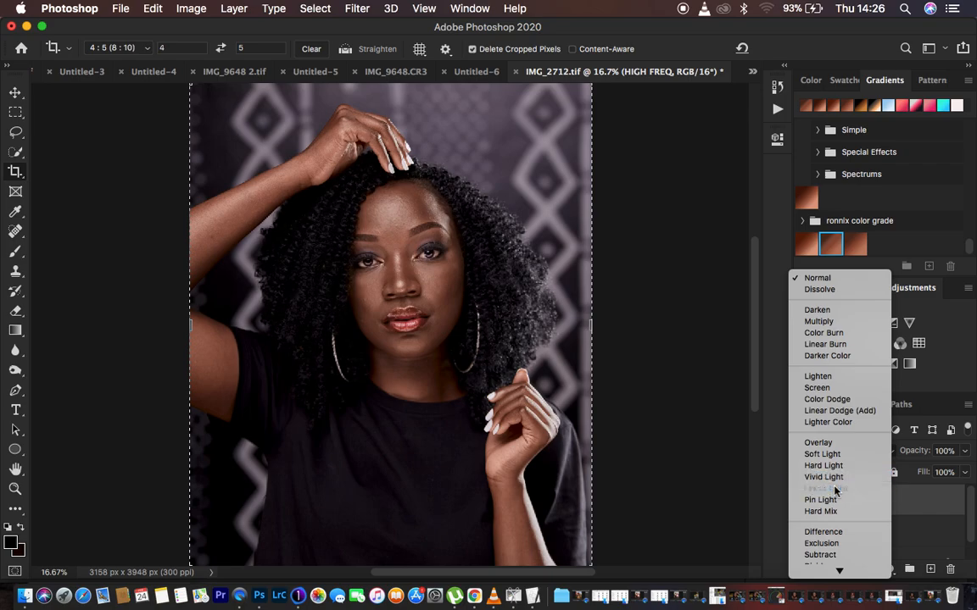
{"action": "left_click", "coordinate": [836, 488]}
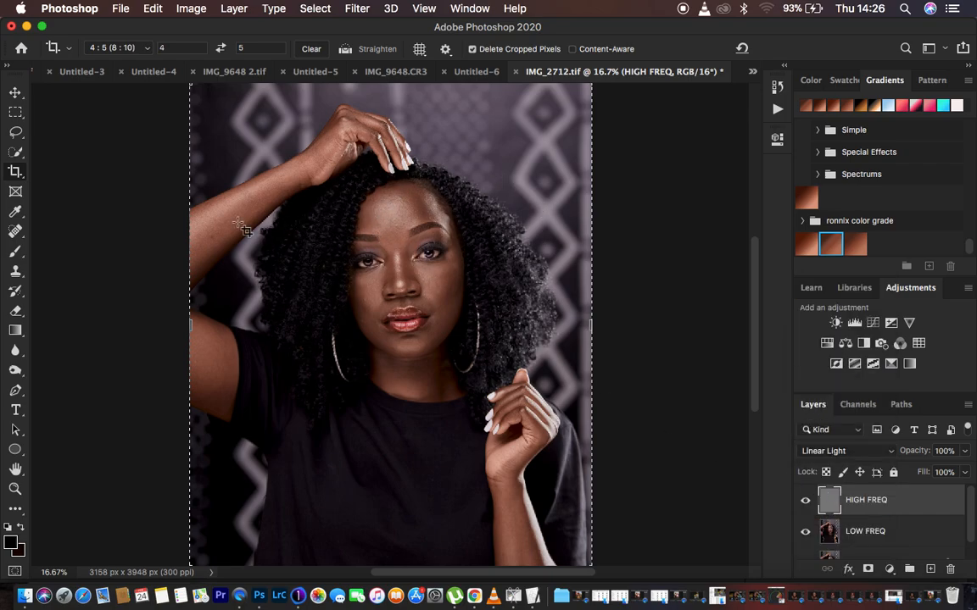
- Group the HIGH FREQ and LOW FREQ layers and name the group FREQ SEP
{"action": "left_click", "coordinate": [16, 132]}
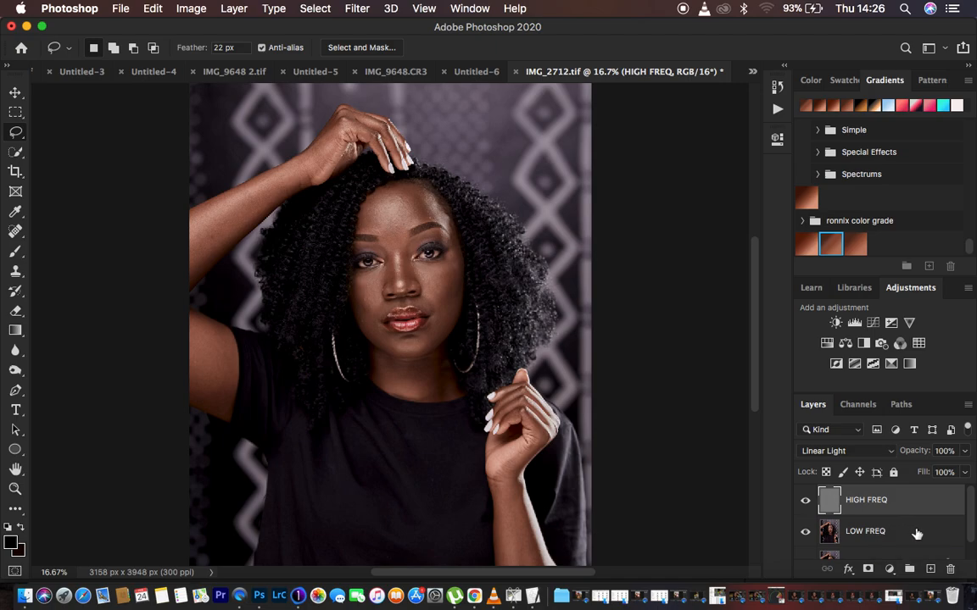
{"action": "left_click", "coordinate": [916, 531], "text": "shift"}
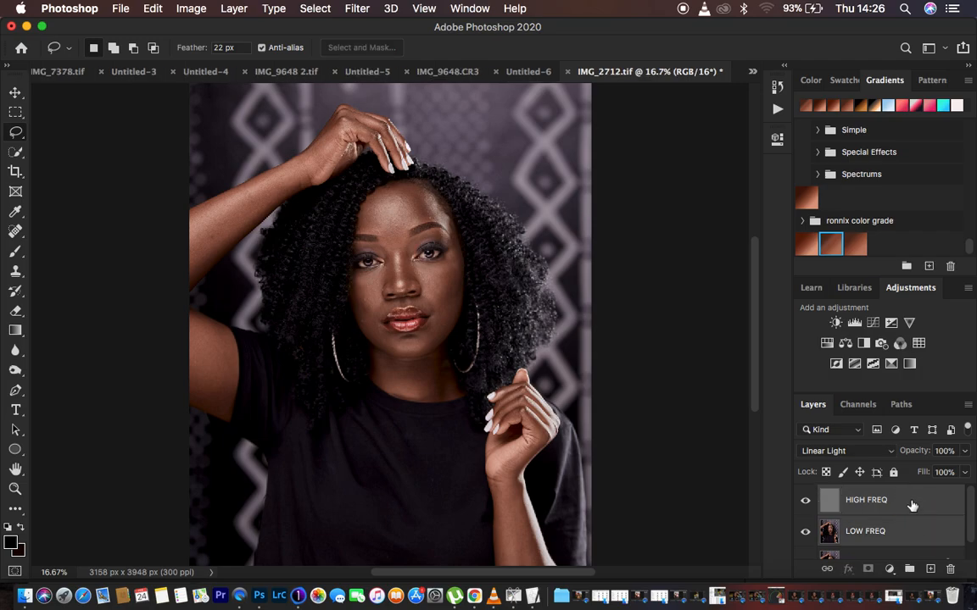
{"action": "left_click_drag", "start_coordinate": [912, 503], "coordinate": [909, 568]}
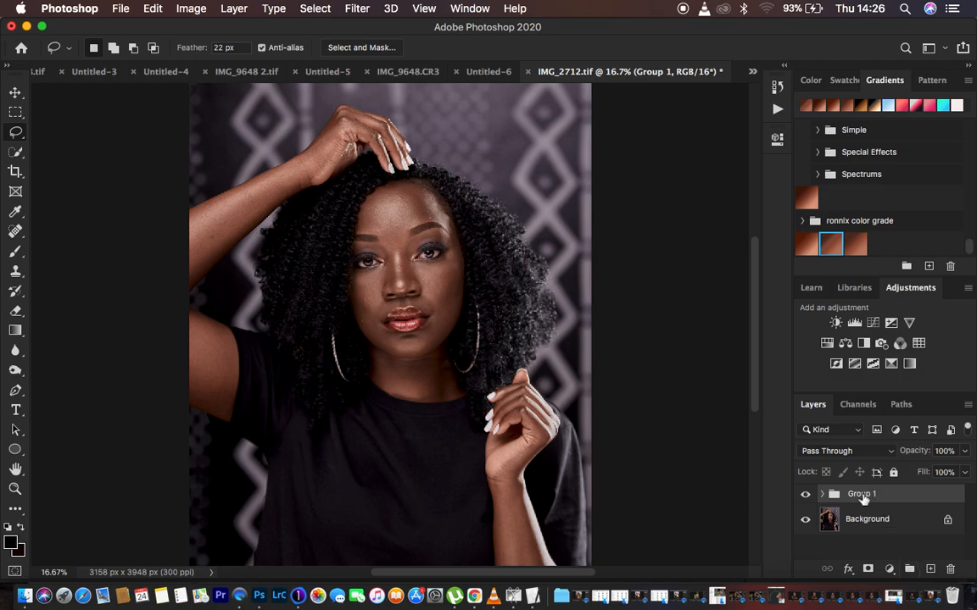
{"action": "double_click", "coordinate": [861, 495]}
{"action": "type", "text": "FREQ SEP"}
{"action": "key", "text": "Return"}
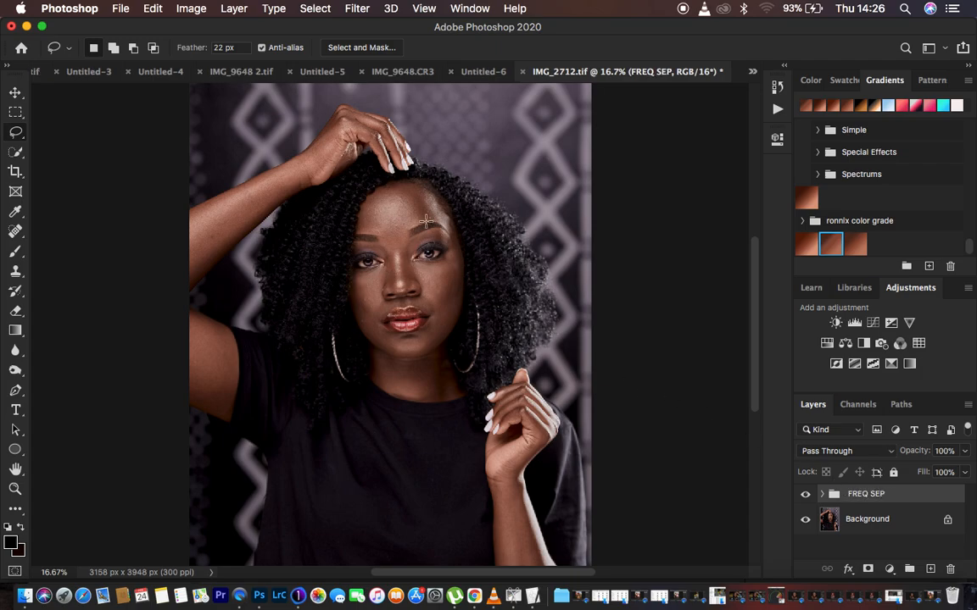
- Toggle the FREQ SEP group's visibility repeatedly to compare it with the Background, leaving the group shown
{"action": "left_click", "coordinate": [805, 494]}
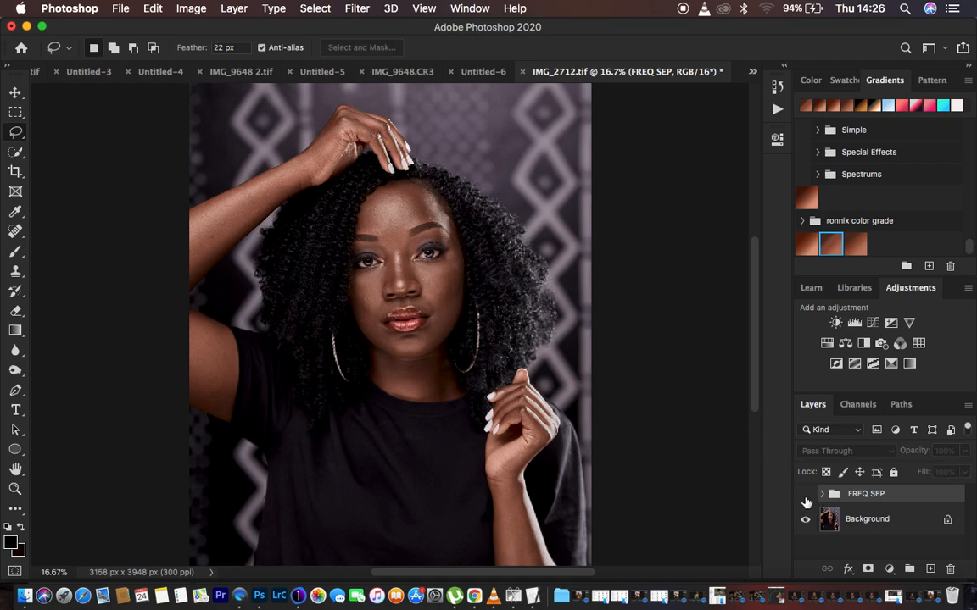
{"action": "left_click", "coordinate": [805, 495]}
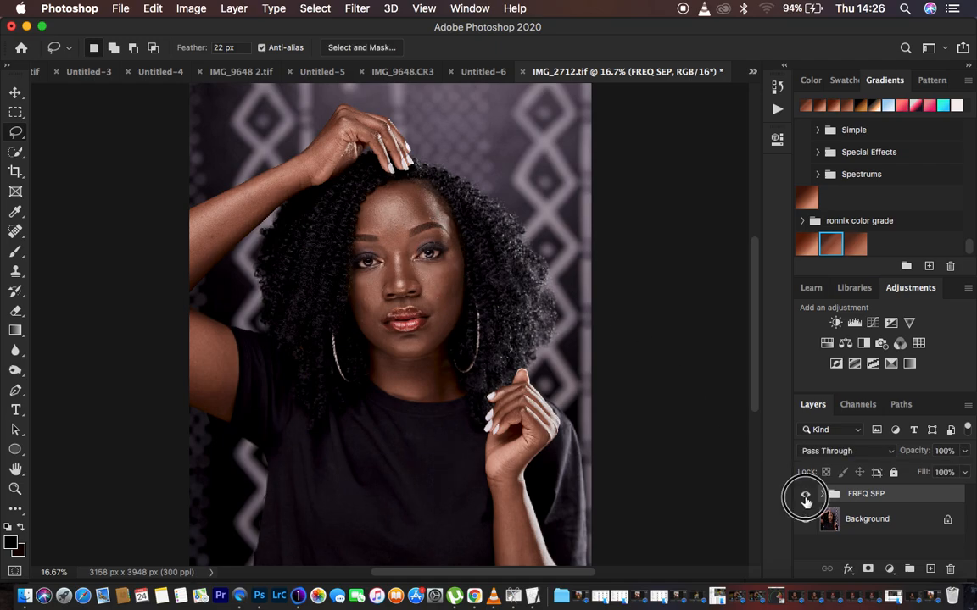
{"action": "left_click", "coordinate": [805, 496]}
{"action": "left_click", "coordinate": [805, 496]}
{"action": "left_click", "coordinate": [805, 496]}
{"action": "left_click", "coordinate": [805, 496]}
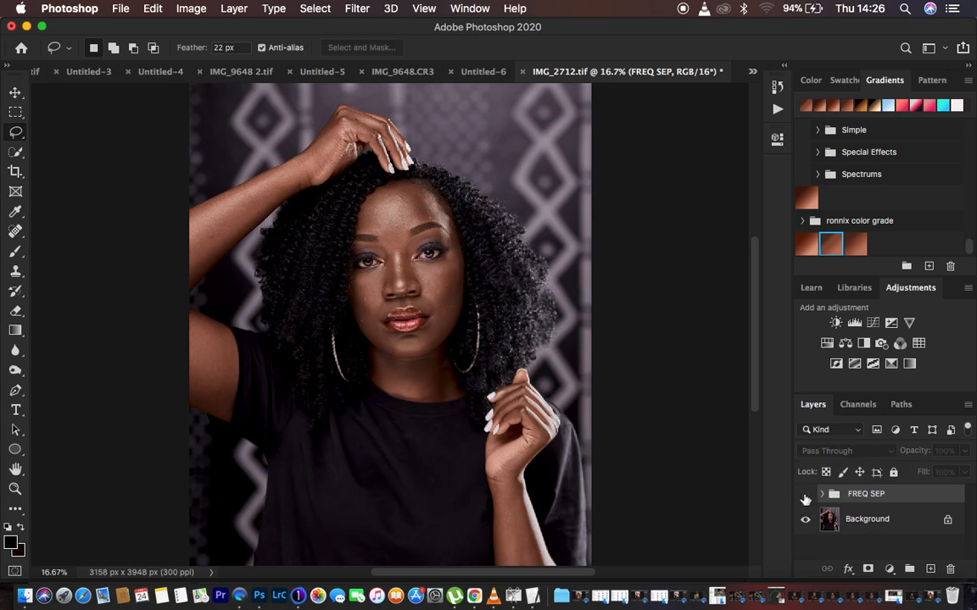
{"action": "left_click", "coordinate": [806, 496]}
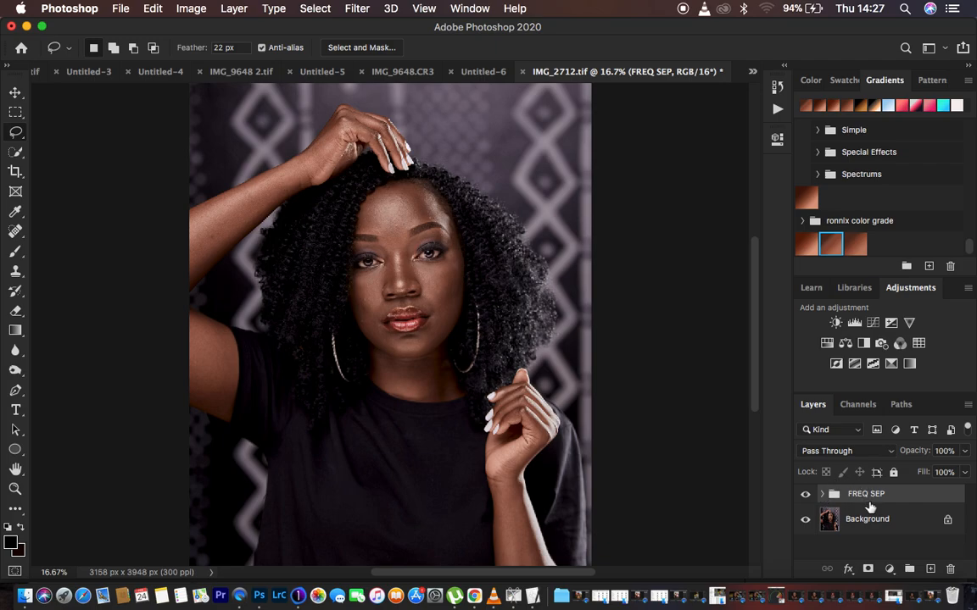
- Expand the FREQ SEP group, select the LOW FREQ layer and switch to the Mixer Brush Tool
{"action": "left_click", "coordinate": [821, 494]}
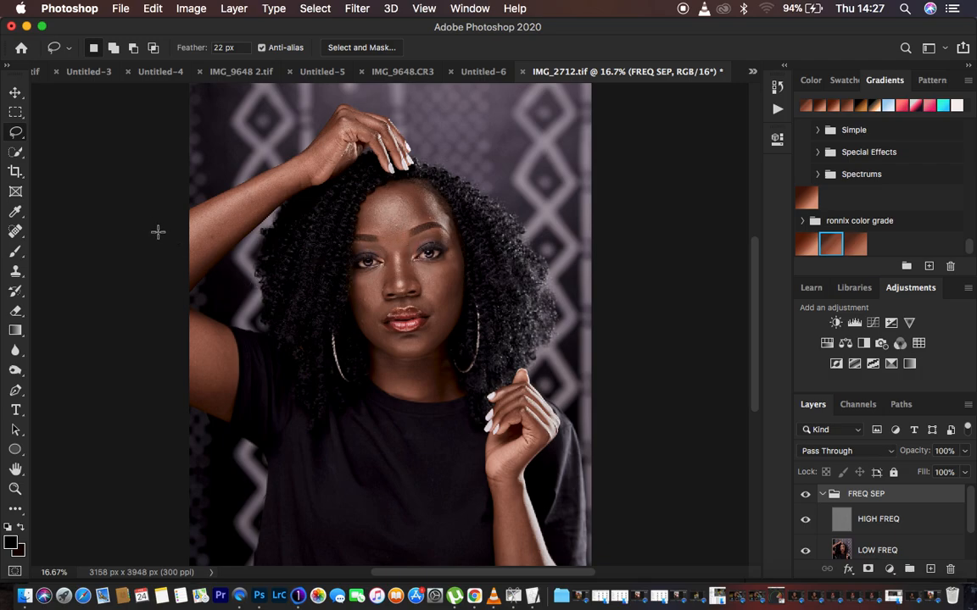
{"action": "left_click", "coordinate": [14, 253]}
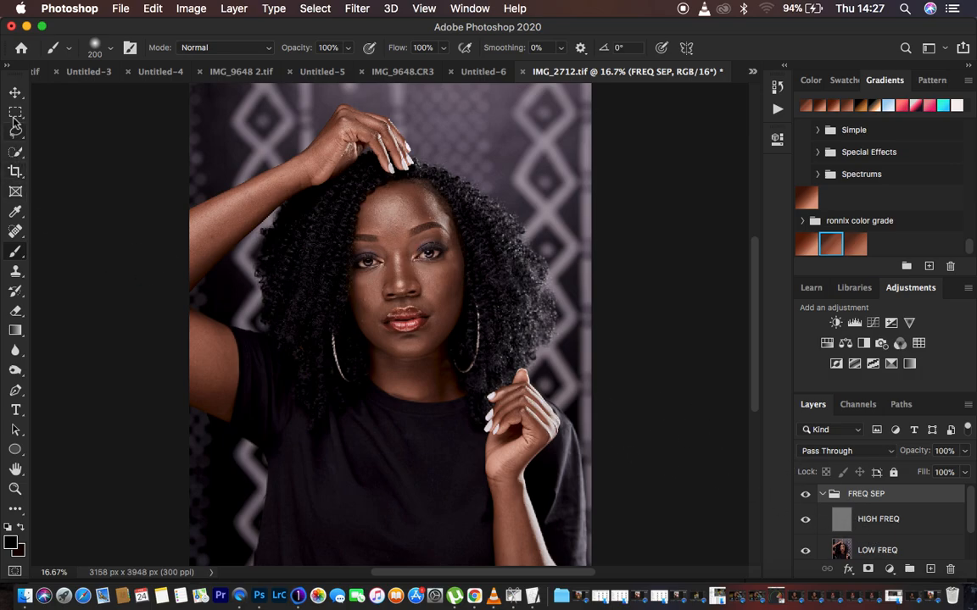
{"action": "left_click", "coordinate": [873, 549]}
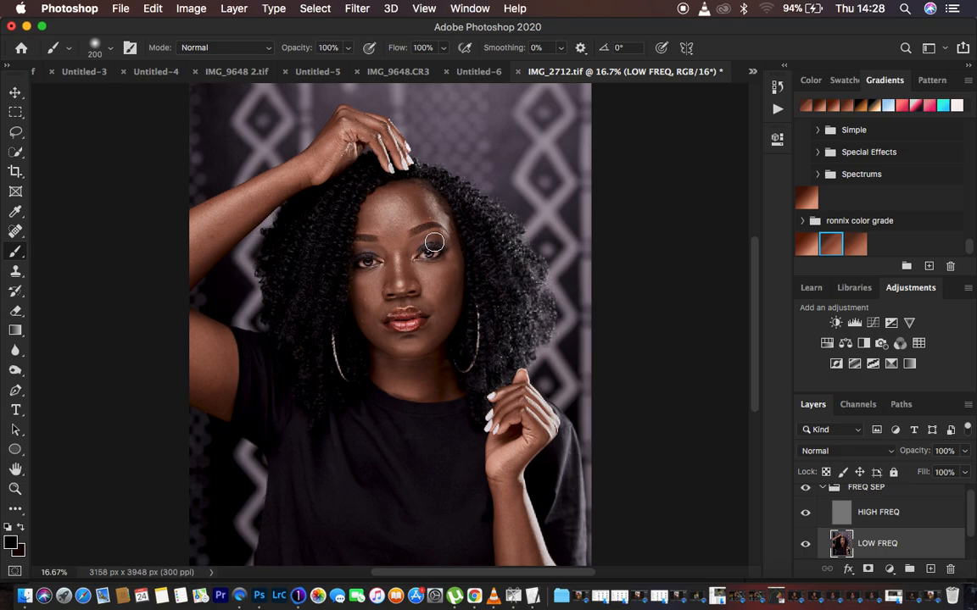
{"action": "left_click", "coordinate": [15, 253]}
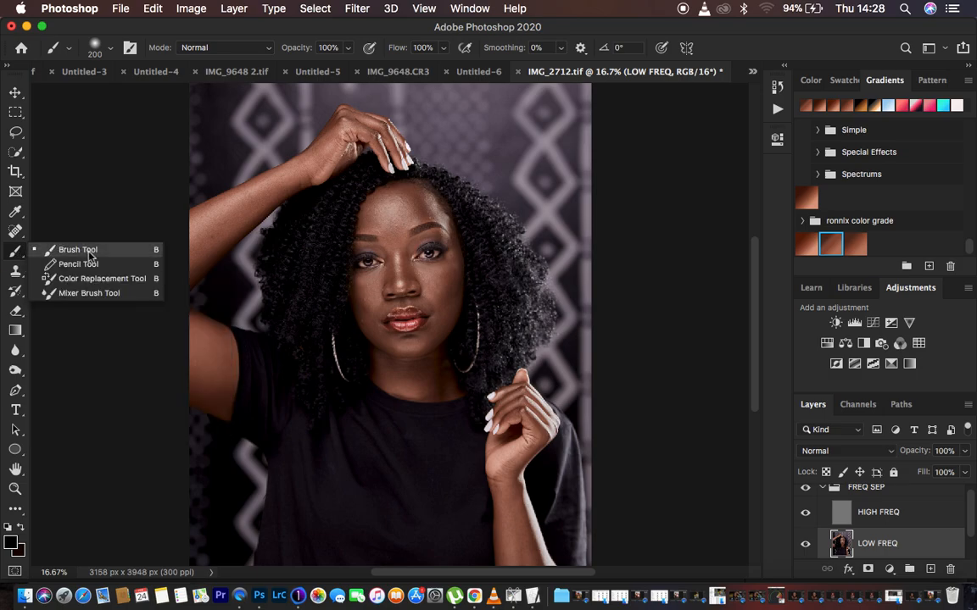
{"action": "left_click", "coordinate": [85, 294]}
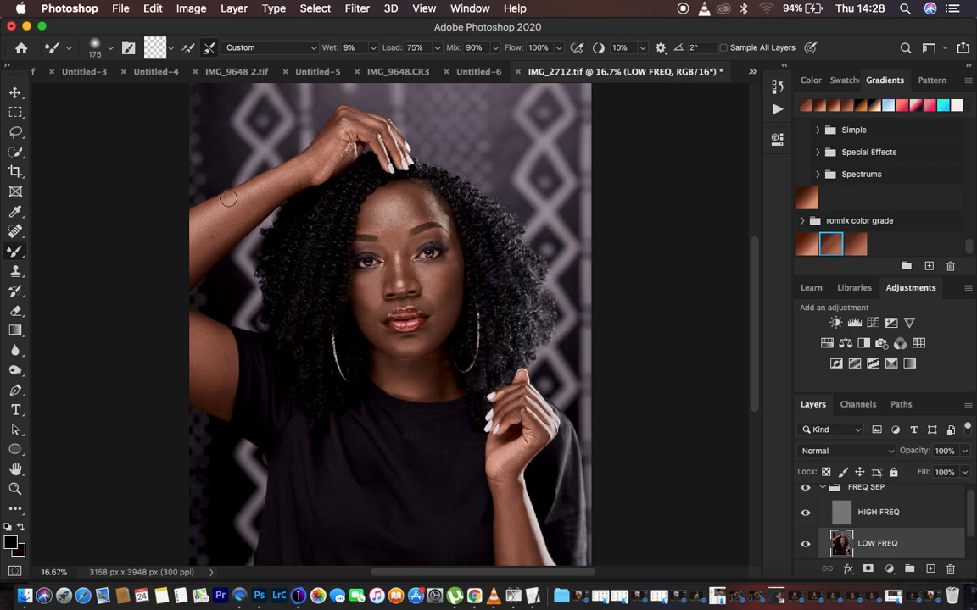
- Inspect the Mixer Brush's size, hardness and brush load options
{"action": "left_click", "coordinate": [111, 49]}
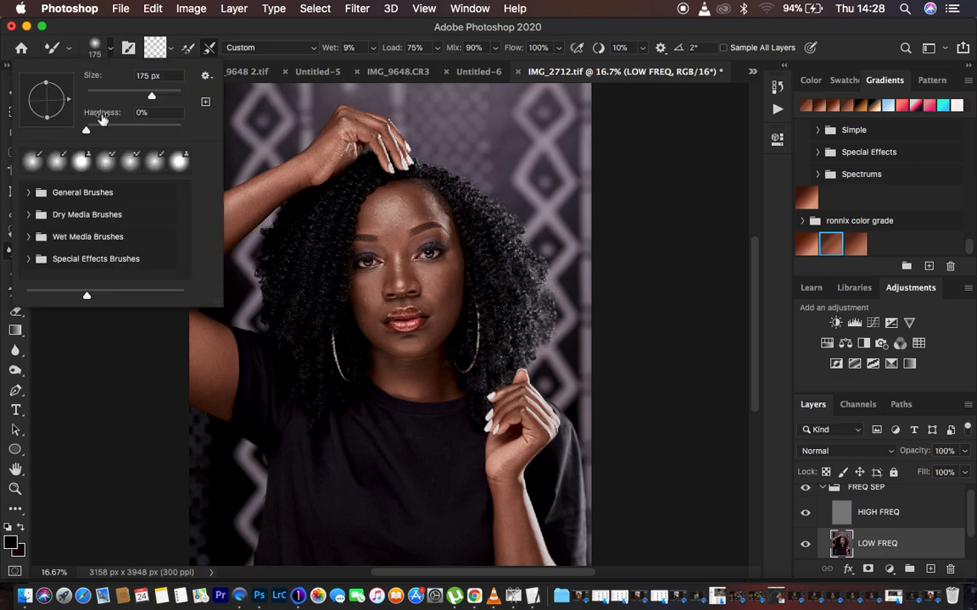
{"action": "left_click", "coordinate": [111, 49]}
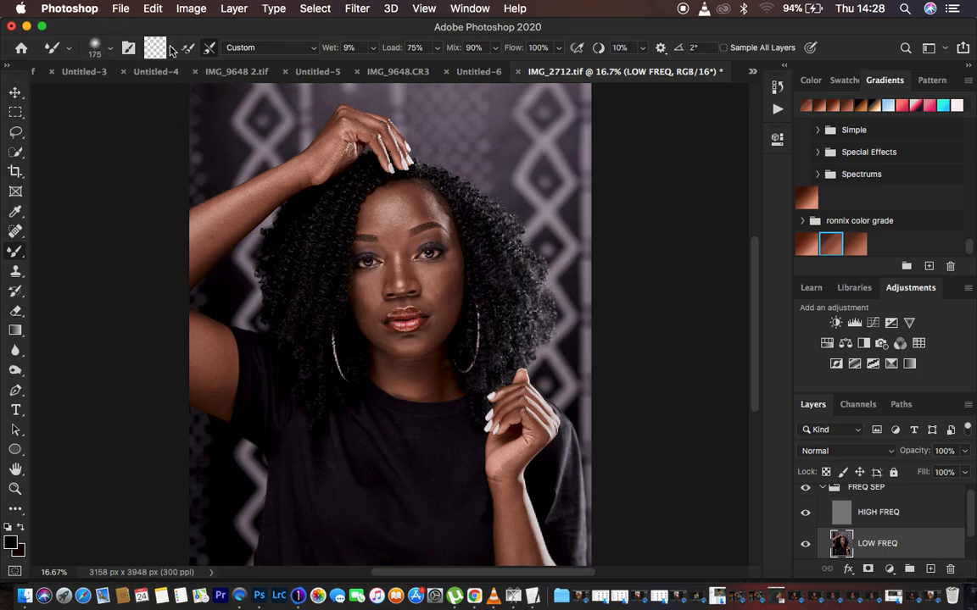
{"action": "left_click", "coordinate": [170, 47]}
{"action": "left_click", "coordinate": [176, 76]}
- Try a Mixer Brush stroke on the cheek with Sample All Layers enabled, undo it and turn that option off
{"action": "key", "text": "super+equal"}
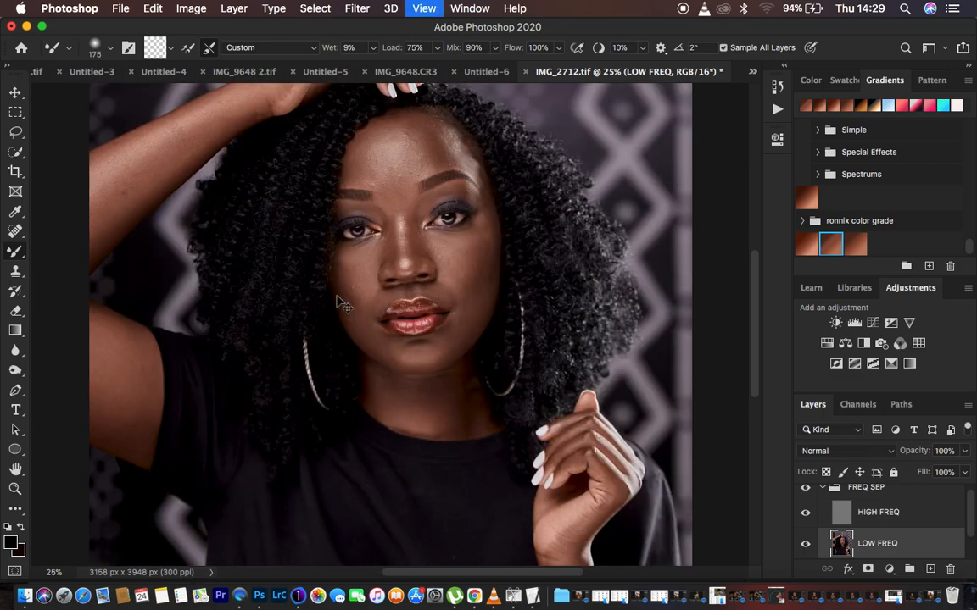
{"action": "key", "text": "super+equal"}
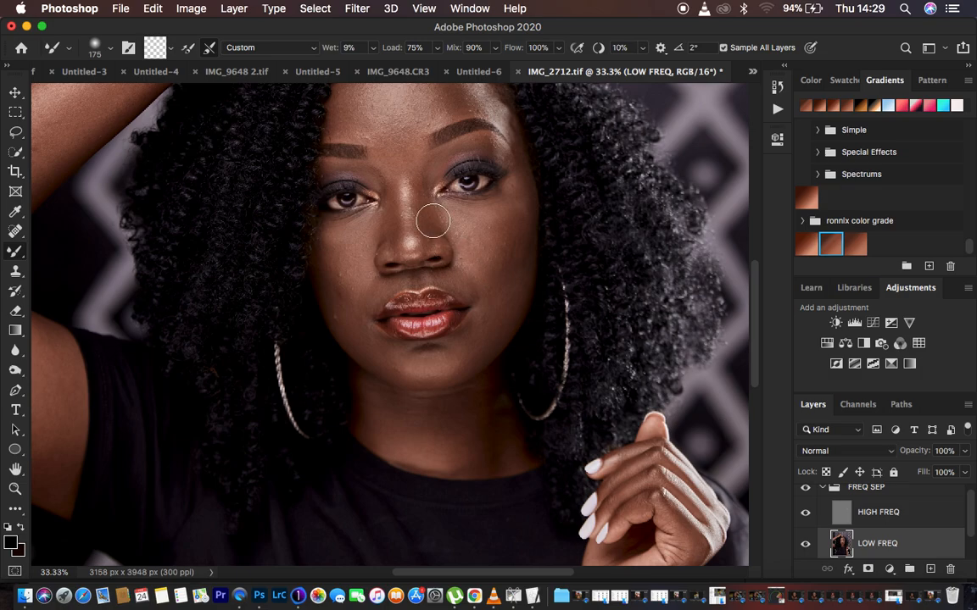
{"action": "left_click_drag", "start_coordinate": [481, 218], "coordinate": [476, 244]}
{"action": "key", "text": "super+z"}
{"action": "left_click", "coordinate": [723, 47]}
- Hide the HIGH FREQ layer and blend the forehead tones on LOW FREQ, reducing the Mixer Brush from 175 to 150 px
{"action": "scroll", "coordinate": [579, 243], "scroll_direction": "up", "scroll_amount": 5}
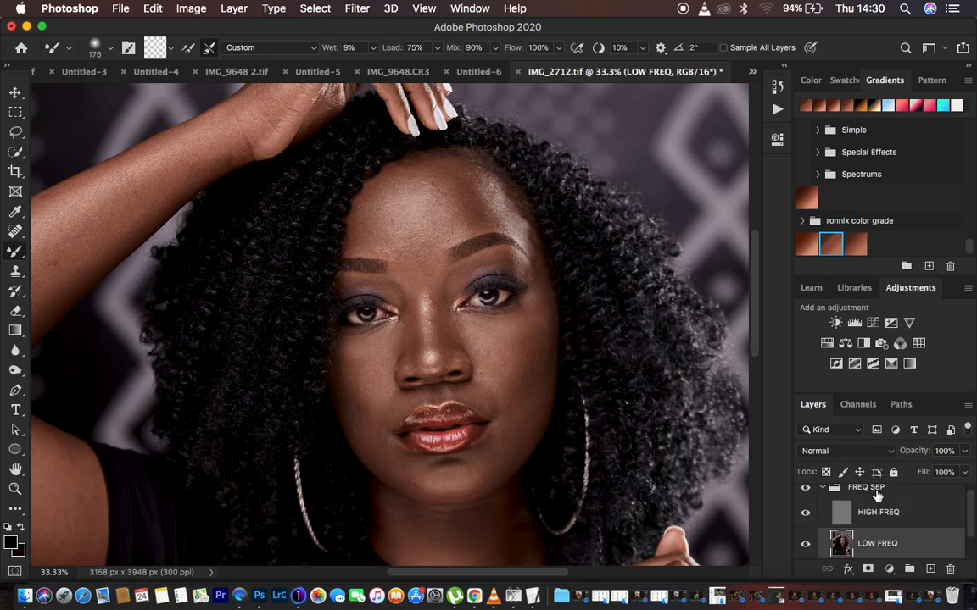
{"action": "left_click", "coordinate": [809, 515]}
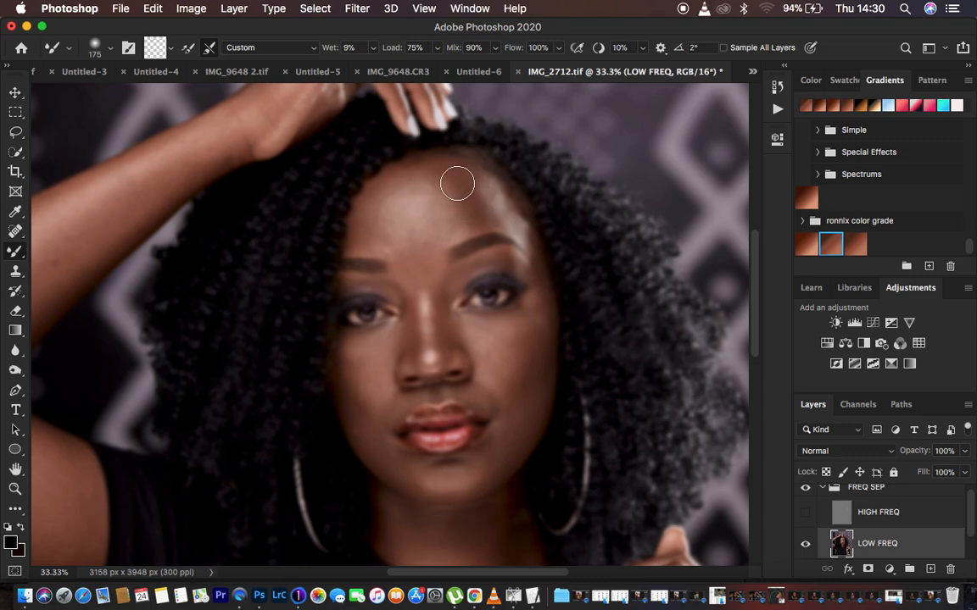
{"action": "mouse_move", "coordinate": [445, 167]}
{"action": "left_mouse_down"}
{"action": "mouse_move", "coordinate": [475, 216]}
{"action": "mouse_move", "coordinate": [468, 183]}
{"action": "mouse_move", "coordinate": [447, 172]}
{"action": "mouse_move", "coordinate": [464, 206]}
{"action": "mouse_move", "coordinate": [431, 181]}
{"action": "mouse_move", "coordinate": [374, 210]}
{"action": "mouse_move", "coordinate": [394, 182]}
{"action": "mouse_move", "coordinate": [440, 175]}
{"action": "mouse_move", "coordinate": [464, 181]}
{"action": "mouse_move", "coordinate": [511, 217]}
{"action": "mouse_move", "coordinate": [497, 206]}
{"action": "mouse_move", "coordinate": [378, 201]}
{"action": "mouse_move", "coordinate": [366, 229]}
{"action": "mouse_move", "coordinate": [393, 249]}
{"action": "mouse_move", "coordinate": [398, 242]}
{"action": "mouse_move", "coordinate": [384, 225]}
{"action": "mouse_move", "coordinate": [417, 235]}
{"action": "mouse_move", "coordinate": [412, 212]}
{"action": "mouse_move", "coordinate": [402, 215]}
{"action": "mouse_move", "coordinate": [439, 186]}
{"action": "mouse_move", "coordinate": [455, 213]}
{"action": "mouse_move", "coordinate": [388, 232]}
{"action": "mouse_move", "coordinate": [386, 242]}
{"action": "mouse_move", "coordinate": [405, 237]}
{"action": "mouse_move", "coordinate": [382, 222]}
{"action": "mouse_move", "coordinate": [388, 187]}
{"action": "mouse_move", "coordinate": [452, 194]}
{"action": "left_mouse_up"}
{"action": "key", "text": "bracketleft"}
{"action": "key", "text": "bracketleft"}
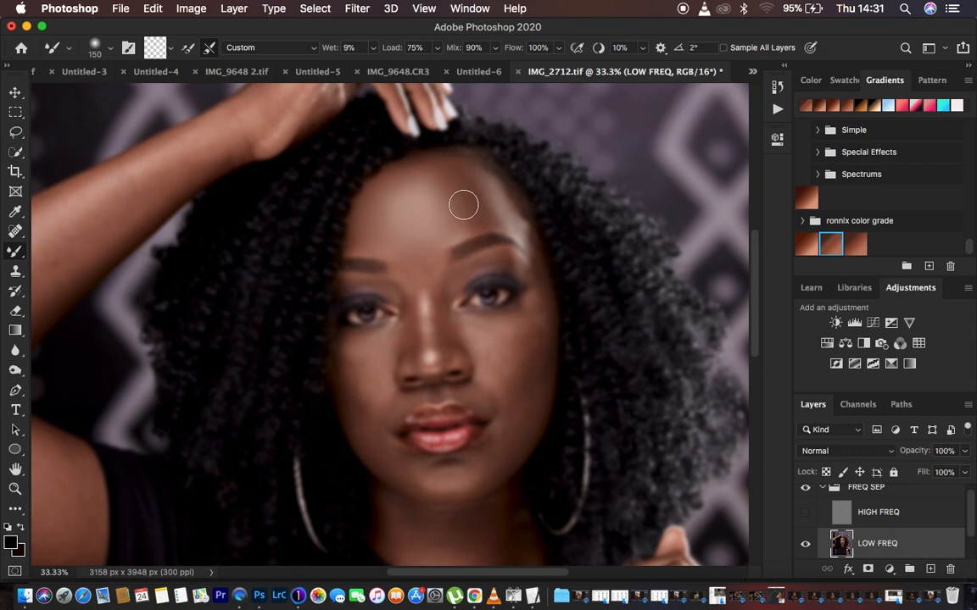
{"action": "mouse_move", "coordinate": [447, 220]}
{"action": "left_mouse_down"}
{"action": "mouse_move", "coordinate": [470, 224]}
{"action": "mouse_move", "coordinate": [471, 203]}
{"action": "mouse_move", "coordinate": [499, 225]}
{"action": "mouse_move", "coordinate": [489, 190]}
{"action": "mouse_move", "coordinate": [508, 218]}
{"action": "mouse_move", "coordinate": [471, 220]}
{"action": "mouse_move", "coordinate": [490, 217]}
{"action": "mouse_move", "coordinate": [468, 179]}
{"action": "mouse_move", "coordinate": [475, 201]}
{"action": "left_mouse_up"}
{"action": "mouse_move", "coordinate": [392, 249]}
{"action": "left_mouse_down"}
{"action": "mouse_move", "coordinate": [423, 261]}
{"action": "mouse_move", "coordinate": [434, 243]}
{"action": "left_mouse_up"}
{"action": "left_click_drag", "start_coordinate": [467, 211], "coordinate": [457, 233]}
{"action": "mouse_move", "coordinate": [356, 218]}
{"action": "left_mouse_down"}
{"action": "mouse_move", "coordinate": [383, 233]}
{"action": "mouse_move", "coordinate": [363, 225]}
{"action": "mouse_move", "coordinate": [359, 233]}
{"action": "mouse_move", "coordinate": [379, 243]}
{"action": "left_mouse_up"}
- Blend both cheeks and the side of the jaw on LOW FREQ, reducing the Mixer Brush to 125 px
{"action": "mouse_move", "coordinate": [354, 344]}
{"action": "left_mouse_down"}
{"action": "mouse_move", "coordinate": [384, 339]}
{"action": "mouse_move", "coordinate": [368, 373]}
{"action": "mouse_move", "coordinate": [357, 354]}
{"action": "mouse_move", "coordinate": [391, 328]}
{"action": "mouse_move", "coordinate": [386, 354]}
{"action": "left_mouse_up"}
{"action": "mouse_move", "coordinate": [472, 328]}
{"action": "left_mouse_down"}
{"action": "mouse_move", "coordinate": [479, 337]}
{"action": "mouse_move", "coordinate": [515, 318]}
{"action": "mouse_move", "coordinate": [508, 331]}
{"action": "mouse_move", "coordinate": [477, 329]}
{"action": "mouse_move", "coordinate": [488, 346]}
{"action": "mouse_move", "coordinate": [510, 334]}
{"action": "mouse_move", "coordinate": [489, 356]}
{"action": "mouse_move", "coordinate": [503, 359]}
{"action": "left_mouse_up"}
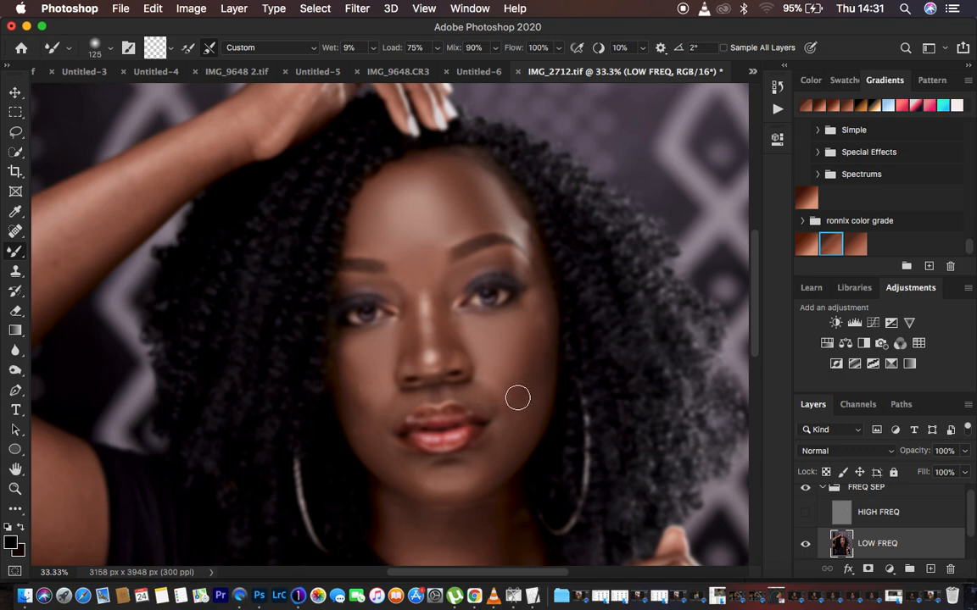
{"action": "mouse_move", "coordinate": [532, 335]}
{"action": "left_mouse_down"}
{"action": "mouse_move", "coordinate": [534, 308]}
{"action": "mouse_move", "coordinate": [523, 359]}
{"action": "mouse_move", "coordinate": [522, 339]}
{"action": "mouse_move", "coordinate": [508, 358]}
{"action": "mouse_move", "coordinate": [537, 320]}
{"action": "mouse_move", "coordinate": [532, 342]}
{"action": "mouse_move", "coordinate": [542, 329]}
{"action": "mouse_move", "coordinate": [516, 411]}
{"action": "mouse_move", "coordinate": [537, 343]}
{"action": "mouse_move", "coordinate": [516, 399]}
{"action": "left_mouse_up"}
{"action": "mouse_move", "coordinate": [362, 390]}
{"action": "left_mouse_down"}
{"action": "mouse_move", "coordinate": [364, 410]}
{"action": "mouse_move", "coordinate": [348, 362]}
{"action": "mouse_move", "coordinate": [344, 390]}
{"action": "mouse_move", "coordinate": [343, 363]}
{"action": "mouse_move", "coordinate": [366, 430]}
{"action": "mouse_move", "coordinate": [353, 415]}
{"action": "mouse_move", "coordinate": [398, 471]}
{"action": "mouse_move", "coordinate": [382, 447]}
{"action": "left_mouse_up"}
- Show HIGH FREQ, toggle the FREQ SEP group's visibility to compare with the original, and hide HIGH FREQ again
{"action": "left_click", "coordinate": [806, 513]}
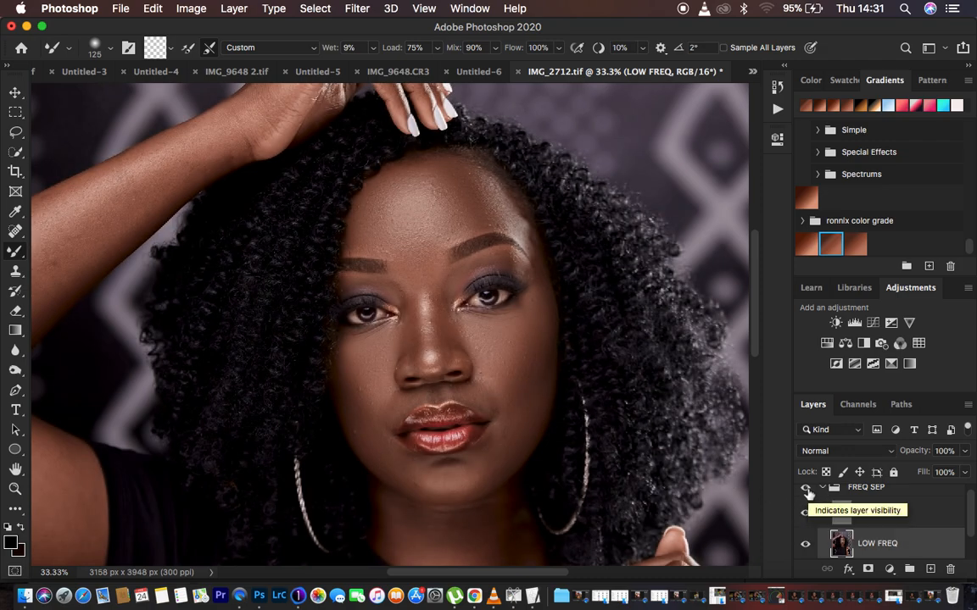
{"action": "left_click", "coordinate": [806, 489]}
{"action": "left_click", "coordinate": [806, 490]}
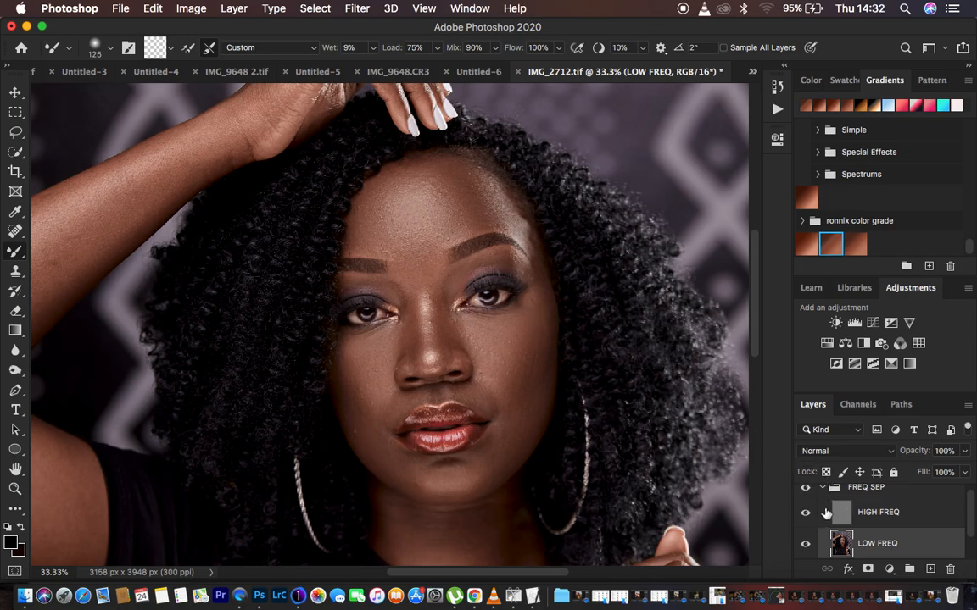
{"action": "left_click", "coordinate": [806, 514]}
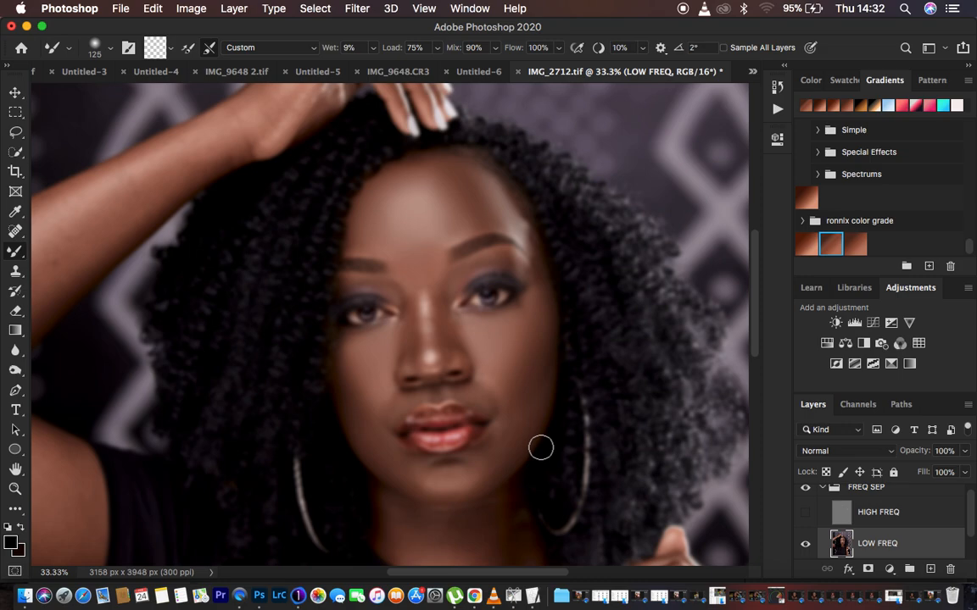
- Blend the lower cheeks, chin and skin beside the mouth on LOW FREQ, reducing the Mixer Brush to 100 px
{"action": "mouse_move", "coordinate": [519, 398]}
{"action": "left_mouse_down"}
{"action": "mouse_move", "coordinate": [513, 428]}
{"action": "mouse_move", "coordinate": [521, 400]}
{"action": "mouse_move", "coordinate": [526, 414]}
{"action": "left_mouse_up"}
{"action": "mouse_move", "coordinate": [455, 482]}
{"action": "left_mouse_down"}
{"action": "mouse_move", "coordinate": [427, 482]}
{"action": "mouse_move", "coordinate": [471, 470]}
{"action": "mouse_move", "coordinate": [501, 440]}
{"action": "mouse_move", "coordinate": [515, 399]}
{"action": "mouse_move", "coordinate": [501, 449]}
{"action": "mouse_move", "coordinate": [441, 470]}
{"action": "mouse_move", "coordinate": [366, 439]}
{"action": "mouse_move", "coordinate": [404, 472]}
{"action": "mouse_move", "coordinate": [446, 477]}
{"action": "mouse_move", "coordinate": [484, 471]}
{"action": "mouse_move", "coordinate": [488, 461]}
{"action": "left_mouse_up"}
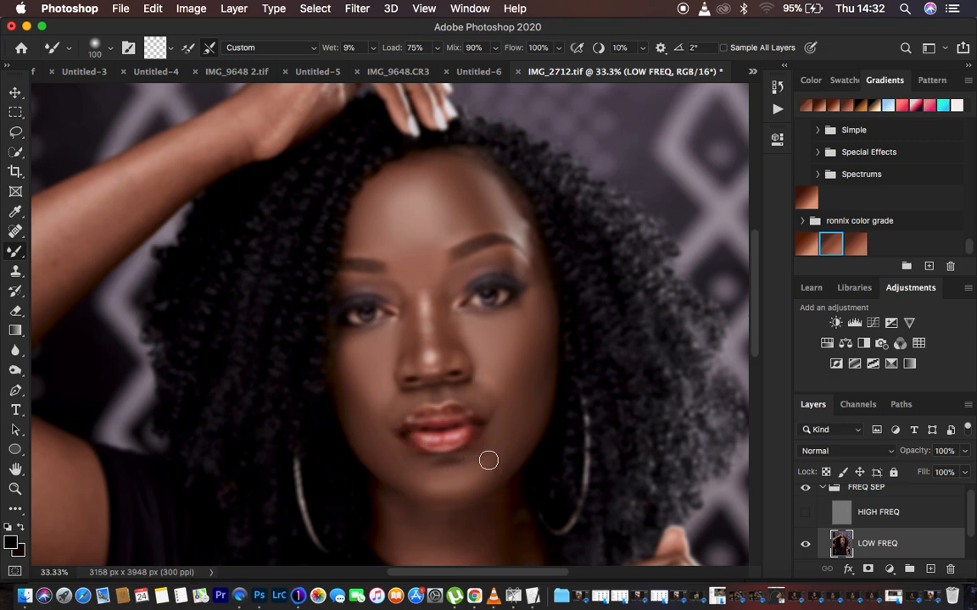
{"action": "mouse_move", "coordinate": [472, 397]}
{"action": "left_mouse_down"}
{"action": "mouse_move", "coordinate": [483, 397]}
{"action": "mouse_move", "coordinate": [378, 404]}
{"action": "mouse_move", "coordinate": [356, 365]}
{"action": "left_mouse_up"}
{"action": "left_click_drag", "start_coordinate": [465, 393], "coordinate": [489, 402]}
- Smooth the nose and the area between the eyebrows on LOW FREQ with the 100 px Mixer Brush
{"action": "left_click_drag", "start_coordinate": [409, 299], "coordinate": [406, 330]}
{"action": "mouse_move", "coordinate": [445, 283]}
{"action": "left_mouse_down"}
{"action": "mouse_move", "coordinate": [444, 339]}
{"action": "mouse_move", "coordinate": [437, 287]}
{"action": "mouse_move", "coordinate": [447, 280]}
{"action": "mouse_move", "coordinate": [424, 270]}
{"action": "mouse_move", "coordinate": [449, 236]}
{"action": "left_mouse_up"}
{"action": "mouse_move", "coordinate": [405, 288]}
{"action": "left_mouse_down"}
{"action": "mouse_move", "coordinate": [408, 358]}
{"action": "mouse_move", "coordinate": [415, 341]}
{"action": "mouse_move", "coordinate": [406, 290]}
{"action": "mouse_move", "coordinate": [413, 325]}
{"action": "mouse_move", "coordinate": [398, 279]}
{"action": "mouse_move", "coordinate": [446, 312]}
{"action": "mouse_move", "coordinate": [439, 297]}
{"action": "mouse_move", "coordinate": [446, 360]}
{"action": "left_mouse_up"}
{"action": "left_click_drag", "start_coordinate": [419, 294], "coordinate": [425, 322]}
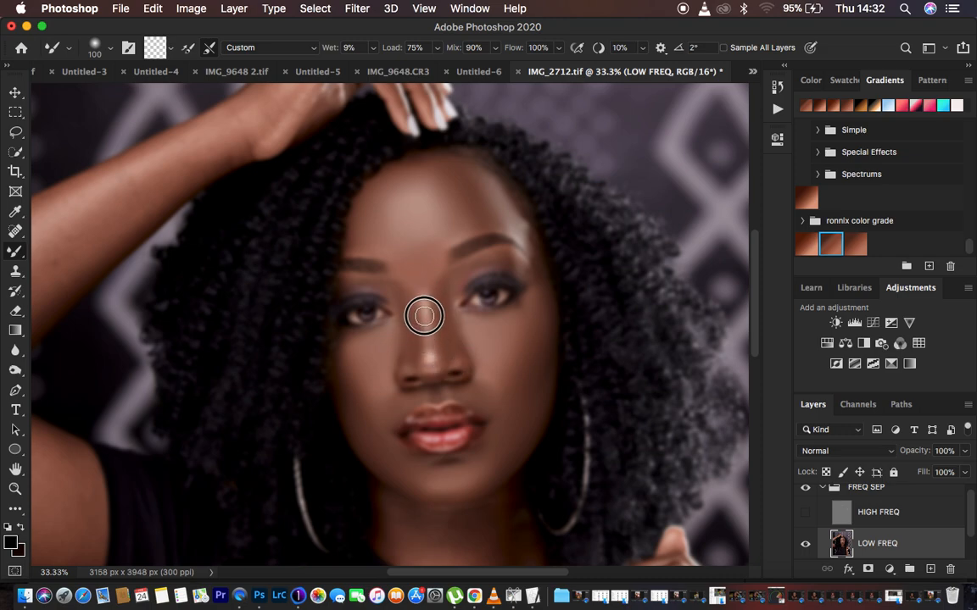
{"action": "mouse_move", "coordinate": [434, 277]}
{"action": "left_mouse_down"}
{"action": "mouse_move", "coordinate": [423, 262]}
{"action": "mouse_move", "coordinate": [322, 221]}
{"action": "left_mouse_up"}
{"action": "left_click_drag", "start_coordinate": [418, 261], "coordinate": [410, 250]}
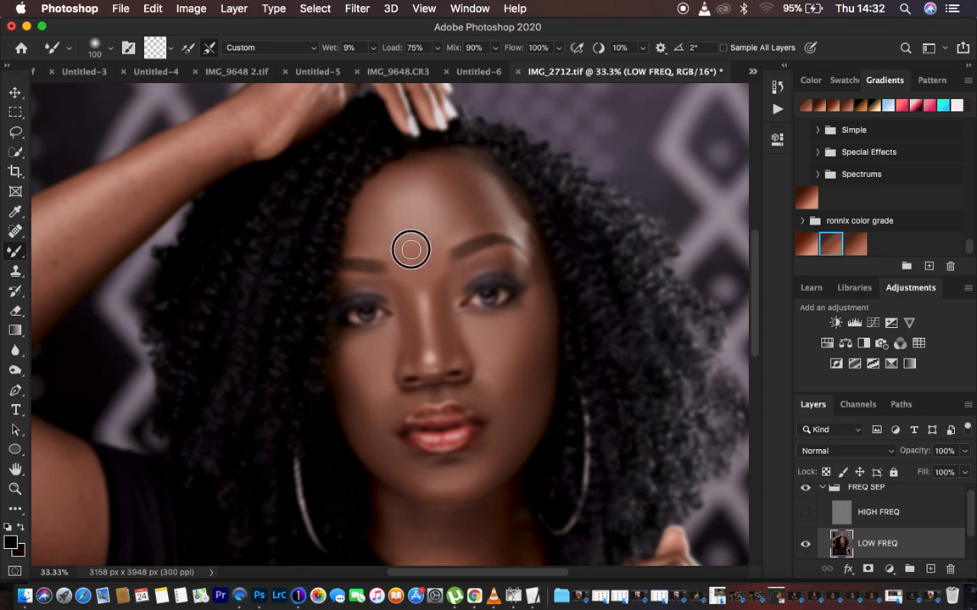
{"action": "mouse_move", "coordinate": [448, 304]}
{"action": "left_mouse_down"}
{"action": "mouse_move", "coordinate": [435, 320]}
{"action": "mouse_move", "coordinate": [445, 356]}
{"action": "left_mouse_up"}
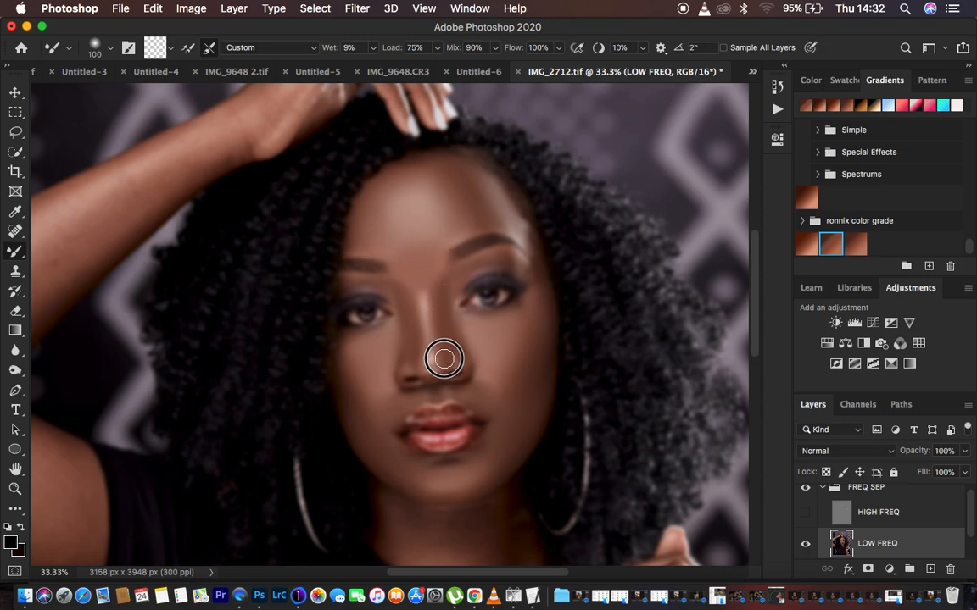
- Even out the skin around the mouth, below the nose and on the chin with the 100 px Mixer Brush
{"action": "left_click_drag", "start_coordinate": [369, 397], "coordinate": [390, 445]}
{"action": "mouse_move", "coordinate": [445, 480]}
{"action": "left_mouse_down"}
{"action": "mouse_move", "coordinate": [469, 475]}
{"action": "mouse_move", "coordinate": [497, 440]}
{"action": "left_mouse_up"}
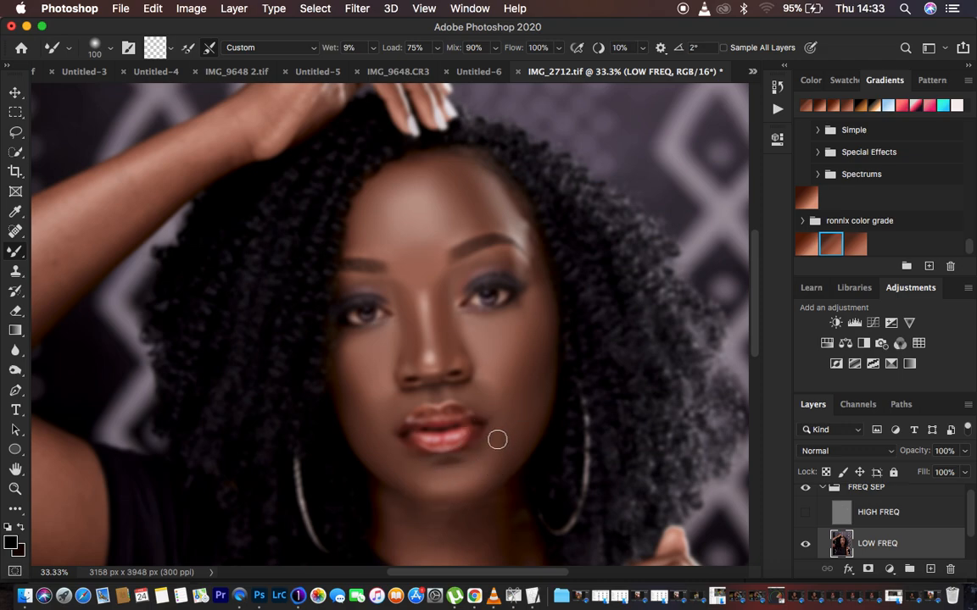
{"action": "mouse_move", "coordinate": [475, 388]}
{"action": "left_mouse_down"}
{"action": "mouse_move", "coordinate": [481, 374]}
{"action": "mouse_move", "coordinate": [481, 395]}
{"action": "left_mouse_up"}
{"action": "mouse_move", "coordinate": [447, 332]}
{"action": "left_mouse_down"}
{"action": "mouse_move", "coordinate": [439, 378]}
{"action": "mouse_move", "coordinate": [385, 405]}
{"action": "mouse_move", "coordinate": [401, 466]}
{"action": "mouse_move", "coordinate": [455, 485]}
{"action": "left_mouse_up"}
{"action": "left_click_drag", "start_coordinate": [498, 442], "coordinate": [498, 410]}
- Blend the skin around the eyes, along the jawline and cheeks, and at the forehead's edge with the 100 px Mixer Brush
{"action": "mouse_move", "coordinate": [466, 270]}
{"action": "left_mouse_down"}
{"action": "mouse_move", "coordinate": [505, 260]}
{"action": "mouse_move", "coordinate": [531, 278]}
{"action": "left_mouse_up"}
{"action": "left_click_drag", "start_coordinate": [373, 285], "coordinate": [403, 300]}
{"action": "mouse_move", "coordinate": [398, 400]}
{"action": "left_mouse_down"}
{"action": "mouse_move", "coordinate": [371, 432]}
{"action": "mouse_move", "coordinate": [388, 451]}
{"action": "mouse_move", "coordinate": [370, 435]}
{"action": "mouse_move", "coordinate": [379, 425]}
{"action": "left_mouse_up"}
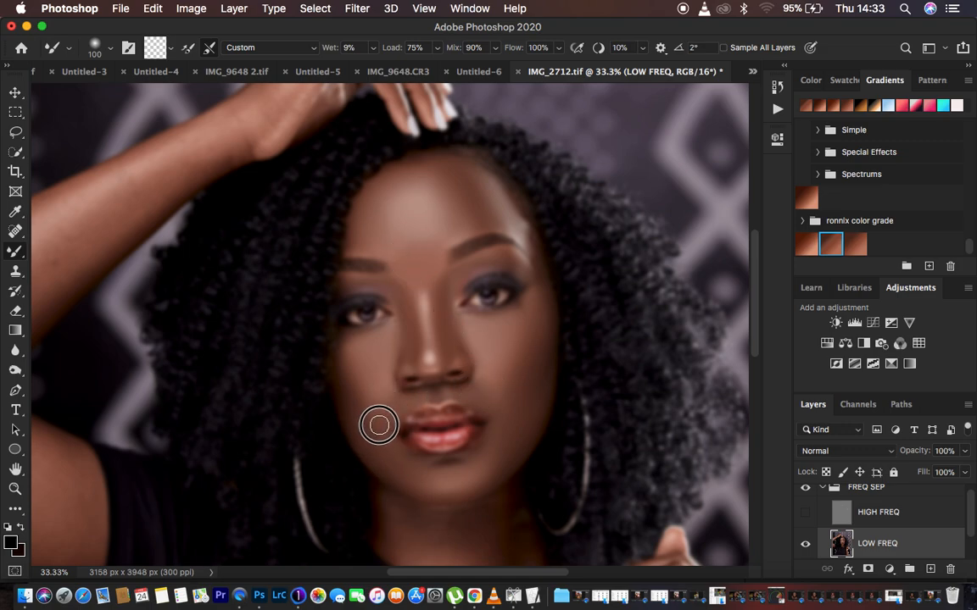
{"action": "left_click_drag", "start_coordinate": [502, 392], "coordinate": [485, 385]}
{"action": "mouse_move", "coordinate": [520, 433]}
{"action": "left_mouse_down"}
{"action": "mouse_move", "coordinate": [488, 473]}
{"action": "mouse_move", "coordinate": [452, 492]}
{"action": "left_mouse_up"}
{"action": "left_click_drag", "start_coordinate": [368, 410], "coordinate": [347, 358]}
{"action": "left_click_drag", "start_coordinate": [506, 220], "coordinate": [461, 169]}
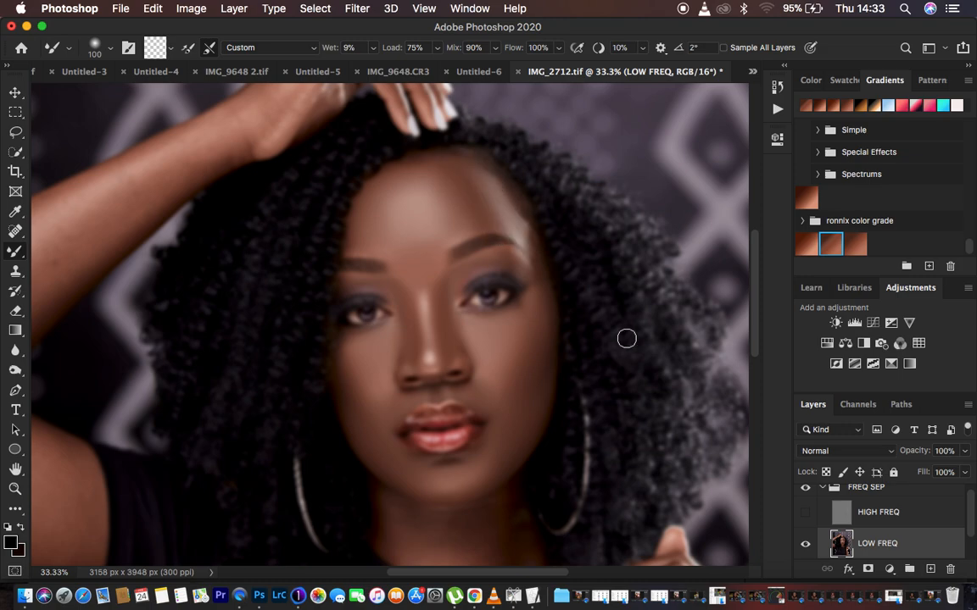
- Examine the blended facial skin on LOW FREQ at several magnifications, from the full portrait to a close-up of the lips
{"action": "scroll", "coordinate": [626, 339], "scroll_direction": "down", "scroll_amount": 2}
{"action": "key", "text": "super+minus"}
{"action": "key", "text": "super+minus"}
{"action": "key", "text": "super+minus"}
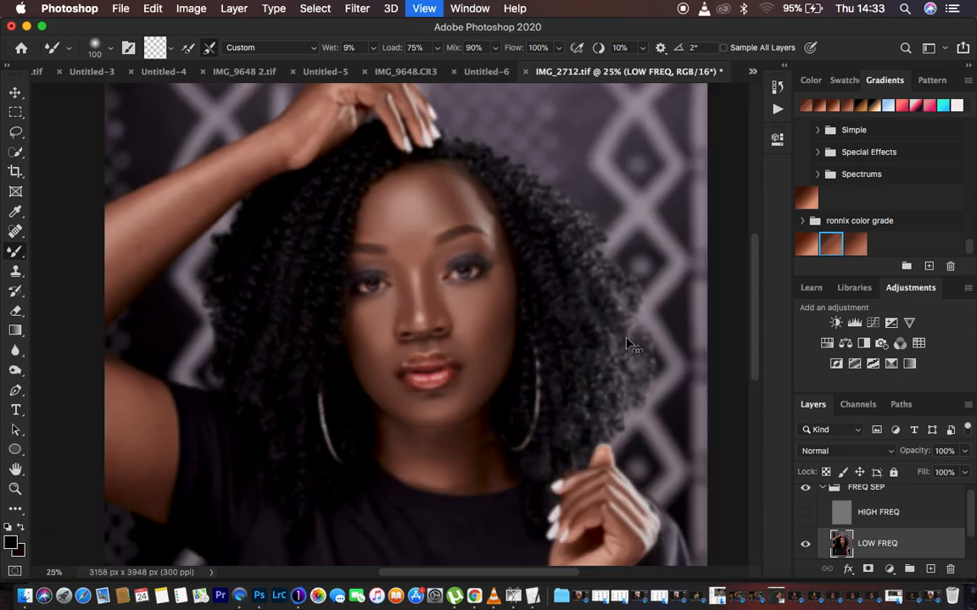
{"action": "key", "text": "super+plus"}
{"action": "key", "text": "super+plus"}
{"action": "key", "text": "super+plus"}
{"action": "key", "text": "super+plus"}
{"action": "key", "text": "super+plus"}
{"action": "key", "text": "super+plus"}
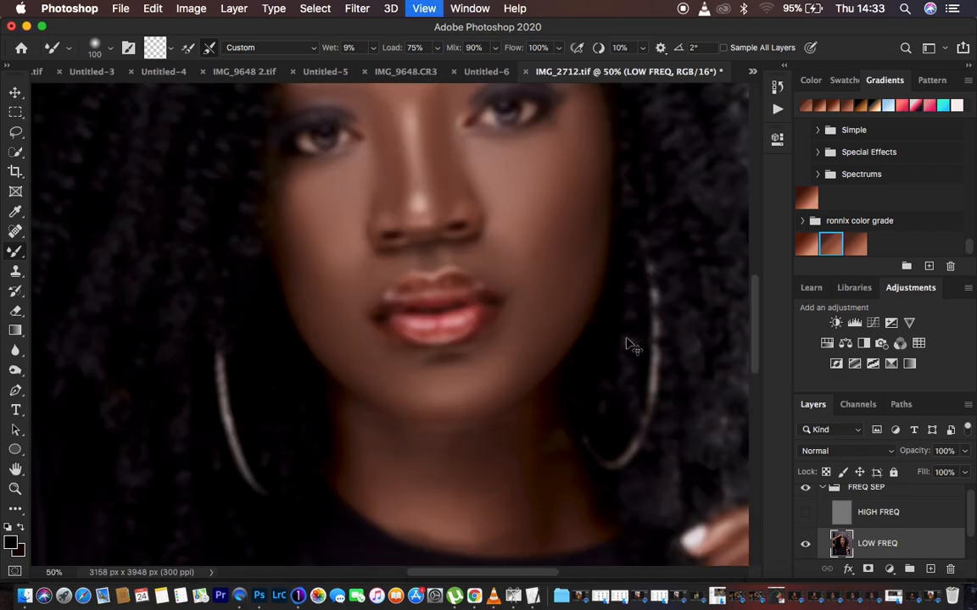
{"action": "key", "text": "super+plus"}
{"action": "key", "text": "super+plus"}
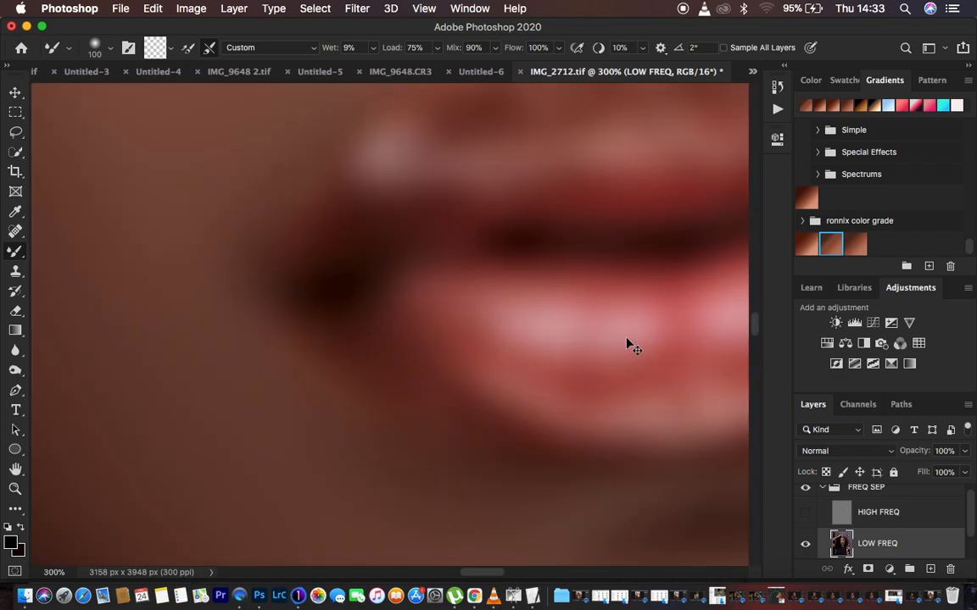
{"action": "key", "text": "super+minus"}
{"action": "key", "text": "super+minus"}
{"action": "key", "text": "super+minus"}
{"action": "key", "text": "super+minus"}
{"action": "key", "text": "super+minus"}
{"action": "key", "text": "super+minus"}
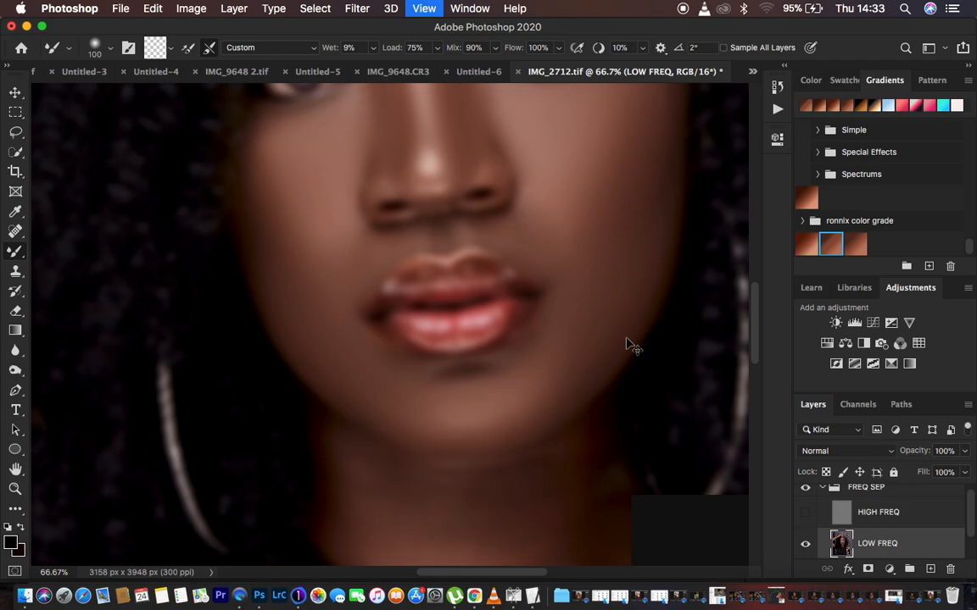
{"action": "key", "text": "super+minus"}
{"action": "key", "text": "super+minus"}
{"action": "key", "text": "super+plus"}
{"action": "key", "text": "super+plus"}
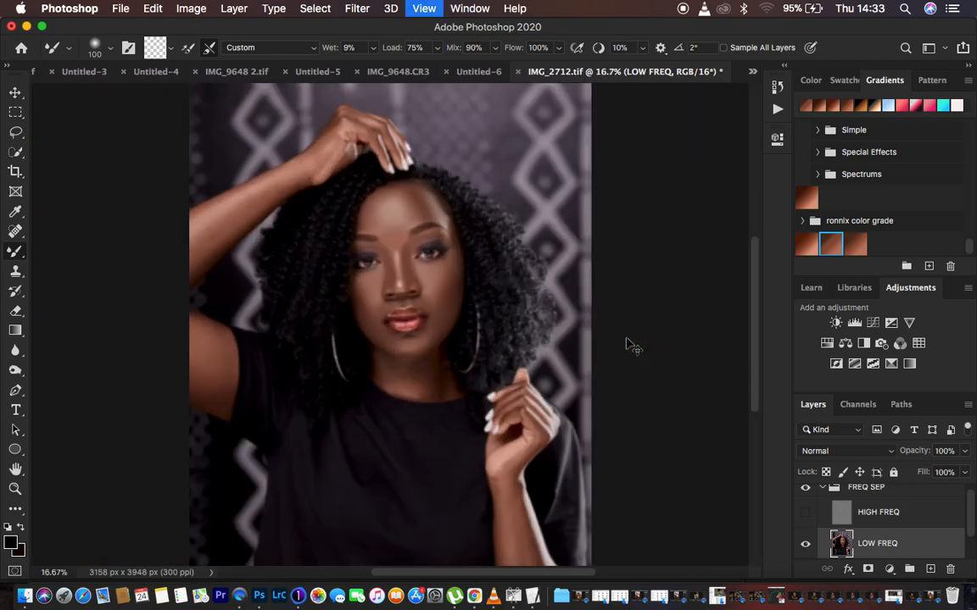
{"action": "key", "text": "super+plus"}
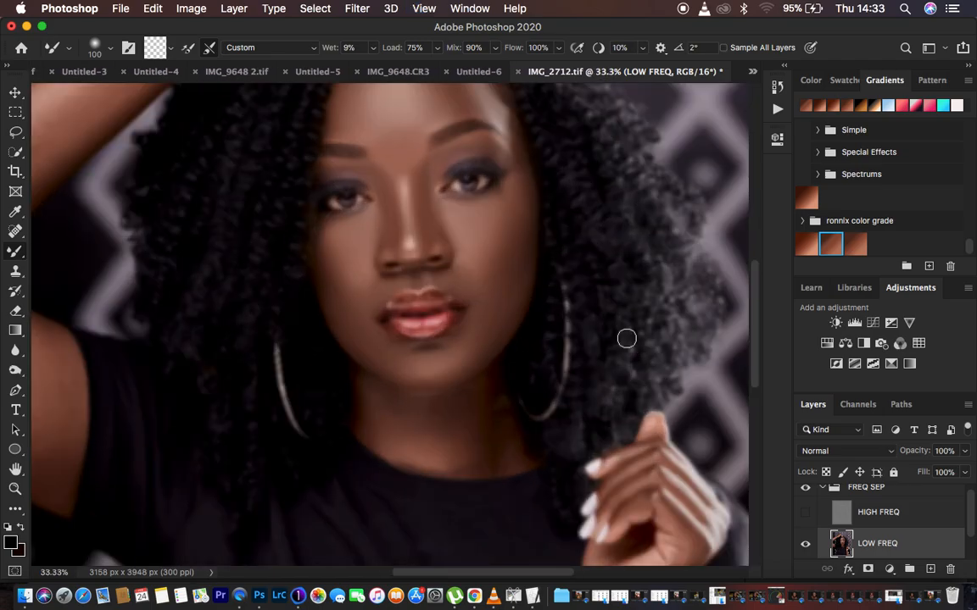
- Smooth the neck and the shaded cheek on LOW FREQ, enlarging the Mixer Brush to 175 px
{"action": "mouse_move", "coordinate": [381, 429]}
{"action": "left_mouse_down"}
{"action": "mouse_move", "coordinate": [442, 449]}
{"action": "mouse_move", "coordinate": [471, 433]}
{"action": "mouse_move", "coordinate": [480, 448]}
{"action": "mouse_move", "coordinate": [464, 456]}
{"action": "mouse_move", "coordinate": [482, 428]}
{"action": "mouse_move", "coordinate": [483, 450]}
{"action": "mouse_move", "coordinate": [455, 421]}
{"action": "mouse_move", "coordinate": [365, 394]}
{"action": "mouse_move", "coordinate": [399, 433]}
{"action": "mouse_move", "coordinate": [454, 449]}
{"action": "mouse_move", "coordinate": [472, 452]}
{"action": "mouse_move", "coordinate": [436, 438]}
{"action": "mouse_move", "coordinate": [426, 412]}
{"action": "mouse_move", "coordinate": [386, 409]}
{"action": "mouse_move", "coordinate": [446, 428]}
{"action": "mouse_move", "coordinate": [475, 424]}
{"action": "mouse_move", "coordinate": [482, 413]}
{"action": "mouse_move", "coordinate": [490, 436]}
{"action": "mouse_move", "coordinate": [466, 453]}
{"action": "mouse_move", "coordinate": [383, 411]}
{"action": "mouse_move", "coordinate": [477, 398]}
{"action": "left_mouse_up"}
{"action": "left_click_drag", "start_coordinate": [480, 337], "coordinate": [480, 322]}
{"action": "left_click_drag", "start_coordinate": [491, 260], "coordinate": [480, 277]}
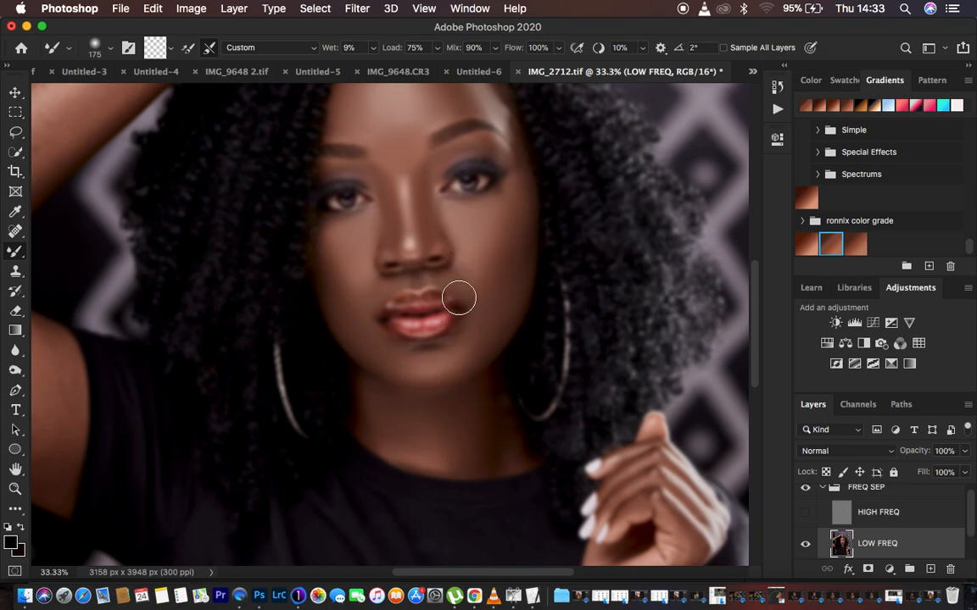
- Blend the skin of the upper arm and raised forearm on LOW FREQ, using Mixer Brush sizes of 175 and 250 px
{"action": "scroll", "coordinate": [277, 303], "scroll_direction": "left", "scroll_amount": 10}
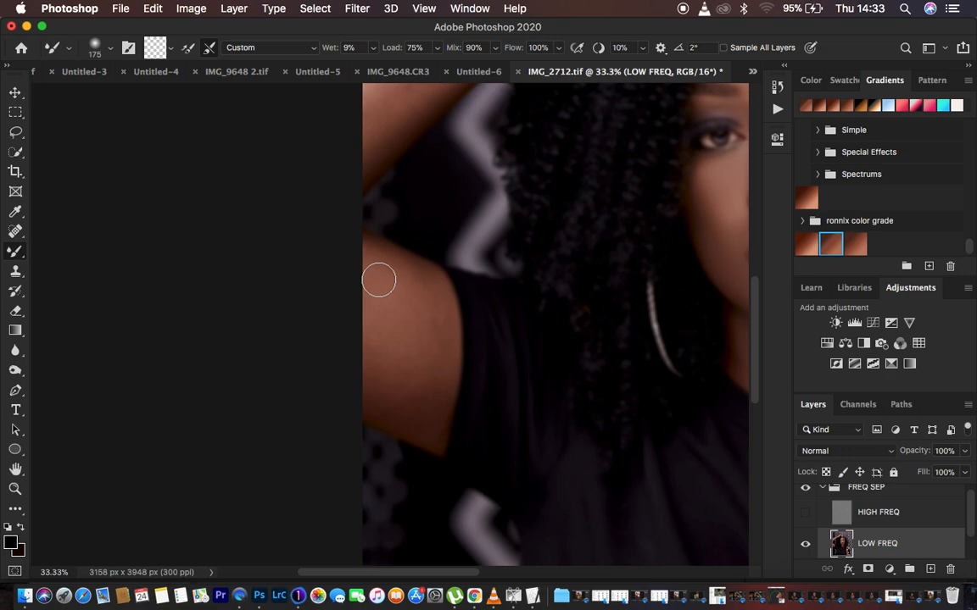
{"action": "mouse_move", "coordinate": [416, 281]}
{"action": "left_mouse_down"}
{"action": "mouse_move", "coordinate": [397, 284]}
{"action": "mouse_move", "coordinate": [423, 312]}
{"action": "mouse_move", "coordinate": [385, 281]}
{"action": "mouse_move", "coordinate": [409, 305]}
{"action": "mouse_move", "coordinate": [394, 398]}
{"action": "mouse_move", "coordinate": [401, 388]}
{"action": "mouse_move", "coordinate": [375, 297]}
{"action": "mouse_move", "coordinate": [404, 283]}
{"action": "mouse_move", "coordinate": [425, 339]}
{"action": "mouse_move", "coordinate": [427, 408]}
{"action": "mouse_move", "coordinate": [393, 395]}
{"action": "mouse_move", "coordinate": [384, 353]}
{"action": "mouse_move", "coordinate": [427, 370]}
{"action": "mouse_move", "coordinate": [388, 384]}
{"action": "mouse_move", "coordinate": [397, 389]}
{"action": "mouse_move", "coordinate": [377, 325]}
{"action": "mouse_move", "coordinate": [412, 312]}
{"action": "mouse_move", "coordinate": [370, 405]}
{"action": "mouse_move", "coordinate": [387, 396]}
{"action": "left_mouse_up"}
{"action": "scroll", "coordinate": [560, 273], "scroll_direction": "up", "scroll_amount": 5}
{"action": "mouse_move", "coordinate": [428, 354]}
{"action": "left_mouse_down"}
{"action": "mouse_move", "coordinate": [422, 341]}
{"action": "mouse_move", "coordinate": [436, 305]}
{"action": "mouse_move", "coordinate": [412, 322]}
{"action": "left_mouse_up"}
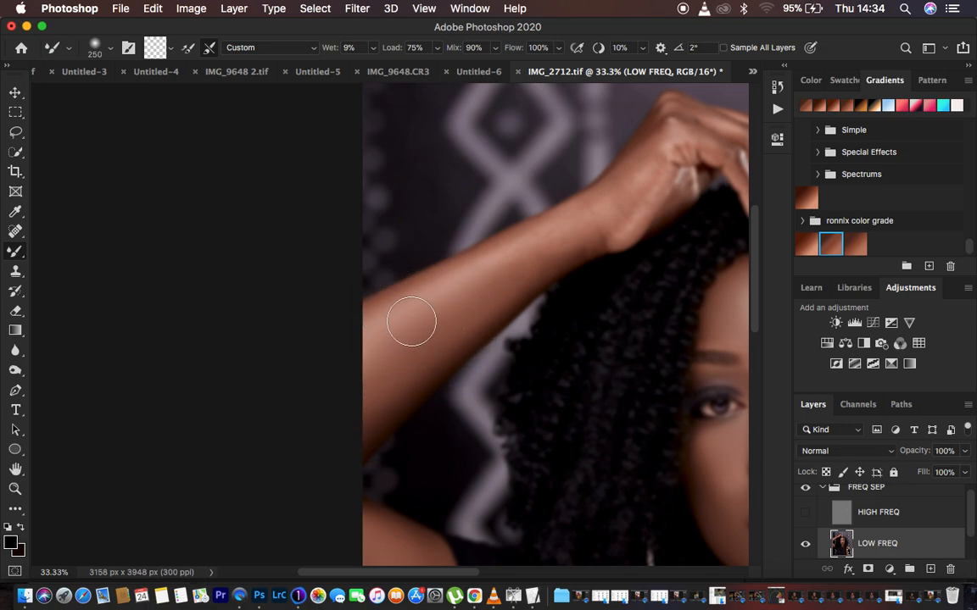
{"action": "mouse_move", "coordinate": [480, 282]}
{"action": "left_mouse_down"}
{"action": "mouse_move", "coordinate": [603, 207]}
{"action": "mouse_move", "coordinate": [483, 272]}
{"action": "mouse_move", "coordinate": [408, 299]}
{"action": "mouse_move", "coordinate": [577, 222]}
{"action": "mouse_move", "coordinate": [622, 198]}
{"action": "mouse_move", "coordinate": [627, 185]}
{"action": "mouse_move", "coordinate": [617, 218]}
{"action": "mouse_move", "coordinate": [453, 328]}
{"action": "left_mouse_up"}
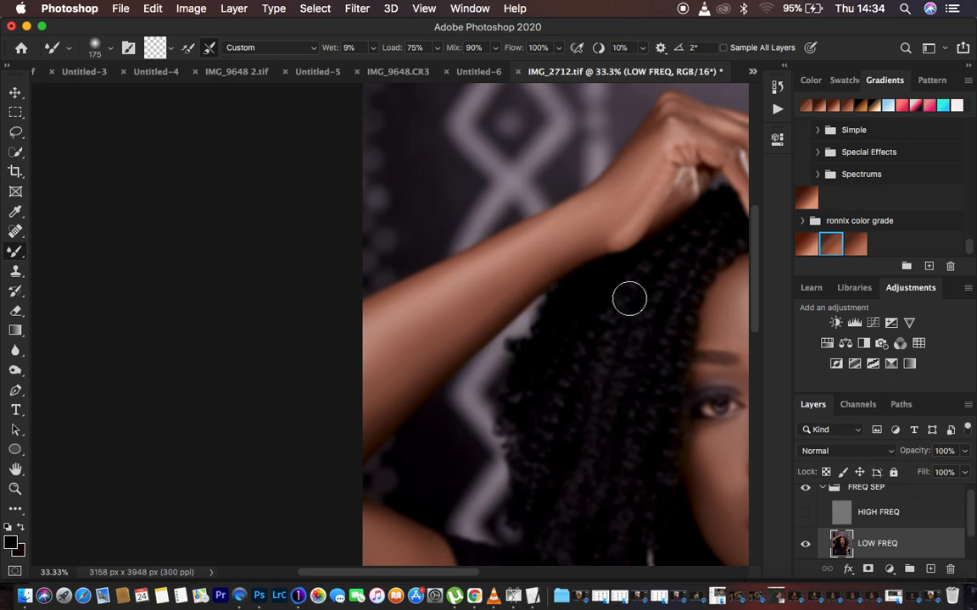
- Smooth the back of the raised hand and its fingers on LOW FREQ with a 90 px Mixer Brush
{"action": "scroll", "coordinate": [629, 298], "scroll_direction": "up", "scroll_amount": 5}
{"action": "scroll", "coordinate": [629, 298], "scroll_direction": "right", "scroll_amount": 4}
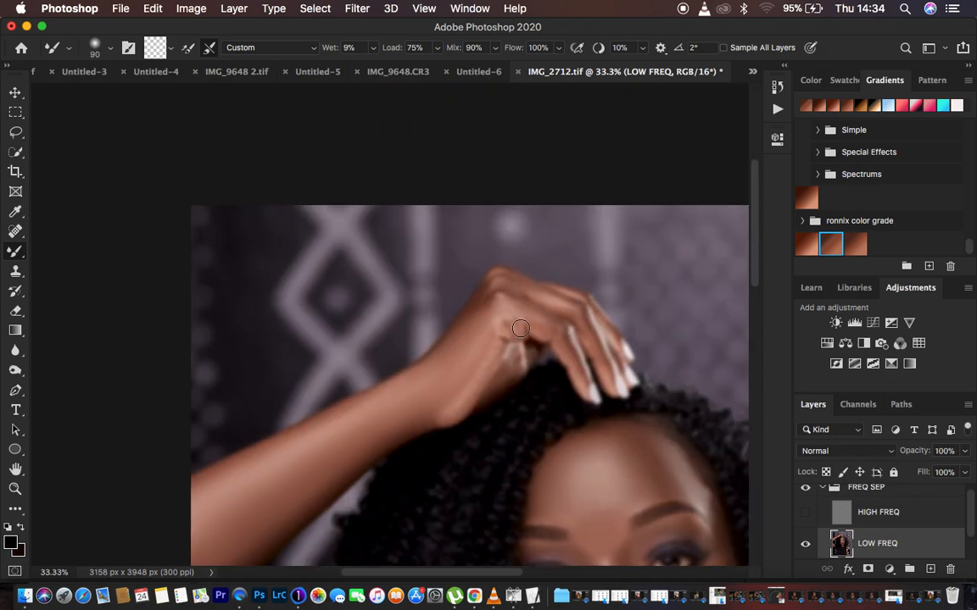
{"action": "mouse_move", "coordinate": [524, 311]}
{"action": "left_mouse_down"}
{"action": "mouse_move", "coordinate": [571, 343]}
{"action": "mouse_move", "coordinate": [562, 340]}
{"action": "left_mouse_up"}
{"action": "left_click_drag", "start_coordinate": [479, 313], "coordinate": [477, 316]}
{"action": "mouse_move", "coordinate": [538, 295]}
{"action": "left_mouse_down"}
{"action": "mouse_move", "coordinate": [579, 316]}
{"action": "mouse_move", "coordinate": [593, 341]}
{"action": "mouse_move", "coordinate": [554, 303]}
{"action": "mouse_move", "coordinate": [498, 283]}
{"action": "mouse_move", "coordinate": [457, 338]}
{"action": "left_mouse_up"}
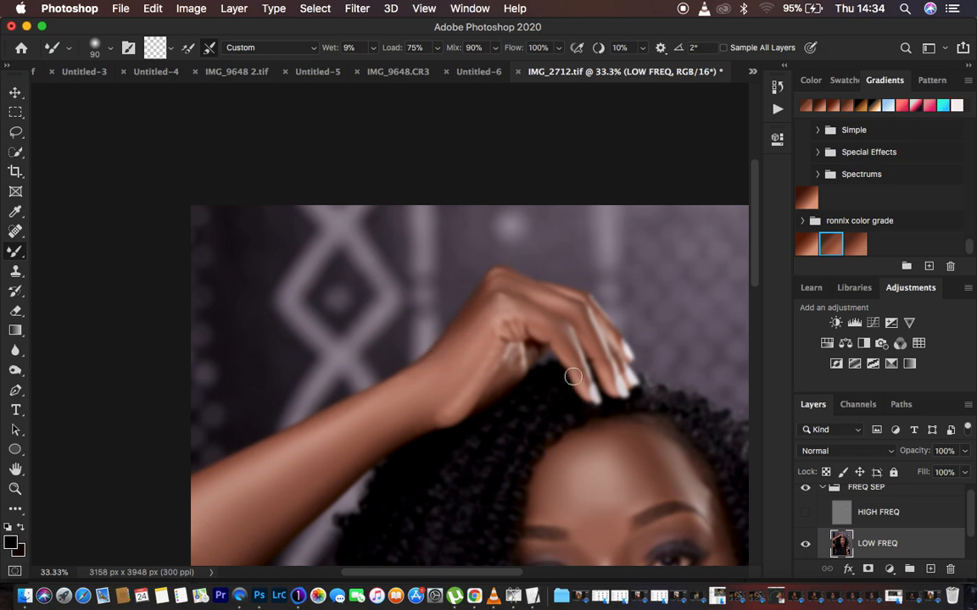
- Smooth the forearm, wrist and palm of the lower hand on LOW FREQ, using Mixer Brush sizes of 175 and 125 px
{"action": "scroll", "coordinate": [610, 399], "scroll_direction": "right", "scroll_amount": 2}
{"action": "scroll", "coordinate": [610, 399], "scroll_direction": "down", "scroll_amount": 15}
{"action": "scroll", "coordinate": [610, 399], "scroll_direction": "right", "scroll_amount": 2}
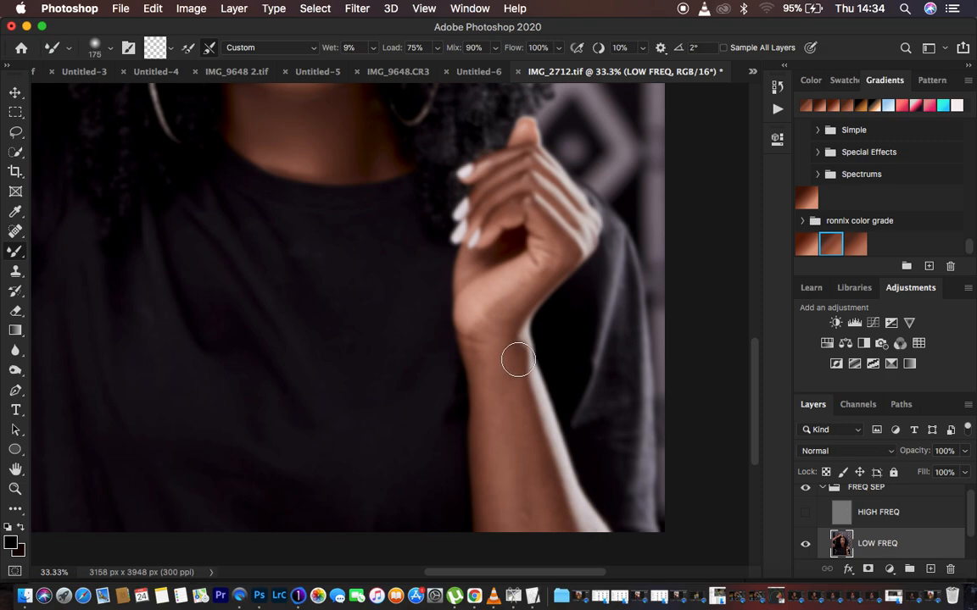
{"action": "mouse_move", "coordinate": [518, 360]}
{"action": "left_mouse_down"}
{"action": "mouse_move", "coordinate": [543, 518]}
{"action": "mouse_move", "coordinate": [519, 471]}
{"action": "mouse_move", "coordinate": [501, 465]}
{"action": "mouse_move", "coordinate": [505, 509]}
{"action": "mouse_move", "coordinate": [495, 438]}
{"action": "mouse_move", "coordinate": [496, 517]}
{"action": "mouse_move", "coordinate": [496, 397]}
{"action": "mouse_move", "coordinate": [479, 338]}
{"action": "mouse_move", "coordinate": [536, 271]}
{"action": "mouse_move", "coordinate": [509, 310]}
{"action": "mouse_move", "coordinate": [510, 338]}
{"action": "mouse_move", "coordinate": [557, 519]}
{"action": "mouse_move", "coordinate": [501, 454]}
{"action": "mouse_move", "coordinate": [493, 470]}
{"action": "mouse_move", "coordinate": [564, 516]}
{"action": "left_mouse_up"}
{"action": "key", "text": "bracketleft"}
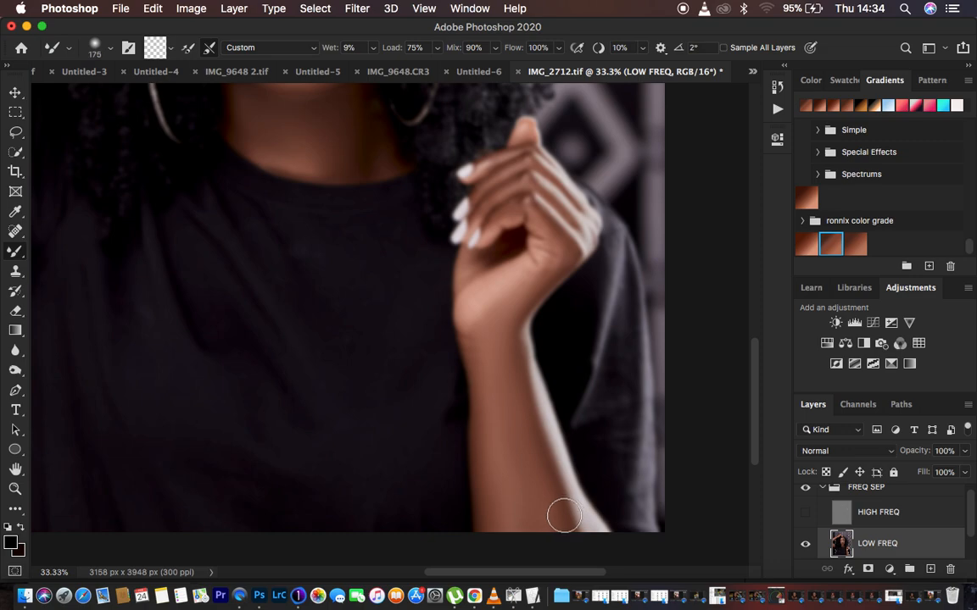
{"action": "mouse_move", "coordinate": [515, 171]}
{"action": "left_mouse_down"}
{"action": "mouse_move", "coordinate": [503, 204]}
{"action": "mouse_move", "coordinate": [483, 190]}
{"action": "mouse_move", "coordinate": [497, 168]}
{"action": "mouse_move", "coordinate": [557, 225]}
{"action": "mouse_move", "coordinate": [552, 260]}
{"action": "mouse_move", "coordinate": [545, 242]}
{"action": "mouse_move", "coordinate": [470, 322]}
{"action": "mouse_move", "coordinate": [484, 376]}
{"action": "mouse_move", "coordinate": [482, 338]}
{"action": "mouse_move", "coordinate": [491, 428]}
{"action": "mouse_move", "coordinate": [558, 469]}
{"action": "mouse_move", "coordinate": [588, 534]}
{"action": "left_mouse_up"}
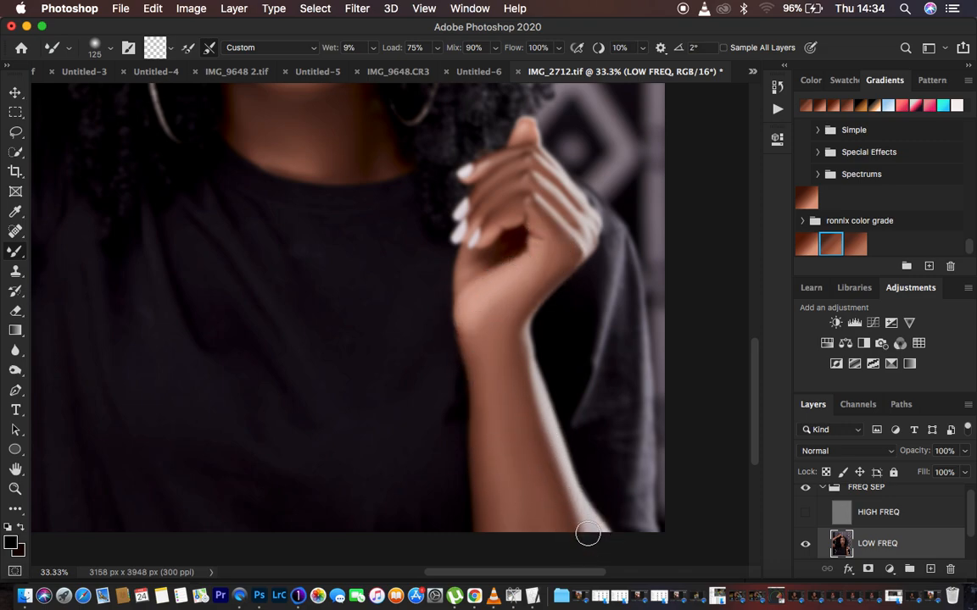
- Turn the HIGH FREQ layer back on and review the skin texture across the whole portrait
{"action": "left_click", "coordinate": [805, 513]}
{"action": "scroll", "coordinate": [527, 317], "scroll_direction": "up", "scroll_amount": 10}
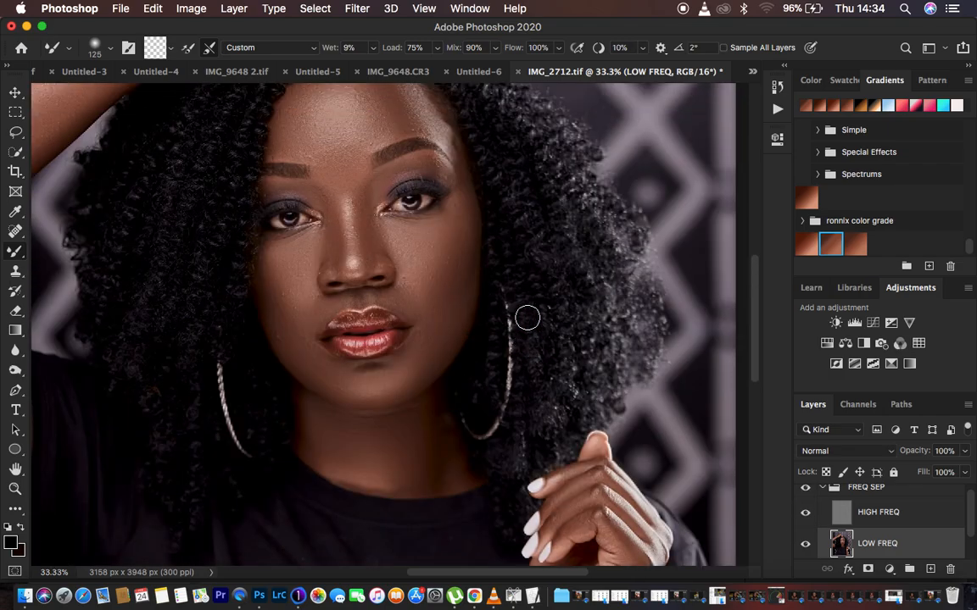
{"action": "key", "text": "super+minus"}
{"action": "key", "text": "super+minus"}
{"action": "key", "text": "super+minus"}
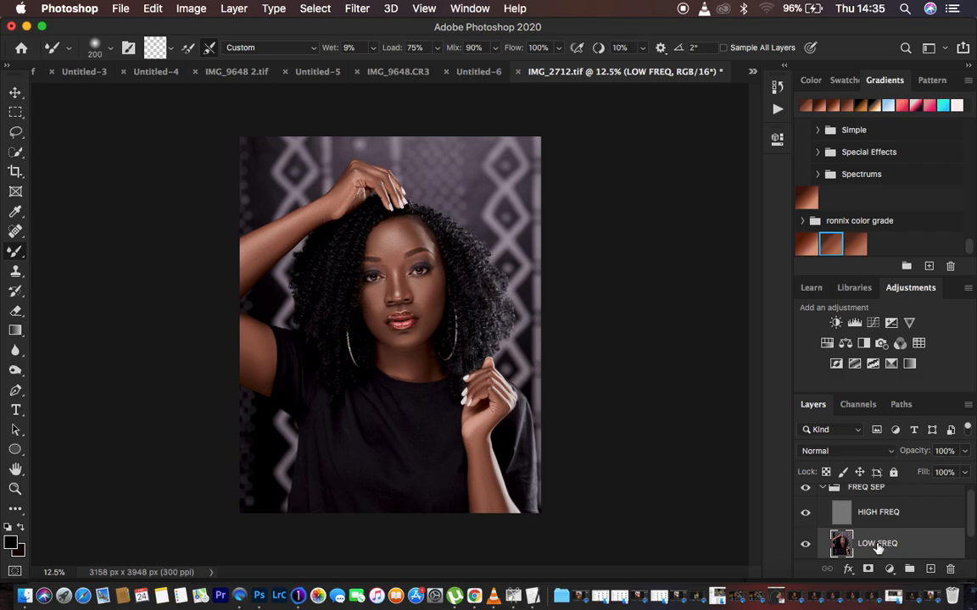
- Outline the forehead above the eyebrows on LOW FREQ with the Lasso tool, using a 22 px feather
{"action": "left_click", "coordinate": [16, 134]}
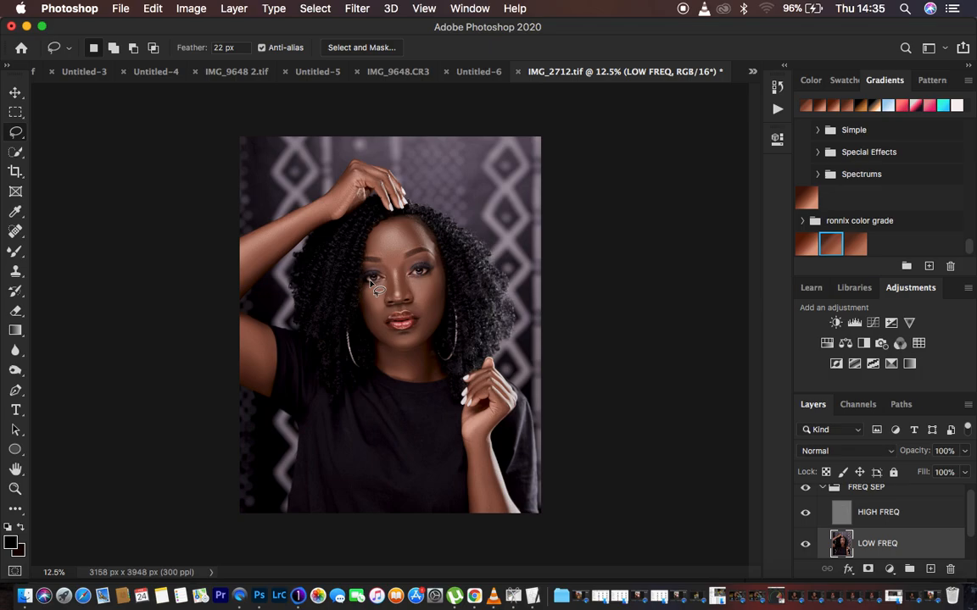
{"action": "key", "text": "super+equal"}
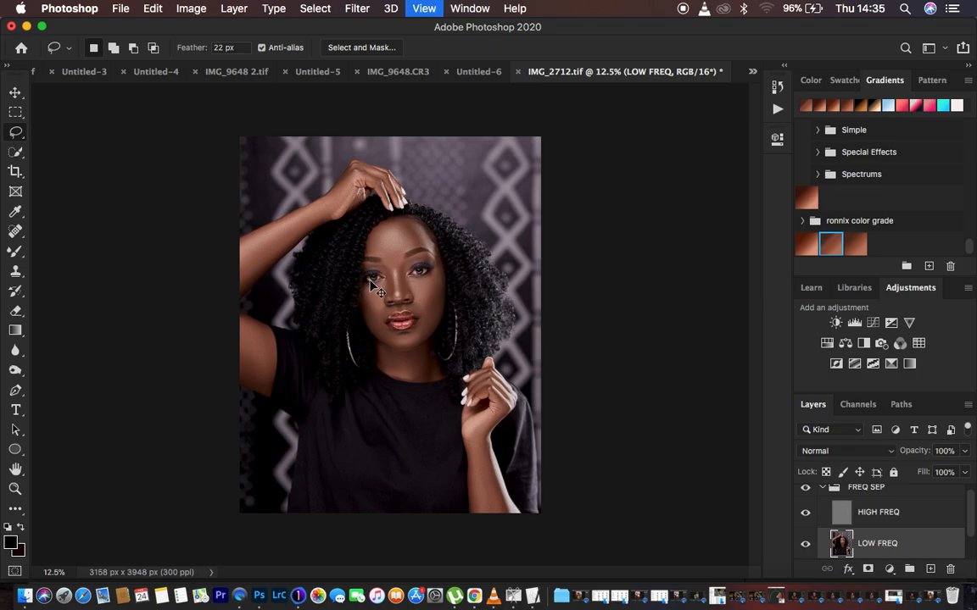
{"action": "key", "text": "super+equal"}
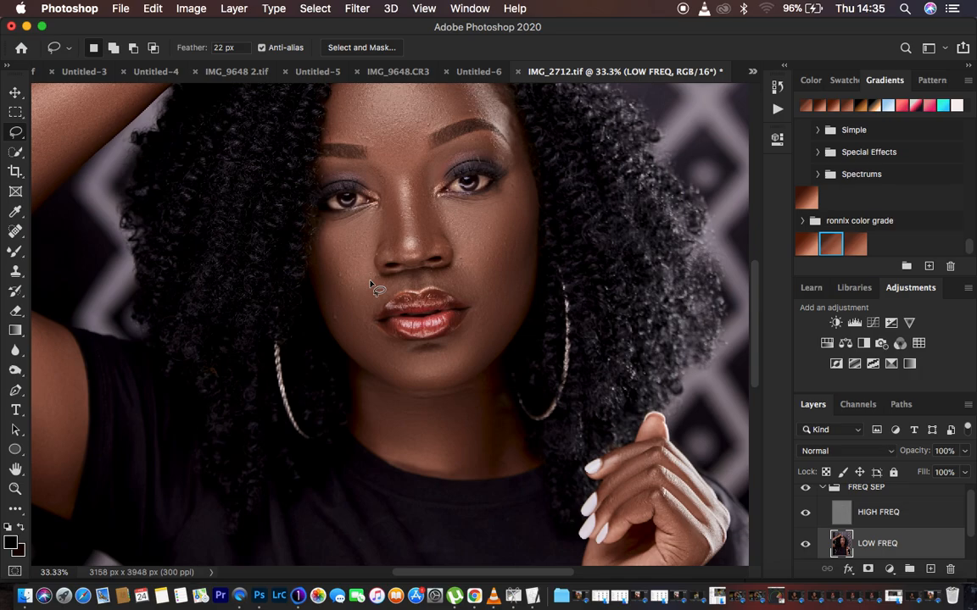
{"action": "left_click_drag", "start_coordinate": [753, 311], "coordinate": [755, 286]}
{"action": "left_click", "coordinate": [345, 188]}
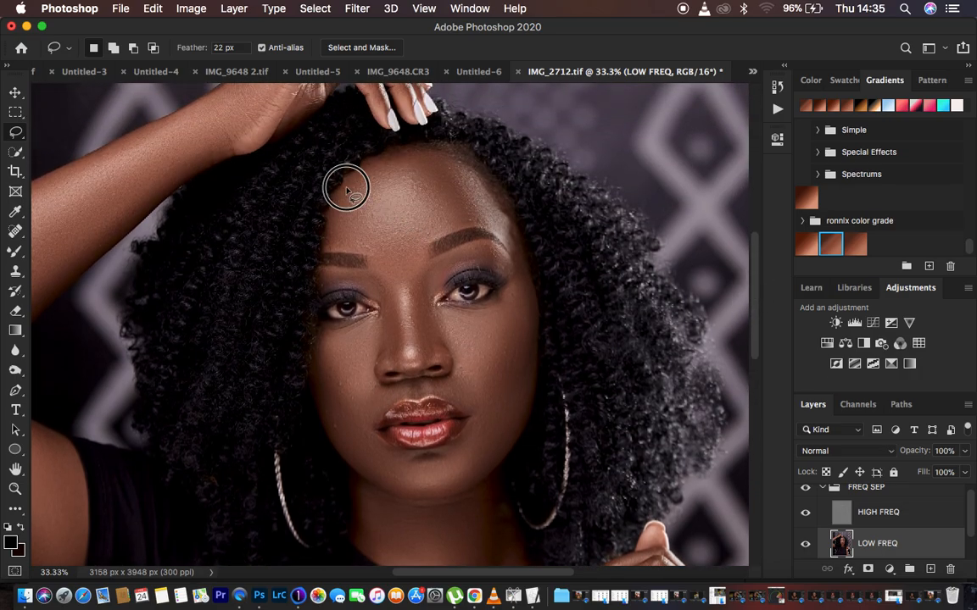
{"action": "mouse_move", "coordinate": [362, 181]}
{"action": "left_mouse_down"}
{"action": "mouse_move", "coordinate": [394, 153]}
{"action": "mouse_move", "coordinate": [437, 157]}
{"action": "mouse_move", "coordinate": [466, 174]}
{"action": "mouse_move", "coordinate": [485, 218]}
{"action": "mouse_move", "coordinate": [434, 233]}
{"action": "mouse_move", "coordinate": [397, 264]}
{"action": "mouse_move", "coordinate": [374, 264]}
{"action": "mouse_move", "coordinate": [331, 238]}
{"action": "mouse_move", "coordinate": [357, 182]}
{"action": "left_mouse_up"}
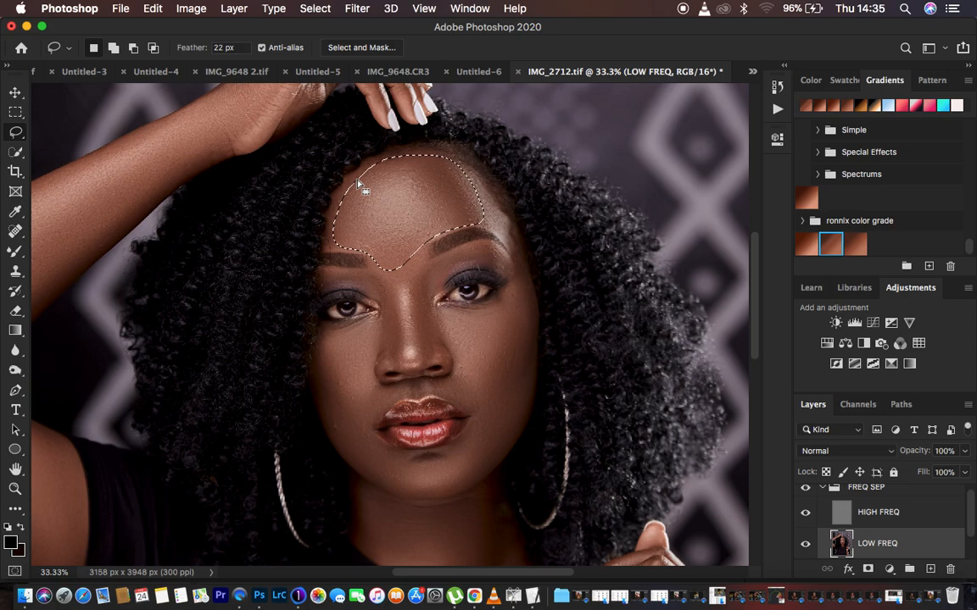
- Apply a Gaussian Blur with a radius of 21 pixels to the selected forehead, and return to the Lasso tool
{"action": "left_click", "coordinate": [359, 8]}
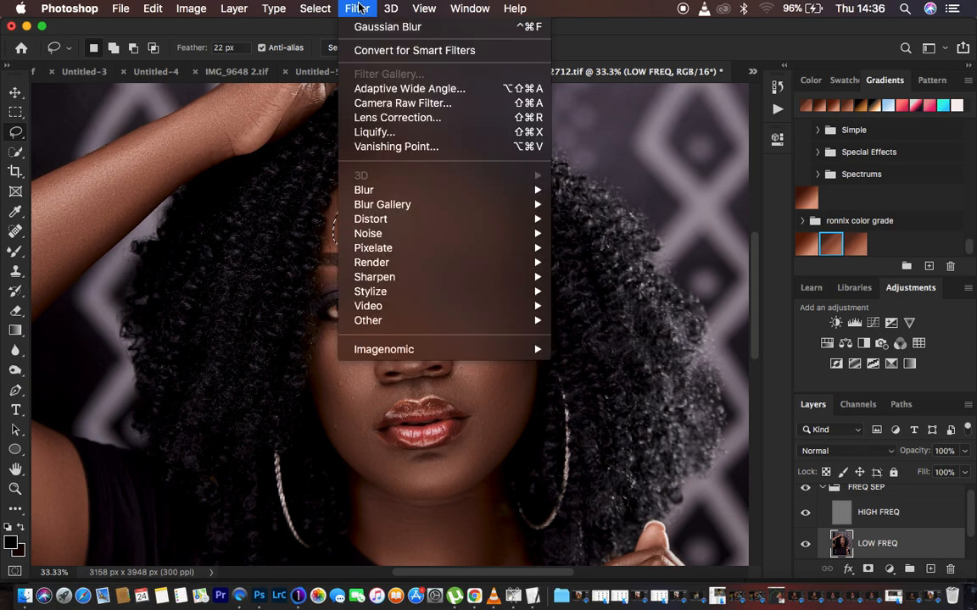
{"action": "mouse_move", "coordinate": [412, 191]}
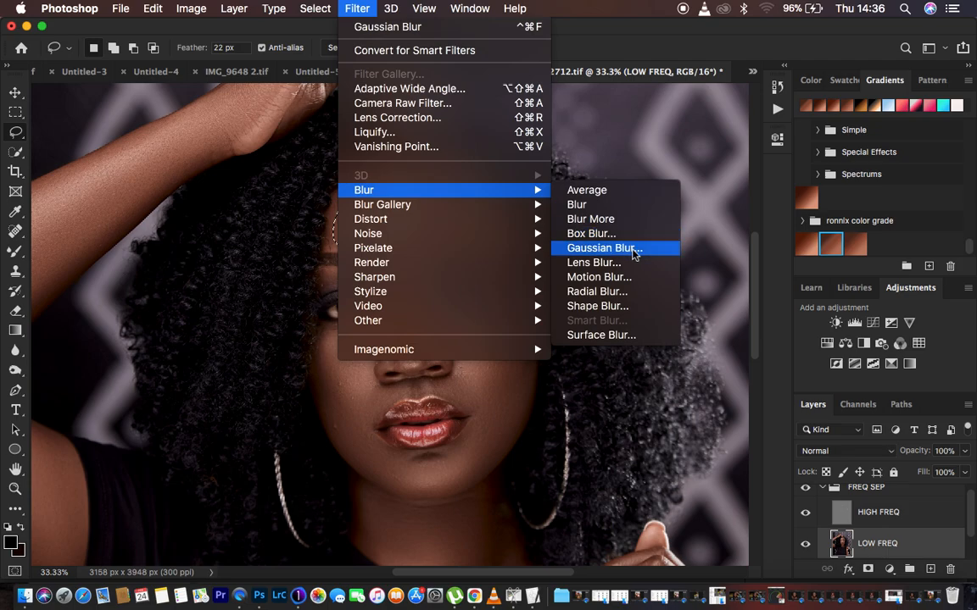
{"action": "left_click", "coordinate": [626, 253]}
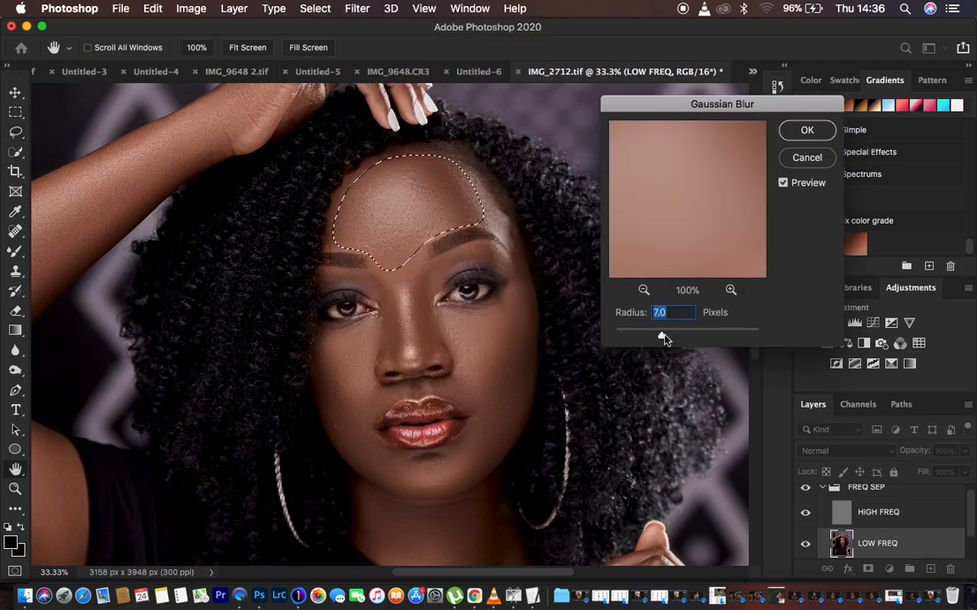
{"action": "left_click_drag", "start_coordinate": [664, 339], "coordinate": [678, 338]}
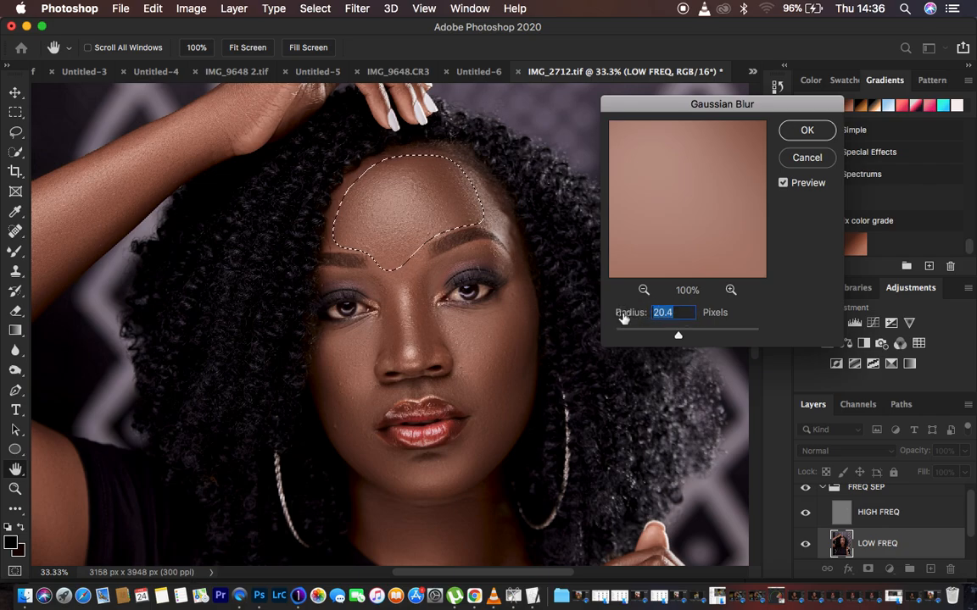
{"action": "type", "text": "7"}
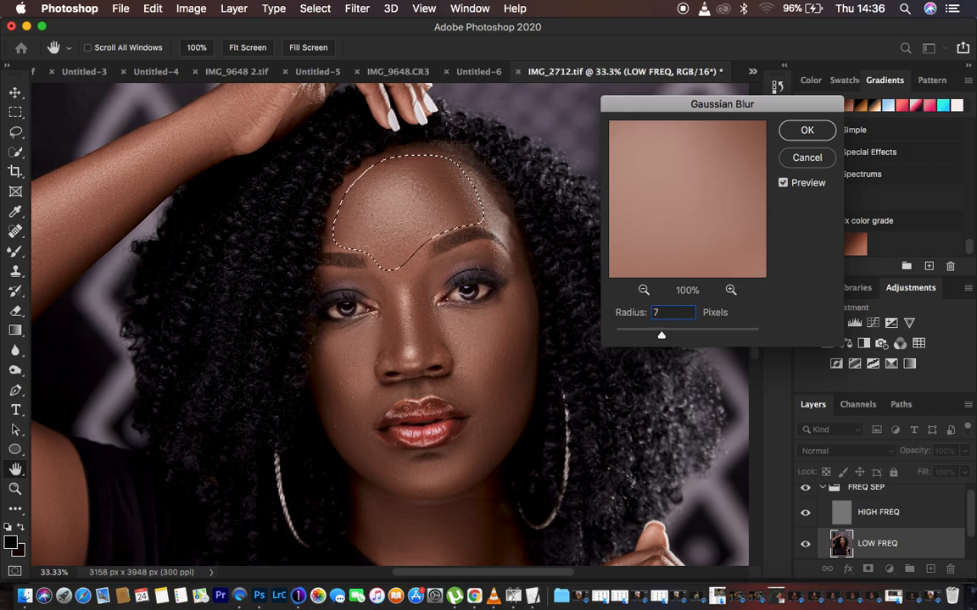
{"action": "type", "text": "21"}
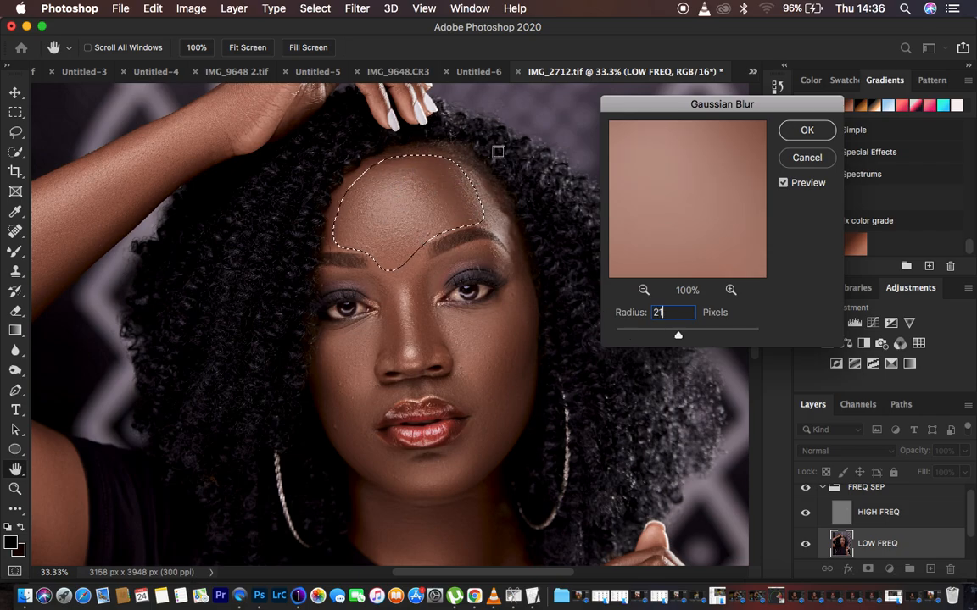
{"action": "left_click", "coordinate": [806, 133]}
{"action": "key", "text": "l"}
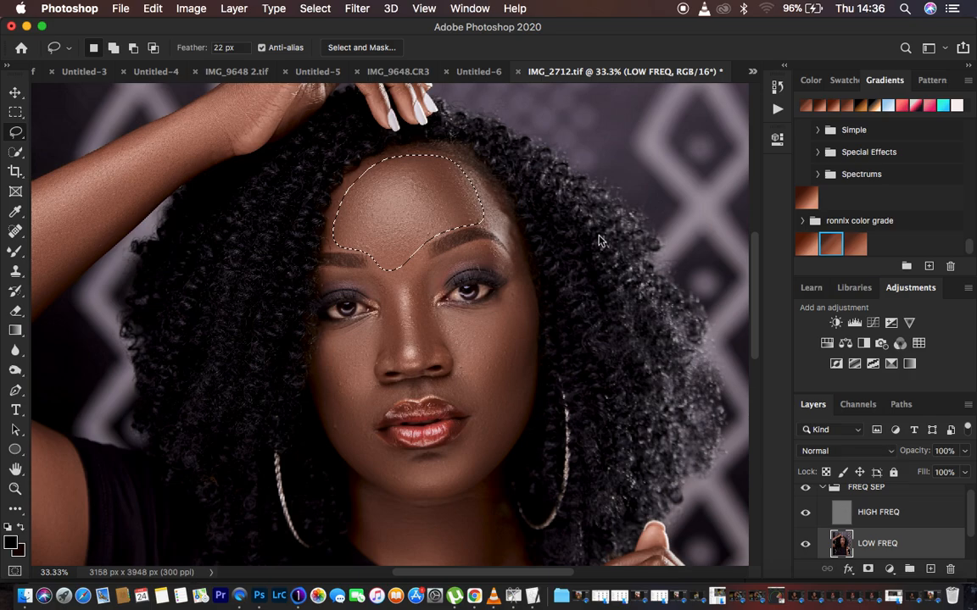
- Examine the blurred forehead at several magnifications, comparing it with the rest of the portrait
{"action": "key", "text": "super+minus"}
{"action": "key", "text": "super+minus"}
{"action": "key", "text": "super+minus"}
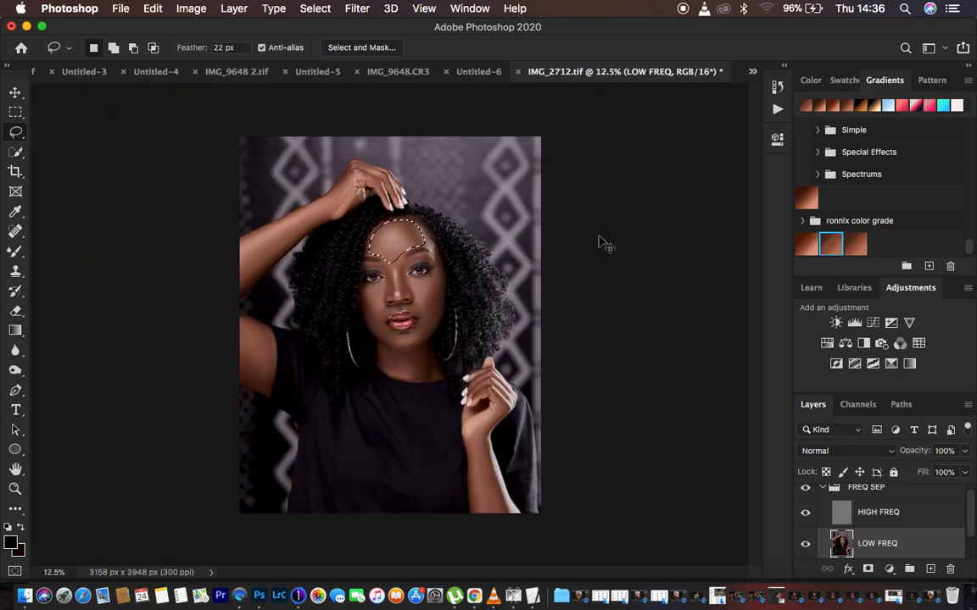
{"action": "key", "text": "super+plus"}
{"action": "key", "text": "super+plus"}
{"action": "key", "text": "super+minus"}
{"action": "key", "text": "super+minus"}
{"action": "key", "text": "super+plus"}
{"action": "key", "text": "super+plus"}
- Lasso the image-right cheek below the eye, apply the same Gaussian Blur, and adjust the fade of that blur
{"action": "left_click", "coordinate": [496, 228]}
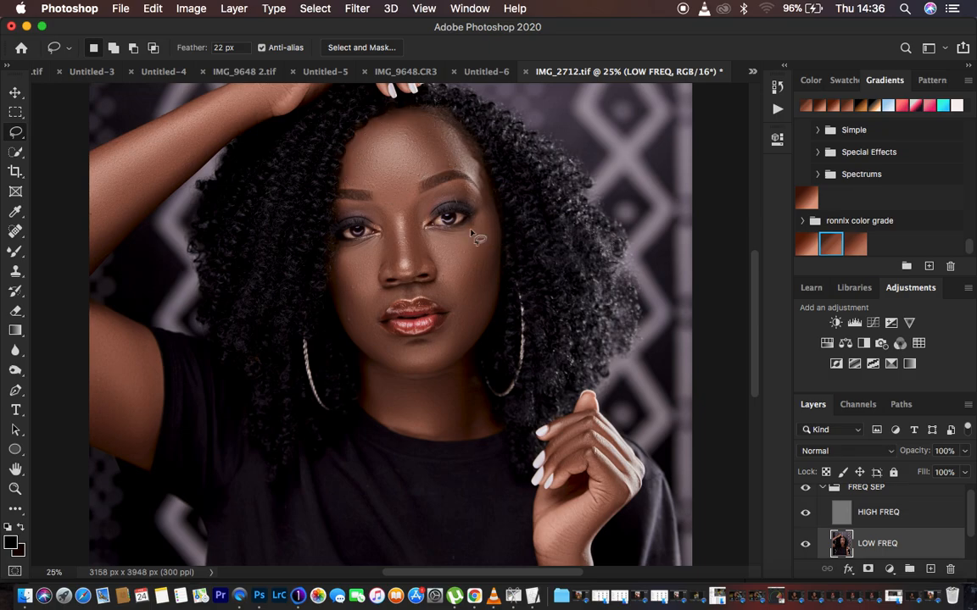
{"action": "mouse_move", "coordinate": [488, 219]}
{"action": "left_mouse_down"}
{"action": "mouse_move", "coordinate": [455, 234]}
{"action": "mouse_move", "coordinate": [589, 226]}
{"action": "mouse_move", "coordinate": [422, 234]}
{"action": "mouse_move", "coordinate": [460, 288]}
{"action": "mouse_move", "coordinate": [480, 258]}
{"action": "mouse_move", "coordinate": [484, 214]}
{"action": "mouse_move", "coordinate": [428, 234]}
{"action": "left_mouse_up"}
{"action": "left_click", "coordinate": [593, 224]}
{"action": "right_click", "coordinate": [455, 251]}
{"action": "left_click", "coordinate": [480, 418]}
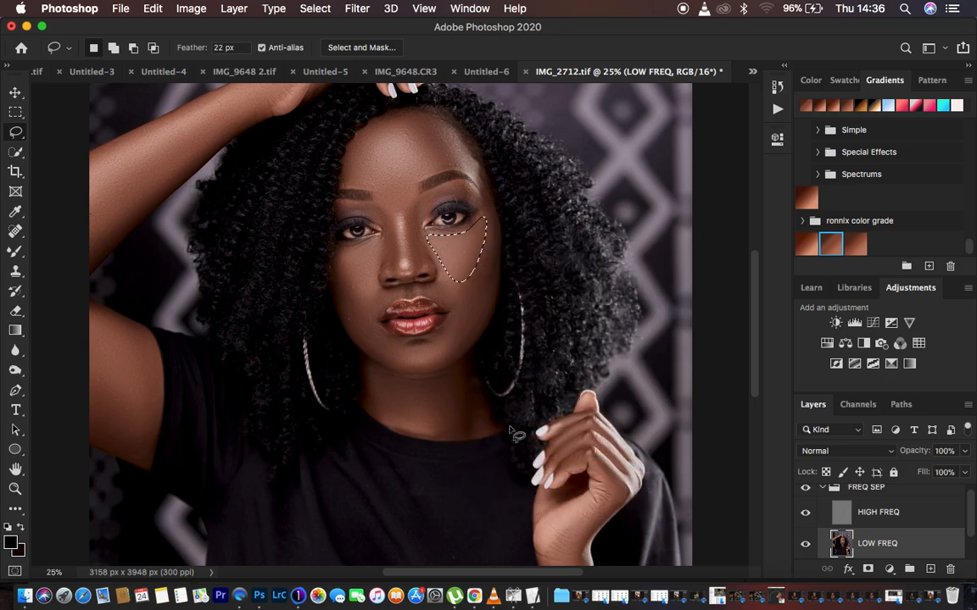
{"action": "right_click", "coordinate": [466, 256]}
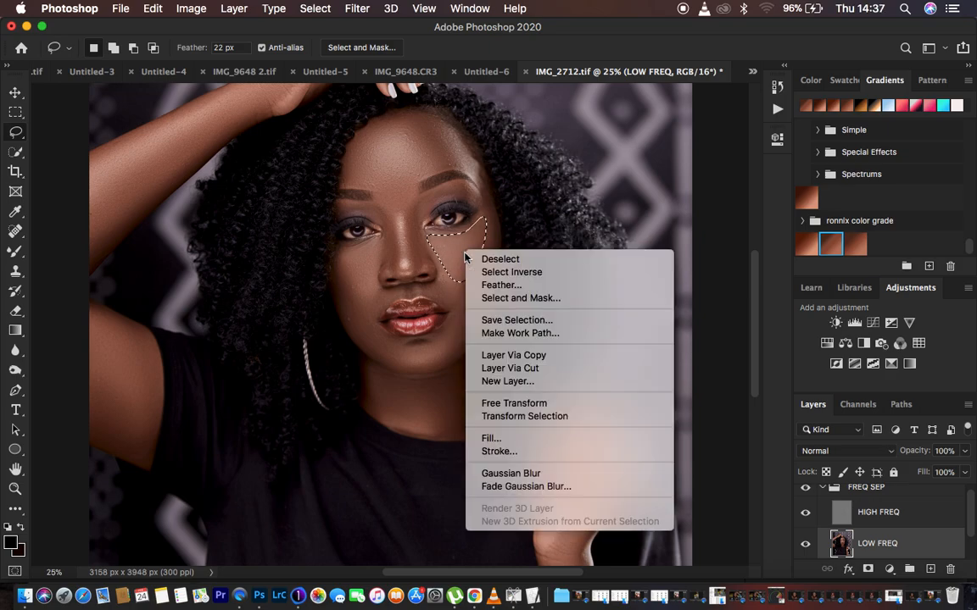
{"action": "left_click", "coordinate": [530, 485]}
{"action": "left_click_drag", "start_coordinate": [546, 176], "coordinate": [588, 176]}
{"action": "left_click", "coordinate": [618, 161]}
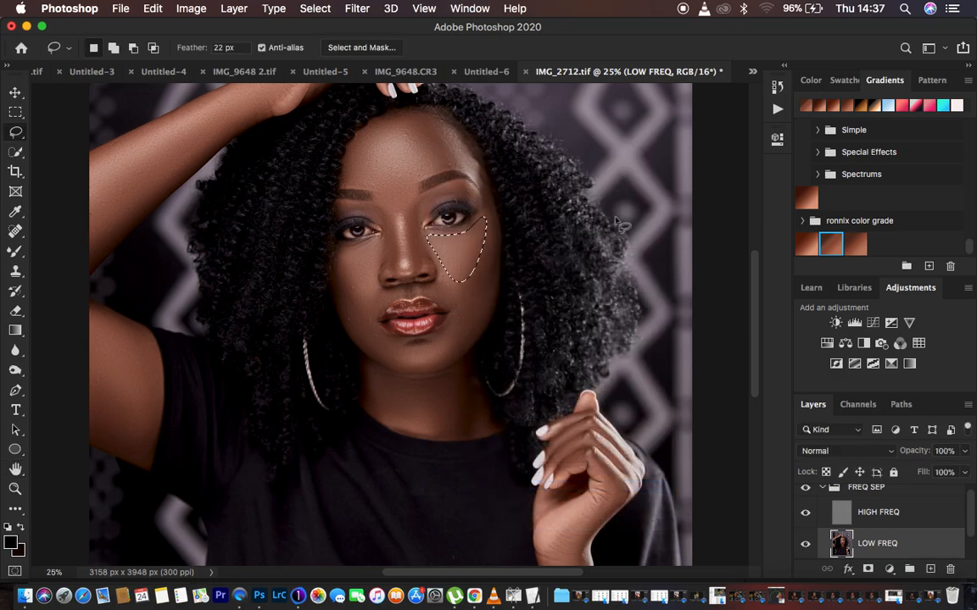
- Lasso the outer lower part of the image-right cheek and repeat the Gaussian Blur on it
{"action": "left_click", "coordinate": [467, 257]}
{"action": "mouse_move", "coordinate": [467, 258]}
{"action": "left_mouse_down"}
{"action": "mouse_move", "coordinate": [449, 307]}
{"action": "mouse_move", "coordinate": [468, 334]}
{"action": "mouse_move", "coordinate": [490, 298]}
{"action": "mouse_move", "coordinate": [471, 252]}
{"action": "left_mouse_up"}
{"action": "right_click", "coordinate": [486, 287]}
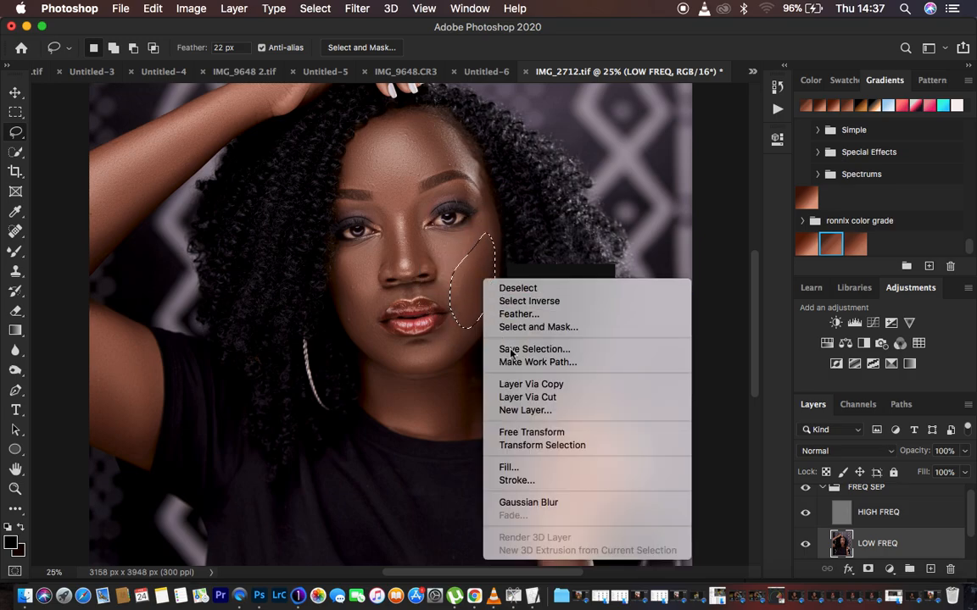
{"action": "left_click", "coordinate": [555, 502]}
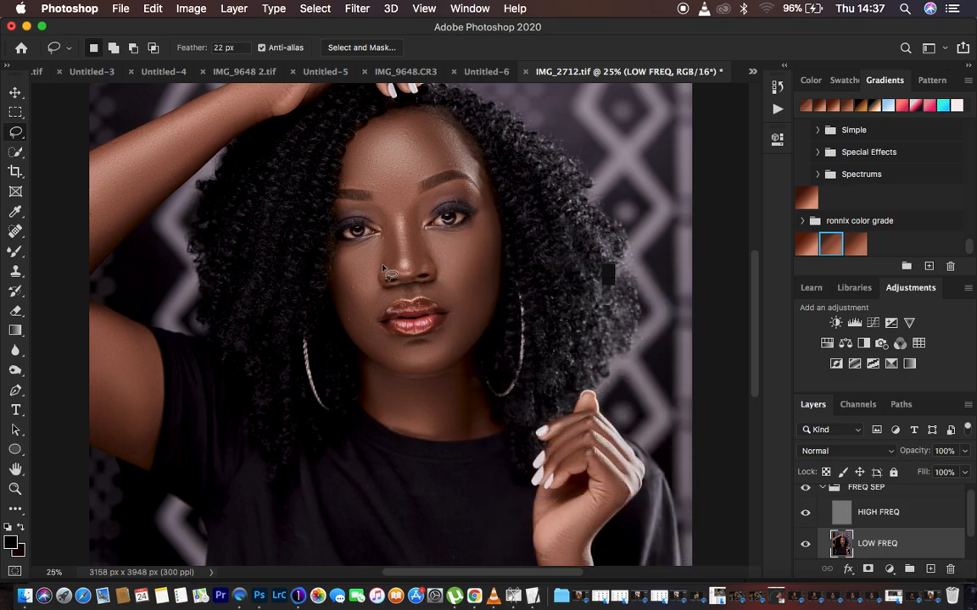
- Repeat the Gaussian Blur on the upper and lower parts of the image-left cheek, lassoing each area separately
{"action": "mouse_move", "coordinate": [344, 257]}
{"action": "left_mouse_down"}
{"action": "mouse_move", "coordinate": [371, 239]}
{"action": "mouse_move", "coordinate": [382, 262]}
{"action": "mouse_move", "coordinate": [342, 279]}
{"action": "mouse_move", "coordinate": [354, 284]}
{"action": "left_mouse_up"}
{"action": "right_click", "coordinate": [326, 262]}
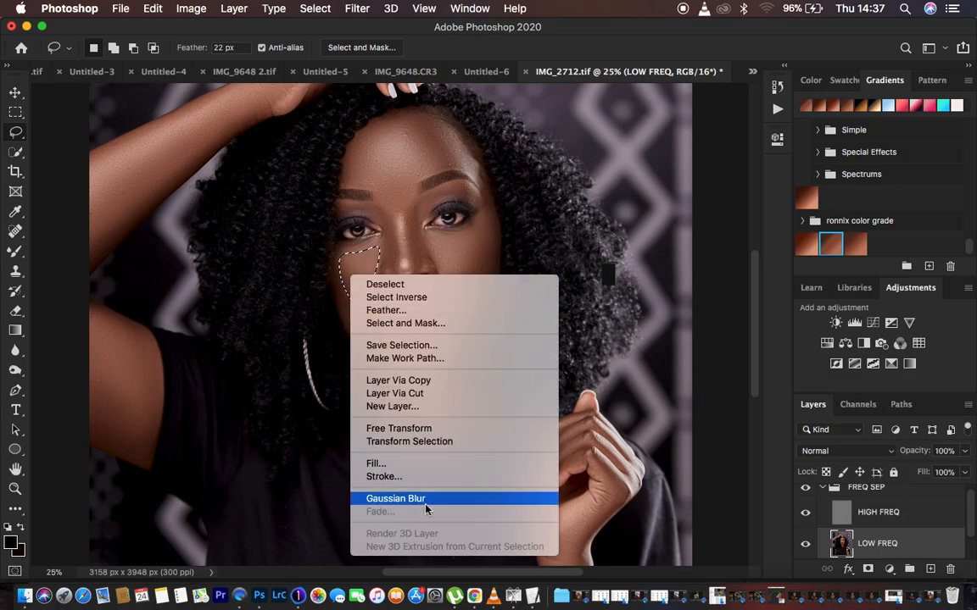
{"action": "left_click", "coordinate": [398, 492]}
{"action": "mouse_move", "coordinate": [342, 281]}
{"action": "left_mouse_down"}
{"action": "mouse_move", "coordinate": [379, 284]}
{"action": "mouse_move", "coordinate": [374, 317]}
{"action": "mouse_move", "coordinate": [347, 318]}
{"action": "mouse_move", "coordinate": [342, 283]}
{"action": "mouse_move", "coordinate": [382, 285]}
{"action": "mouse_move", "coordinate": [374, 334]}
{"action": "mouse_move", "coordinate": [348, 321]}
{"action": "mouse_move", "coordinate": [344, 286]}
{"action": "left_mouse_up"}
{"action": "key", "text": "super+d"}
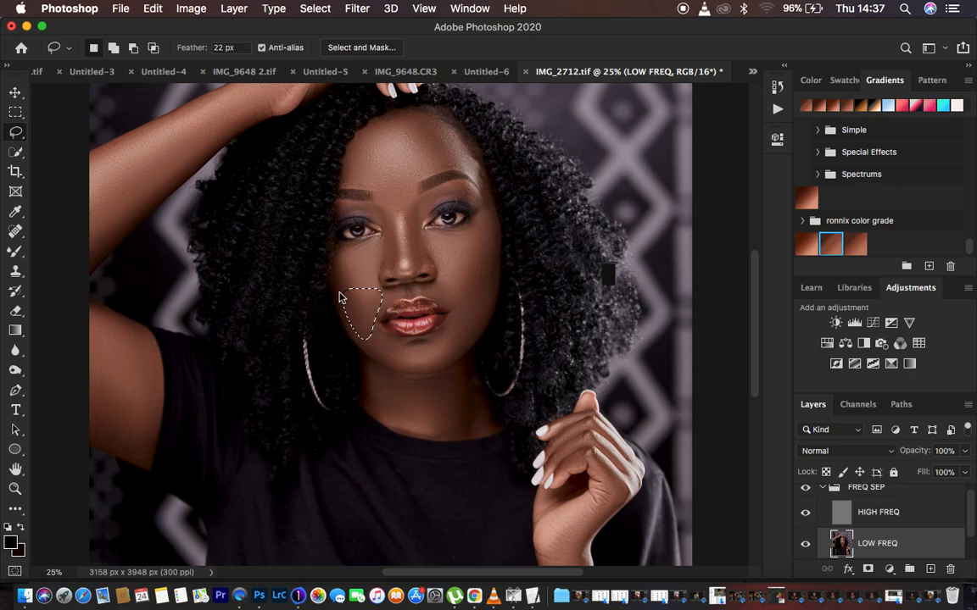
{"action": "right_click", "coordinate": [360, 318]}
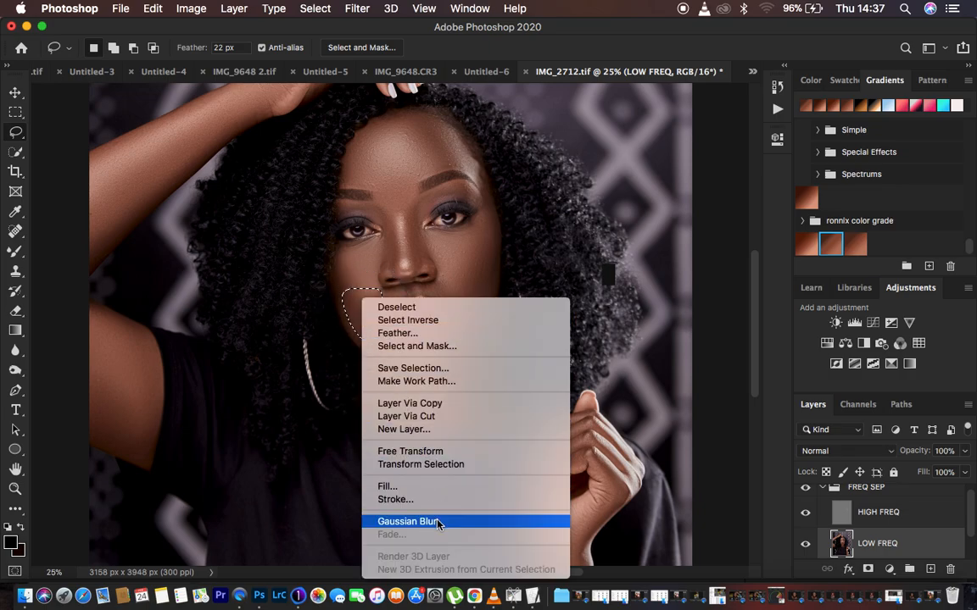
{"action": "left_click", "coordinate": [407, 521]}
- Lasso and blur the narrow strip beside the image-left mouth corner, and do the same along the chin to the opposite mouth corner
{"action": "mouse_move", "coordinate": [366, 321]}
{"action": "left_mouse_down"}
{"action": "mouse_move", "coordinate": [405, 347]}
{"action": "mouse_move", "coordinate": [462, 323]}
{"action": "mouse_move", "coordinate": [465, 341]}
{"action": "mouse_move", "coordinate": [444, 363]}
{"action": "mouse_move", "coordinate": [393, 368]}
{"action": "mouse_move", "coordinate": [365, 346]}
{"action": "mouse_move", "coordinate": [356, 320]}
{"action": "left_mouse_up"}
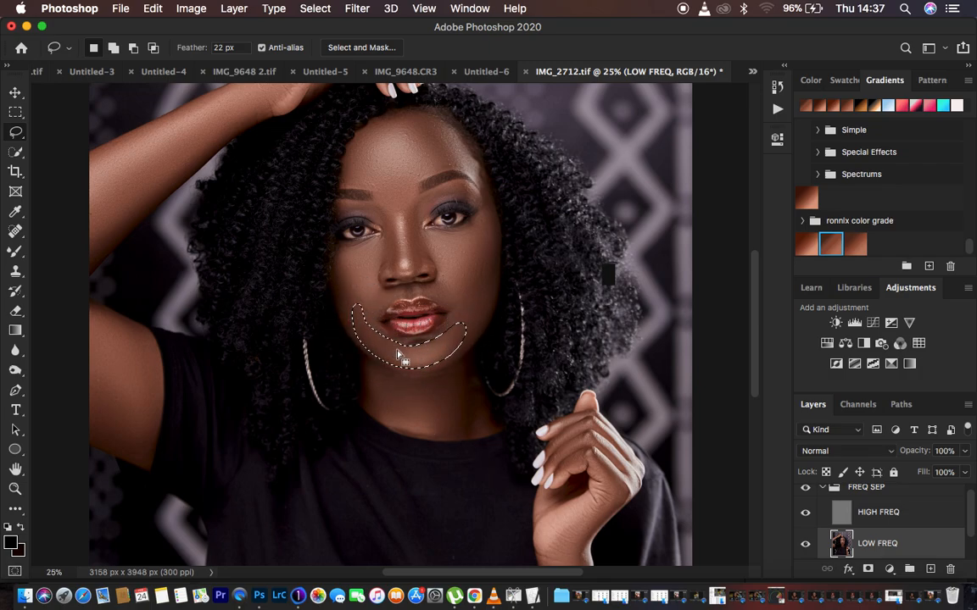
{"action": "mouse_move", "coordinate": [363, 303]}
{"action": "left_mouse_down"}
{"action": "mouse_move", "coordinate": [366, 339]}
{"action": "mouse_move", "coordinate": [385, 360]}
{"action": "mouse_move", "coordinate": [388, 342]}
{"action": "mouse_move", "coordinate": [366, 305]}
{"action": "left_mouse_up"}
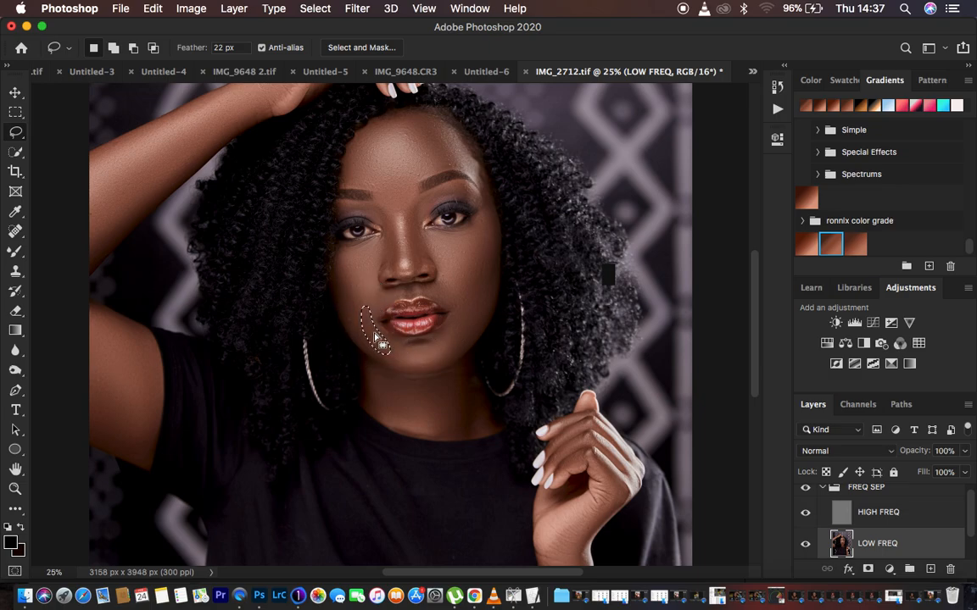
{"action": "right_click", "coordinate": [374, 337]}
{"action": "left_click", "coordinate": [451, 523]}
{"action": "key", "text": "super+d"}
{"action": "mouse_move", "coordinate": [460, 314]}
{"action": "left_mouse_down"}
{"action": "mouse_move", "coordinate": [391, 355]}
{"action": "mouse_move", "coordinate": [408, 367]}
{"action": "mouse_move", "coordinate": [448, 357]}
{"action": "mouse_move", "coordinate": [471, 333]}
{"action": "mouse_move", "coordinate": [479, 299]}
{"action": "mouse_move", "coordinate": [465, 292]}
{"action": "mouse_move", "coordinate": [457, 325]}
{"action": "left_mouse_up"}
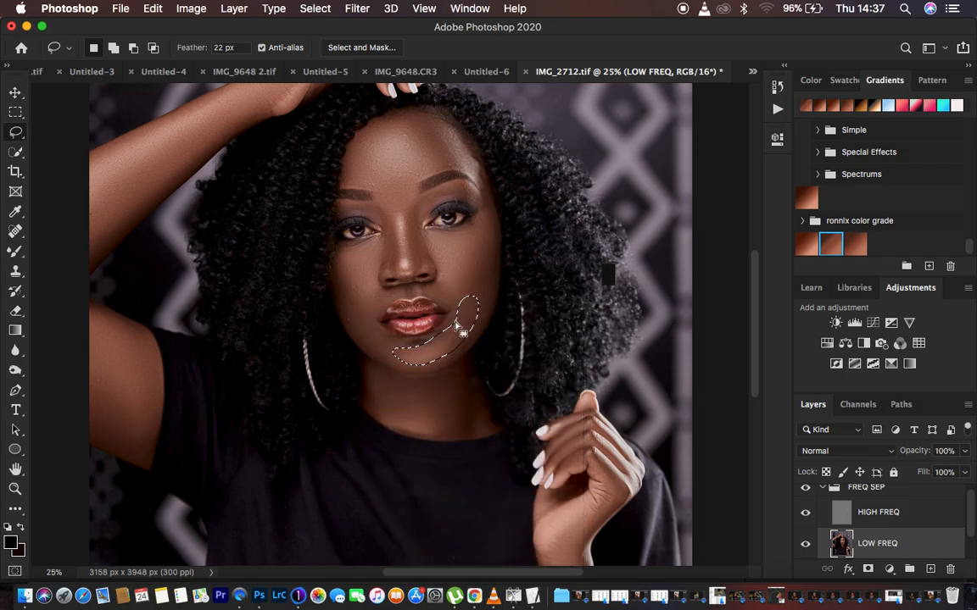
{"action": "right_click", "coordinate": [464, 333]}
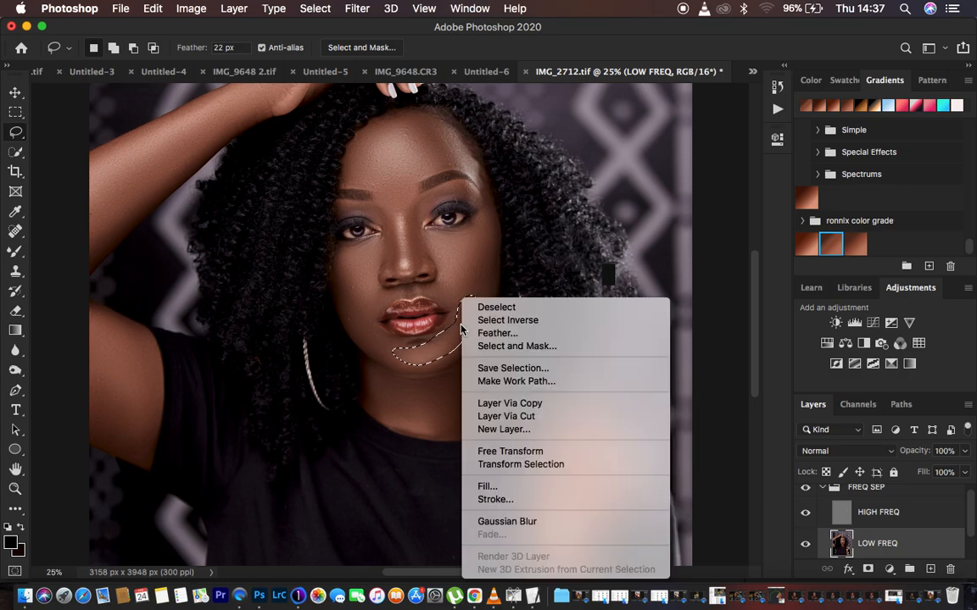
{"action": "left_click", "coordinate": [541, 521]}
{"action": "key", "text": "super+d"}
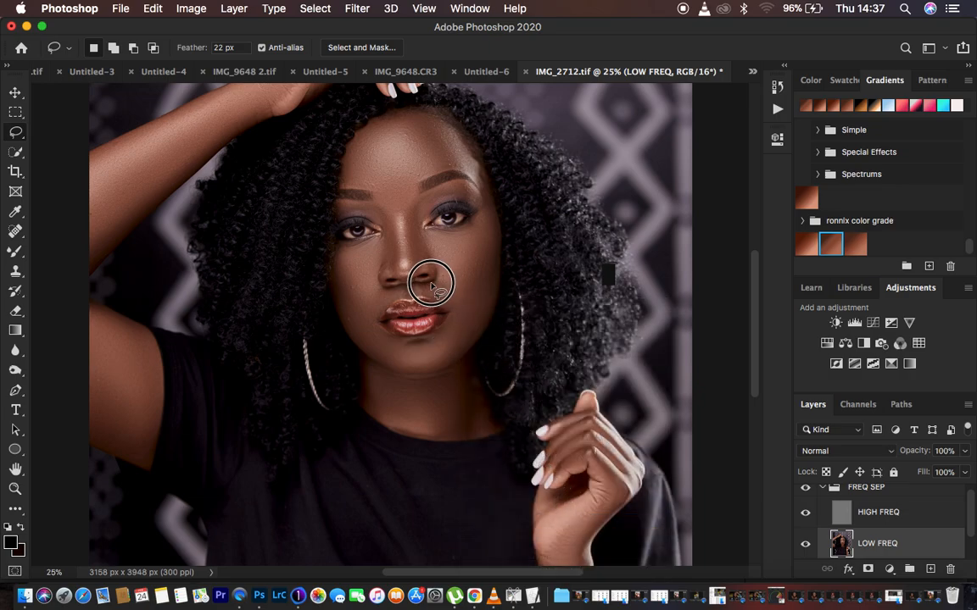
- Lasso and blur the skin between the nose and the image-right mouth corner, and outline the matching area above the lip's other side
{"action": "left_click_drag", "start_coordinate": [451, 283], "coordinate": [452, 301]}
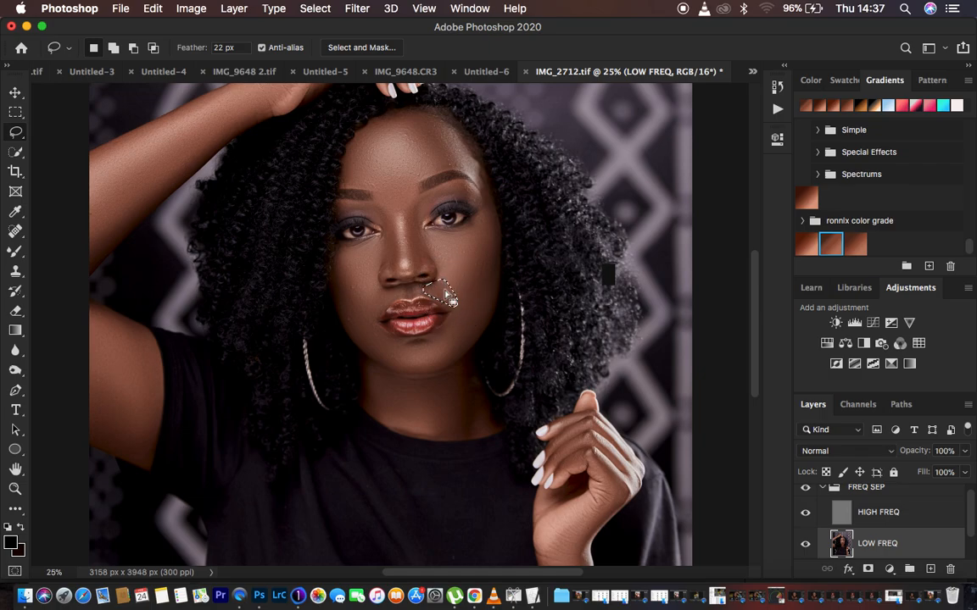
{"action": "right_click", "coordinate": [451, 298]}
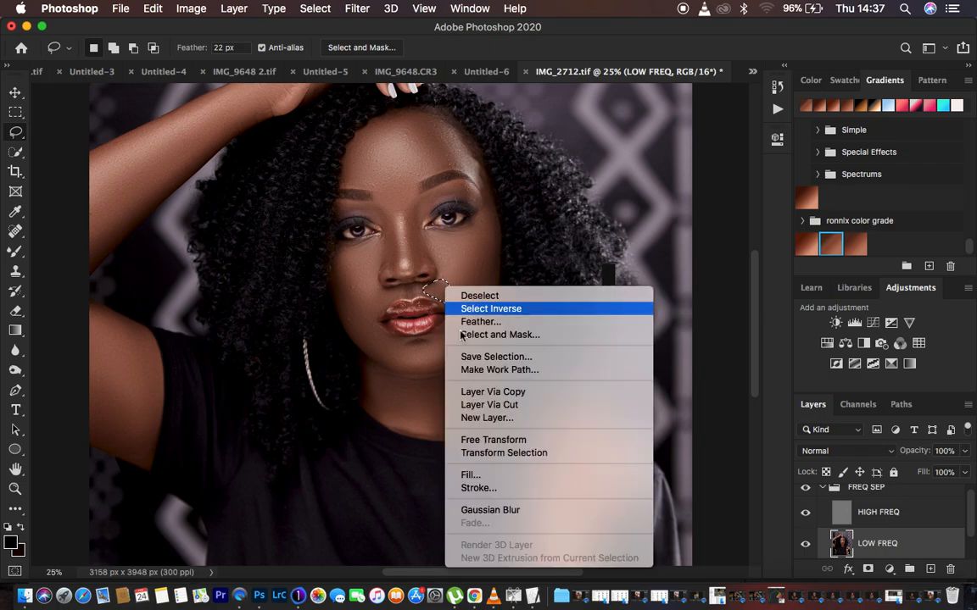
{"action": "left_click", "coordinate": [523, 510]}
{"action": "key", "text": "super+d"}
{"action": "mouse_move", "coordinate": [396, 291]}
{"action": "left_mouse_down"}
{"action": "mouse_move", "coordinate": [361, 325]}
{"action": "mouse_move", "coordinate": [357, 301]}
{"action": "mouse_move", "coordinate": [388, 294]}
{"action": "left_mouse_up"}
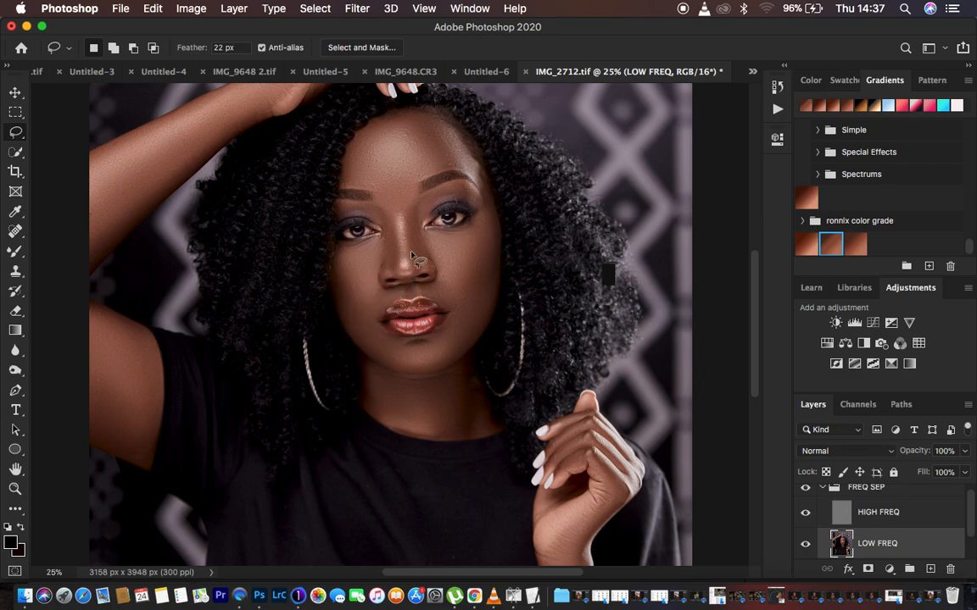
- Lasso the skin between the nose and the image-left mouth corner, repeat the Gaussian Blur on it, and deselect
{"action": "key", "text": "super+plus"}
{"action": "key", "text": "super+plus"}
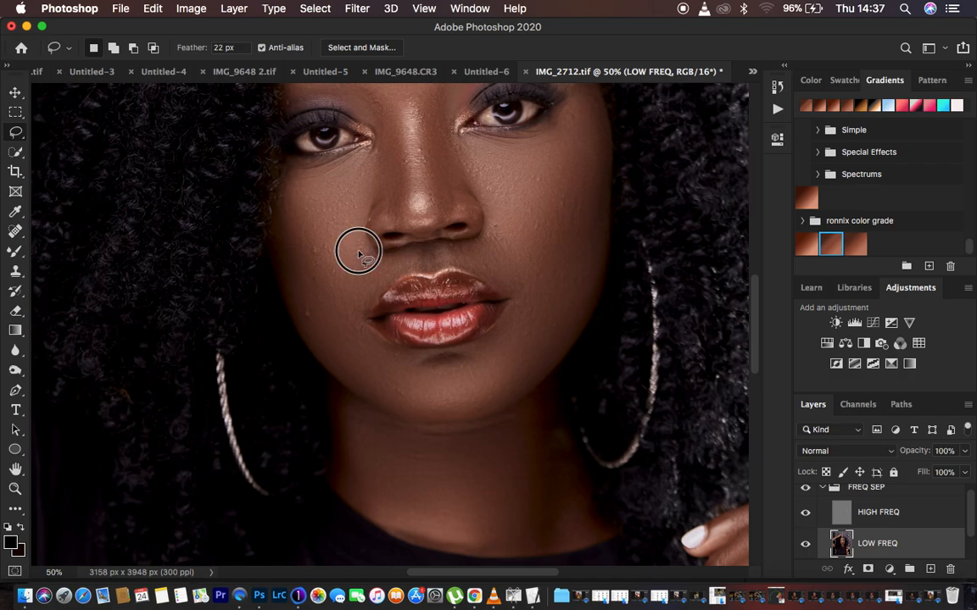
{"action": "mouse_move", "coordinate": [358, 251]}
{"action": "left_mouse_down"}
{"action": "mouse_move", "coordinate": [412, 263]}
{"action": "mouse_move", "coordinate": [364, 313]}
{"action": "mouse_move", "coordinate": [333, 327]}
{"action": "mouse_move", "coordinate": [354, 273]}
{"action": "left_mouse_up"}
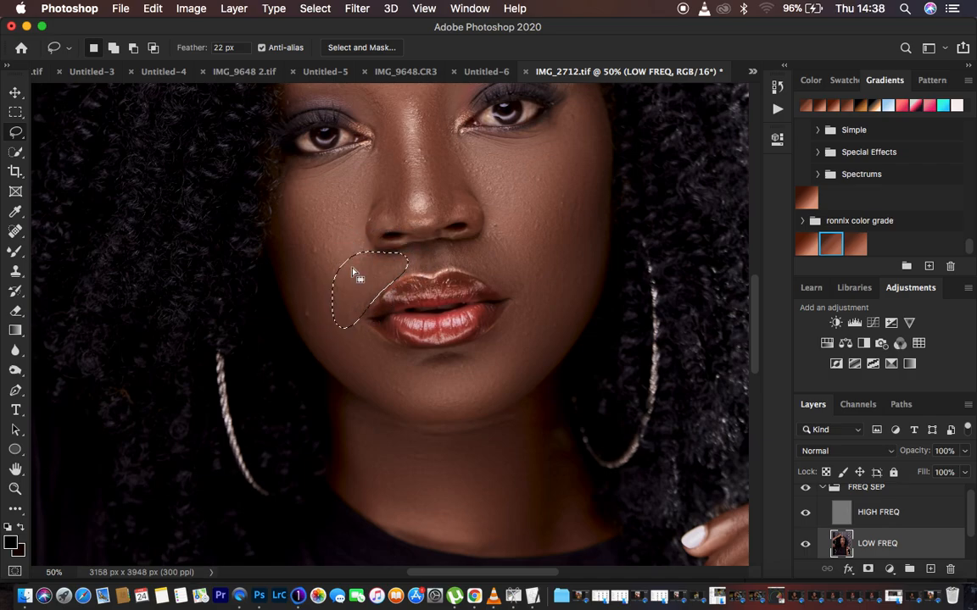
{"action": "right_click", "coordinate": [365, 271]}
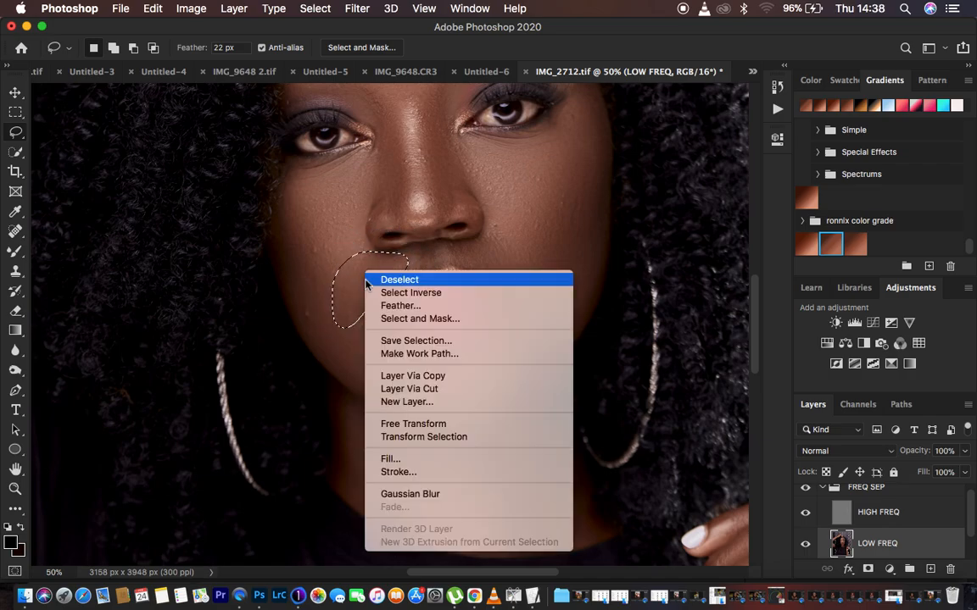
{"action": "left_click", "coordinate": [431, 494]}
{"action": "key", "text": "super+d"}
- Lasso the image-right side of the nose bridge beside the inner eye corner, repeat the Gaussian Blur, and deselect
{"action": "scroll", "coordinate": [530, 263], "scroll_direction": "up", "scroll_amount": 5}
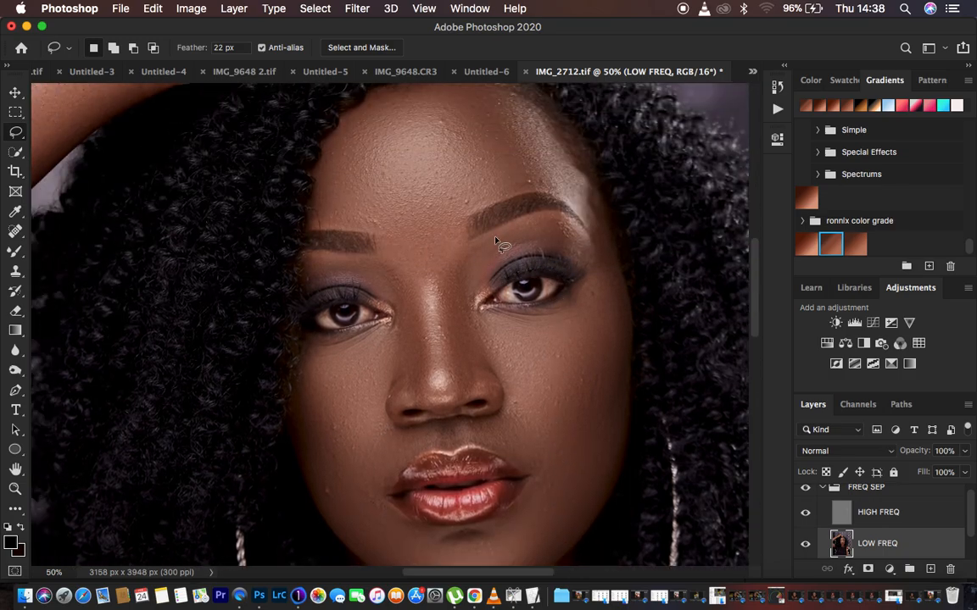
{"action": "mouse_move", "coordinate": [508, 234]}
{"action": "left_mouse_down"}
{"action": "mouse_move", "coordinate": [459, 254]}
{"action": "mouse_move", "coordinate": [435, 294]}
{"action": "mouse_move", "coordinate": [464, 396]}
{"action": "mouse_move", "coordinate": [479, 376]}
{"action": "mouse_move", "coordinate": [510, 373]}
{"action": "mouse_move", "coordinate": [472, 310]}
{"action": "mouse_move", "coordinate": [464, 252]}
{"action": "left_mouse_up"}
{"action": "key", "text": "super+d"}
{"action": "mouse_move", "coordinate": [487, 246]}
{"action": "left_mouse_down"}
{"action": "mouse_move", "coordinate": [439, 268]}
{"action": "mouse_move", "coordinate": [444, 347]}
{"action": "mouse_move", "coordinate": [460, 391]}
{"action": "mouse_move", "coordinate": [504, 371]}
{"action": "mouse_move", "coordinate": [478, 333]}
{"action": "mouse_move", "coordinate": [468, 269]}
{"action": "left_mouse_up"}
{"action": "right_click", "coordinate": [456, 307]}
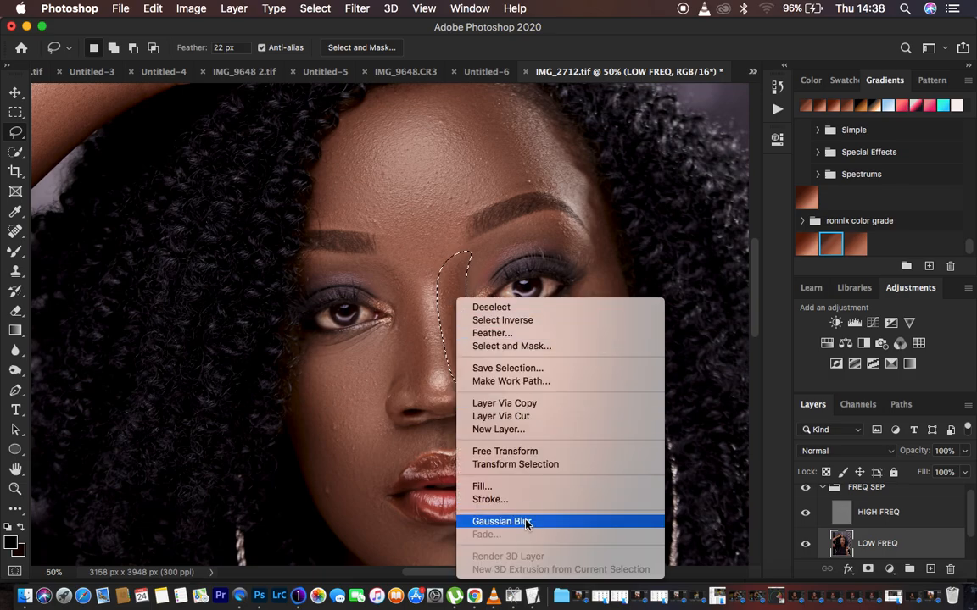
{"action": "left_click", "coordinate": [509, 521]}
{"action": "key", "text": "super+d"}
- Lasso and blur the strip along the image-left side of the nose bridge, and deselect
{"action": "mouse_move", "coordinate": [358, 266]}
{"action": "left_mouse_down"}
{"action": "mouse_move", "coordinate": [405, 270]}
{"action": "mouse_move", "coordinate": [427, 399]}
{"action": "mouse_move", "coordinate": [373, 374]}
{"action": "mouse_move", "coordinate": [390, 343]}
{"action": "mouse_move", "coordinate": [380, 265]}
{"action": "left_mouse_up"}
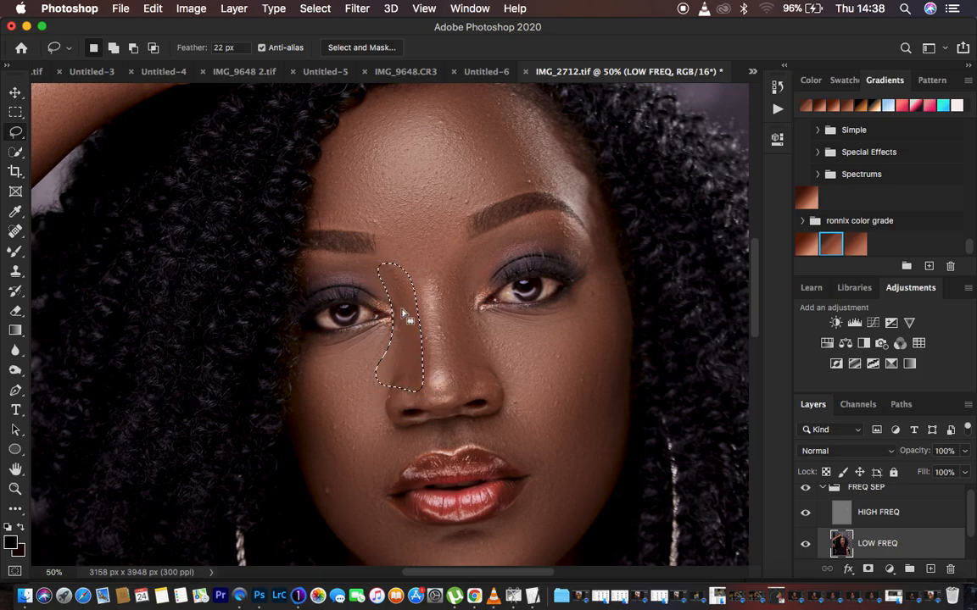
{"action": "right_click", "coordinate": [406, 315]}
{"action": "left_click", "coordinate": [480, 521]}
{"action": "key", "text": "super+d"}
- Compare the whole portrait with and without the FREQ SEP group
{"action": "key", "text": "super+minus"}
{"action": "key", "text": "super+minus"}
{"action": "key", "text": "super+minus"}
{"action": "key", "text": "super+minus"}
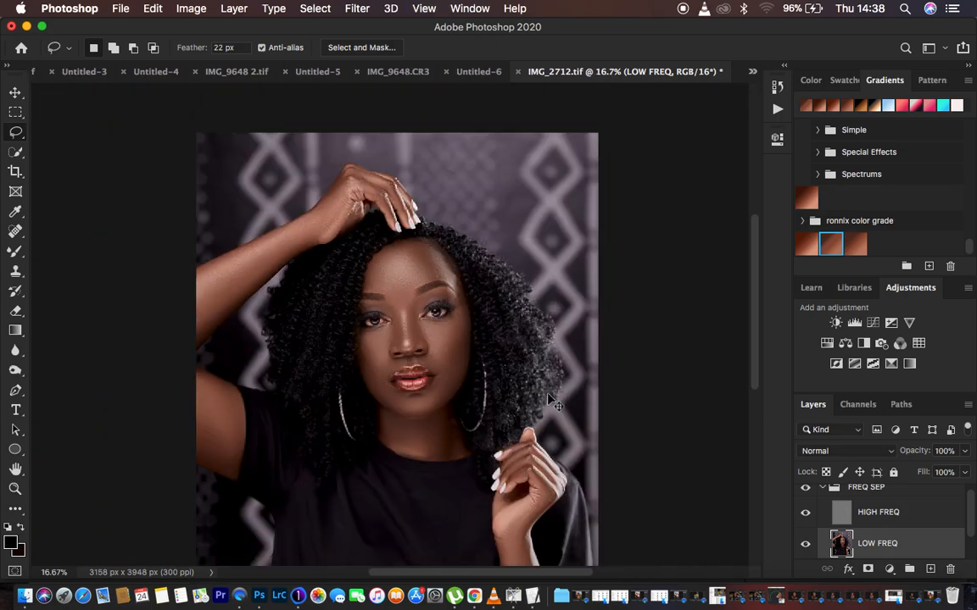
{"action": "key", "text": "super+0"}
{"action": "key", "text": "super+minus"}
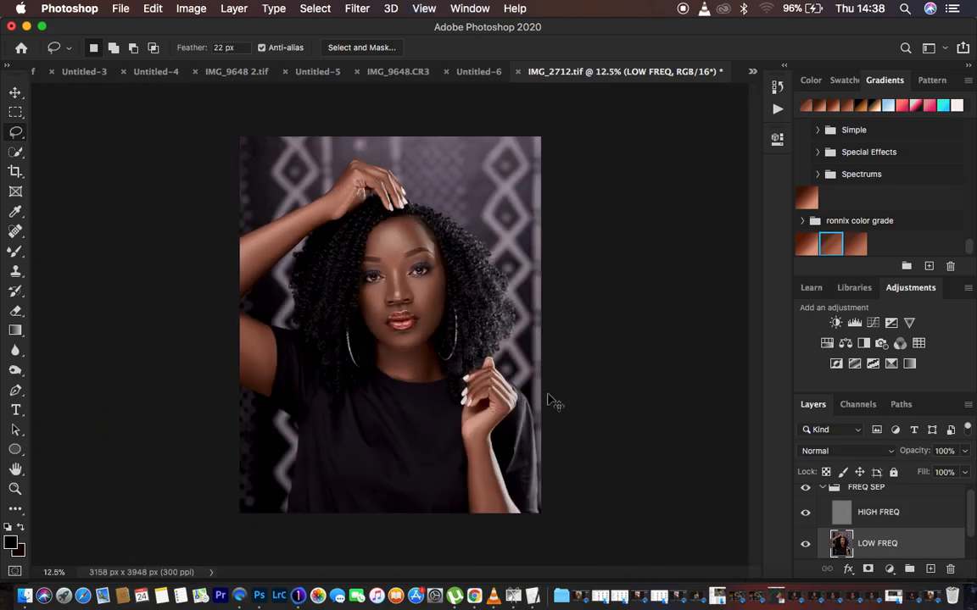
{"action": "left_click", "coordinate": [805, 490]}
- Lasso the highlight strip down the centre of the nose and repeat the Gaussian Blur on it
{"action": "key", "text": "super+plus"}
{"action": "key", "text": "super+plus"}
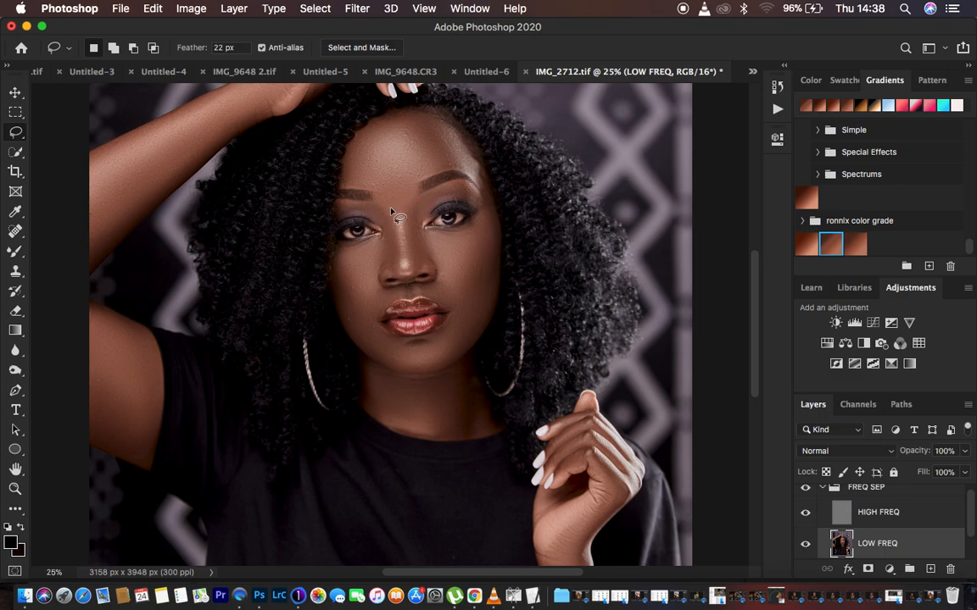
{"action": "mouse_move", "coordinate": [390, 209]}
{"action": "left_mouse_down"}
{"action": "mouse_move", "coordinate": [416, 265]}
{"action": "mouse_move", "coordinate": [406, 273]}
{"action": "mouse_move", "coordinate": [395, 266]}
{"action": "mouse_move", "coordinate": [390, 211]}
{"action": "left_mouse_up"}
{"action": "right_click", "coordinate": [405, 243]}
{"action": "left_click", "coordinate": [458, 453]}
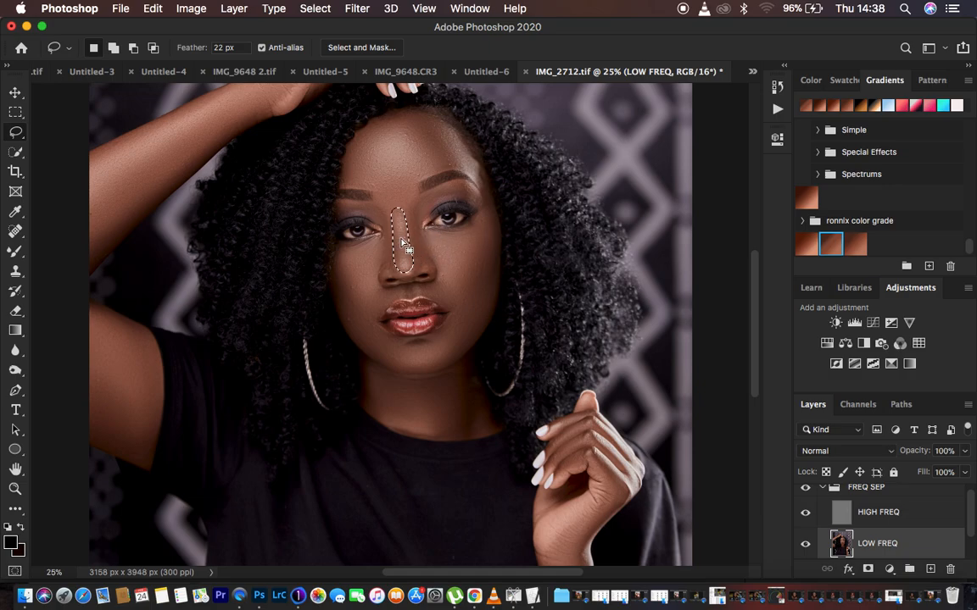
- Fade the Gaussian Blur on the nose highlight to 6% opacity and deselect
{"action": "right_click", "coordinate": [402, 244]}
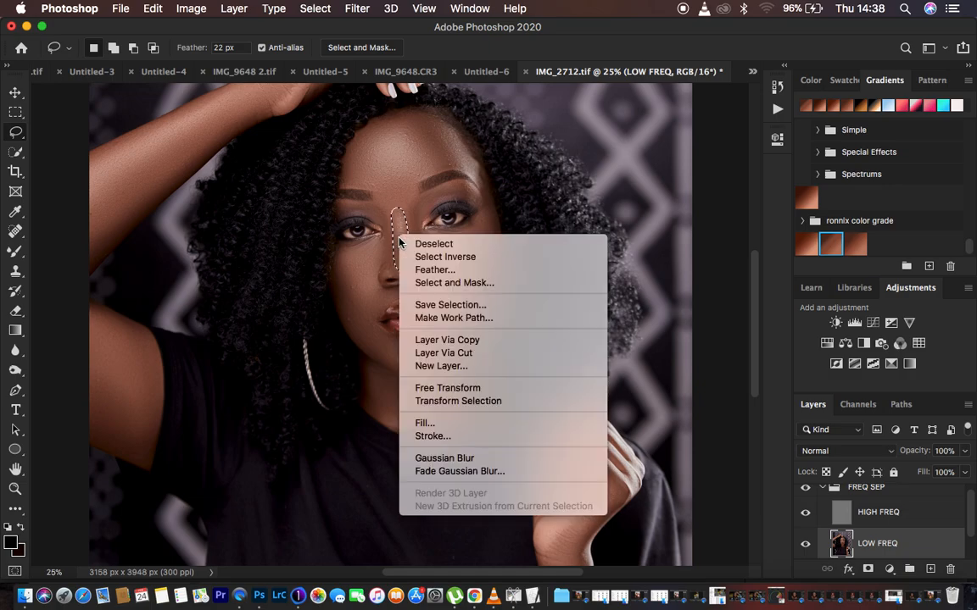
{"action": "left_click", "coordinate": [458, 471]}
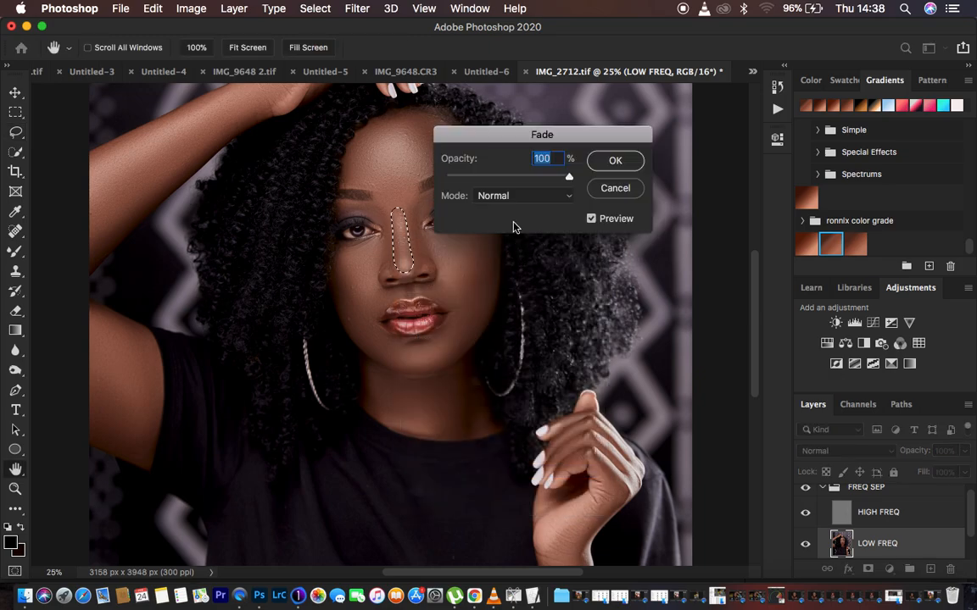
{"action": "left_click", "coordinate": [454, 179]}
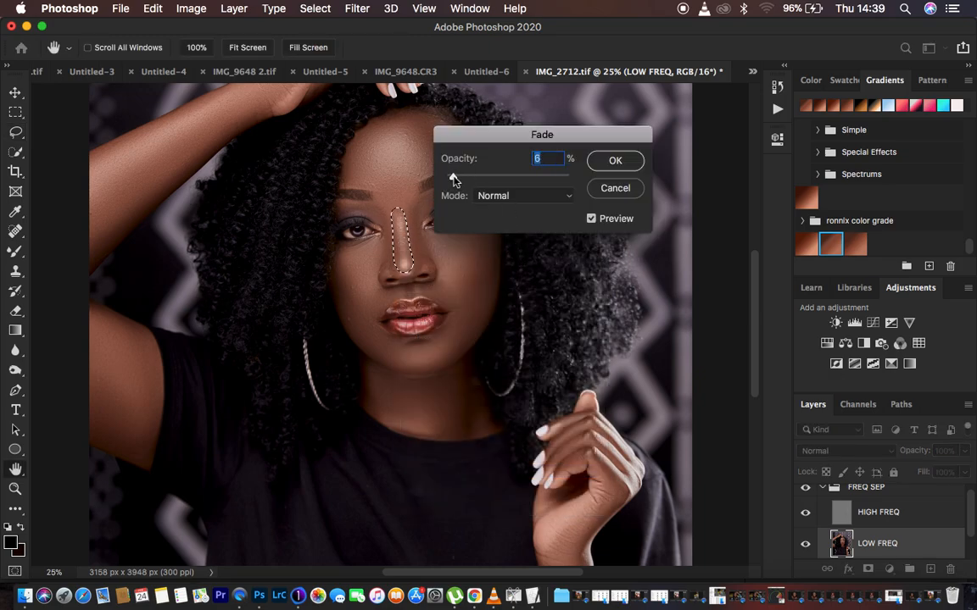
{"action": "left_click", "coordinate": [615, 160]}
{"action": "key", "text": "super+d"}
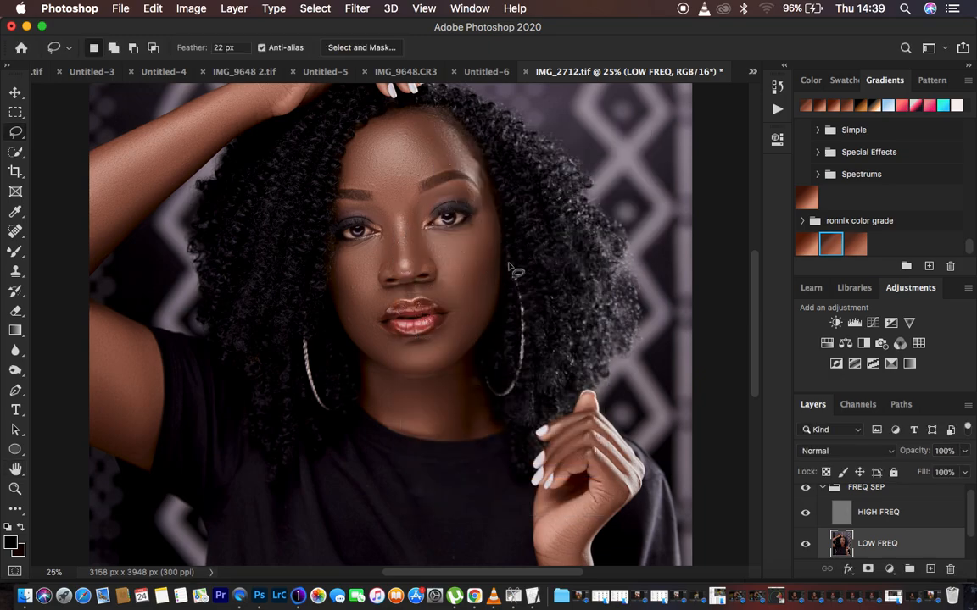
- Select the HIGH FREQ layer and set up the Clone Stamp tool to sample the Current Layer
{"action": "key", "text": "super+minus"}
{"action": "key", "text": "super+minus"}
{"action": "key", "text": "super+minus"}
{"action": "key", "text": "super+equal"}
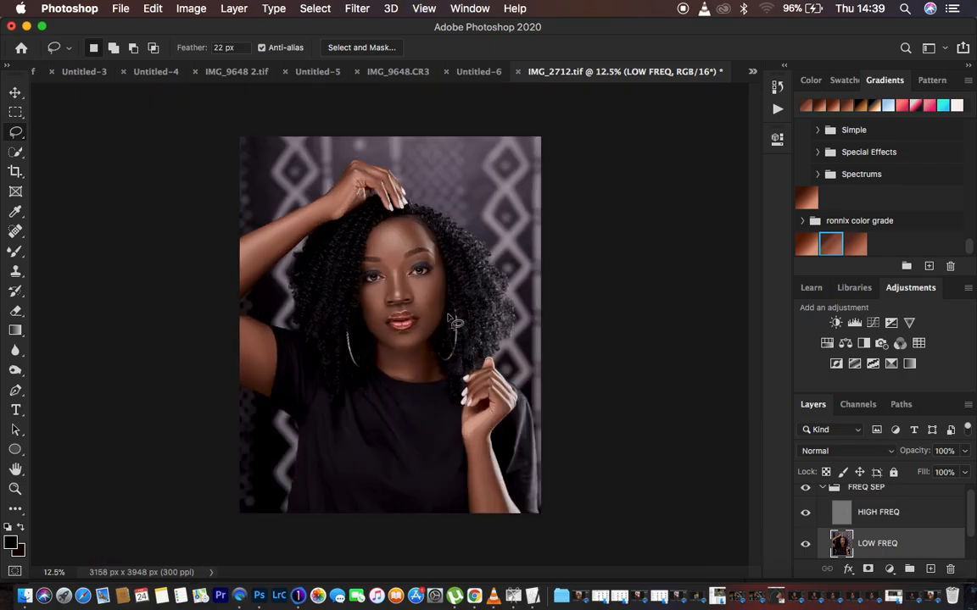
{"action": "left_click", "coordinate": [900, 514]}
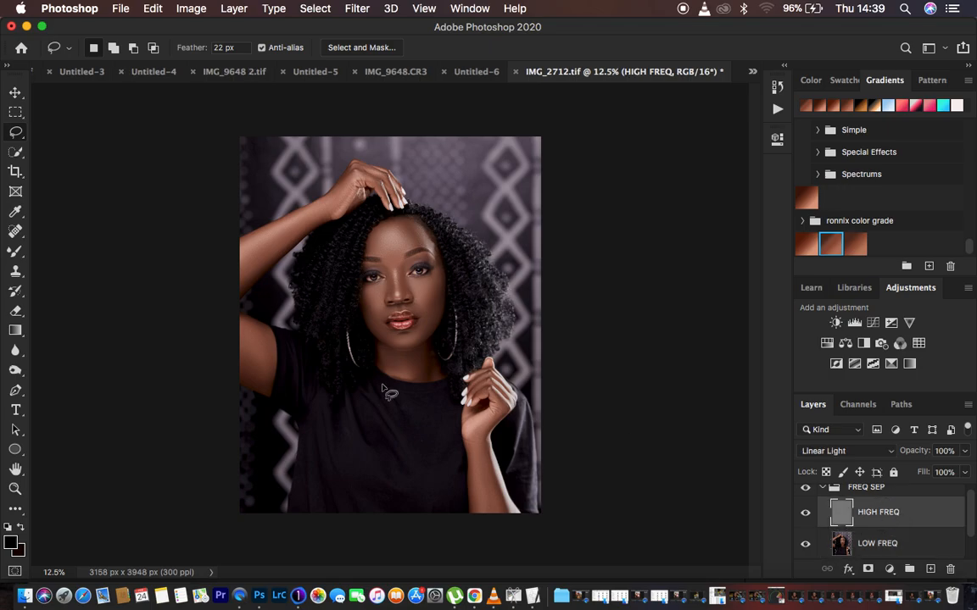
{"action": "left_click", "coordinate": [16, 273]}
{"action": "left_click", "coordinate": [107, 47]}
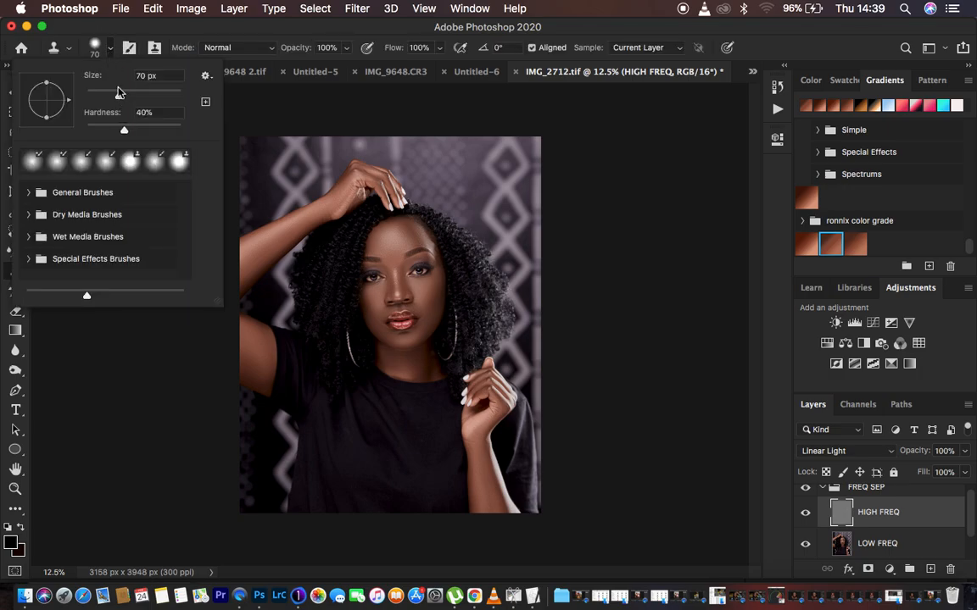
{"action": "left_click", "coordinate": [111, 51]}
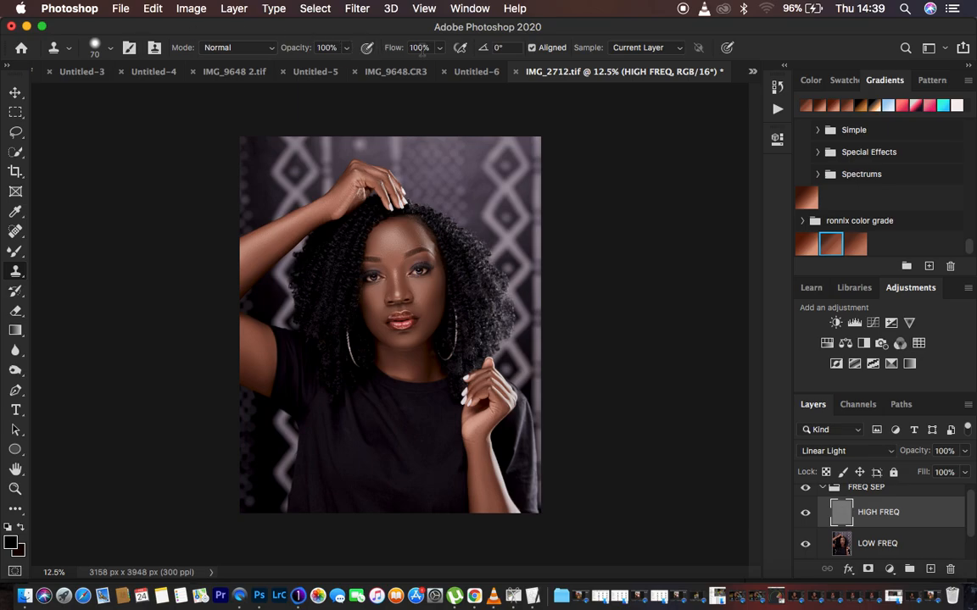
{"action": "left_click", "coordinate": [638, 50]}
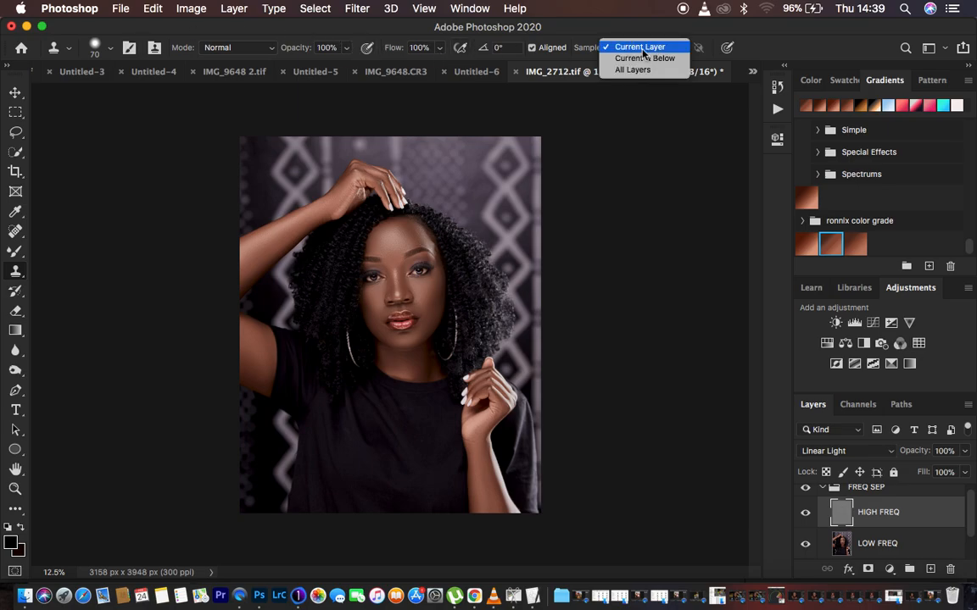
{"action": "left_click", "coordinate": [643, 47]}
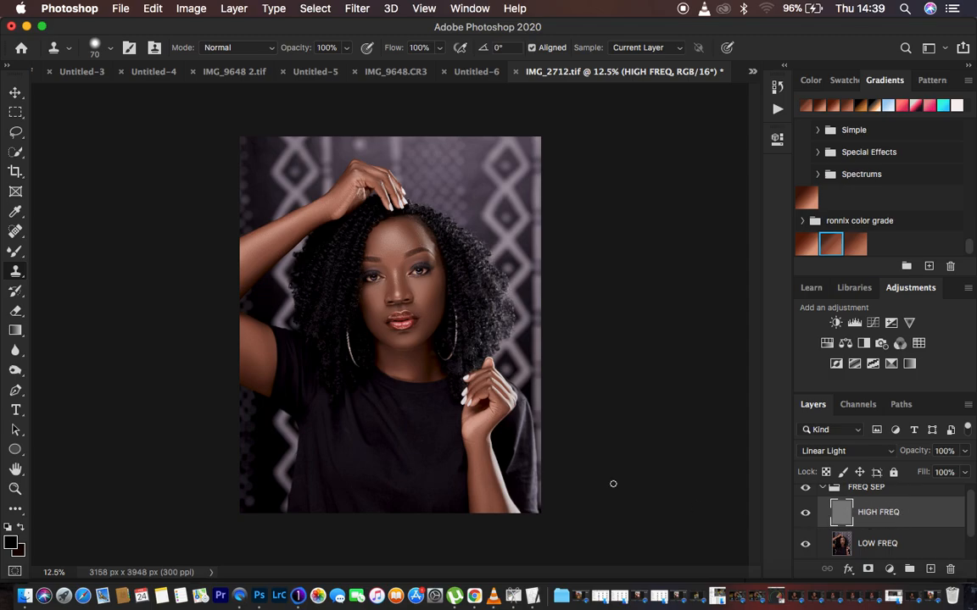
- With a Clone Stamp brush reduced to 30 px, clone clean texture over the bumps on the image-left cheek
{"action": "key", "text": "super+equal"}
{"action": "key", "text": "super+equal"}
{"action": "key", "text": "super+equal"}
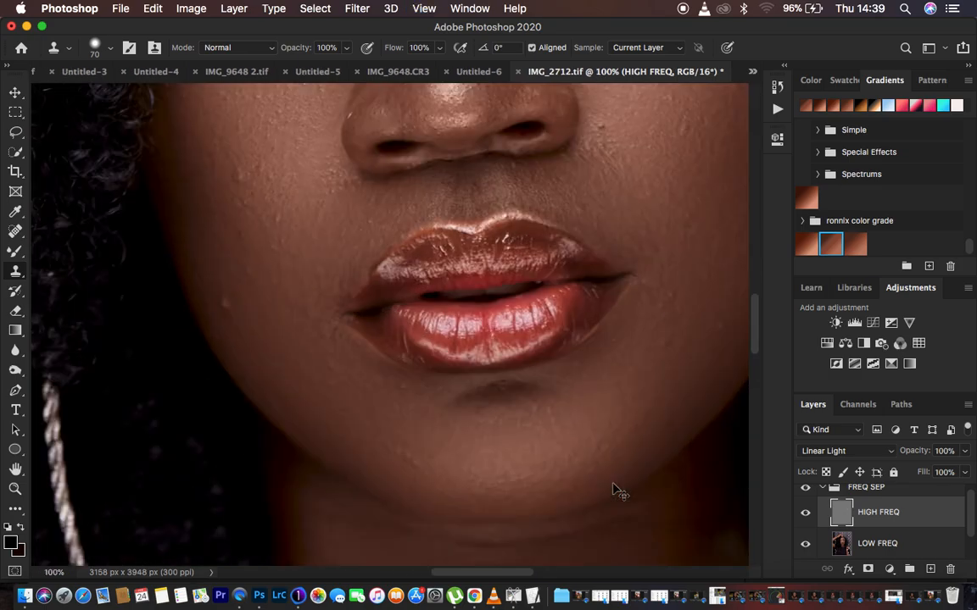
{"action": "key", "text": "super+minus"}
{"action": "key", "text": "bracketleft"}
{"action": "key", "text": "bracketleft"}
{"action": "key", "text": "bracketleft"}
{"action": "key", "text": "bracketleft"}
{"action": "key", "text": "bracketleft"}
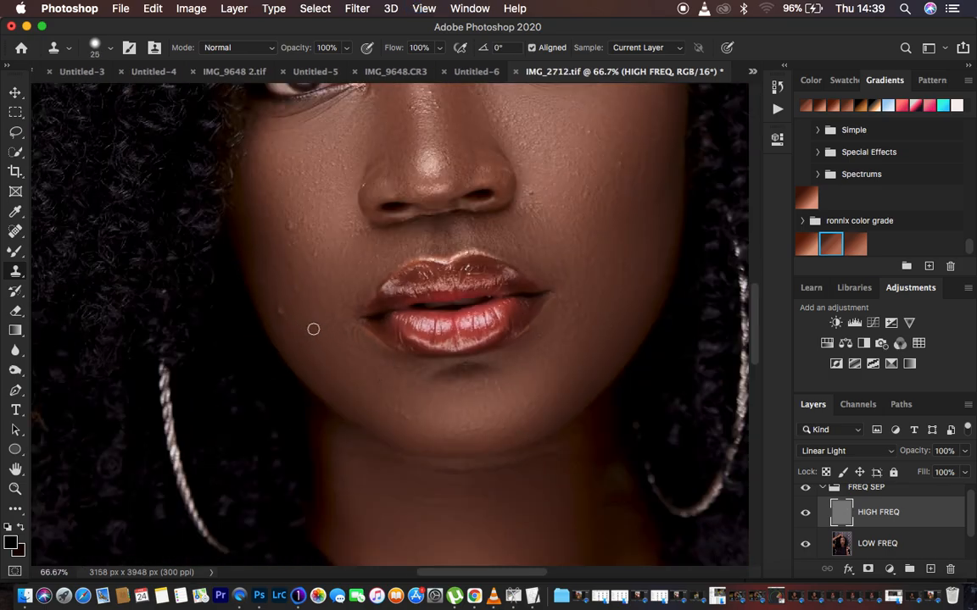
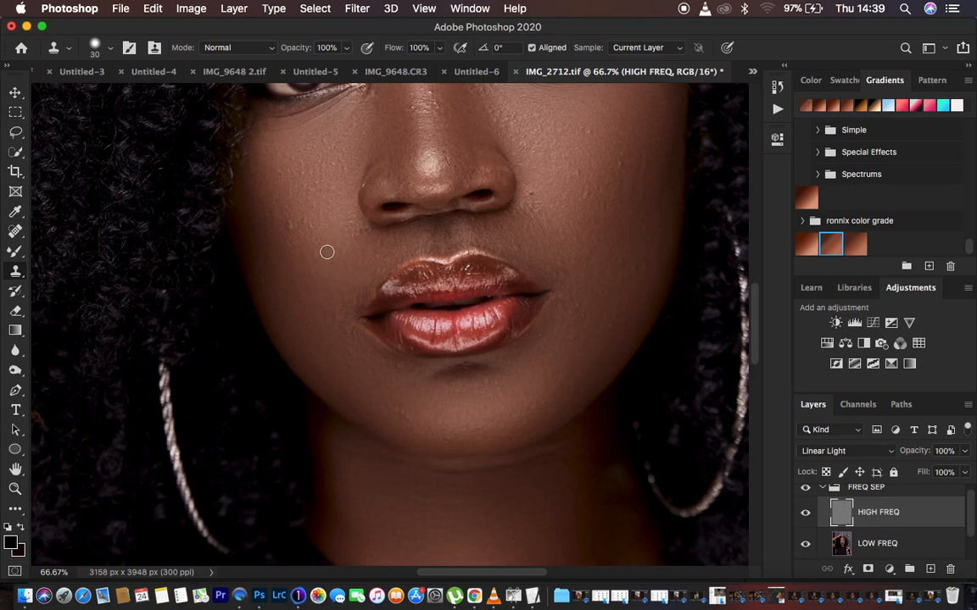
{"action": "mouse_move", "coordinate": [319, 244]}
{"action": "left_mouse_down"}
{"action": "mouse_move", "coordinate": [316, 223]}
{"action": "mouse_move", "coordinate": [298, 213]}
{"action": "left_mouse_up"}
{"action": "left_click", "coordinate": [312, 233], "text": "alt"}
{"action": "left_click", "coordinate": [294, 226]}
{"action": "left_click", "coordinate": [310, 238], "text": "alt"}
{"action": "left_click", "coordinate": [290, 249]}
{"action": "left_click", "coordinate": [290, 265], "text": "alt"}
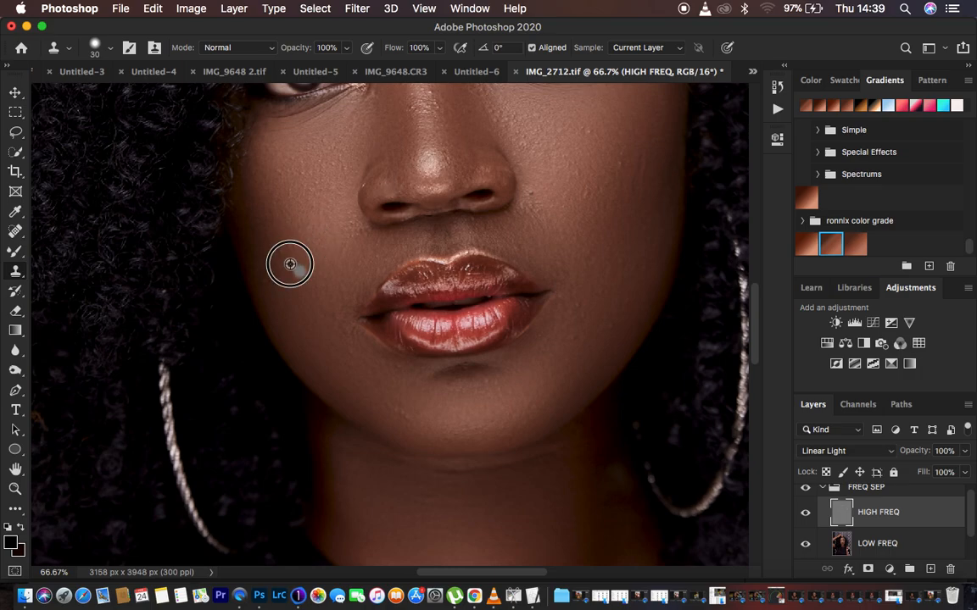
- Clone clean skin texture over the bumps beside both nostrils
{"action": "left_click", "coordinate": [374, 181], "text": "alt"}
{"action": "left_click", "coordinate": [366, 188]}
{"action": "left_click", "coordinate": [543, 202], "text": "alt"}
{"action": "left_click", "coordinate": [533, 189]}
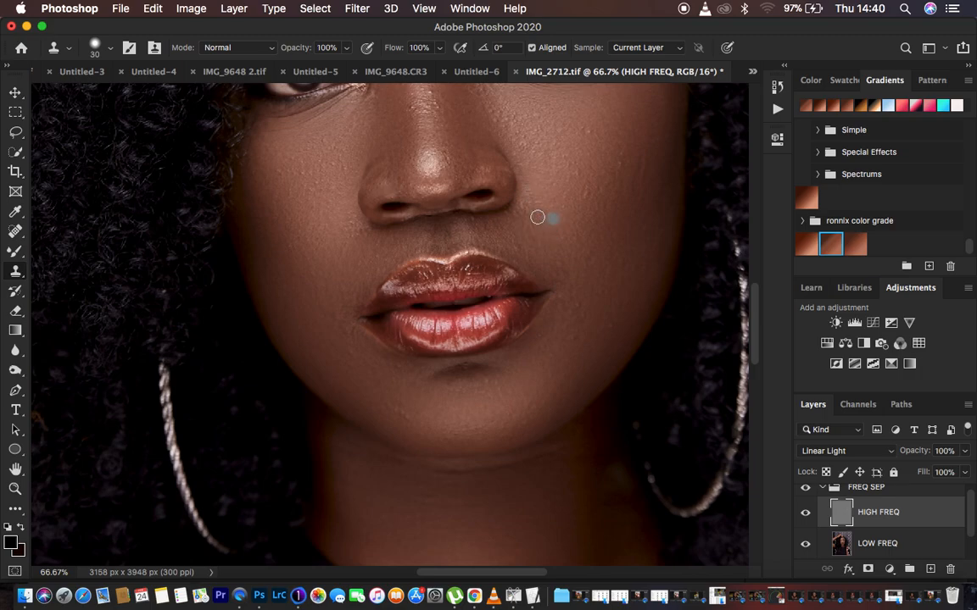
- Enlarge the Clone Stamp brush to 40 px and clean the skin beside the image-right mouth corner
{"action": "key", "text": "bracketright"}
{"action": "left_click", "coordinate": [606, 332], "text": "alt"}
{"action": "left_click", "coordinate": [580, 333]}
{"action": "left_click", "coordinate": [599, 323], "text": "alt"}
{"action": "left_click", "coordinate": [569, 298]}
- Clone clean texture over the blemishes above the upper lip and between the nose and both mouth corners
{"action": "left_click", "coordinate": [361, 251], "text": "alt"}
{"action": "left_click", "coordinate": [340, 248]}
{"action": "left_click", "coordinate": [496, 228]}
{"action": "left_click", "coordinate": [488, 223]}
{"action": "left_click", "coordinate": [561, 265], "text": "alt"}
{"action": "left_click", "coordinate": [521, 249]}
- Clone clean skin texture over the blemishes on the chin and below the image-left mouth corner
{"action": "left_click", "coordinate": [439, 444], "text": "alt"}
{"action": "left_click", "coordinate": [409, 419]}
{"action": "left_click", "coordinate": [393, 407]}
{"action": "left_click", "coordinate": [405, 387]}
{"action": "left_click", "coordinate": [401, 370]}
{"action": "left_click", "coordinate": [382, 372], "text": "alt"}
{"action": "left_click", "coordinate": [377, 359]}
{"action": "left_click", "coordinate": [367, 366], "text": "alt"}
{"action": "left_click", "coordinate": [497, 387], "text": "alt"}
{"action": "left_click", "coordinate": [532, 412]}
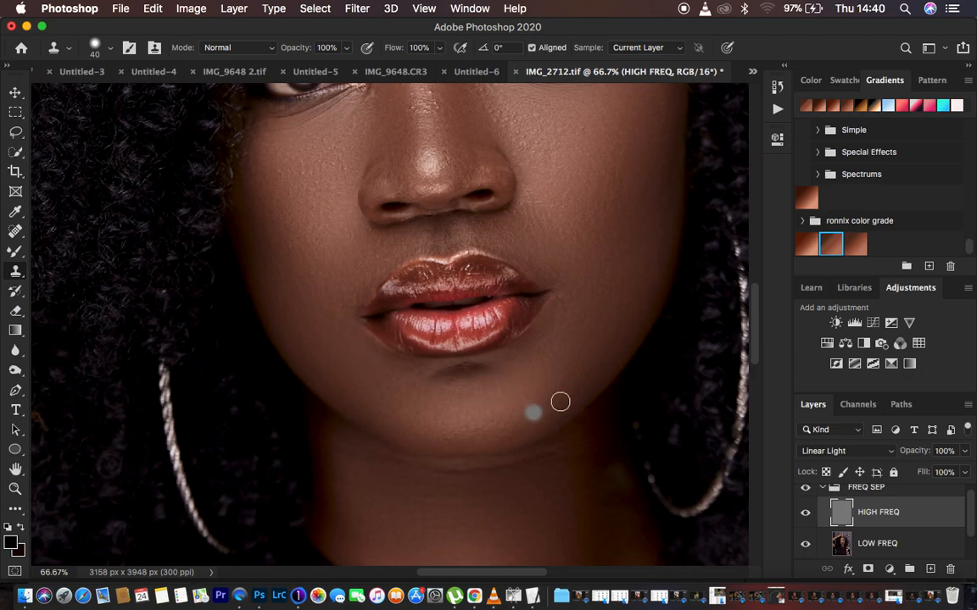
- Clone clean texture over the skin below the image-right eye and along that side of the nose
{"action": "scroll", "coordinate": [585, 271], "scroll_direction": "up", "scroll_amount": 3}
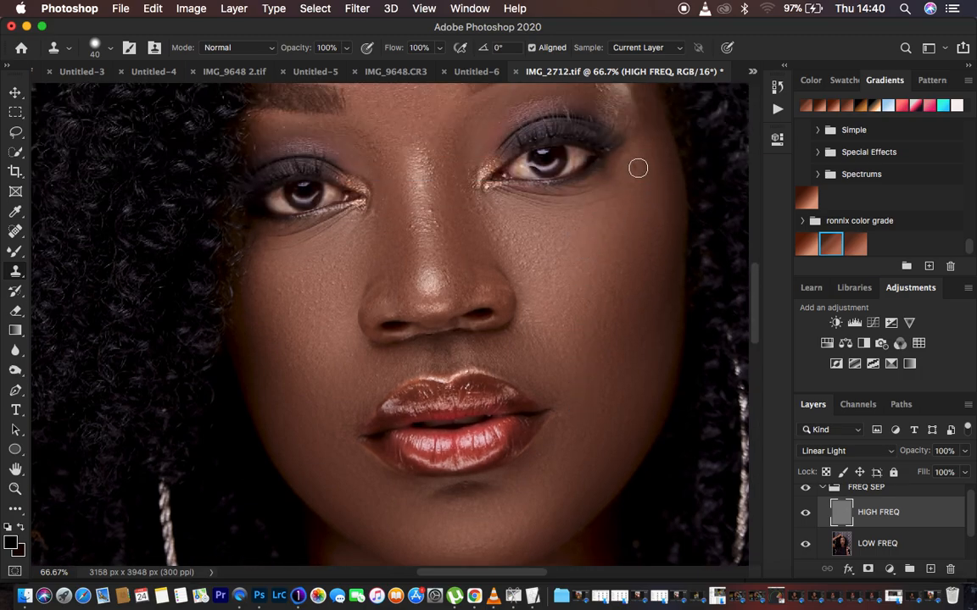
{"action": "left_click_drag", "start_coordinate": [621, 196], "coordinate": [539, 210]}
{"action": "left_click", "coordinate": [555, 272], "text": "alt"}
{"action": "left_click", "coordinate": [509, 226], "text": "alt"}
{"action": "left_click", "coordinate": [494, 228]}
{"action": "left_click", "coordinate": [515, 247], "text": "alt"}
{"action": "left_click", "coordinate": [484, 252]}
- Clone clean skin texture over the spots on the image-right side of the upper nose bridge
{"action": "left_click", "coordinate": [411, 234], "text": "alt"}
{"action": "left_click", "coordinate": [459, 231]}
{"action": "left_click", "coordinate": [447, 235], "text": "alt"}
{"action": "left_click", "coordinate": [450, 220]}
- Clone clean texture over the bumps above the image-right eyebrow and across the upper forehead
{"action": "scroll", "coordinate": [544, 244], "scroll_direction": "up", "scroll_amount": 6}
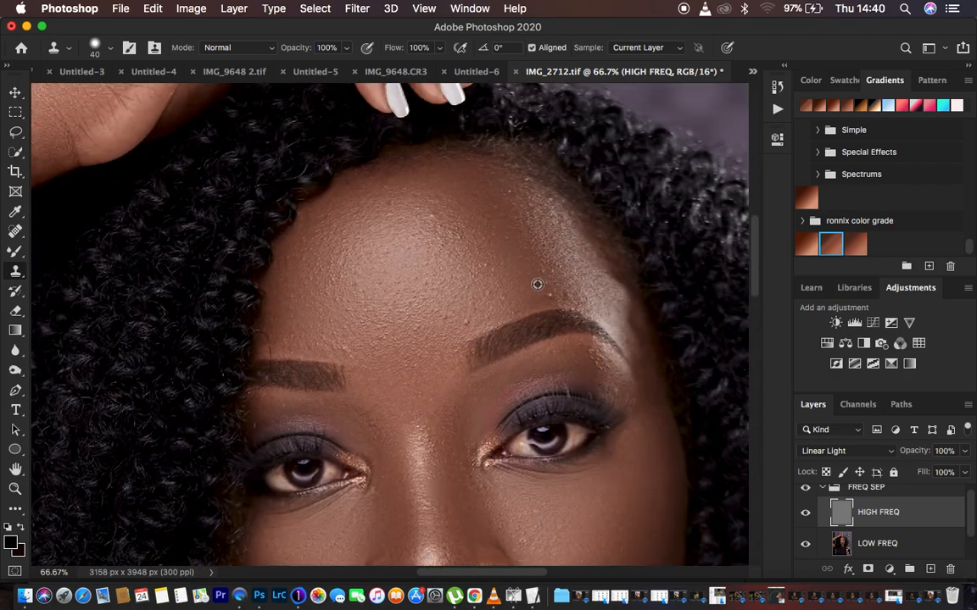
{"action": "left_click", "coordinate": [538, 284], "text": "alt"}
{"action": "left_click", "coordinate": [551, 296]}
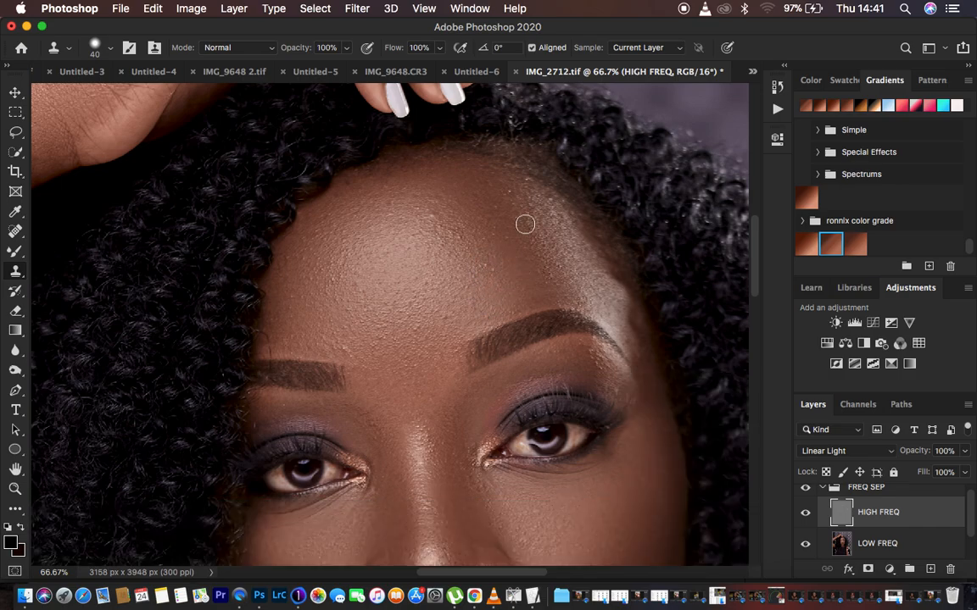
{"action": "left_click", "coordinate": [457, 234], "text": "alt"}
{"action": "left_click_drag", "start_coordinate": [443, 238], "coordinate": [451, 219]}
{"action": "left_click", "coordinate": [439, 217], "text": "alt"}
{"action": "left_click", "coordinate": [469, 189]}
{"action": "left_click", "coordinate": [449, 189]}
{"action": "left_click", "coordinate": [418, 208], "text": "alt"}
{"action": "left_click", "coordinate": [399, 208]}
- Clone clean texture over the bumps above the image-left eyebrow, between the brows and across the middle of the forehead
{"action": "left_click", "coordinate": [365, 355]}
{"action": "left_click", "coordinate": [345, 346]}
{"action": "left_click", "coordinate": [422, 341]}
{"action": "left_click", "coordinate": [418, 332]}
{"action": "left_click", "coordinate": [497, 305], "text": "alt"}
{"action": "left_click", "coordinate": [482, 305]}
{"action": "left_click", "coordinate": [429, 286]}
{"action": "left_click", "coordinate": [355, 288]}
{"action": "left_click", "coordinate": [440, 260], "text": "alt"}
{"action": "left_click", "coordinate": [440, 240]}
- Touch up the skin texture across the middle of the face with the 40 px Clone Stamp brush
{"action": "key", "text": "super+minus"}
{"action": "key", "text": "super+minus"}
{"action": "key", "text": "super+minus"}
{"action": "key", "text": "super+minus"}
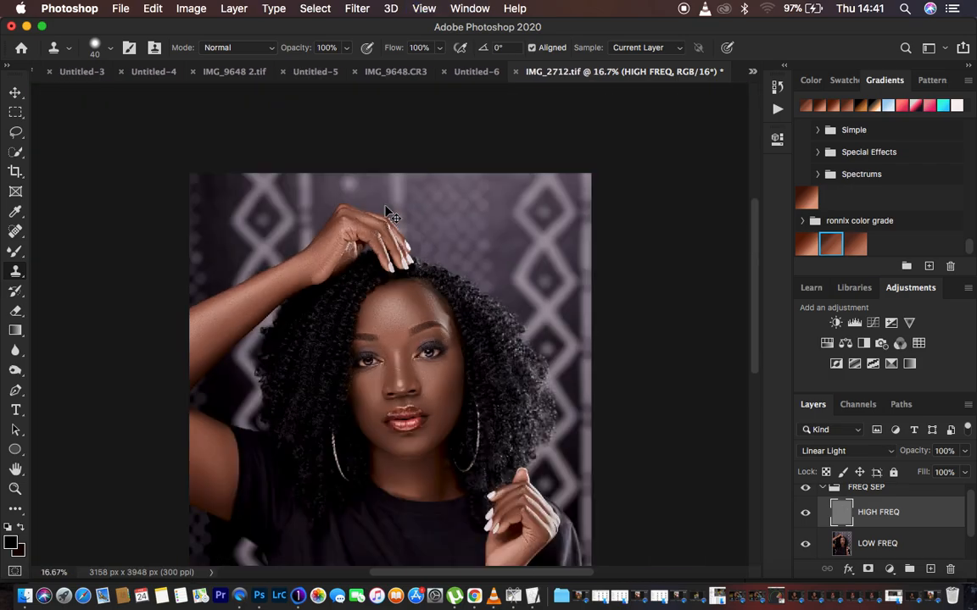
{"action": "key", "text": "super+plus"}
{"action": "key", "text": "super+plus"}
{"action": "left_click", "coordinate": [419, 391], "text": "alt"}
{"action": "left_click_drag", "start_coordinate": [526, 429], "coordinate": [460, 433]}
- Inspect the neck, shirt, forearm and whole portrait for remaining texture blemishes, with the Clone Stamp brush enlarged to 90 px
{"action": "scroll", "coordinate": [451, 306], "scroll_direction": "down", "scroll_amount": 15}
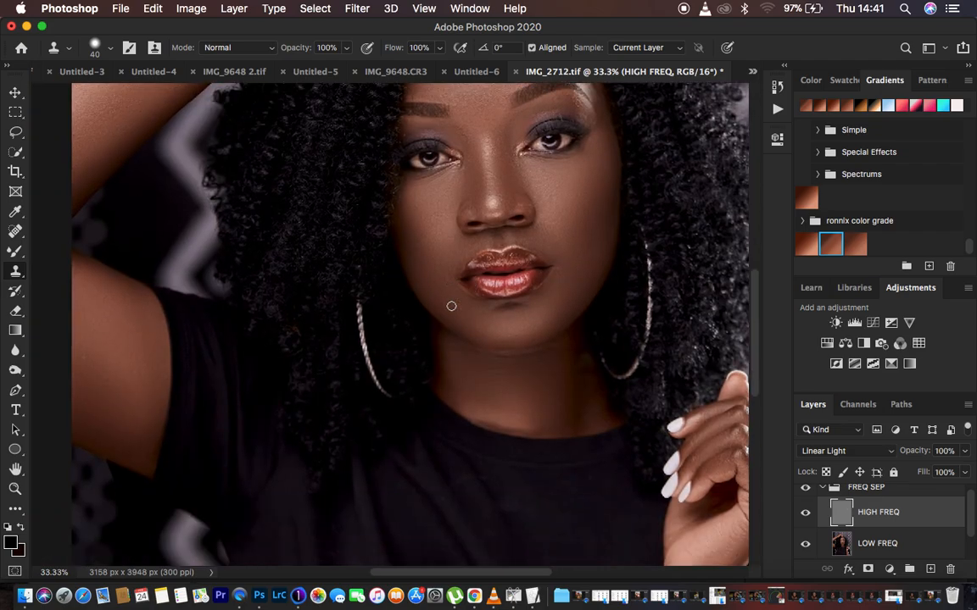
{"action": "scroll", "coordinate": [451, 306], "scroll_direction": "down", "scroll_amount": 5}
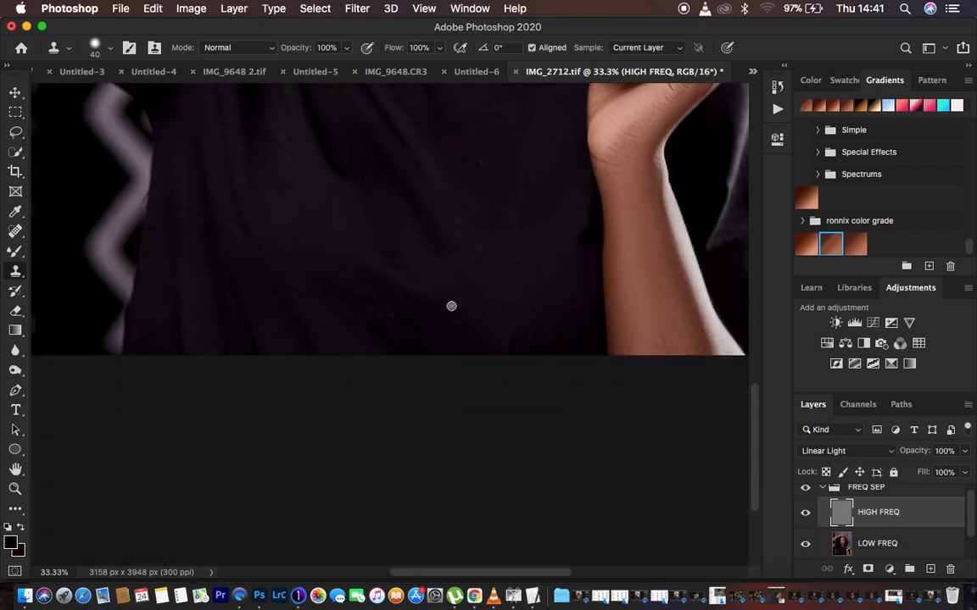
{"action": "key", "text": "bracketright"}
{"action": "key", "text": "super+minus"}
{"action": "key", "text": "super+minus"}
{"action": "key", "text": "super+minus"}
{"action": "key", "text": "super+minus"}
{"action": "key", "text": "super+minus"}
{"action": "key", "text": "super+plus"}
{"action": "key", "text": "super+plus"}
{"action": "key", "text": "super+plus"}
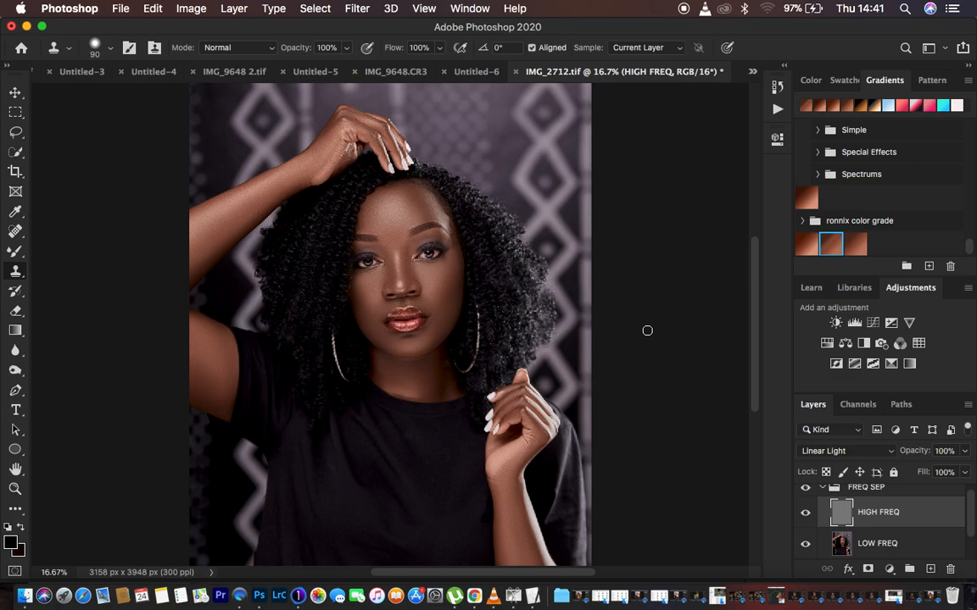
- Collapse the FREQ SEP group and toggle its visibility off and on to compare the retouch with the original
{"action": "left_click", "coordinate": [826, 490]}
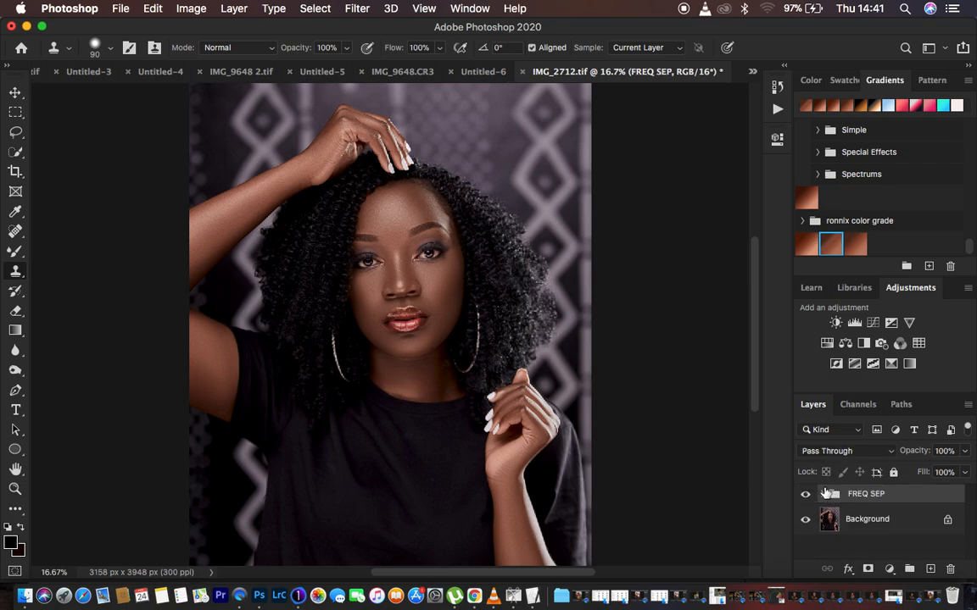
{"action": "left_click", "coordinate": [808, 494]}
{"action": "left_click", "coordinate": [807, 494]}
- Add a Curves adjustment layer above the FREQ SEP group and raise its RGB midtones to brighten the portrait
{"action": "left_click", "coordinate": [889, 570]}
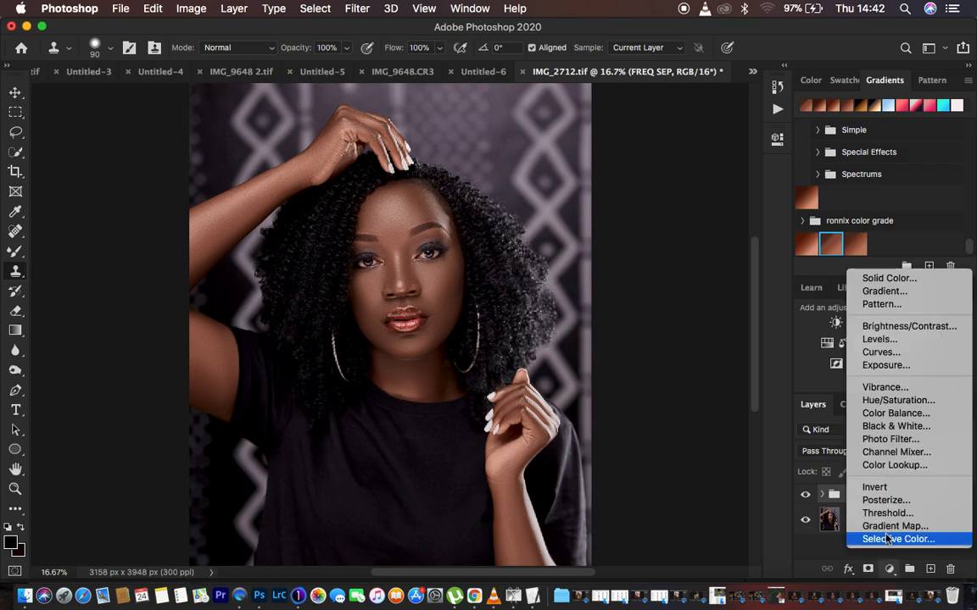
{"action": "left_click", "coordinate": [720, 360]}
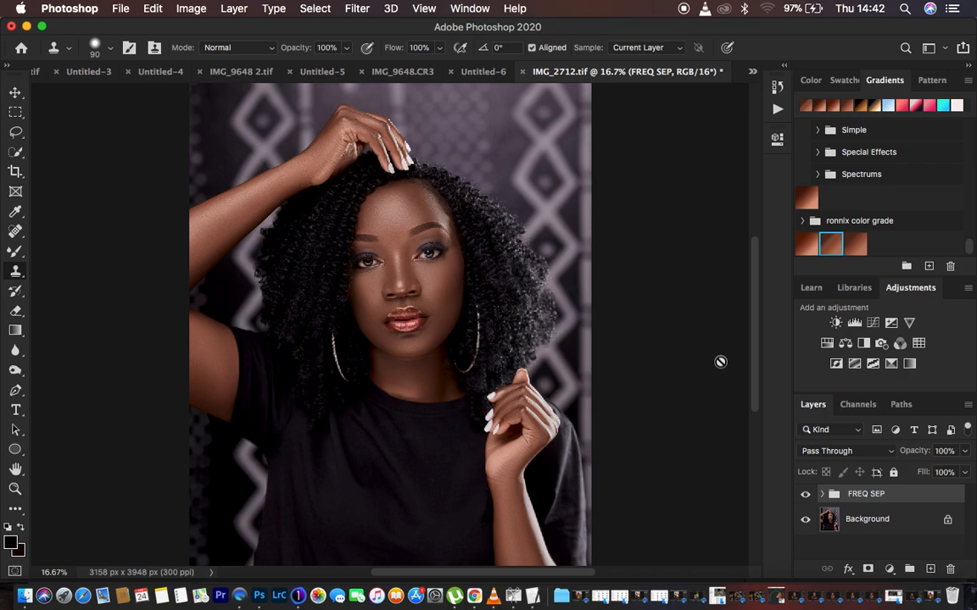
{"action": "left_click", "coordinate": [889, 569]}
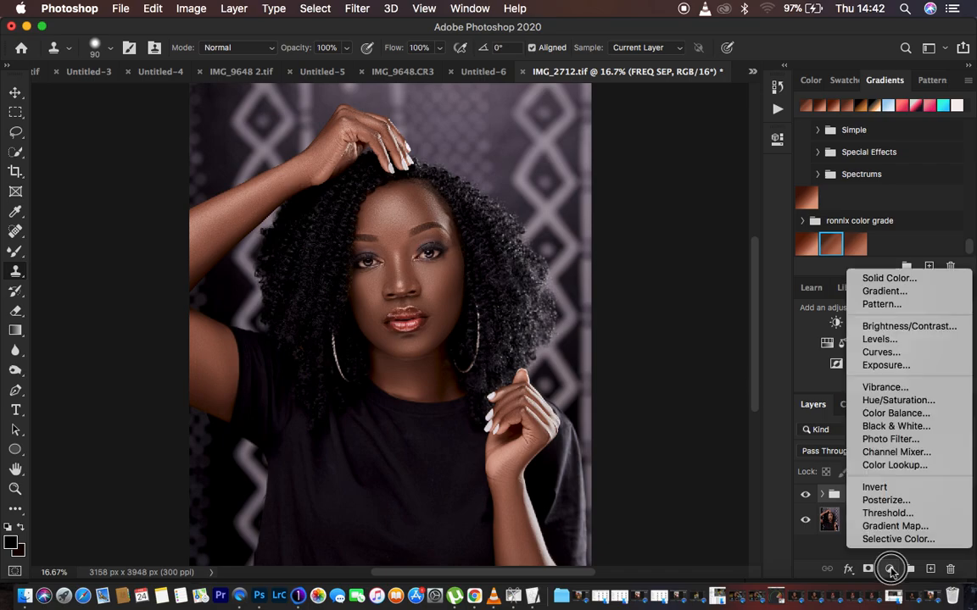
{"action": "left_click", "coordinate": [880, 352]}
{"action": "mouse_move", "coordinate": [640, 317]}
{"action": "left_mouse_down"}
{"action": "mouse_move", "coordinate": [625, 290]}
{"action": "mouse_move", "coordinate": [629, 301]}
{"action": "left_mouse_up"}
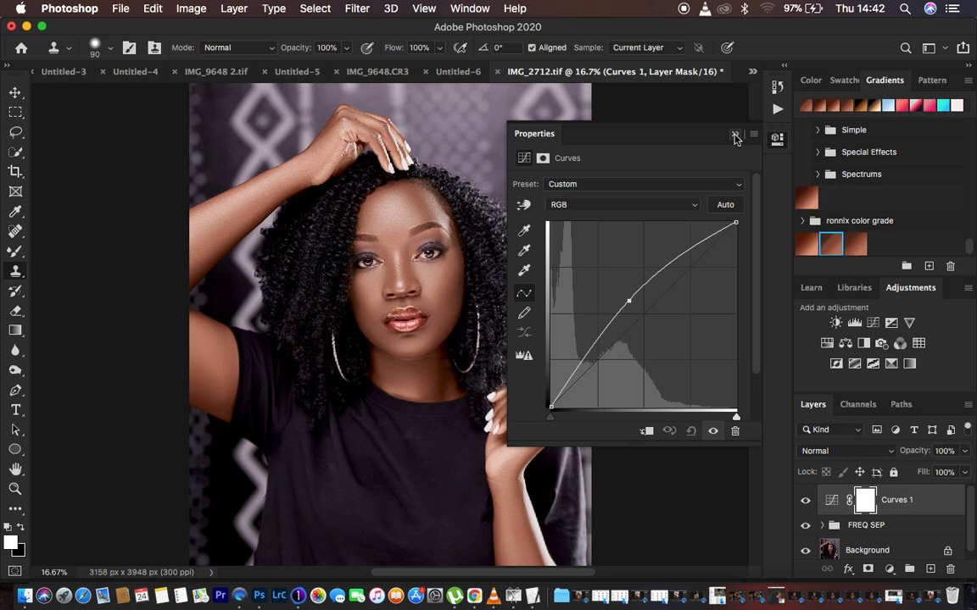
{"action": "left_click", "coordinate": [753, 124]}
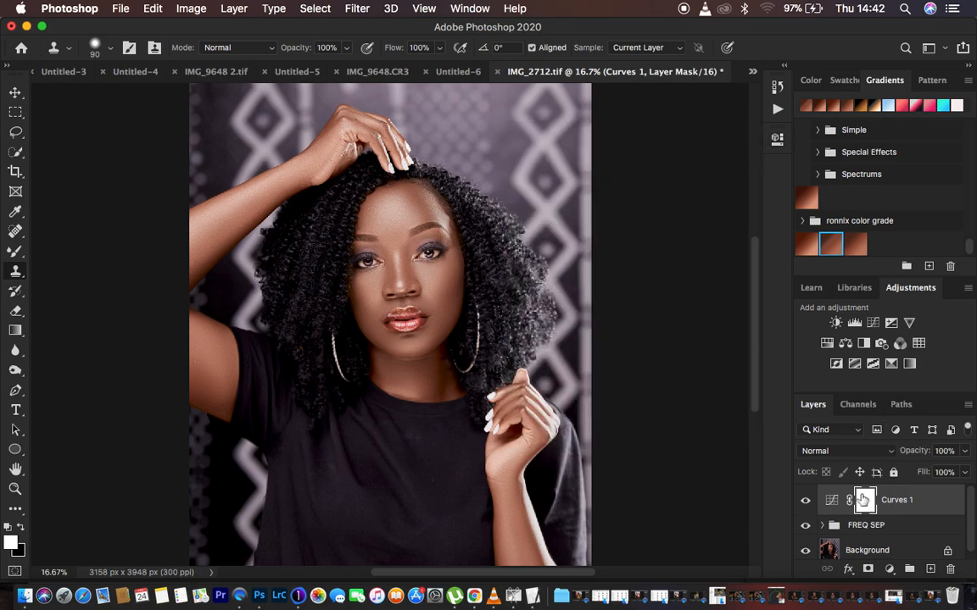
- Invert the brightening Curves layer's mask to black and rename the layer dodge
{"action": "key", "text": "super+i"}
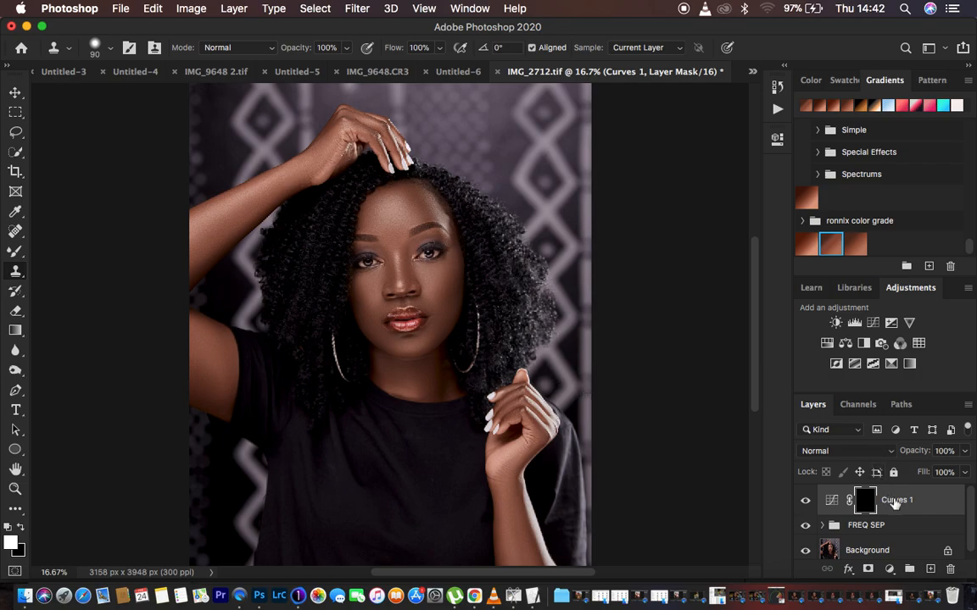
{"action": "double_click", "coordinate": [896, 500]}
{"action": "type", "text": "dodge"}
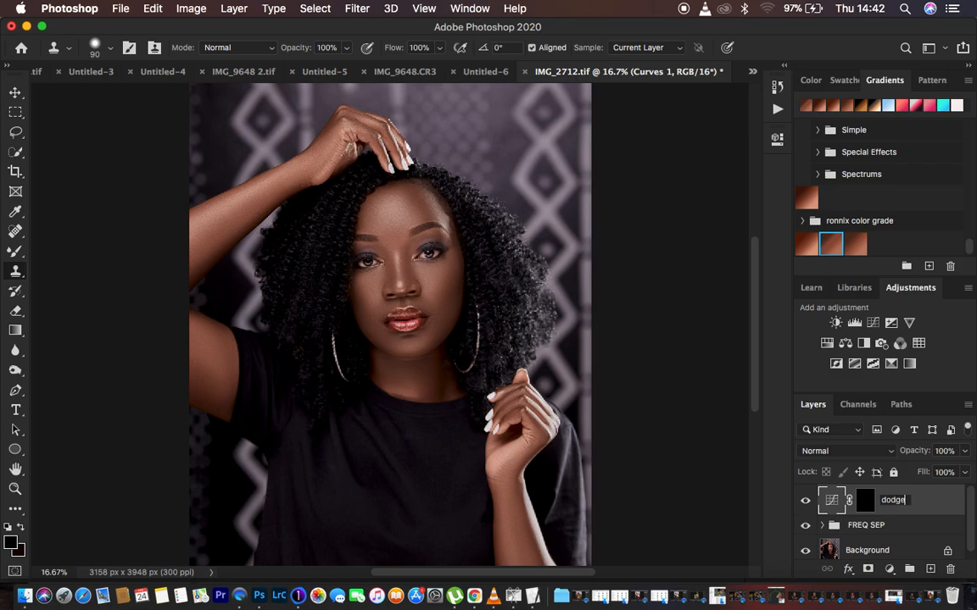
{"action": "key", "text": "Return"}
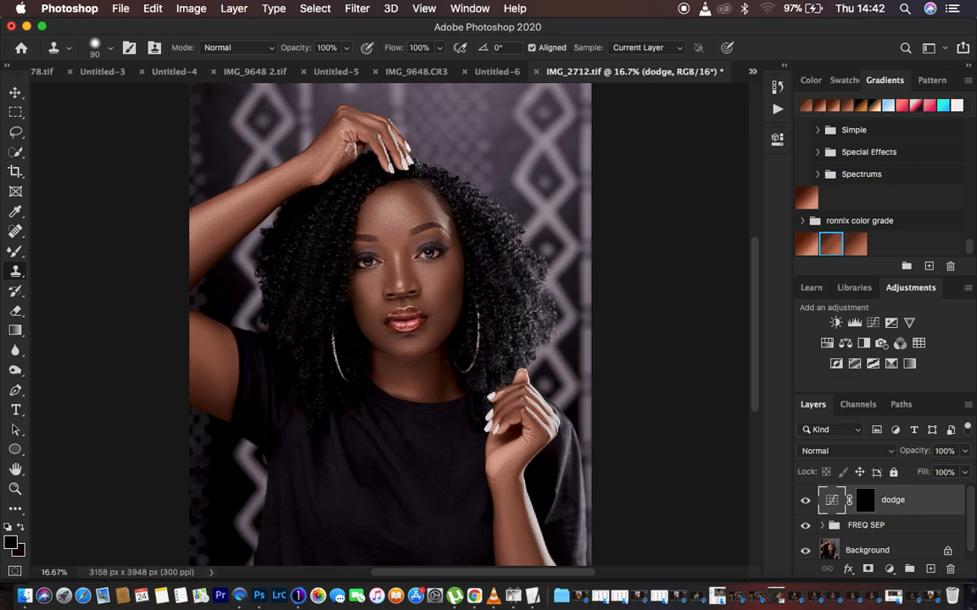
- Add a second Curves adjustment layer above dodge and lower its RGB midtones to darken the portrait
{"action": "left_click", "coordinate": [889, 569]}
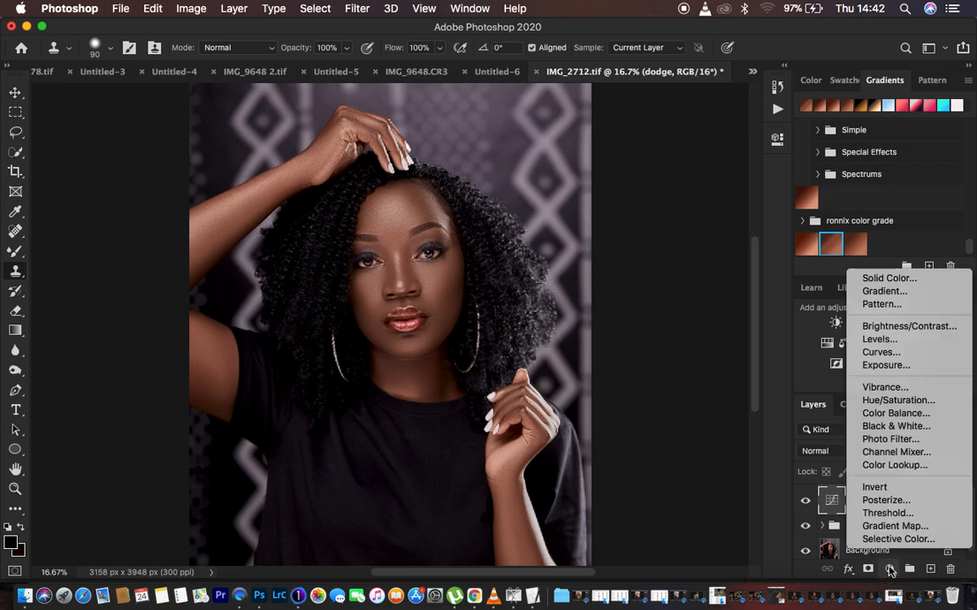
{"action": "left_click", "coordinate": [876, 354]}
{"action": "left_click", "coordinate": [644, 316]}
{"action": "left_click_drag", "start_coordinate": [644, 316], "coordinate": [652, 322]}
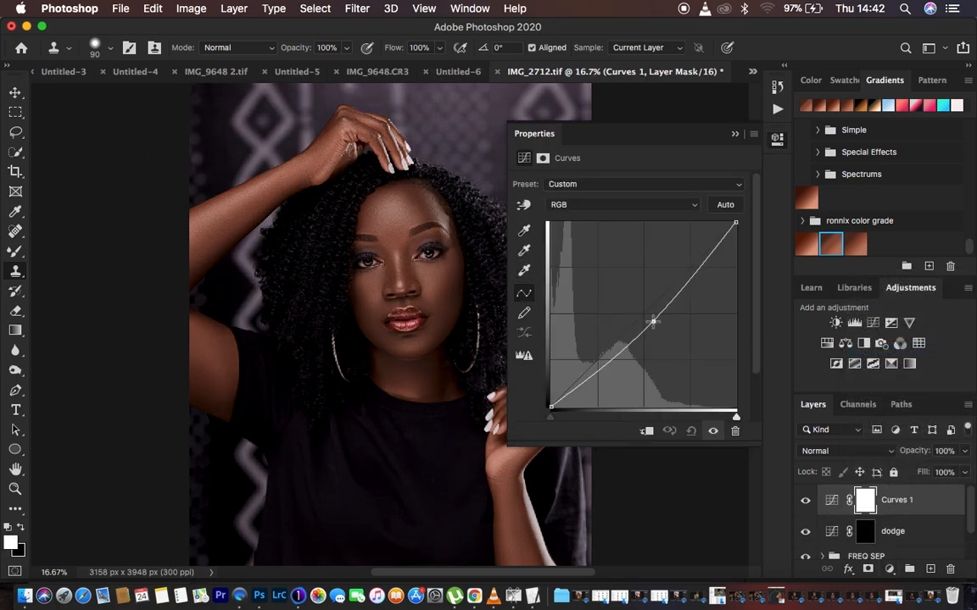
{"action": "left_click", "coordinate": [735, 133]}
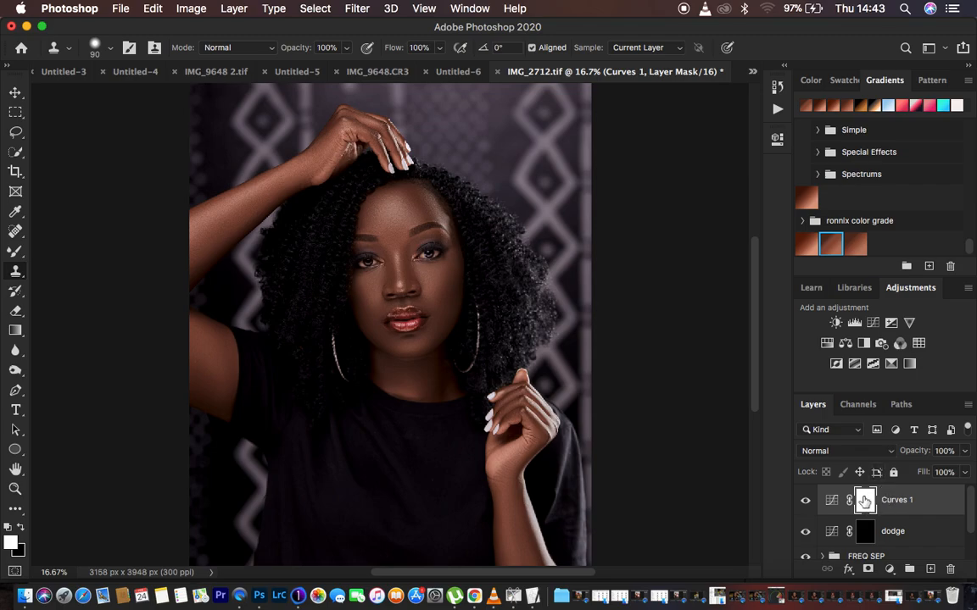
- Invert the darkening Curves layer's mask to black and rename the layer burn
{"action": "key", "text": "ctrl+i"}
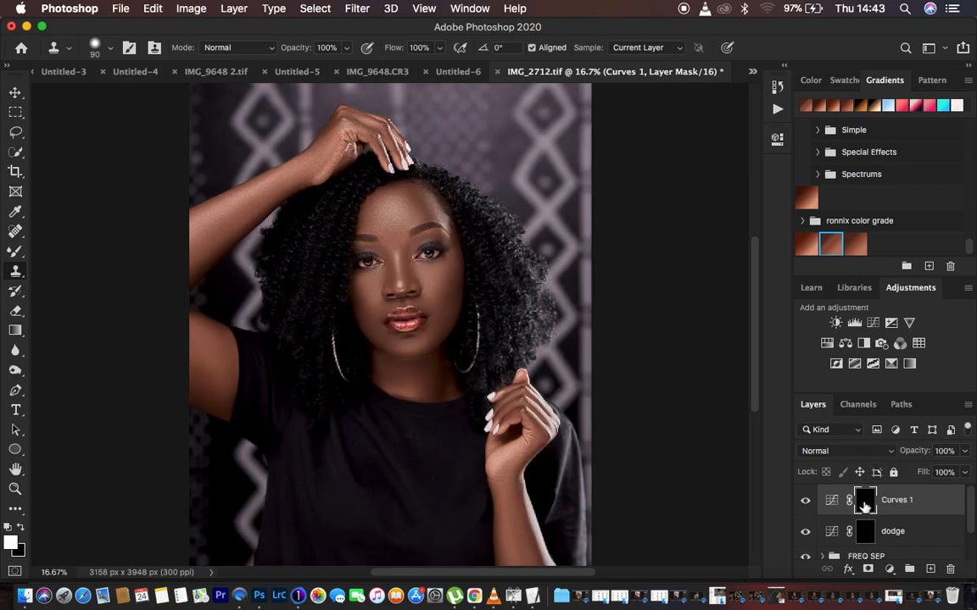
{"action": "double_click", "coordinate": [894, 499]}
{"action": "type", "text": "b"}
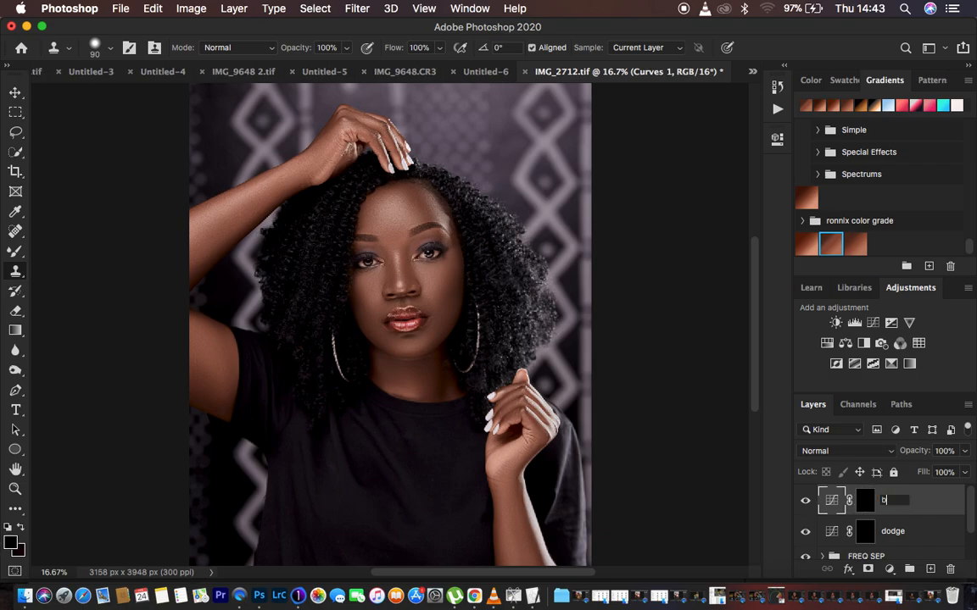
{"action": "key", "text": "Return"}
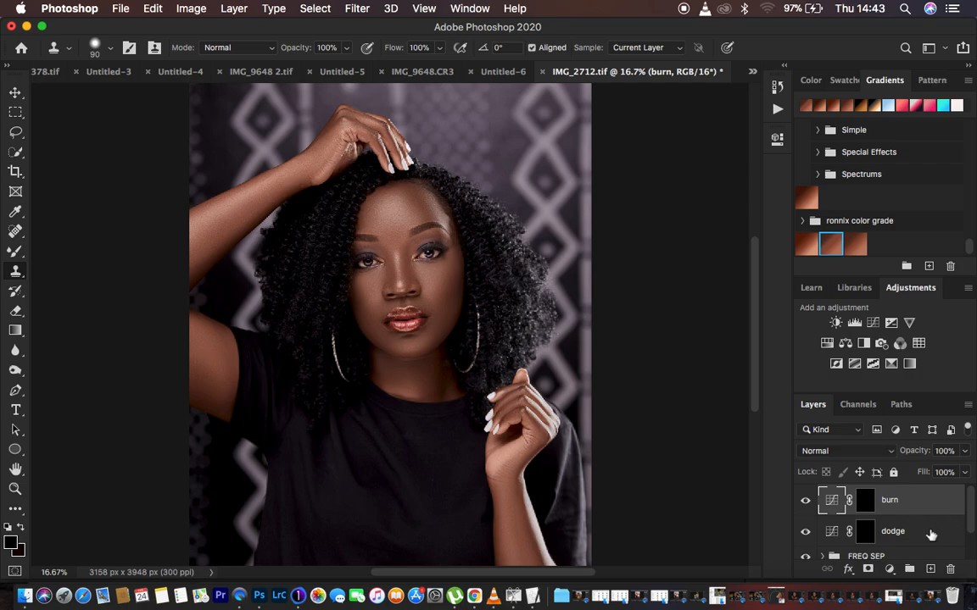
- Group the burn and dodge layers and name the group DNB
{"action": "left_click", "coordinate": [930, 532], "text": "shift"}
{"action": "left_click_drag", "start_coordinate": [925, 526], "coordinate": [910, 570]}
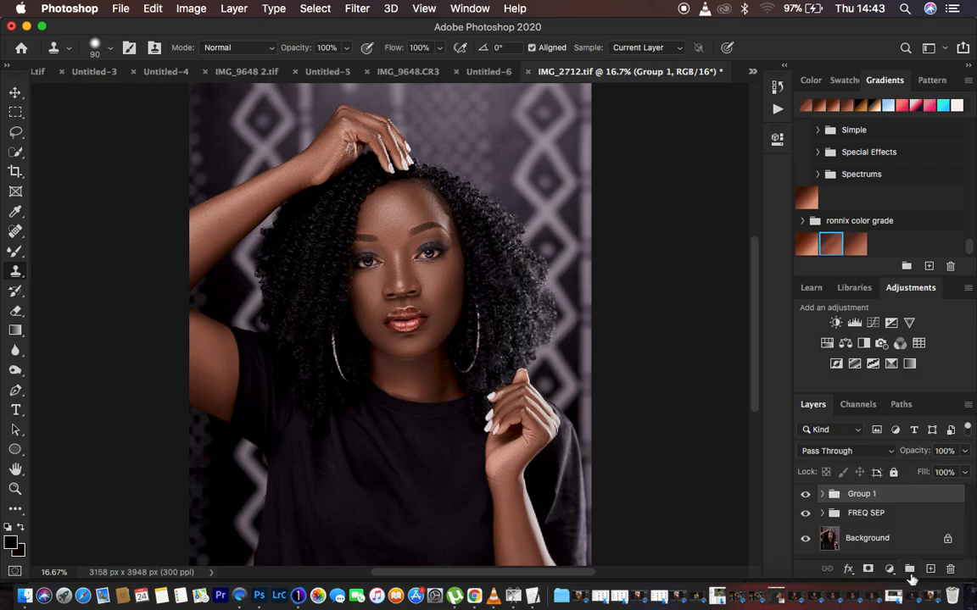
{"action": "double_click", "coordinate": [858, 495]}
{"action": "type", "text": "DNB"}
{"action": "key", "text": "Return"}
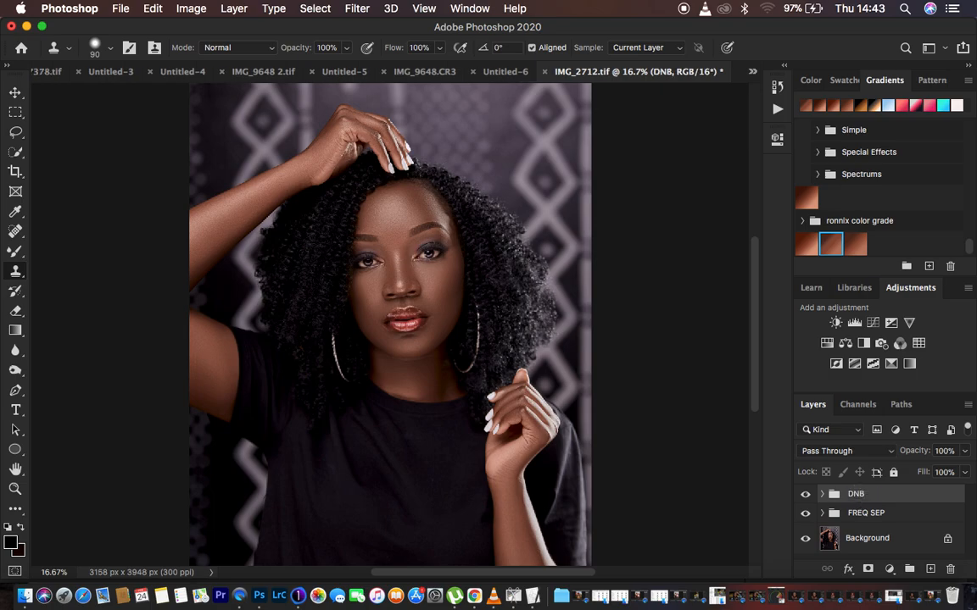
- Target the dodge layer's mask in the DNB group and set up the Brush tool with 10% opacity and a white foreground
{"action": "left_click", "coordinate": [821, 493]}
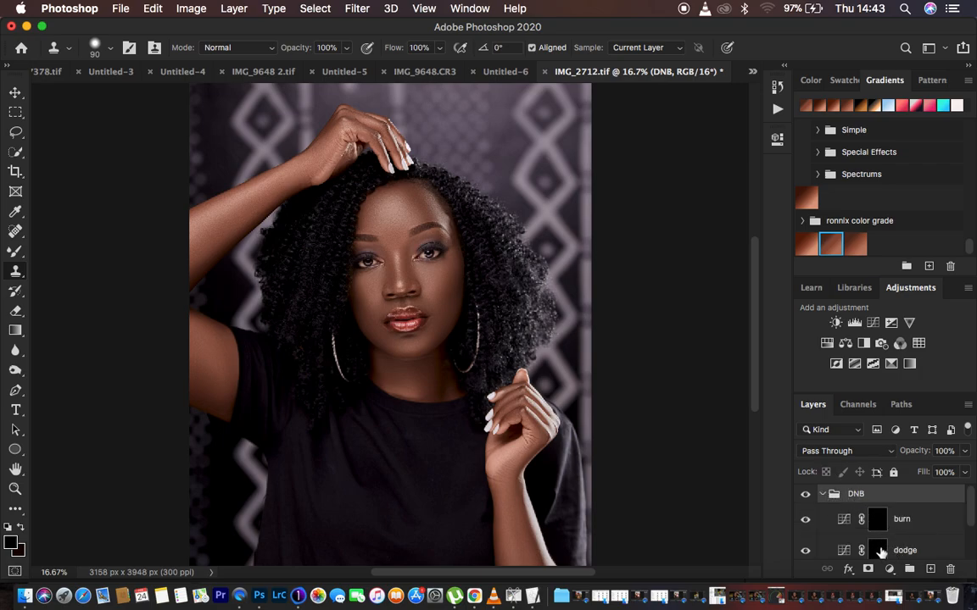
{"action": "left_click", "coordinate": [879, 550]}
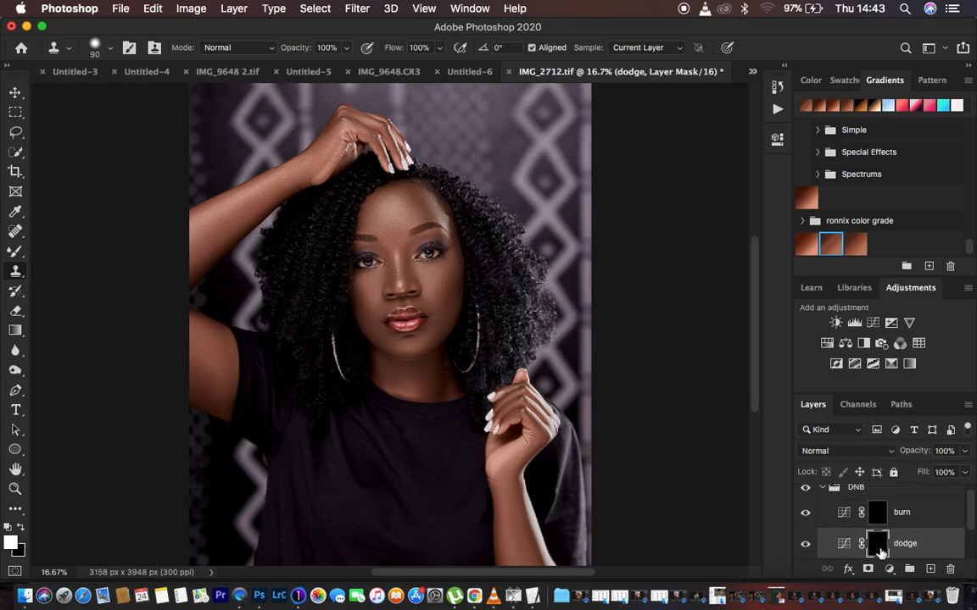
{"action": "left_click", "coordinate": [15, 252]}
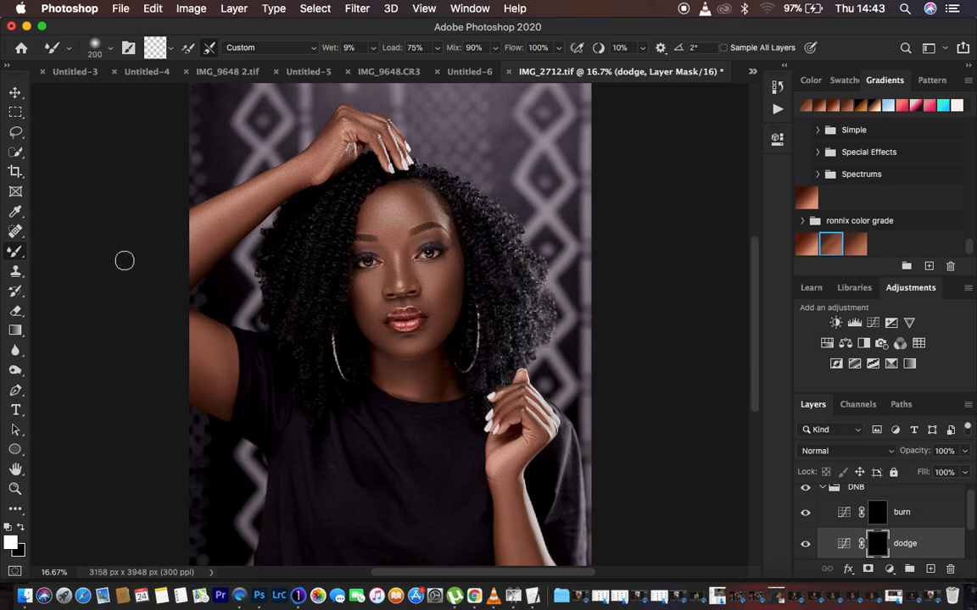
{"action": "right_click", "coordinate": [15, 252]}
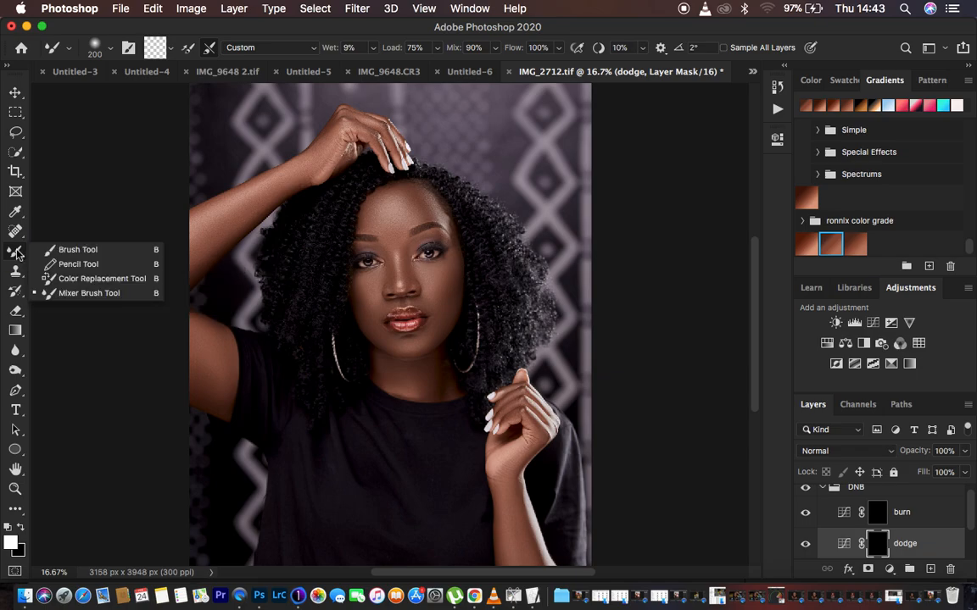
{"action": "left_click", "coordinate": [66, 249]}
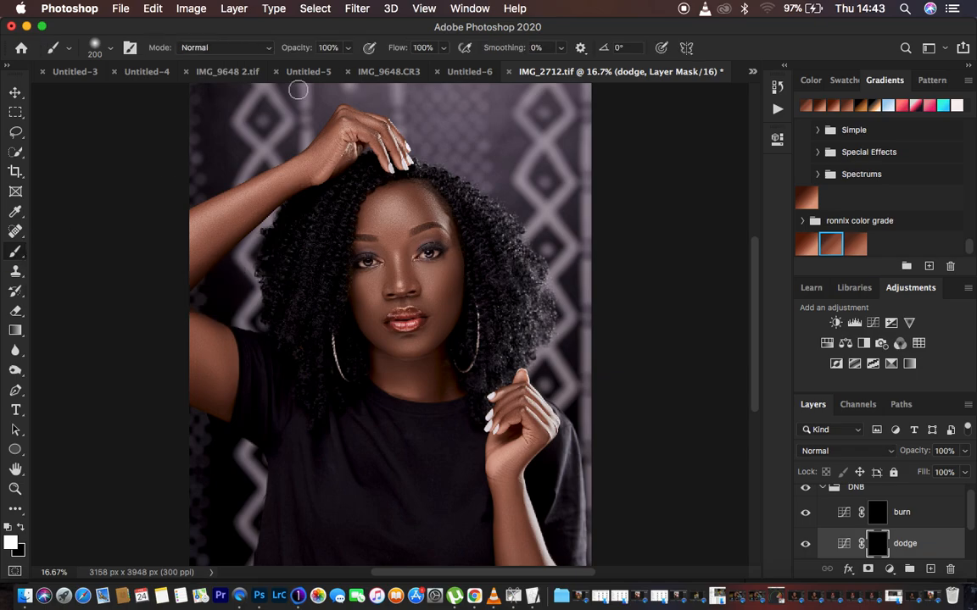
{"action": "left_click_drag", "start_coordinate": [314, 58], "coordinate": [229, 48]}
{"action": "key", "text": "x"}
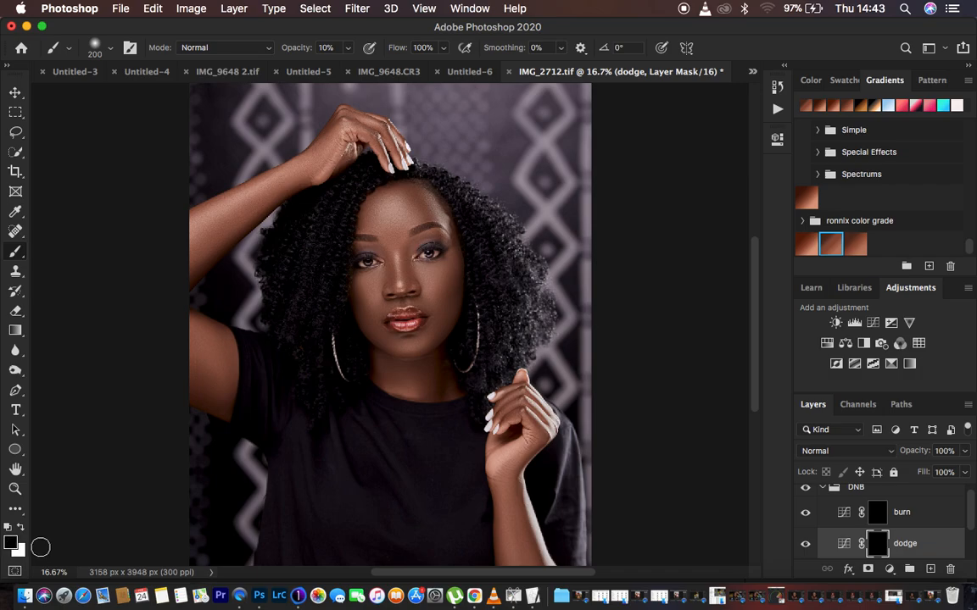
{"action": "left_click", "coordinate": [20, 528]}
{"action": "left_click", "coordinate": [20, 528]}
{"action": "left_click", "coordinate": [21, 528]}
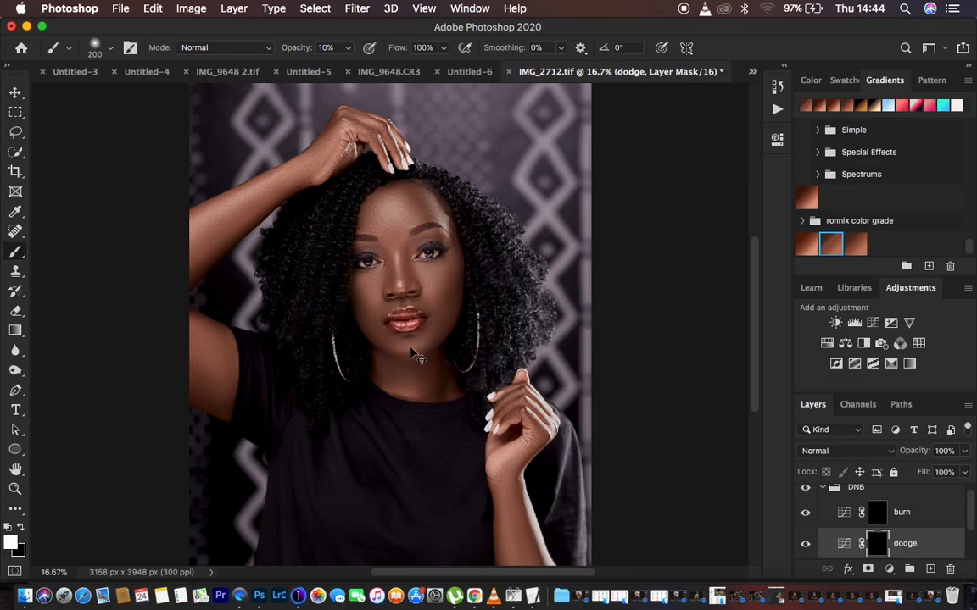
- Paint white on the dodge mask along the nose bridge and over the chin using a reduced brush
{"action": "key", "text": "super+equal"}
{"action": "key", "text": "bracketleft"}
{"action": "key", "text": "bracketleft"}
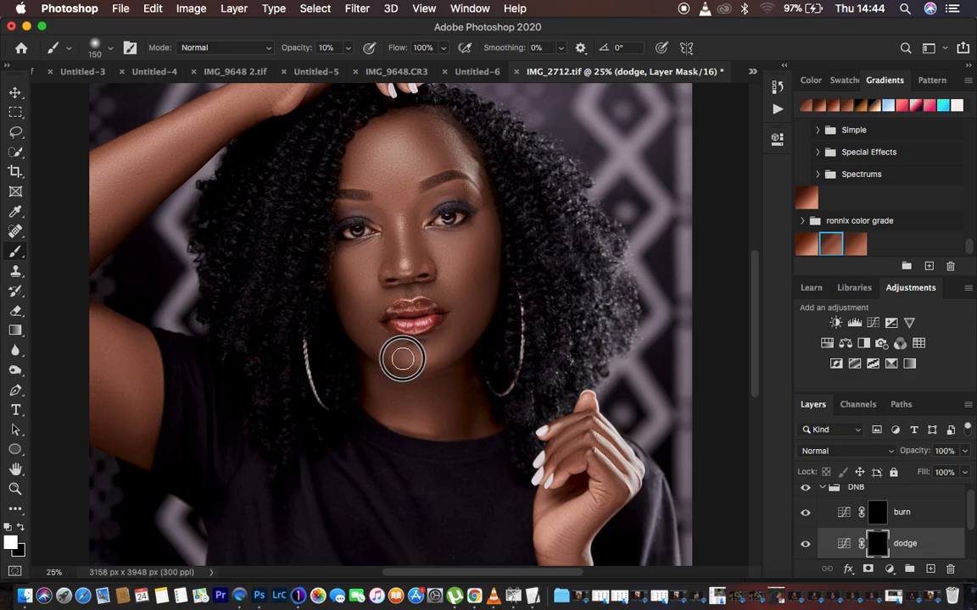
{"action": "key", "text": "bracketleft"}
{"action": "key", "text": "bracketleft"}
{"action": "mouse_move", "coordinate": [404, 220]}
{"action": "left_mouse_down"}
{"action": "mouse_move", "coordinate": [405, 266]}
{"action": "mouse_move", "coordinate": [401, 255]}
{"action": "mouse_move", "coordinate": [418, 256]}
{"action": "mouse_move", "coordinate": [402, 246]}
{"action": "left_mouse_up"}
{"action": "mouse_move", "coordinate": [422, 347]}
{"action": "left_mouse_down"}
{"action": "mouse_move", "coordinate": [411, 356]}
{"action": "mouse_move", "coordinate": [427, 359]}
{"action": "mouse_move", "coordinate": [409, 355]}
{"action": "left_mouse_up"}
- Brighten the under-eye areas, forehead, chin and neck on the dodge mask with the 150 px brush
{"action": "key", "text": "bracketright"}
{"action": "key", "text": "bracketright"}
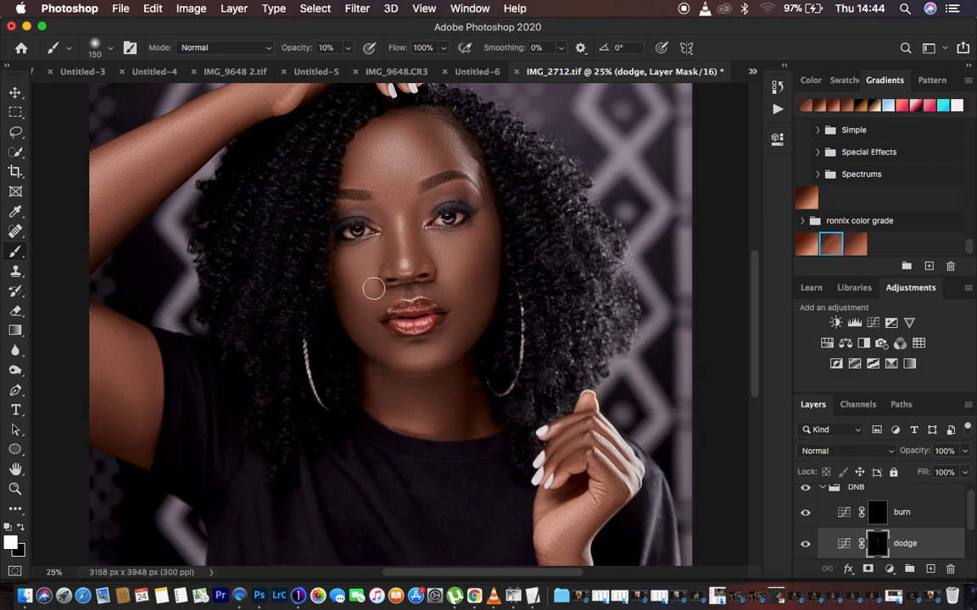
{"action": "mouse_move", "coordinate": [356, 257]}
{"action": "left_mouse_down"}
{"action": "mouse_move", "coordinate": [365, 267]}
{"action": "mouse_move", "coordinate": [366, 257]}
{"action": "mouse_move", "coordinate": [344, 246]}
{"action": "left_mouse_up"}
{"action": "mouse_move", "coordinate": [452, 243]}
{"action": "left_mouse_down"}
{"action": "mouse_move", "coordinate": [453, 259]}
{"action": "mouse_move", "coordinate": [460, 242]}
{"action": "mouse_move", "coordinate": [443, 240]}
{"action": "mouse_move", "coordinate": [449, 253]}
{"action": "mouse_move", "coordinate": [461, 233]}
{"action": "mouse_move", "coordinate": [462, 259]}
{"action": "mouse_move", "coordinate": [393, 213]}
{"action": "mouse_move", "coordinate": [388, 148]}
{"action": "mouse_move", "coordinate": [393, 166]}
{"action": "mouse_move", "coordinate": [383, 164]}
{"action": "mouse_move", "coordinate": [392, 170]}
{"action": "mouse_move", "coordinate": [404, 163]}
{"action": "mouse_move", "coordinate": [395, 147]}
{"action": "mouse_move", "coordinate": [393, 167]}
{"action": "mouse_move", "coordinate": [427, 148]}
{"action": "mouse_move", "coordinate": [412, 148]}
{"action": "mouse_move", "coordinate": [393, 176]}
{"action": "left_mouse_up"}
{"action": "mouse_move", "coordinate": [458, 251]}
{"action": "left_mouse_down"}
{"action": "mouse_move", "coordinate": [455, 240]}
{"action": "mouse_move", "coordinate": [442, 246]}
{"action": "mouse_move", "coordinate": [458, 244]}
{"action": "left_mouse_up"}
{"action": "left_click_drag", "start_coordinate": [414, 356], "coordinate": [423, 363]}
{"action": "left_click_drag", "start_coordinate": [429, 405], "coordinate": [427, 421]}
- Brighten the image-left upper arm and raised forearm on the dodge mask, enlarging the brush to 300 px
{"action": "mouse_move", "coordinate": [125, 375]}
{"action": "left_mouse_down"}
{"action": "mouse_move", "coordinate": [129, 382]}
{"action": "mouse_move", "coordinate": [100, 364]}
{"action": "mouse_move", "coordinate": [124, 374]}
{"action": "mouse_move", "coordinate": [115, 374]}
{"action": "left_mouse_up"}
{"action": "key", "text": "]"}
{"action": "key", "text": "]"}
{"action": "key", "text": "]"}
{"action": "key", "text": "]"}
{"action": "key", "text": "]"}
{"action": "key", "text": "]"}
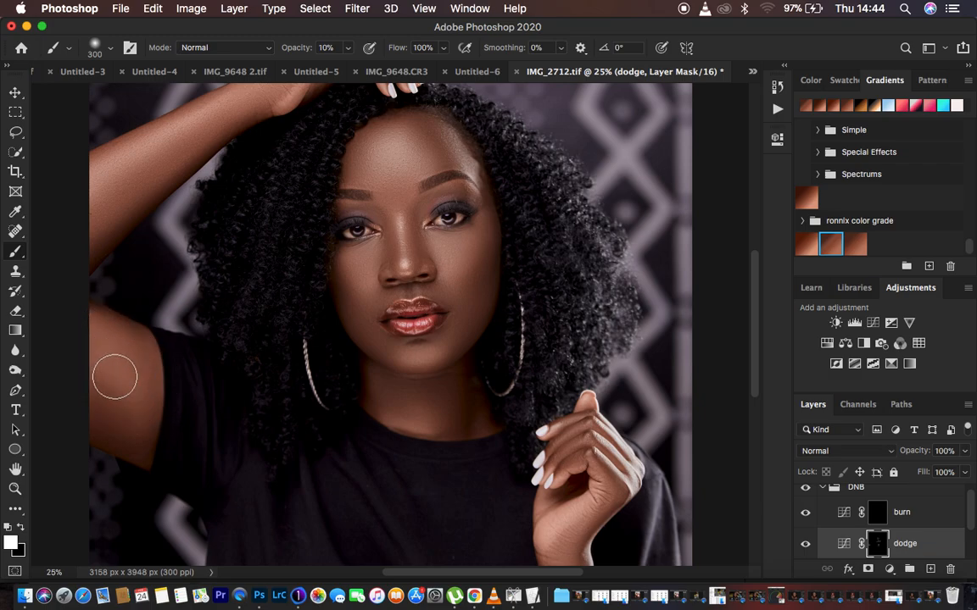
{"action": "mouse_move", "coordinate": [96, 174]}
{"action": "left_mouse_down"}
{"action": "mouse_move", "coordinate": [113, 171]}
{"action": "mouse_move", "coordinate": [109, 161]}
{"action": "left_mouse_up"}
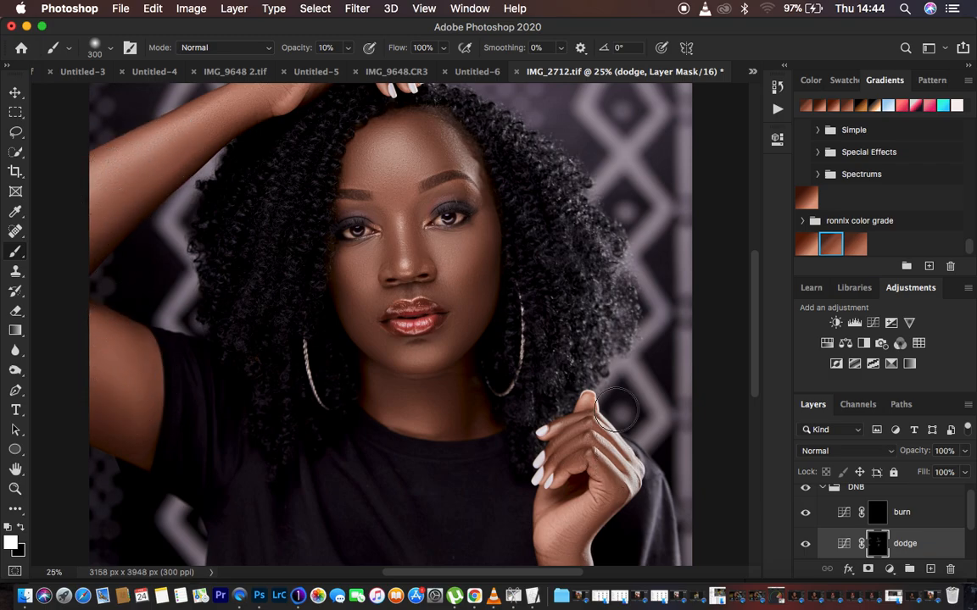
- Refine the dodging over the chin and the lower hand, reducing the brush to 175 px and 80 px
{"action": "key", "text": "super+minus"}
{"action": "key", "text": "super+minus"}
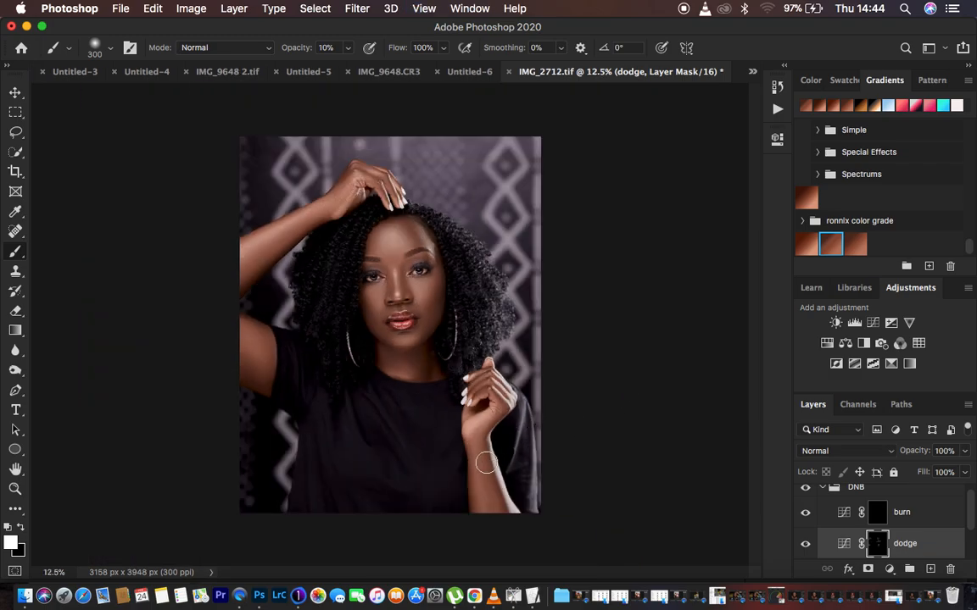
{"action": "key", "text": "bracketleft"}
{"action": "key", "text": "bracketleft"}
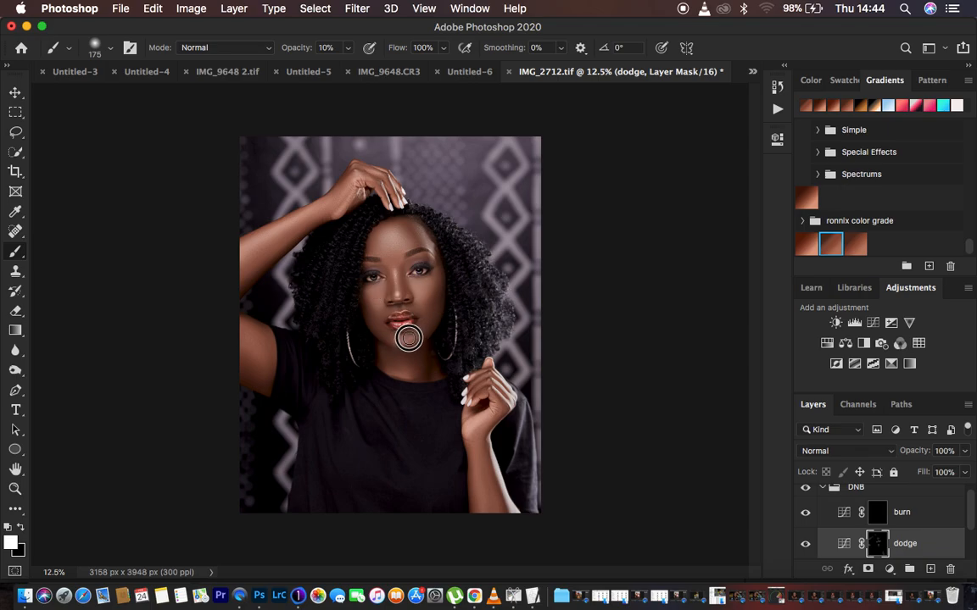
{"action": "key", "text": "super+plus"}
{"action": "key", "text": "super+plus"}
{"action": "key", "text": "bracketleft"}
{"action": "key", "text": "bracketleft"}
{"action": "key", "text": "bracketleft"}
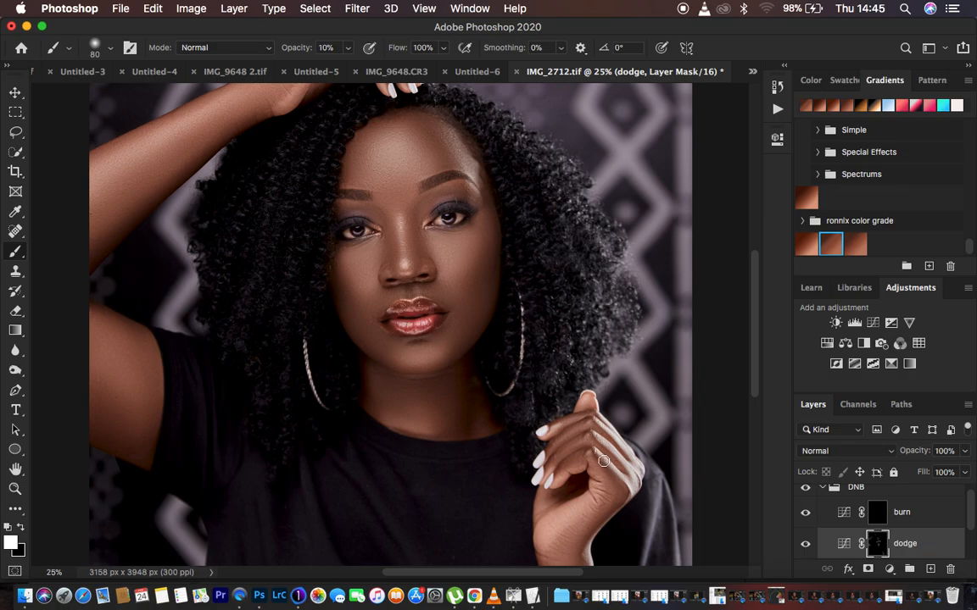
- Paint white on the burn layer's mask with an enlarged brush to darken the outer edges of both cheeks
{"action": "left_click", "coordinate": [881, 515]}
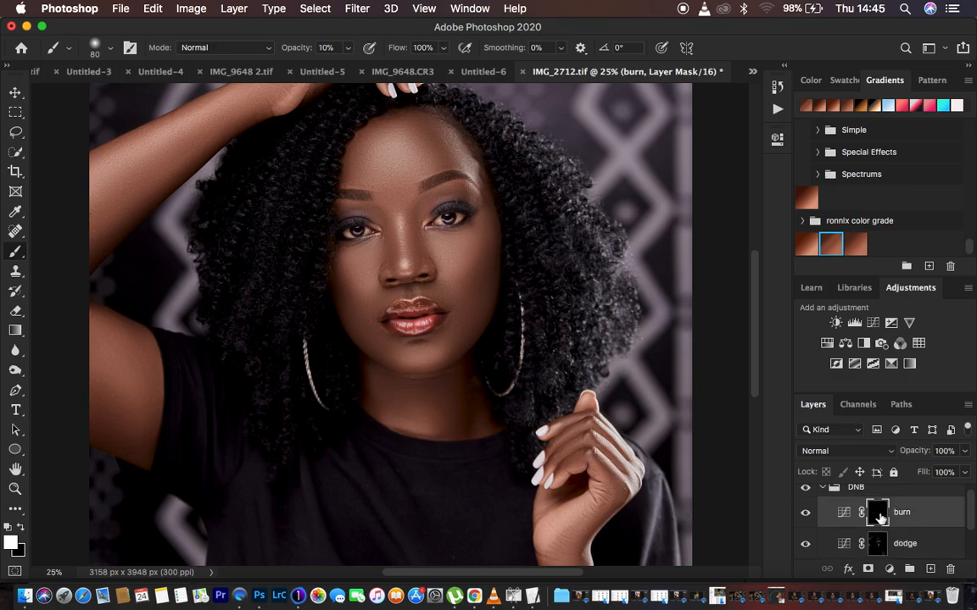
{"action": "key", "text": "bracketright"}
{"action": "key", "text": "bracketright"}
{"action": "key", "text": "bracketright"}
{"action": "key", "text": "bracketright"}
{"action": "mouse_move", "coordinate": [490, 226]}
{"action": "left_mouse_down"}
{"action": "mouse_move", "coordinate": [473, 294]}
{"action": "mouse_move", "coordinate": [492, 227]}
{"action": "mouse_move", "coordinate": [485, 269]}
{"action": "left_mouse_up"}
{"action": "left_click_drag", "start_coordinate": [332, 262], "coordinate": [353, 304]}
- Darken the side of the nose from the inner eye downward on the burn mask with a slightly smaller brush
{"action": "key", "text": "bracketleft"}
{"action": "mouse_move", "coordinate": [371, 211]}
{"action": "left_mouse_down"}
{"action": "mouse_move", "coordinate": [390, 234]}
{"action": "mouse_move", "coordinate": [390, 263]}
{"action": "mouse_move", "coordinate": [378, 210]}
{"action": "mouse_move", "coordinate": [394, 264]}
{"action": "mouse_move", "coordinate": [388, 225]}
{"action": "mouse_move", "coordinate": [362, 207]}
{"action": "mouse_move", "coordinate": [382, 221]}
{"action": "mouse_move", "coordinate": [390, 249]}
{"action": "mouse_move", "coordinate": [378, 211]}
{"action": "mouse_move", "coordinate": [394, 263]}
{"action": "left_mouse_up"}
{"action": "mouse_move", "coordinate": [399, 205]}
{"action": "left_mouse_down"}
{"action": "mouse_move", "coordinate": [416, 266]}
{"action": "mouse_move", "coordinate": [411, 226]}
{"action": "mouse_move", "coordinate": [424, 201]}
{"action": "mouse_move", "coordinate": [415, 274]}
{"action": "mouse_move", "coordinate": [412, 228]}
{"action": "mouse_move", "coordinate": [423, 202]}
{"action": "mouse_move", "coordinate": [413, 269]}
{"action": "left_mouse_up"}
{"action": "mouse_move", "coordinate": [365, 210]}
{"action": "left_mouse_down"}
{"action": "mouse_move", "coordinate": [373, 206]}
{"action": "mouse_move", "coordinate": [380, 225]}
{"action": "mouse_move", "coordinate": [358, 210]}
{"action": "mouse_move", "coordinate": [392, 266]}
{"action": "mouse_move", "coordinate": [381, 195]}
{"action": "mouse_move", "coordinate": [414, 251]}
{"action": "mouse_move", "coordinate": [416, 267]}
{"action": "mouse_move", "coordinate": [407, 265]}
{"action": "left_mouse_up"}
- Deepen the shading along both cheek edges and the forehead hairline on the burn mask with a 250 px brush
{"action": "key", "text": "bracketright"}
{"action": "key", "text": "bracketright"}
{"action": "key", "text": "bracketright"}
{"action": "key", "text": "bracketright"}
{"action": "mouse_move", "coordinate": [499, 225]}
{"action": "left_mouse_down"}
{"action": "mouse_move", "coordinate": [497, 263]}
{"action": "mouse_move", "coordinate": [489, 285]}
{"action": "mouse_move", "coordinate": [480, 282]}
{"action": "left_mouse_up"}
{"action": "mouse_move", "coordinate": [347, 266]}
{"action": "left_mouse_down"}
{"action": "mouse_move", "coordinate": [333, 283]}
{"action": "mouse_move", "coordinate": [339, 300]}
{"action": "left_mouse_up"}
{"action": "mouse_move", "coordinate": [421, 114]}
{"action": "left_mouse_down"}
{"action": "mouse_move", "coordinate": [450, 161]}
{"action": "mouse_move", "coordinate": [356, 141]}
{"action": "mouse_move", "coordinate": [365, 129]}
{"action": "mouse_move", "coordinate": [337, 180]}
{"action": "left_mouse_up"}
- Collapse the DNB group and toggle its visibility to compare the portrait with and without dodging and burning
{"action": "key", "text": "super+minus"}
{"action": "key", "text": "super+minus"}
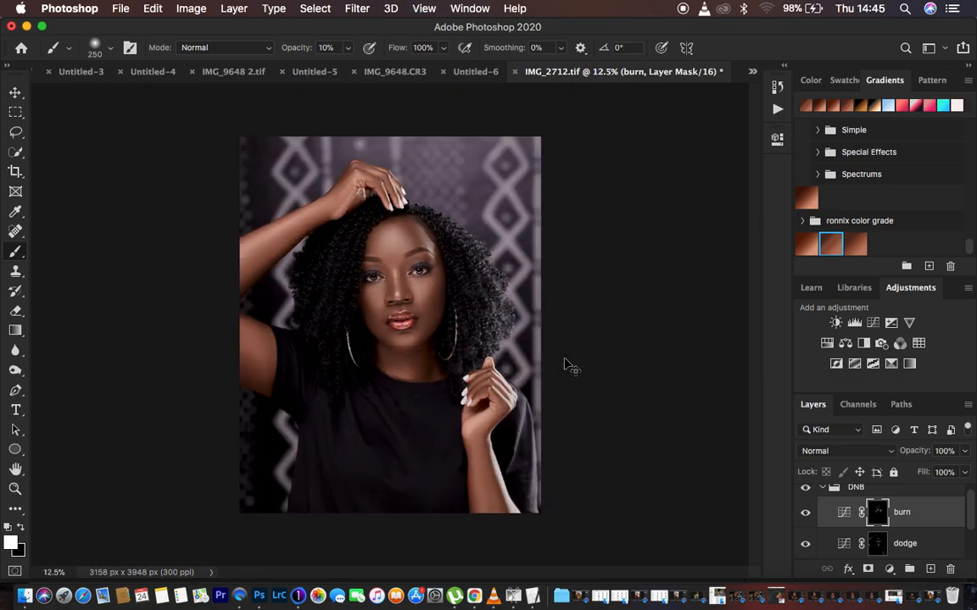
{"action": "left_click", "coordinate": [824, 490]}
{"action": "left_click", "coordinate": [806, 494]}
{"action": "left_click", "coordinate": [805, 494]}
{"action": "left_click", "coordinate": [806, 495]}
{"action": "left_click", "coordinate": [806, 496]}
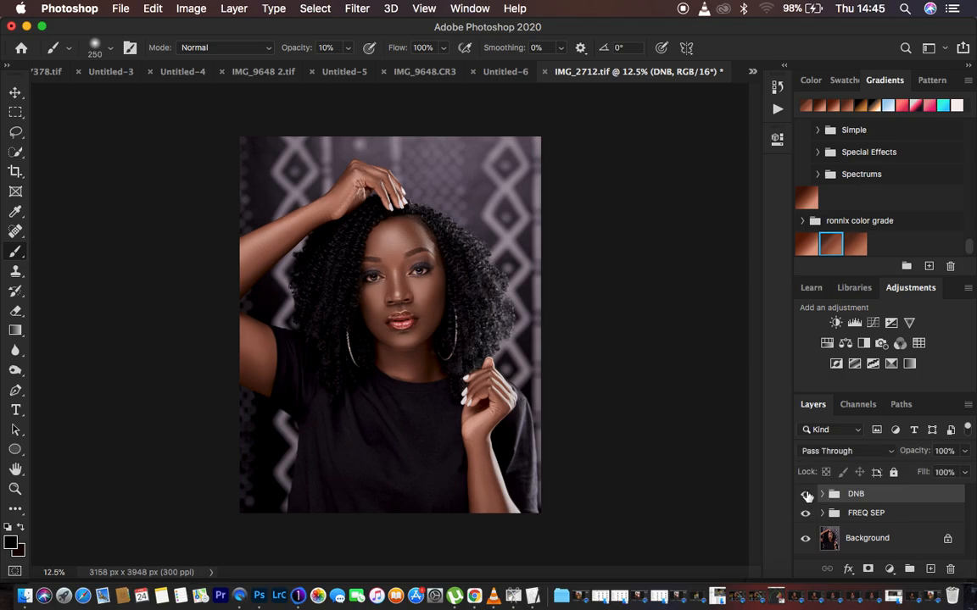
{"action": "left_click", "coordinate": [806, 495]}
{"action": "left_click", "coordinate": [806, 495]}
{"action": "left_click", "coordinate": [806, 495]}
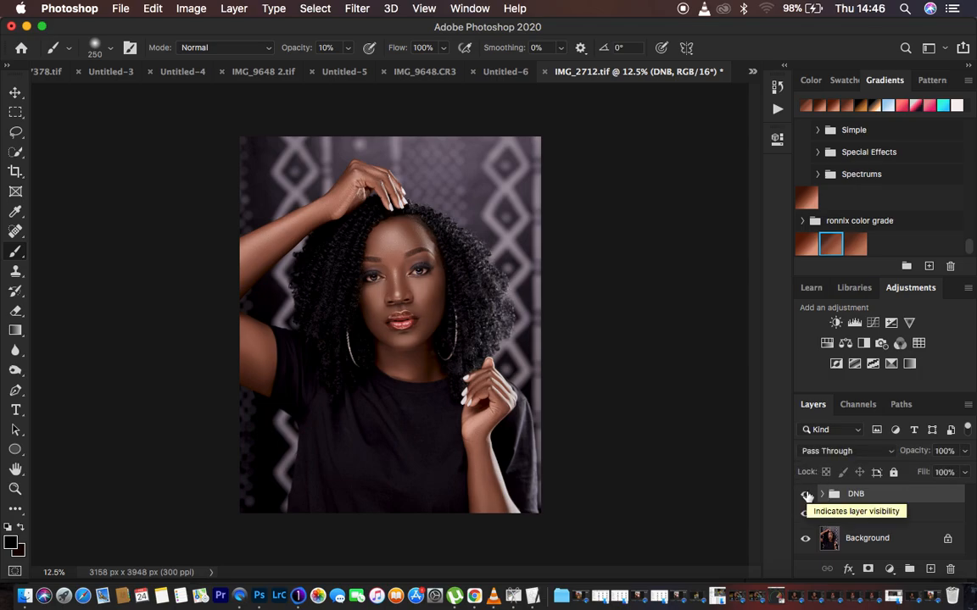
{"action": "left_click", "coordinate": [943, 451]}
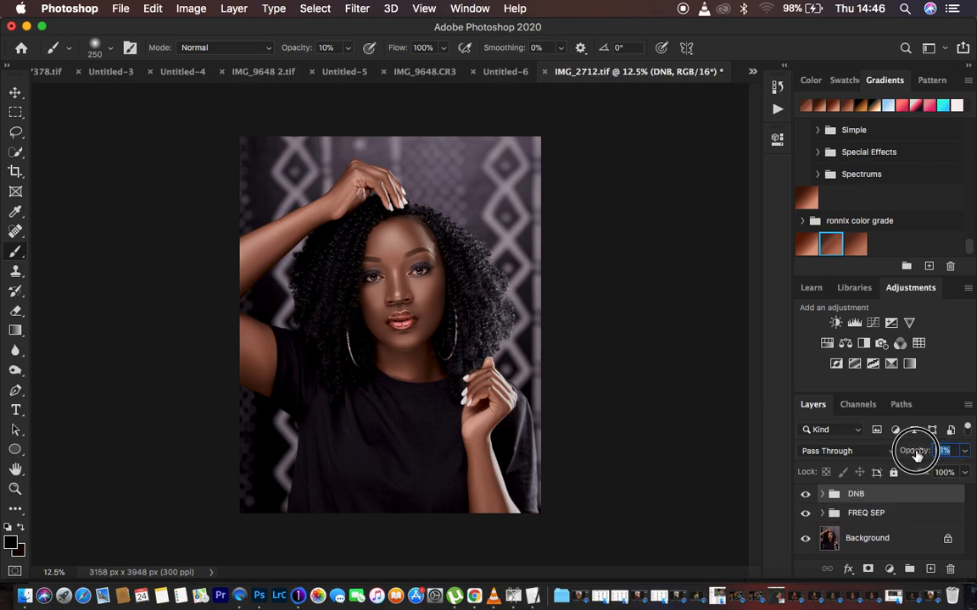
{"action": "left_click", "coordinate": [971, 451]}
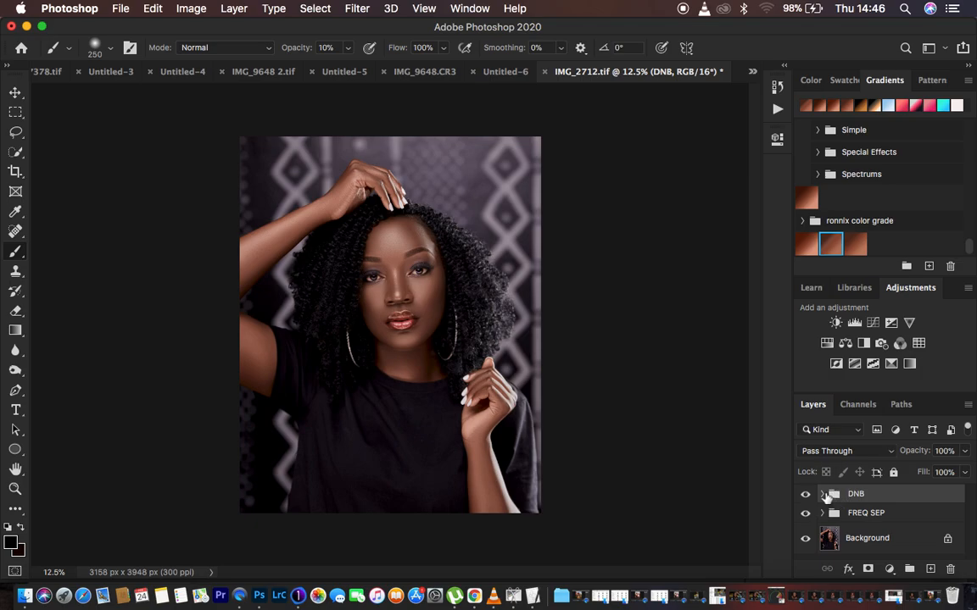
{"action": "left_click", "coordinate": [822, 495]}
{"action": "left_click", "coordinate": [911, 516]}
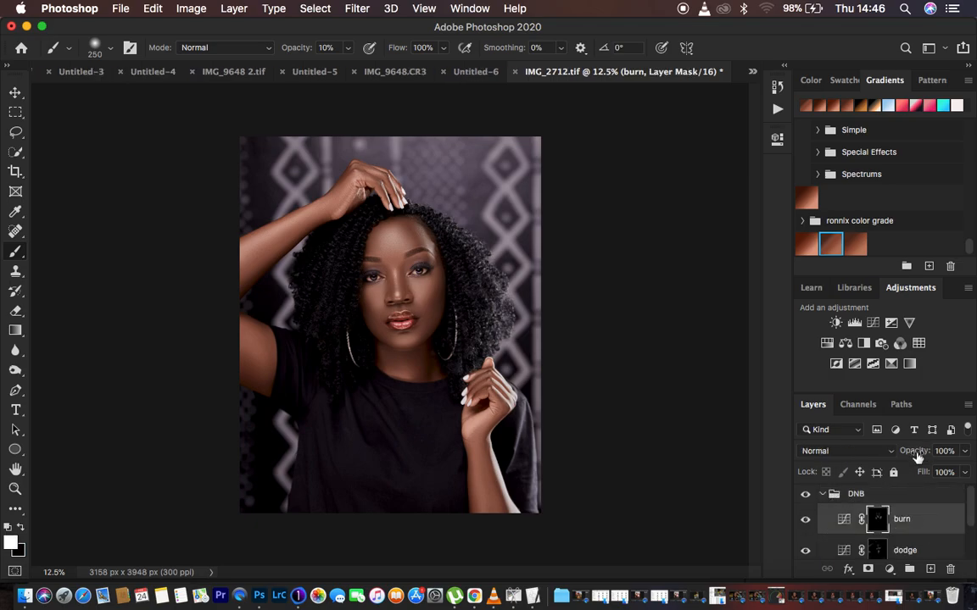
- Stamp all visible layers into a new layer above the collapsed DNB group and open it in the Camera Raw Filter
{"action": "left_click", "coordinate": [822, 494]}
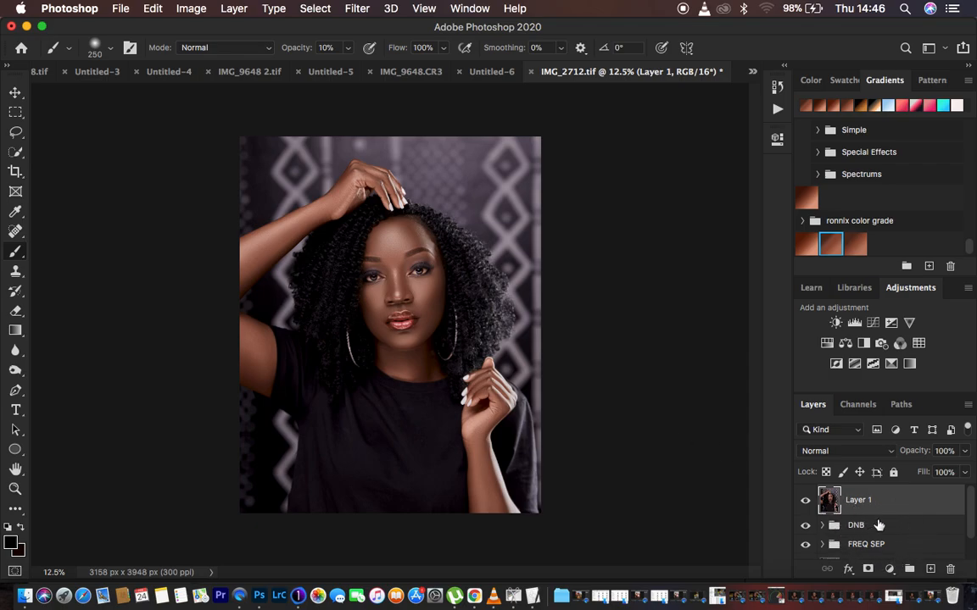
{"action": "left_click", "coordinate": [358, 10]}
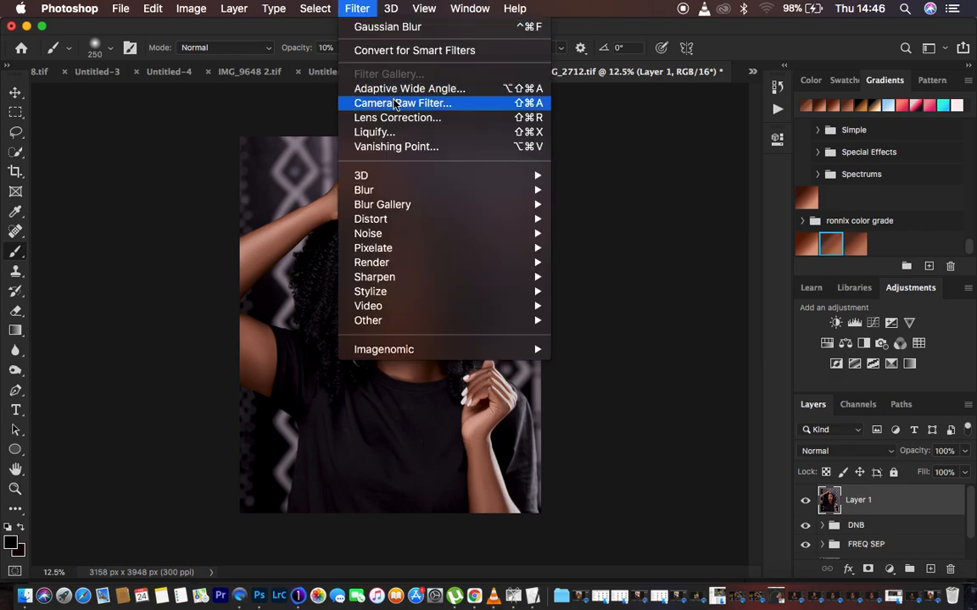
{"action": "left_click", "coordinate": [394, 103]}
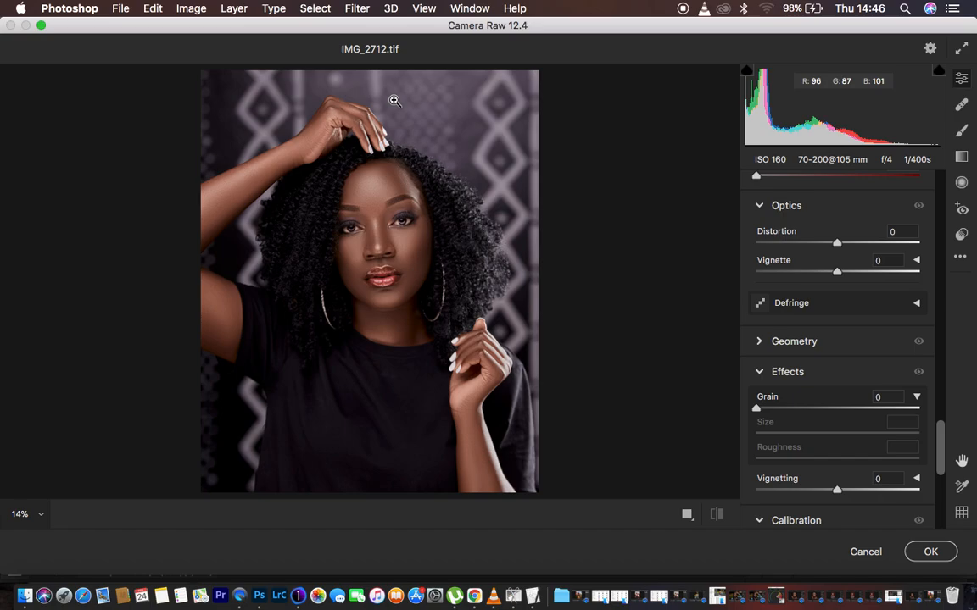
- Set the Oranges luminance to -20 in the HSL Color Mixer to deepen the skin tone
{"action": "scroll", "coordinate": [868, 265], "scroll_direction": "up", "scroll_amount": 5}
{"action": "scroll", "coordinate": [867, 265], "scroll_direction": "up", "scroll_amount": 8}
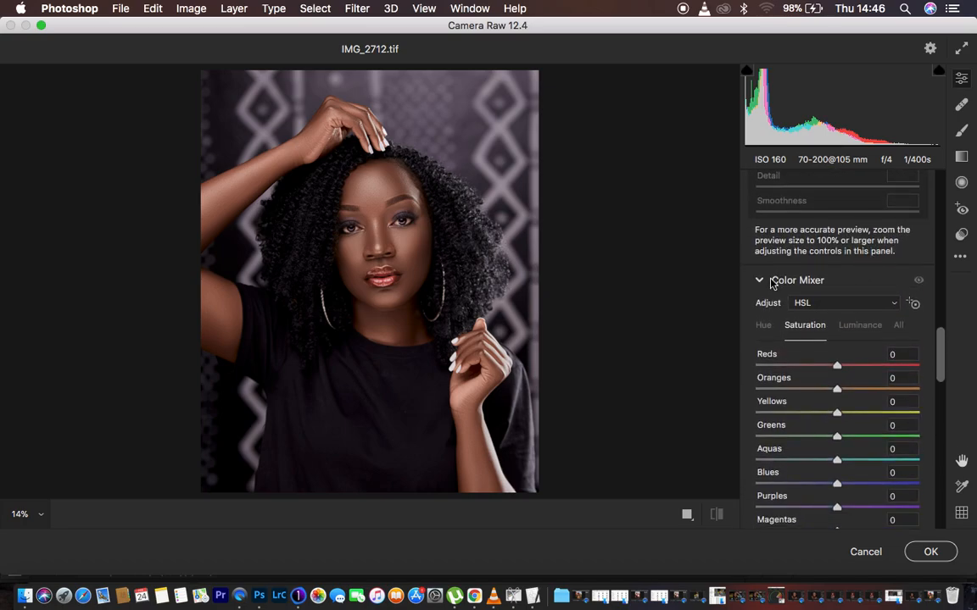
{"action": "left_click", "coordinate": [760, 281]}
{"action": "left_click", "coordinate": [759, 280]}
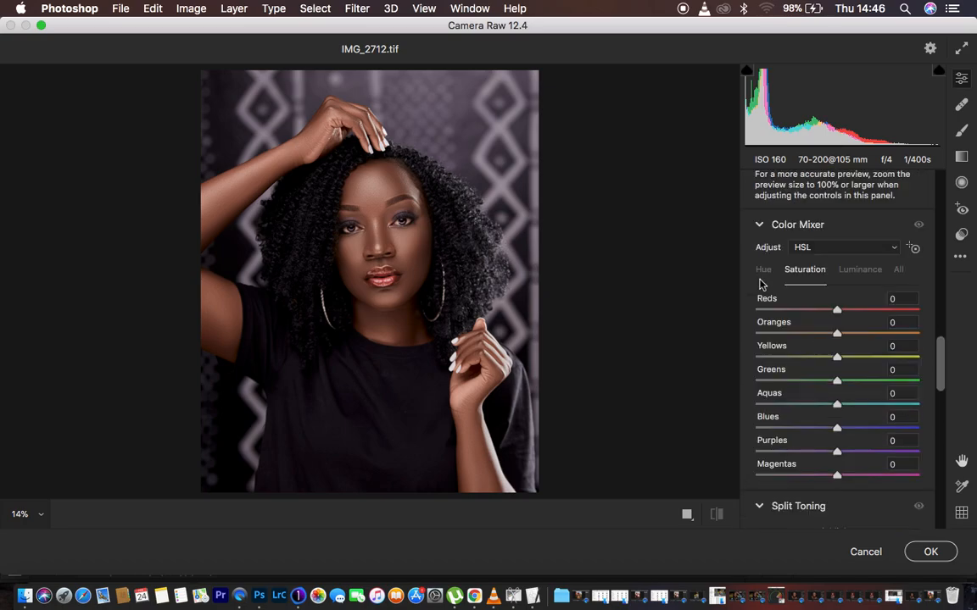
{"action": "left_click", "coordinate": [858, 271]}
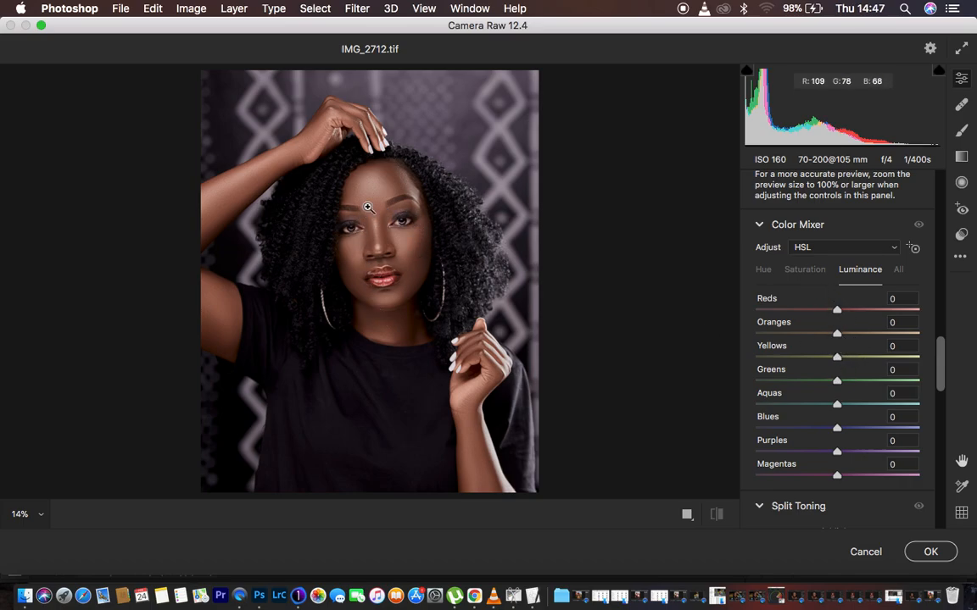
{"action": "left_click_drag", "start_coordinate": [837, 336], "coordinate": [824, 338]}
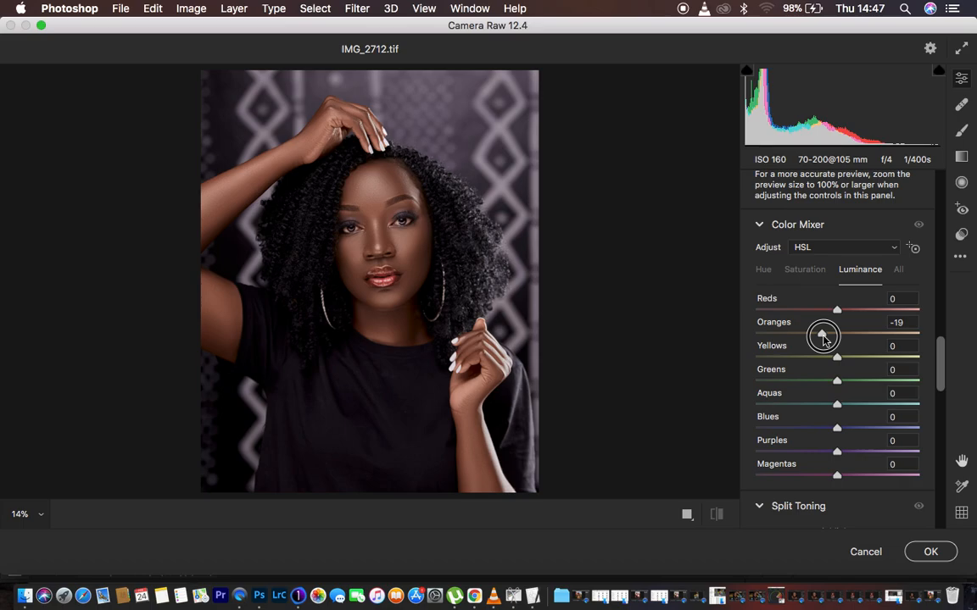
{"action": "left_click_drag", "start_coordinate": [823, 336], "coordinate": [822, 337]}
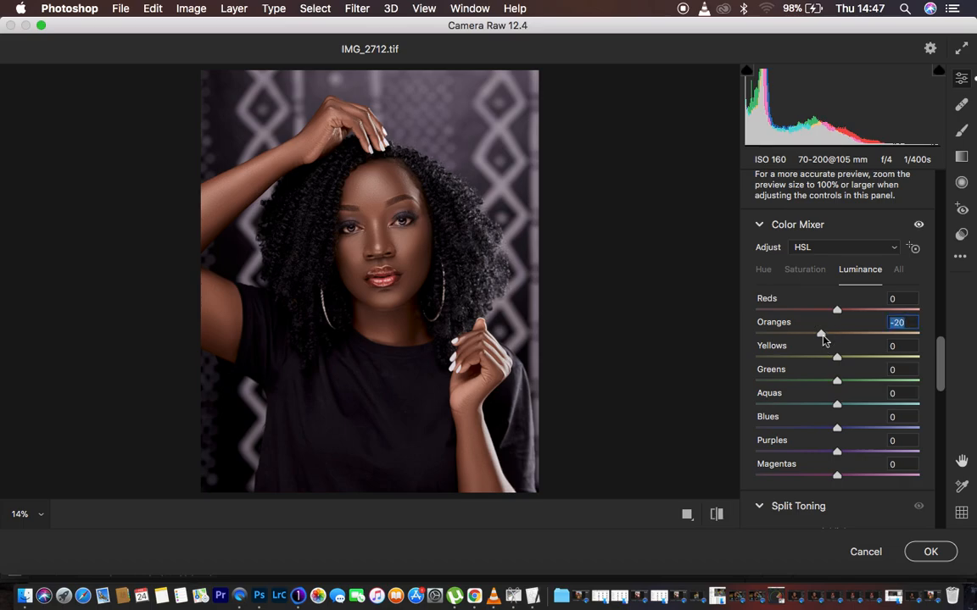
- Shift the Oranges hue slightly toward yellow and set the Oranges saturation to -8
{"action": "left_click", "coordinate": [798, 270]}
{"action": "left_click", "coordinate": [763, 270]}
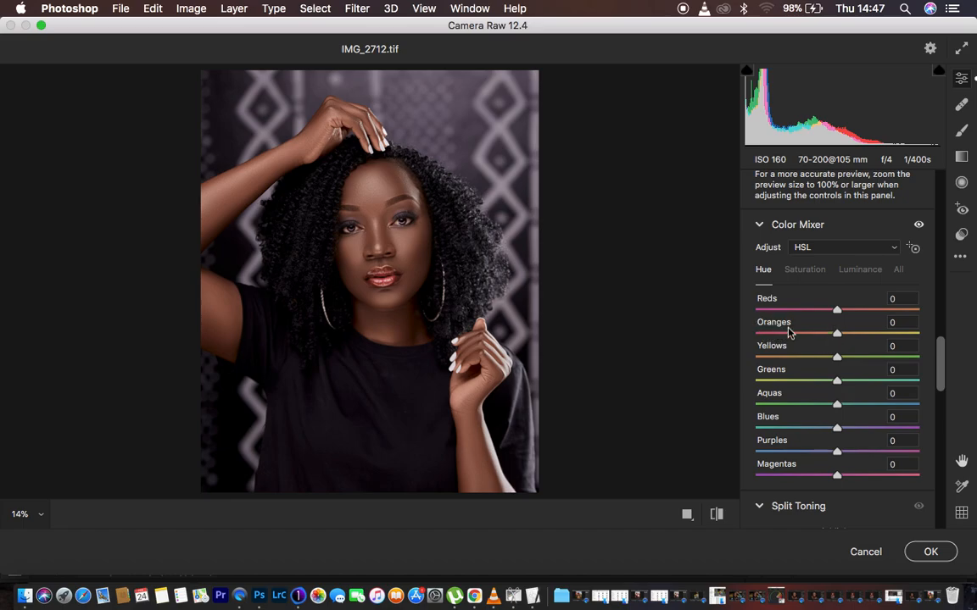
{"action": "left_click_drag", "start_coordinate": [837, 337], "coordinate": [842, 335]}
{"action": "left_click", "coordinate": [803, 270]}
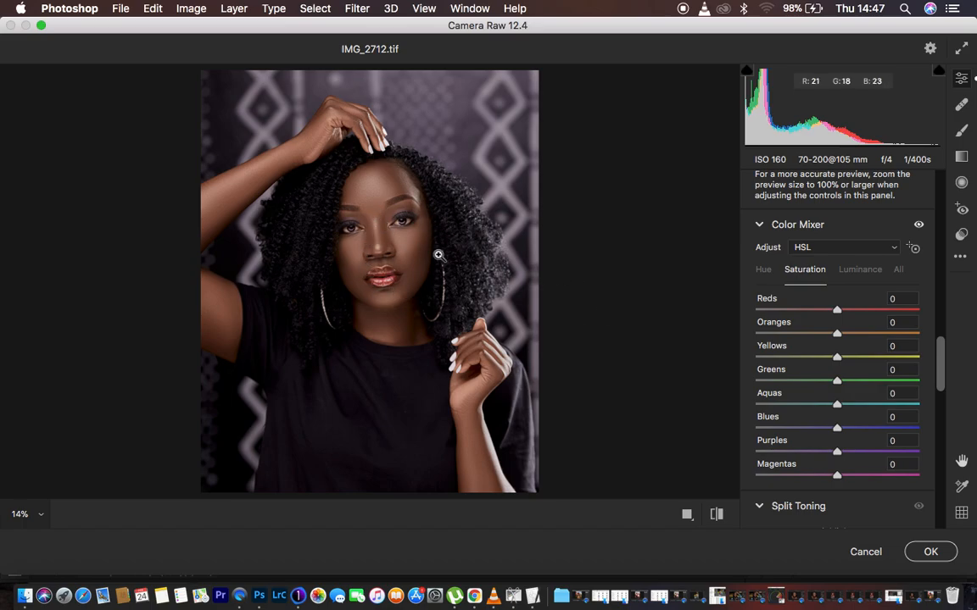
{"action": "left_click_drag", "start_coordinate": [839, 339], "coordinate": [828, 338]}
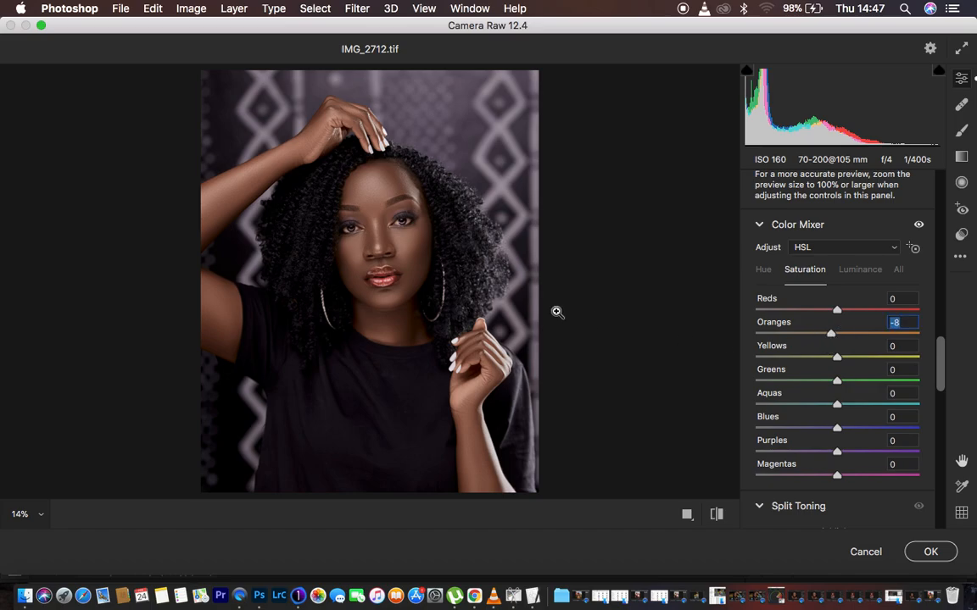
- Refine the hues to +8 for Oranges and +2 for Reds, comparing the portrait before and after the color changes
{"action": "left_click", "coordinate": [721, 520]}
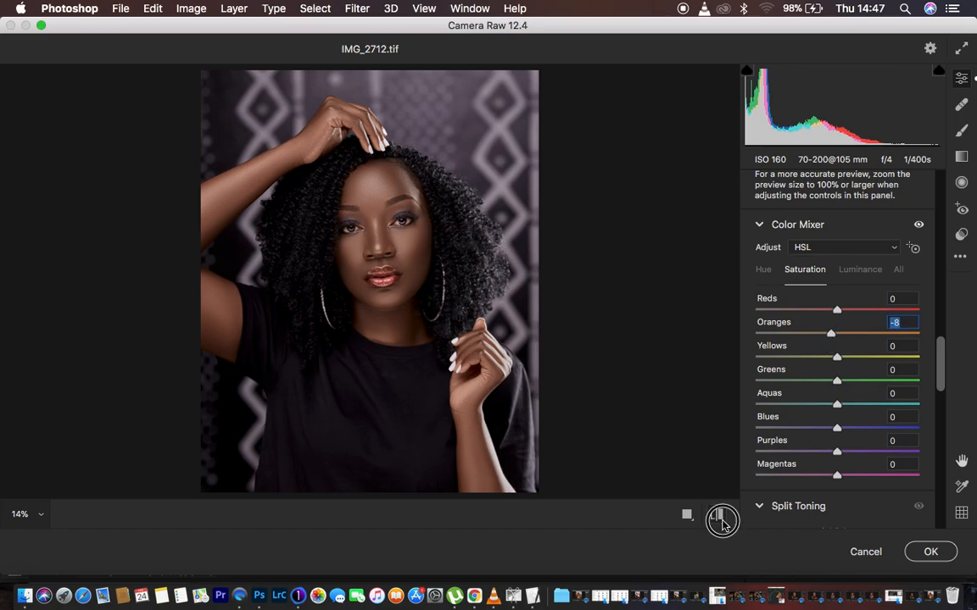
{"action": "left_click", "coordinate": [722, 520]}
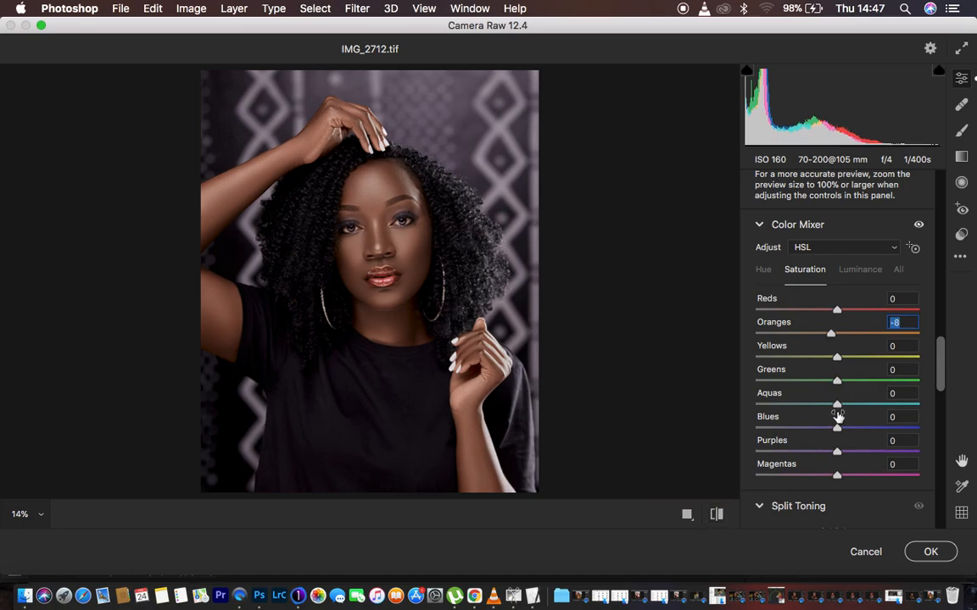
{"action": "left_click", "coordinate": [763, 270]}
{"action": "left_click_drag", "start_coordinate": [844, 339], "coordinate": [845, 336]}
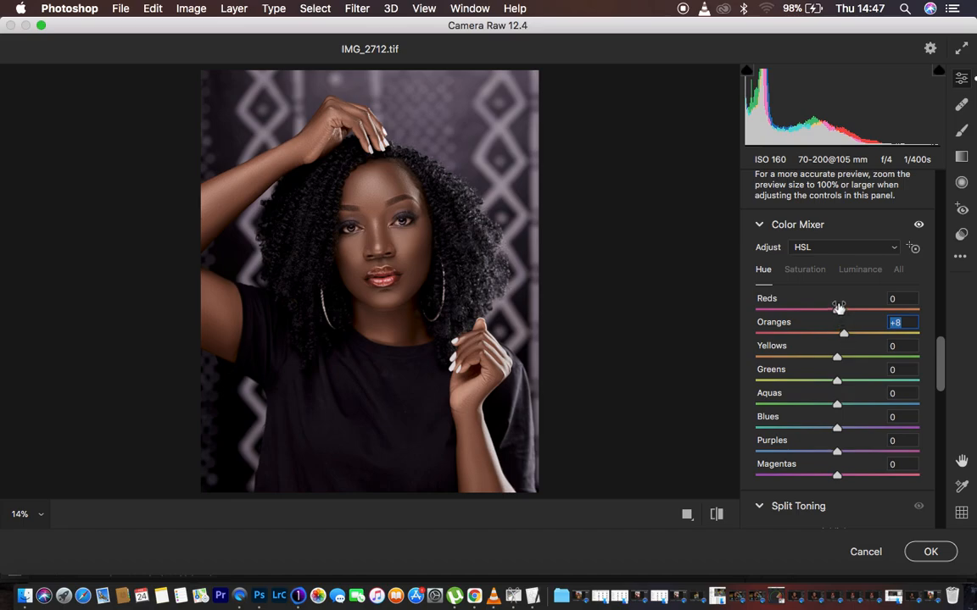
{"action": "left_click_drag", "start_coordinate": [836, 314], "coordinate": [838, 313]}
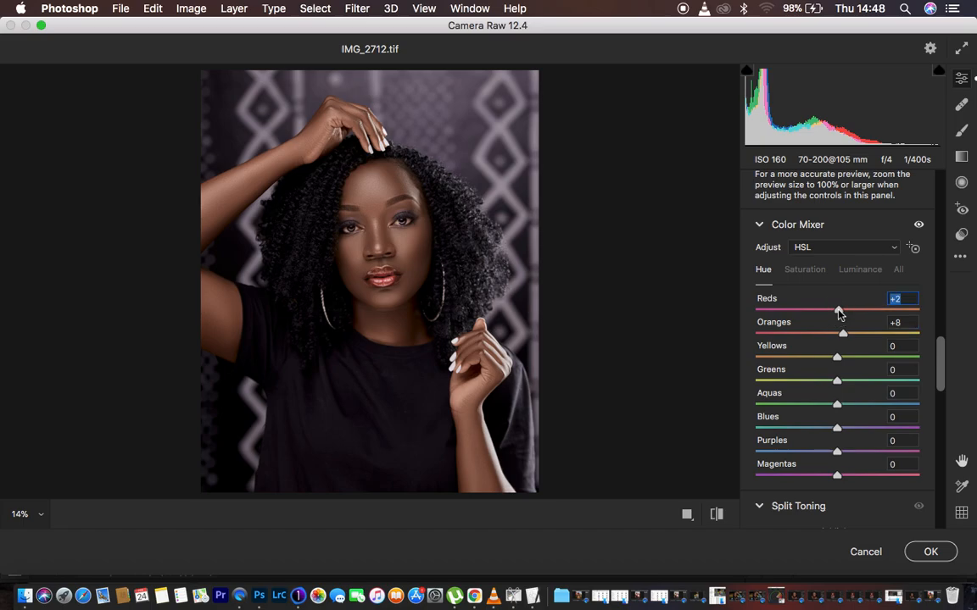
{"action": "left_click", "coordinate": [717, 514]}
{"action": "left_click", "coordinate": [716, 513]}
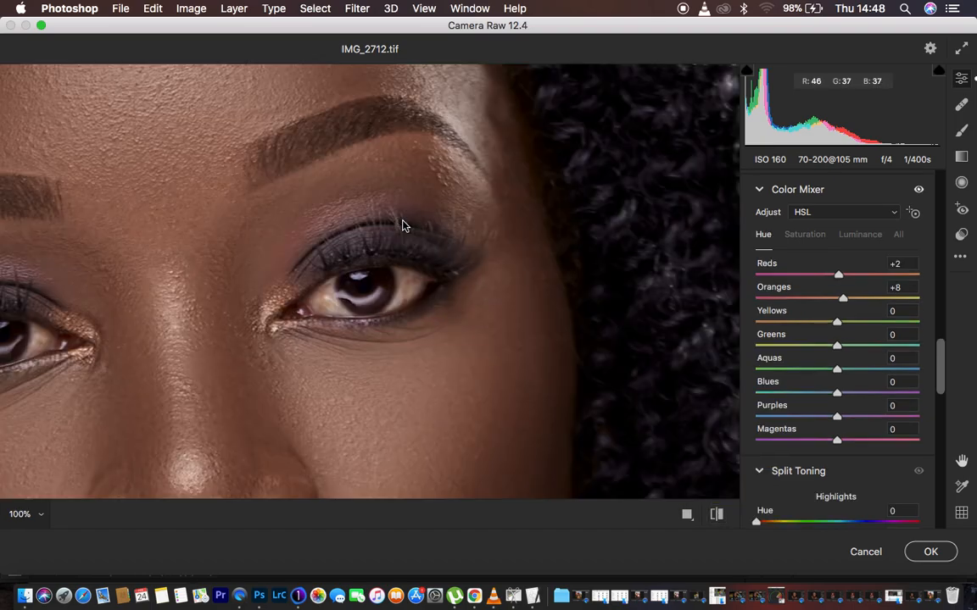
- Zoom in on one eye and set up a size 3 adjustment brush with Temperature -24 and Tint +65
{"action": "left_click", "coordinate": [404, 224]}
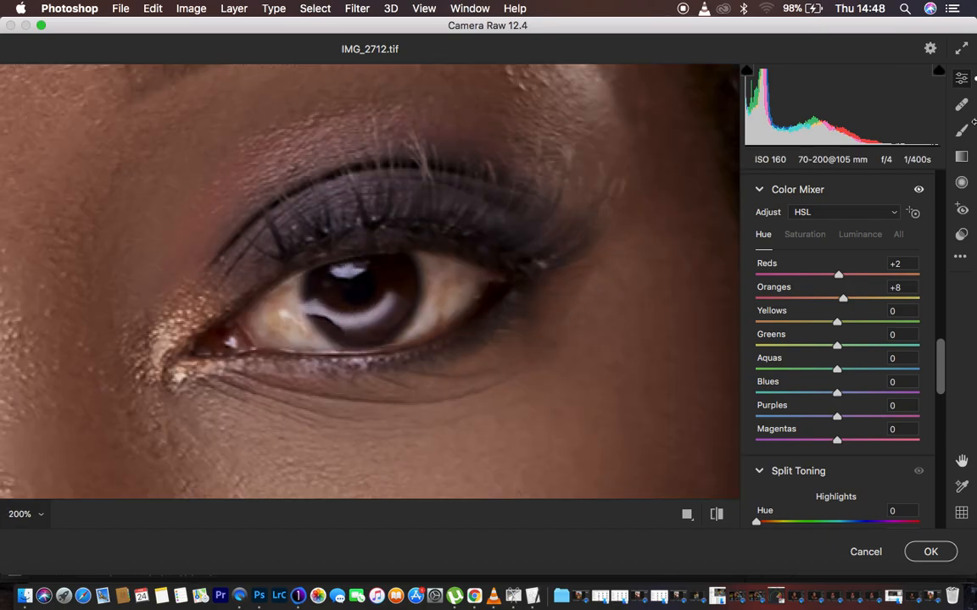
{"action": "left_click", "coordinate": [962, 131]}
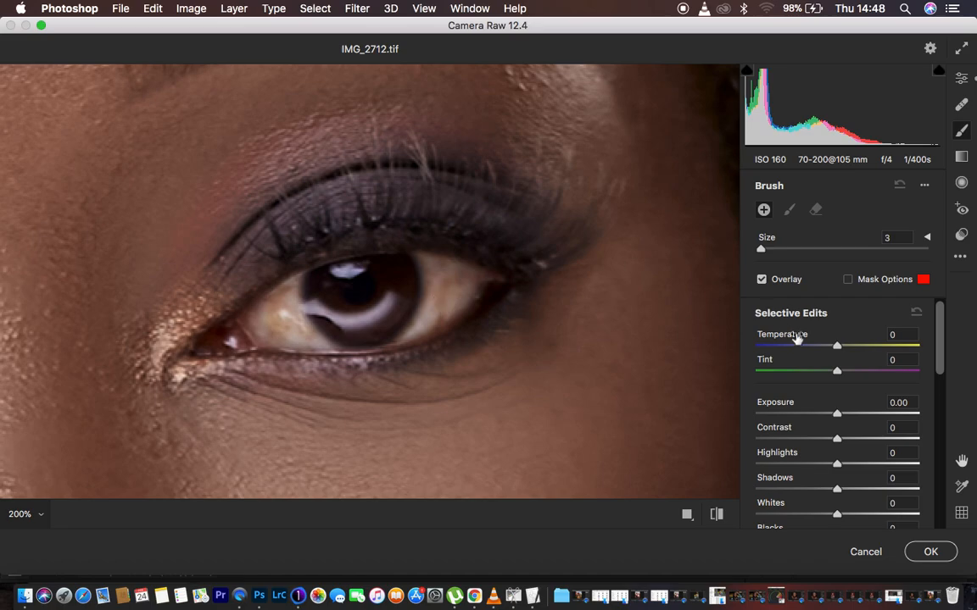
{"action": "left_click_drag", "start_coordinate": [836, 347], "coordinate": [817, 347]}
{"action": "left_click_drag", "start_coordinate": [836, 371], "coordinate": [890, 377]}
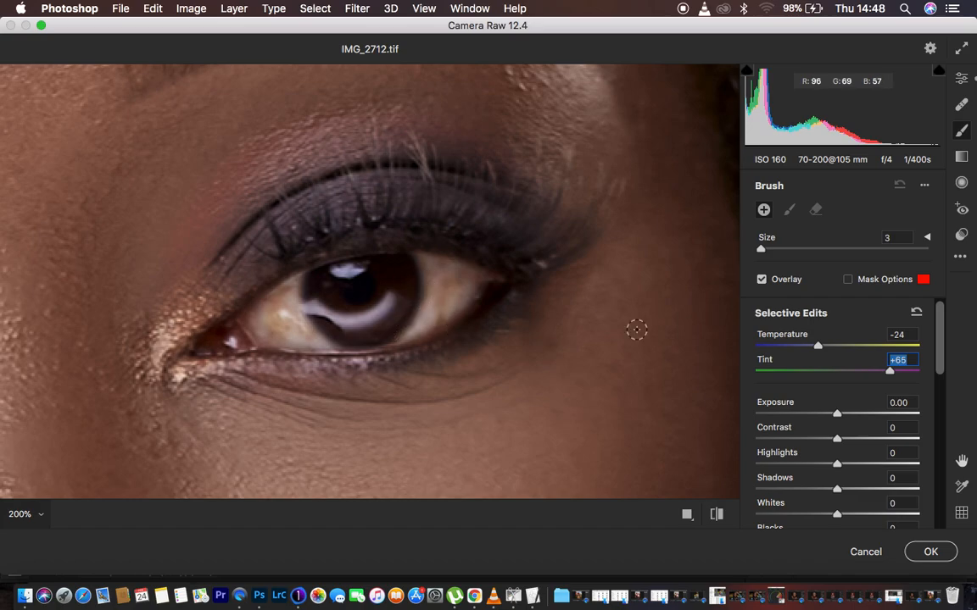
- Set the brush's Highlights and Whites to +5 and Saturation to -60, and paint over the inner white of the eye
{"action": "left_click_drag", "start_coordinate": [837, 467], "coordinate": [846, 450]}
{"action": "scroll", "coordinate": [839, 466], "scroll_direction": "down", "scroll_amount": 3}
{"action": "scroll", "coordinate": [845, 449], "scroll_direction": "down", "scroll_amount": 7}
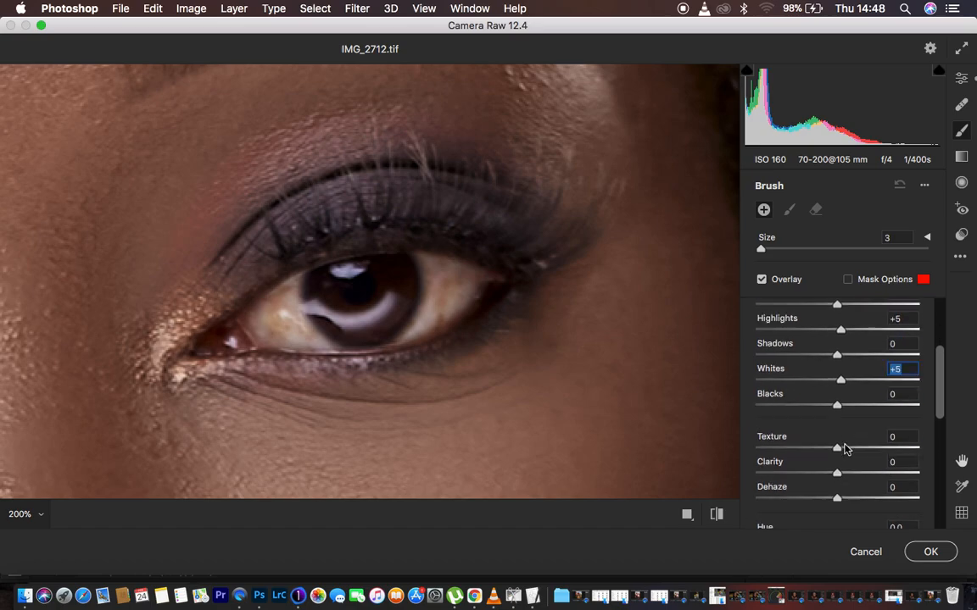
{"action": "scroll", "coordinate": [844, 447], "scroll_direction": "down", "scroll_amount": 3}
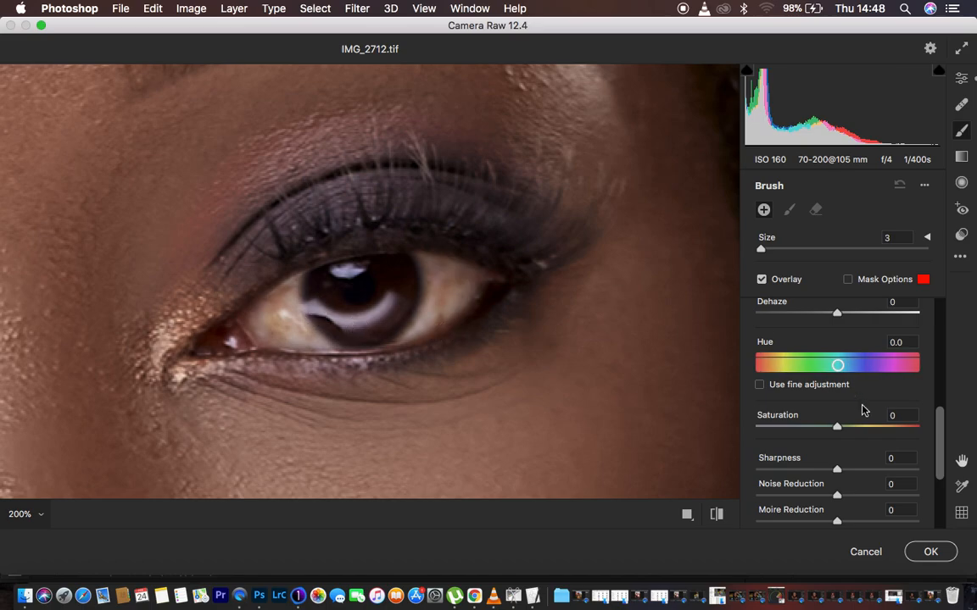
{"action": "left_click_drag", "start_coordinate": [836, 430], "coordinate": [788, 427]}
{"action": "mouse_move", "coordinate": [291, 289]}
{"action": "left_mouse_down"}
{"action": "mouse_move", "coordinate": [301, 322]}
{"action": "mouse_move", "coordinate": [294, 327]}
{"action": "mouse_move", "coordinate": [272, 301]}
{"action": "mouse_move", "coordinate": [272, 313]}
{"action": "mouse_move", "coordinate": [309, 339]}
{"action": "mouse_move", "coordinate": [289, 287]}
{"action": "mouse_move", "coordinate": [274, 332]}
{"action": "mouse_move", "coordinate": [299, 307]}
{"action": "left_mouse_up"}
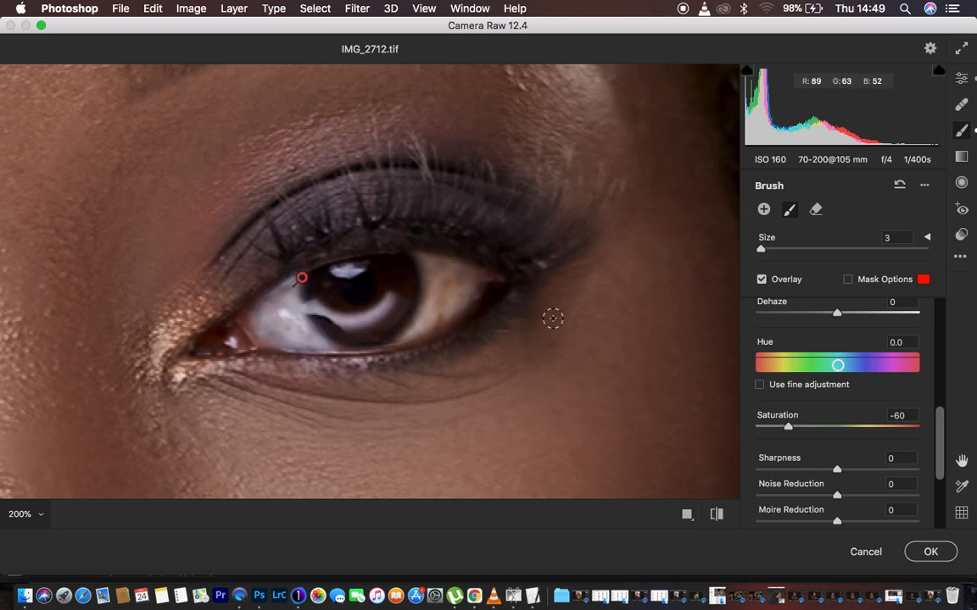
{"action": "left_click", "coordinate": [625, 280]}
{"action": "left_click_drag", "start_coordinate": [626, 281], "coordinate": [582, 395]}
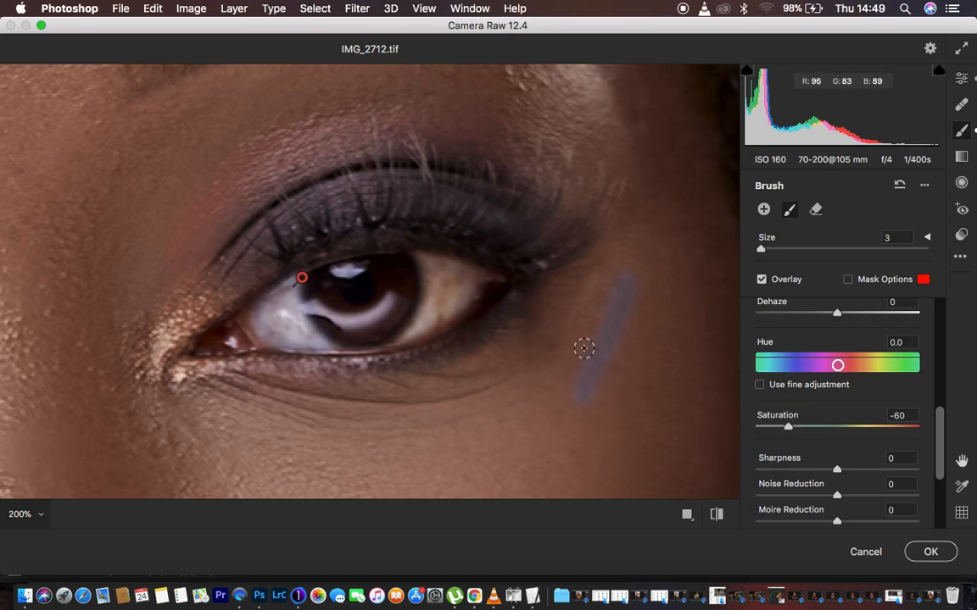
{"action": "key", "text": "super+z"}
- Paint the rest of this eye's white and iris, plus the other eye, with the adjustment brush to neutralize the yellow cast
{"action": "mouse_move", "coordinate": [423, 258]}
{"action": "left_mouse_down"}
{"action": "mouse_move", "coordinate": [437, 286]}
{"action": "mouse_move", "coordinate": [425, 322]}
{"action": "mouse_move", "coordinate": [428, 277]}
{"action": "mouse_move", "coordinate": [479, 276]}
{"action": "mouse_move", "coordinate": [440, 312]}
{"action": "mouse_move", "coordinate": [425, 271]}
{"action": "mouse_move", "coordinate": [387, 345]}
{"action": "mouse_move", "coordinate": [445, 275]}
{"action": "mouse_move", "coordinate": [427, 327]}
{"action": "mouse_move", "coordinate": [423, 272]}
{"action": "mouse_move", "coordinate": [478, 271]}
{"action": "mouse_move", "coordinate": [414, 323]}
{"action": "mouse_move", "coordinate": [356, 344]}
{"action": "mouse_move", "coordinate": [301, 309]}
{"action": "mouse_move", "coordinate": [362, 322]}
{"action": "mouse_move", "coordinate": [325, 283]}
{"action": "mouse_move", "coordinate": [298, 326]}
{"action": "mouse_move", "coordinate": [270, 305]}
{"action": "left_mouse_up"}
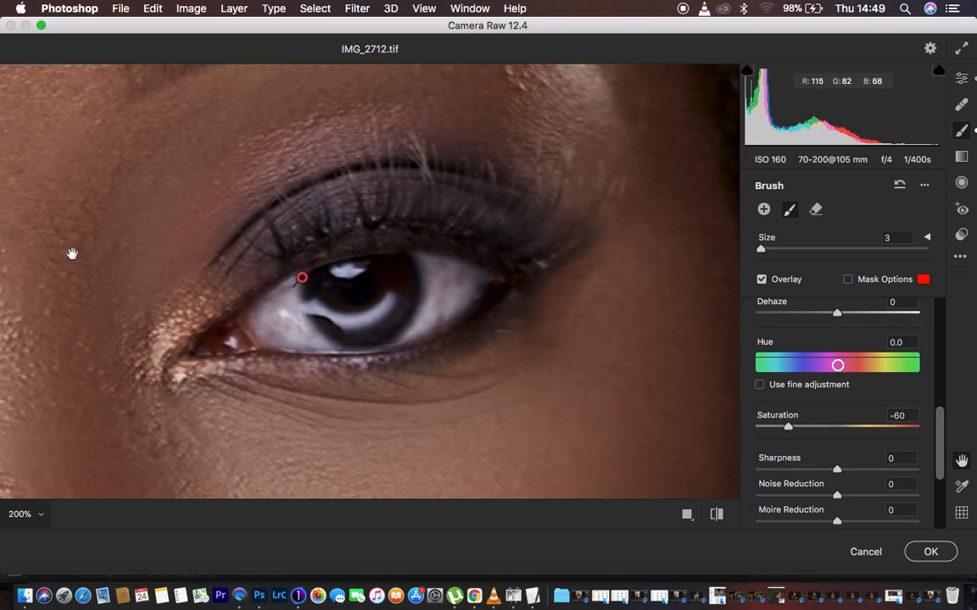
{"action": "left_click_drag", "start_coordinate": [78, 255], "coordinate": [585, 222]}
{"action": "left_click_drag", "start_coordinate": [181, 243], "coordinate": [356, 203]}
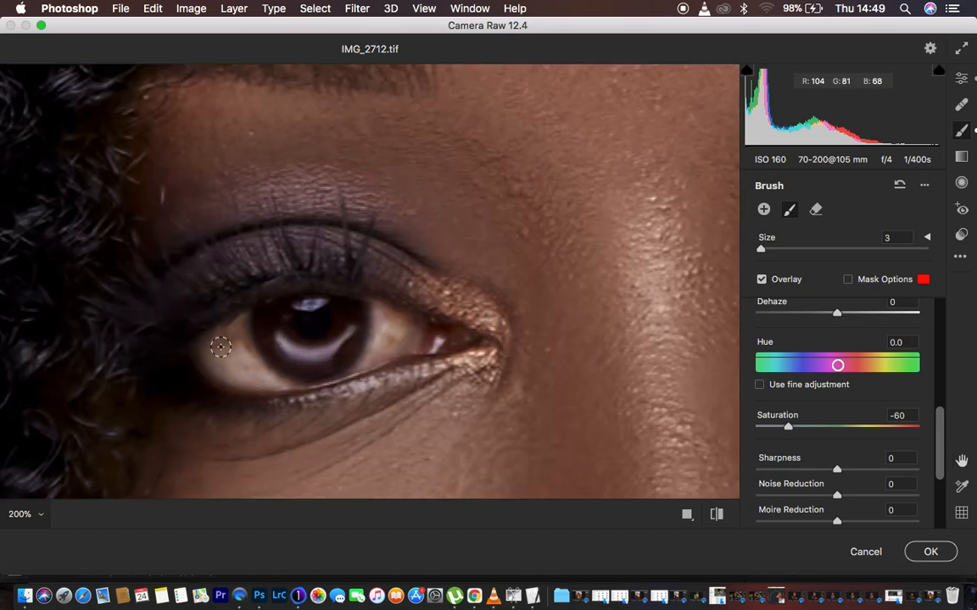
{"action": "mouse_move", "coordinate": [239, 332]}
{"action": "left_mouse_down"}
{"action": "mouse_move", "coordinate": [203, 344]}
{"action": "mouse_move", "coordinate": [245, 377]}
{"action": "mouse_move", "coordinate": [232, 332]}
{"action": "mouse_move", "coordinate": [266, 380]}
{"action": "mouse_move", "coordinate": [243, 362]}
{"action": "mouse_move", "coordinate": [258, 383]}
{"action": "mouse_move", "coordinate": [287, 376]}
{"action": "mouse_move", "coordinate": [241, 348]}
{"action": "mouse_move", "coordinate": [244, 322]}
{"action": "mouse_move", "coordinate": [269, 365]}
{"action": "mouse_move", "coordinate": [305, 374]}
{"action": "mouse_move", "coordinate": [350, 360]}
{"action": "mouse_move", "coordinate": [378, 319]}
{"action": "mouse_move", "coordinate": [381, 341]}
{"action": "mouse_move", "coordinate": [395, 319]}
{"action": "mouse_move", "coordinate": [386, 341]}
{"action": "mouse_move", "coordinate": [373, 308]}
{"action": "mouse_move", "coordinate": [396, 313]}
{"action": "mouse_move", "coordinate": [408, 334]}
{"action": "mouse_move", "coordinate": [373, 360]}
{"action": "mouse_move", "coordinate": [376, 310]}
{"action": "mouse_move", "coordinate": [369, 343]}
{"action": "mouse_move", "coordinate": [325, 358]}
{"action": "mouse_move", "coordinate": [280, 352]}
{"action": "mouse_move", "coordinate": [303, 350]}
{"action": "mouse_move", "coordinate": [287, 312]}
{"action": "mouse_move", "coordinate": [325, 297]}
{"action": "mouse_move", "coordinate": [271, 313]}
{"action": "mouse_move", "coordinate": [236, 343]}
{"action": "mouse_move", "coordinate": [241, 351]}
{"action": "mouse_move", "coordinate": [218, 335]}
{"action": "left_mouse_up"}
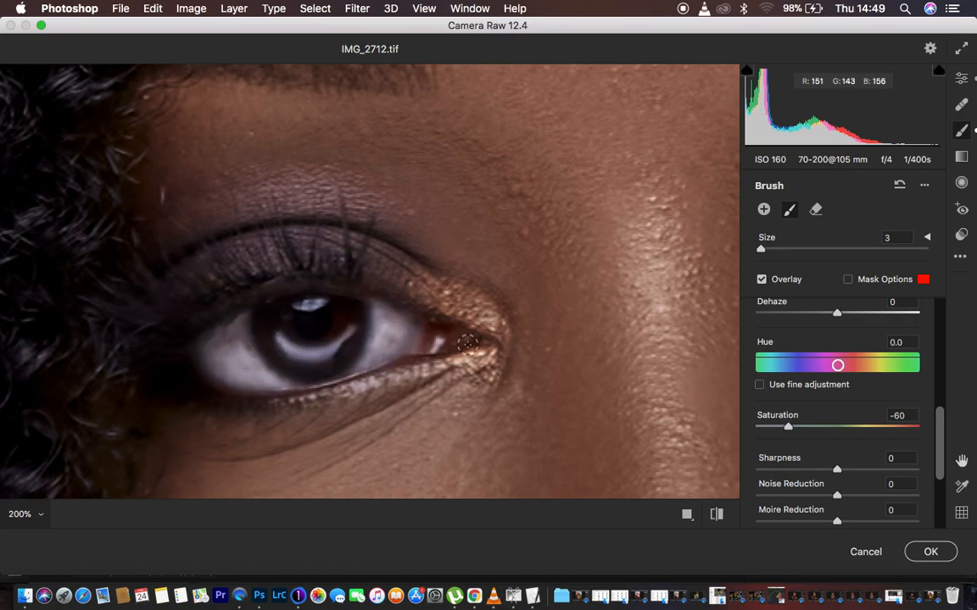
- Compare the whole portrait before and after the brushed eye corrections
{"action": "key", "text": "super+minus"}
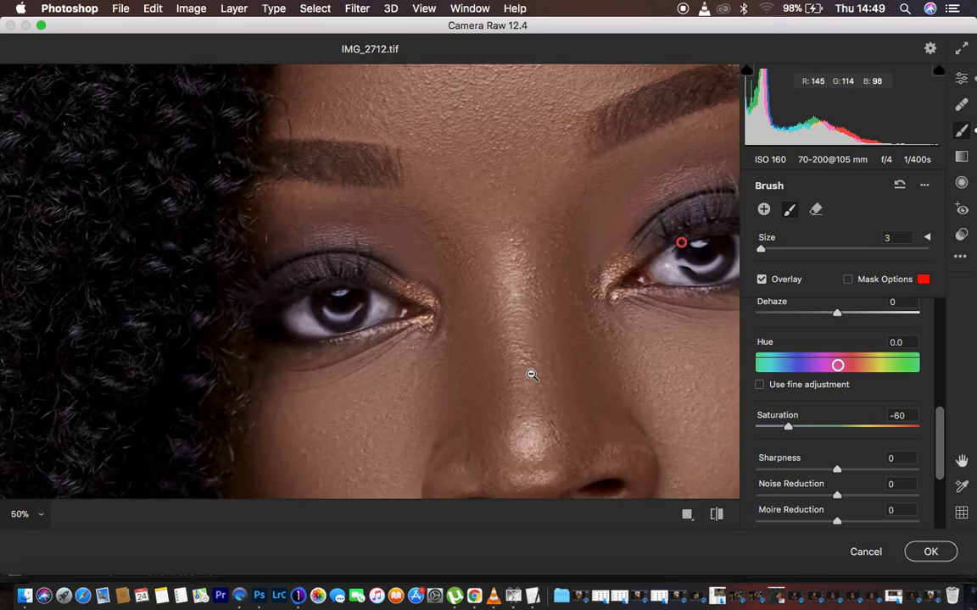
{"action": "key", "text": "super+minus"}
{"action": "key", "text": "super+minus"}
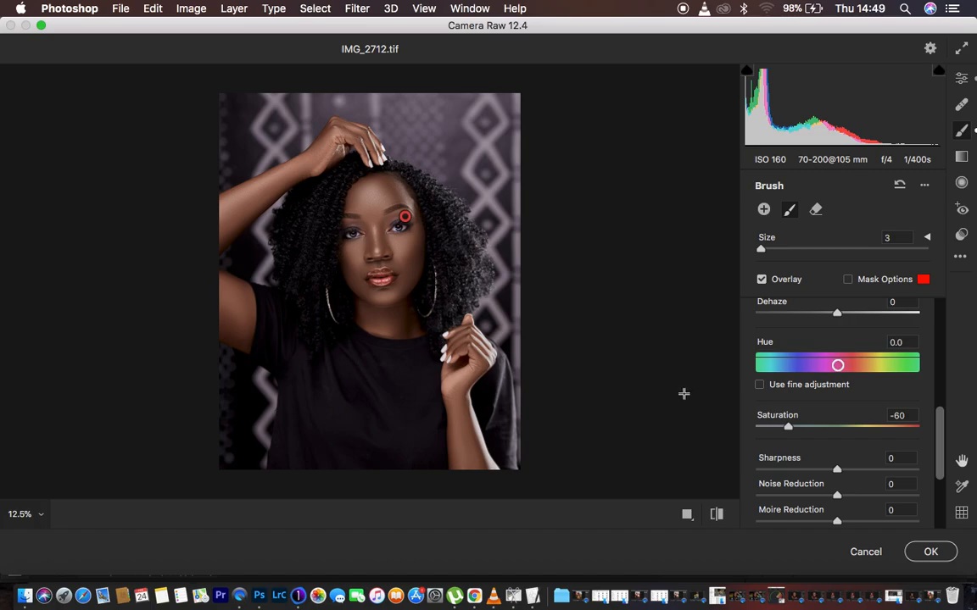
{"action": "left_click", "coordinate": [717, 515]}
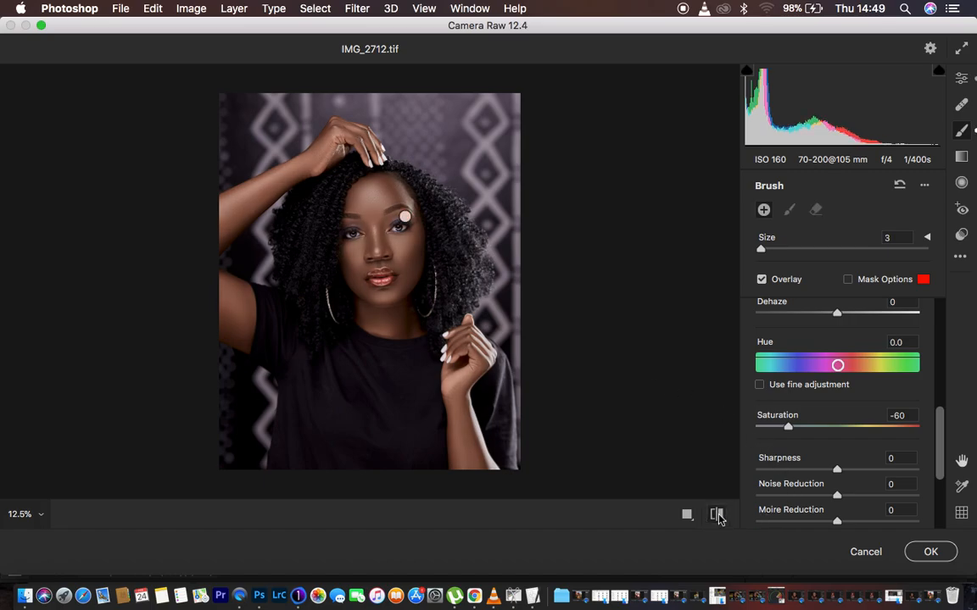
{"action": "left_click", "coordinate": [717, 515]}
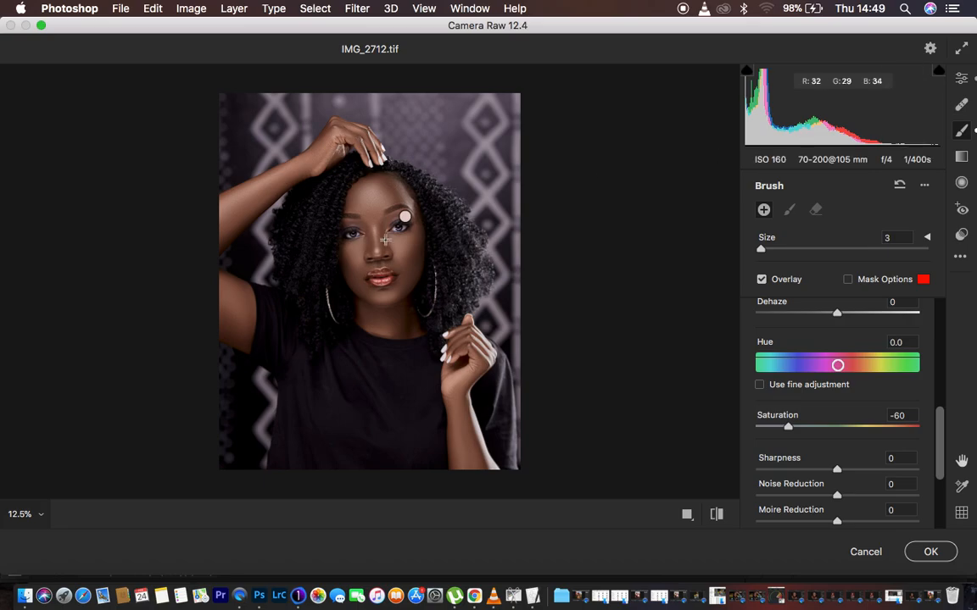
- Reduce the portrait's overall Saturation to -2 and apply the Camera Raw edits to the stamped layer
{"action": "left_click", "coordinate": [961, 78]}
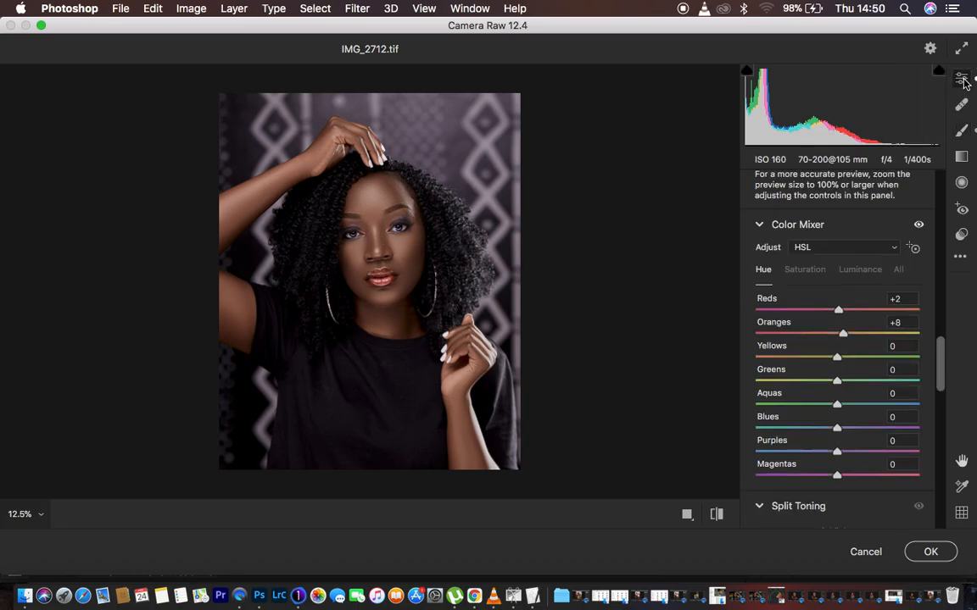
{"action": "scroll", "coordinate": [890, 246], "scroll_direction": "up", "scroll_amount": 10}
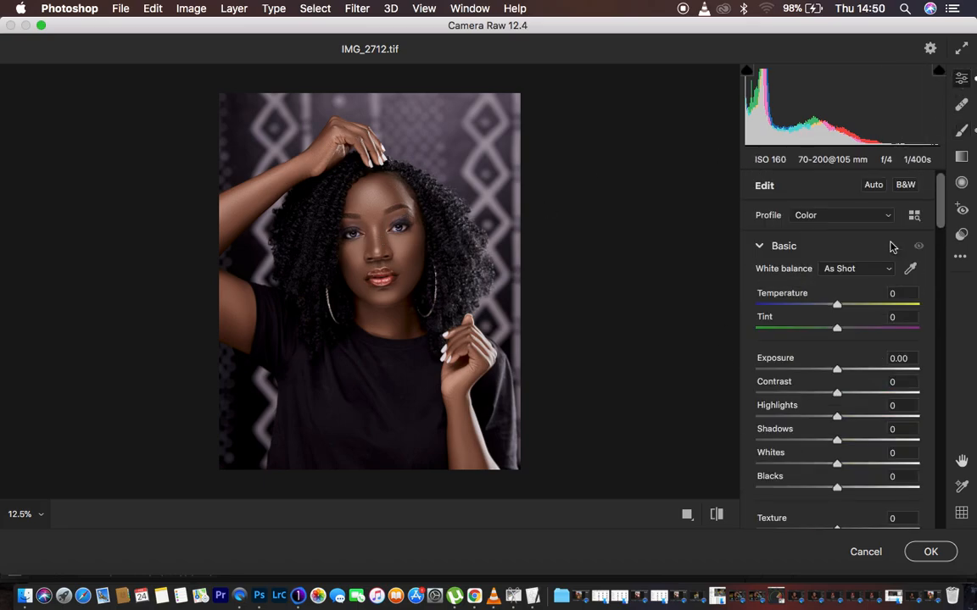
{"action": "scroll", "coordinate": [890, 246], "scroll_direction": "down", "scroll_amount": 5}
{"action": "left_click_drag", "start_coordinate": [837, 464], "coordinate": [836, 465]}
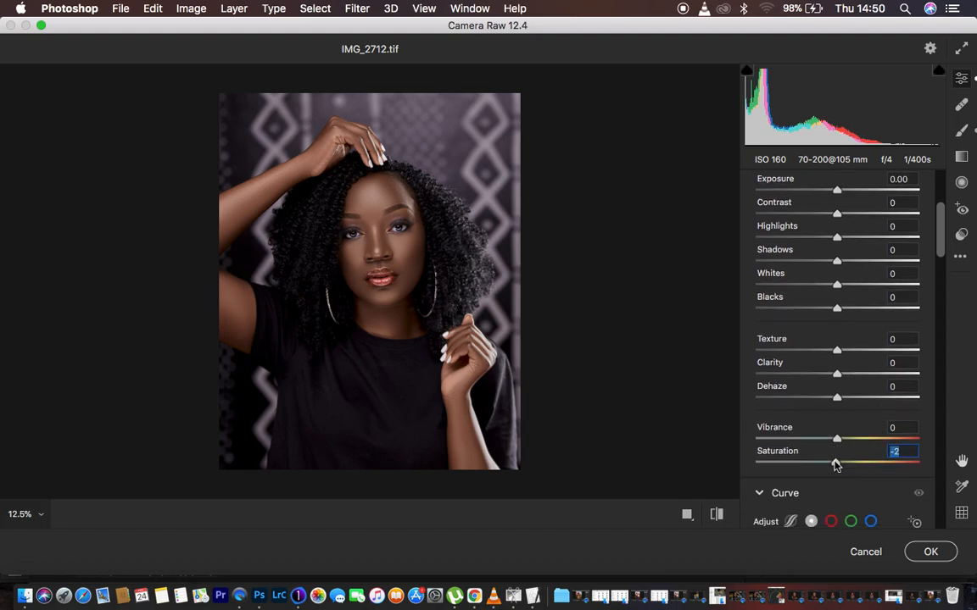
{"action": "left_click", "coordinate": [929, 552]}
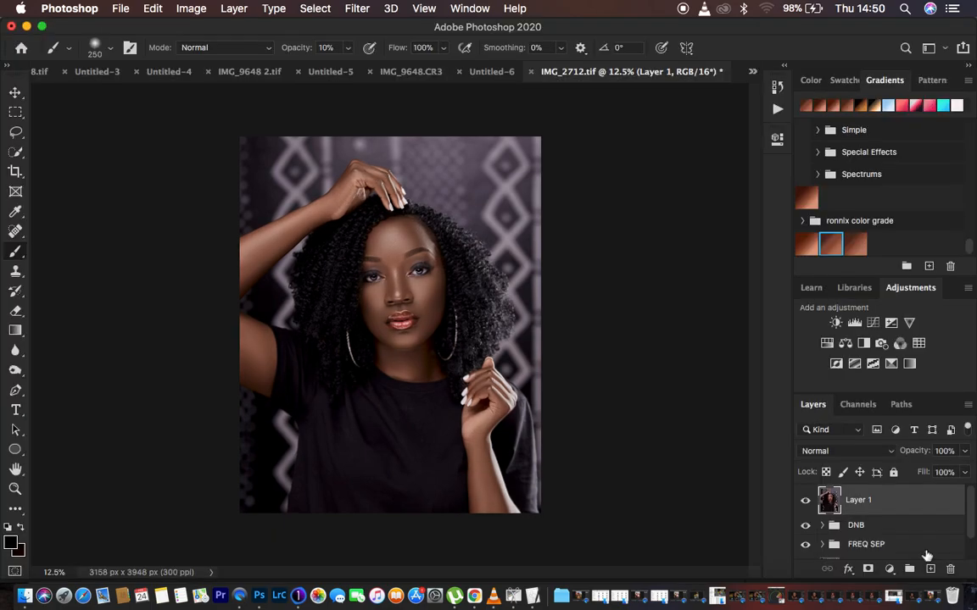
- Add a Black & White adjustment layer above the stamped layer, blended with Multiply at 10% opacity
{"action": "left_click", "coordinate": [889, 569]}
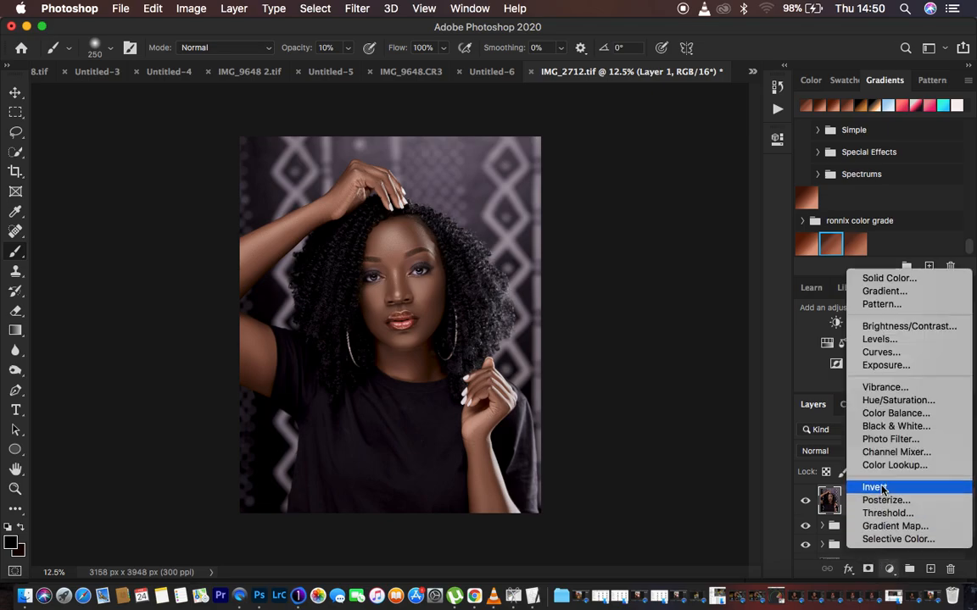
{"action": "left_click", "coordinate": [885, 427]}
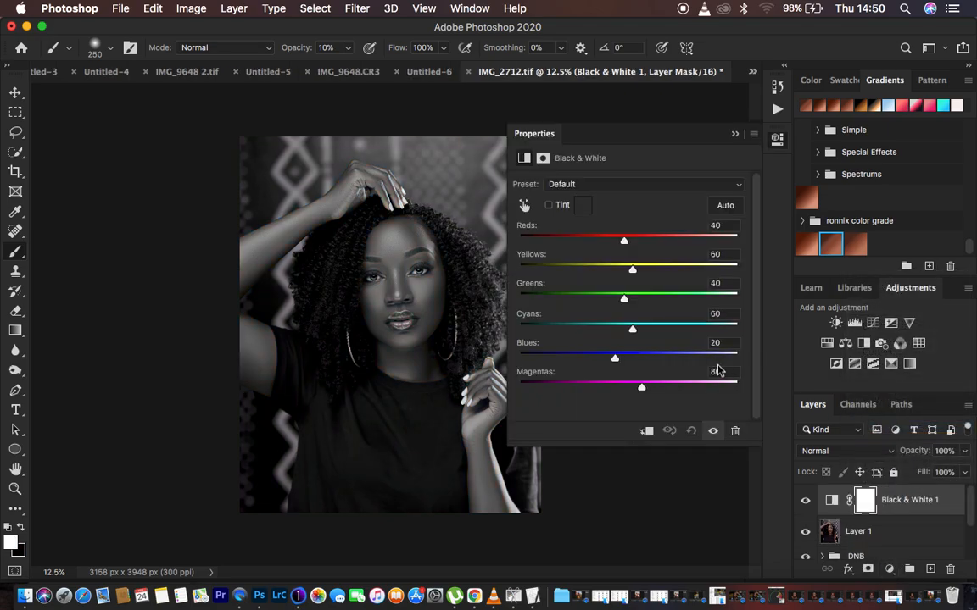
{"action": "left_click", "coordinate": [840, 451]}
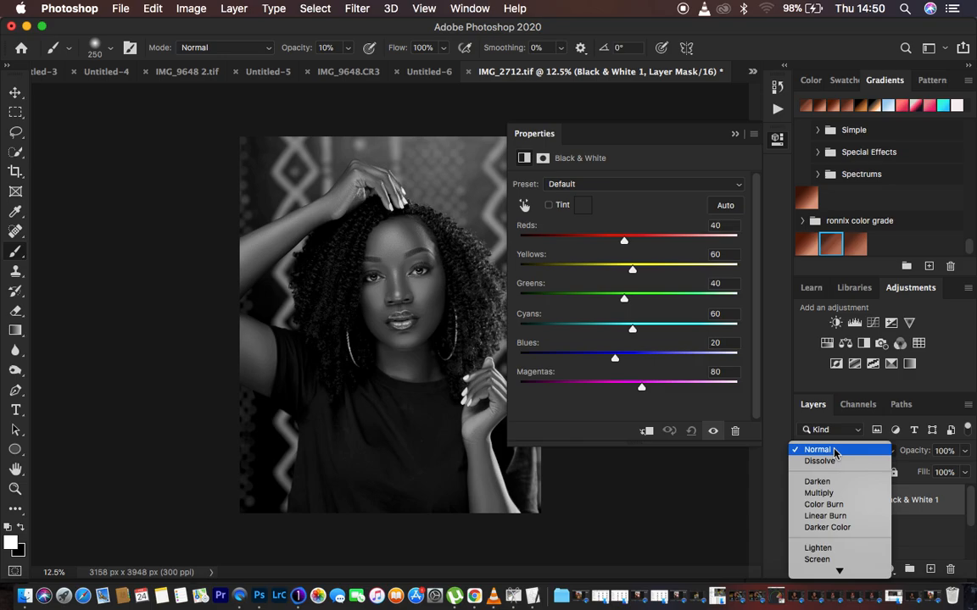
{"action": "left_click", "coordinate": [829, 494]}
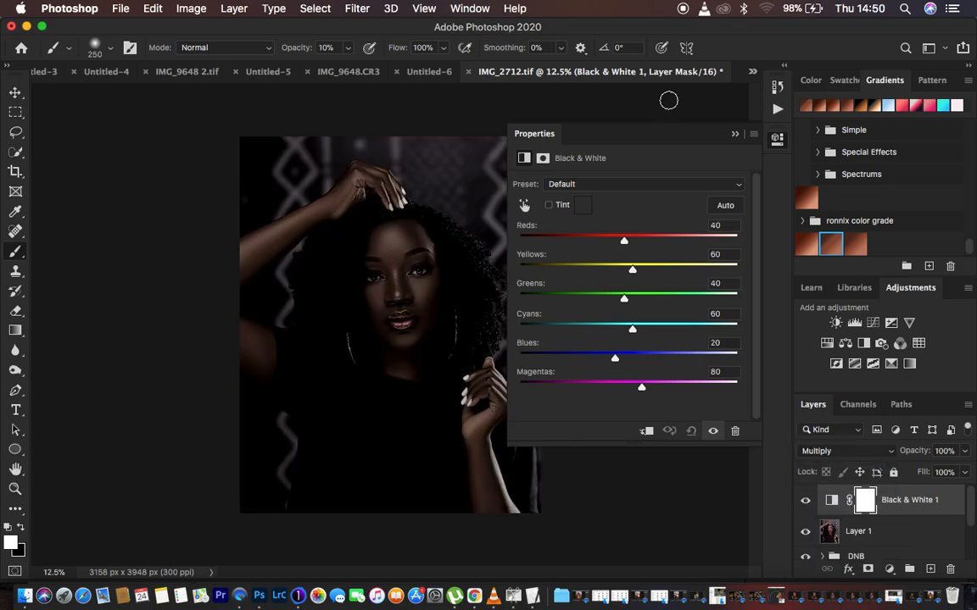
{"action": "left_click", "coordinate": [734, 137]}
{"action": "left_click_drag", "start_coordinate": [918, 456], "coordinate": [891, 452]}
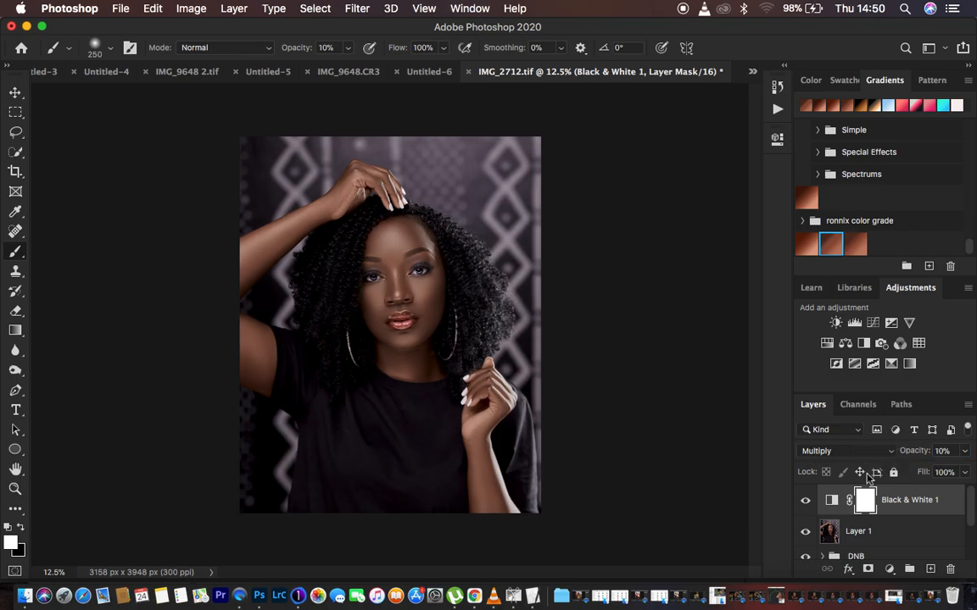
- Add a second Black & White adjustment layer in Normal mode and lower its opacity to 13%
{"action": "left_click", "coordinate": [890, 568]}
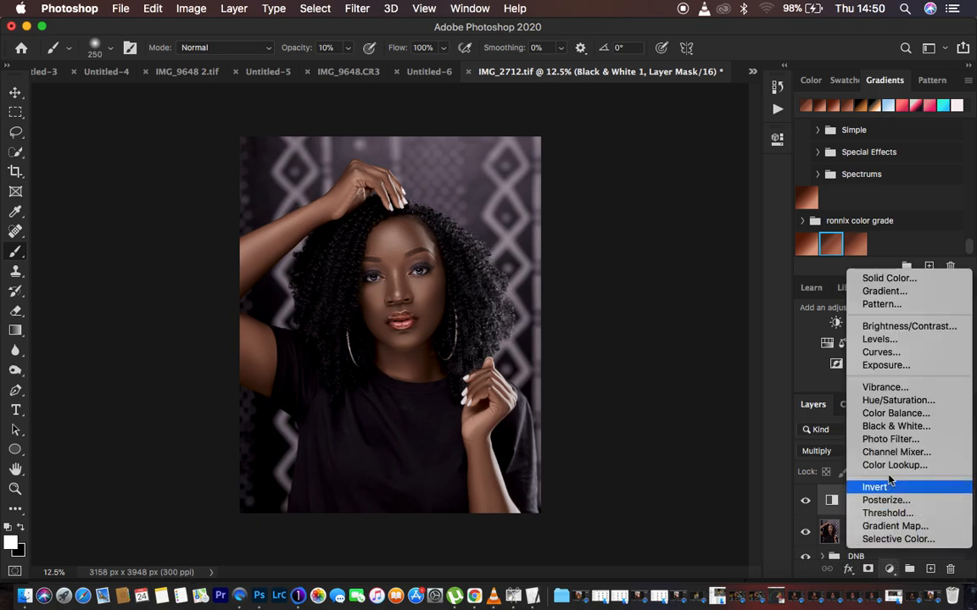
{"action": "left_click", "coordinate": [890, 426]}
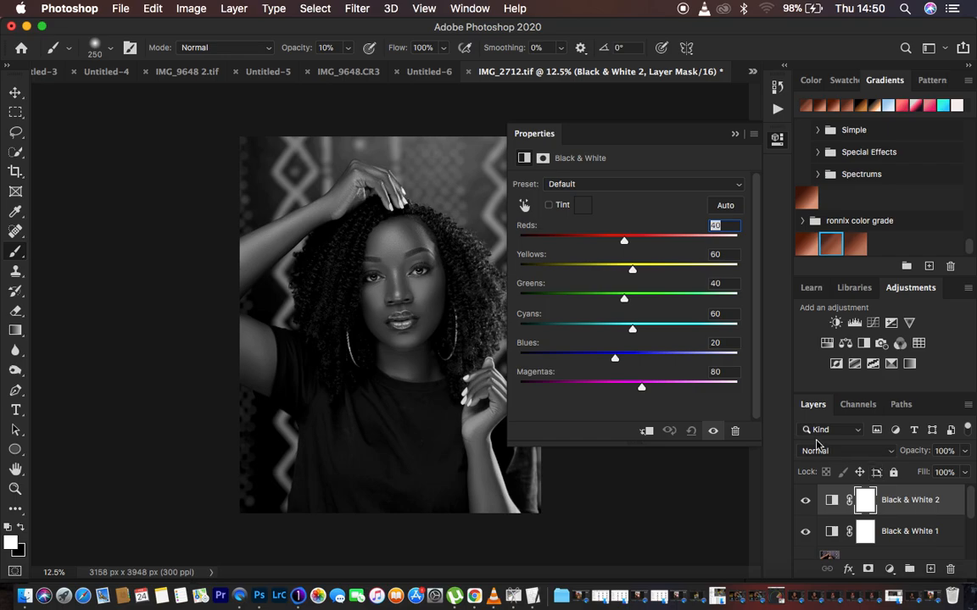
{"action": "left_click_drag", "start_coordinate": [917, 456], "coordinate": [889, 451]}
{"action": "left_click", "coordinate": [887, 451]}
{"action": "left_click", "coordinate": [885, 449]}
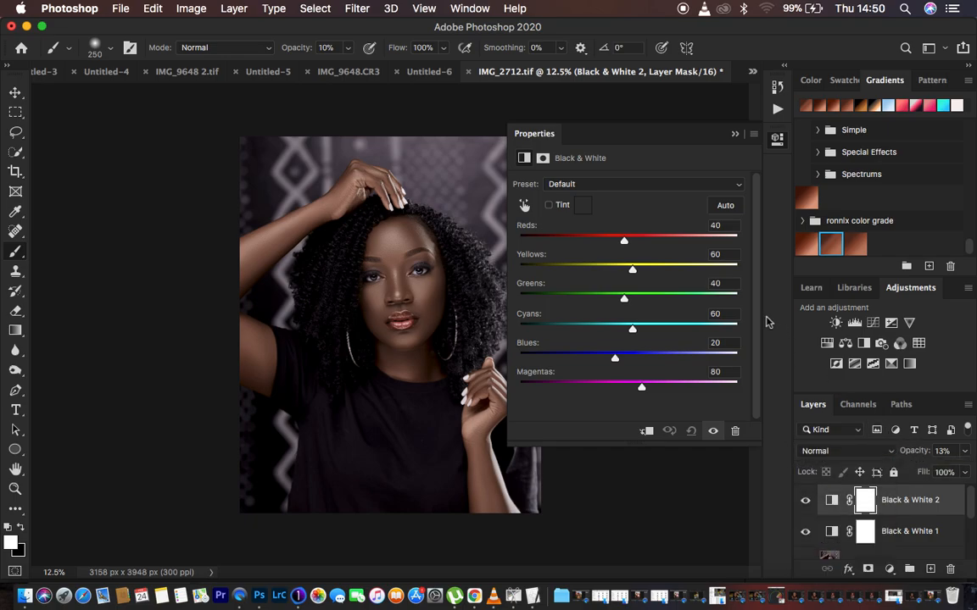
{"action": "left_click", "coordinate": [735, 136]}
{"action": "key", "text": "super+plus"}
{"action": "key", "text": "super+minus"}
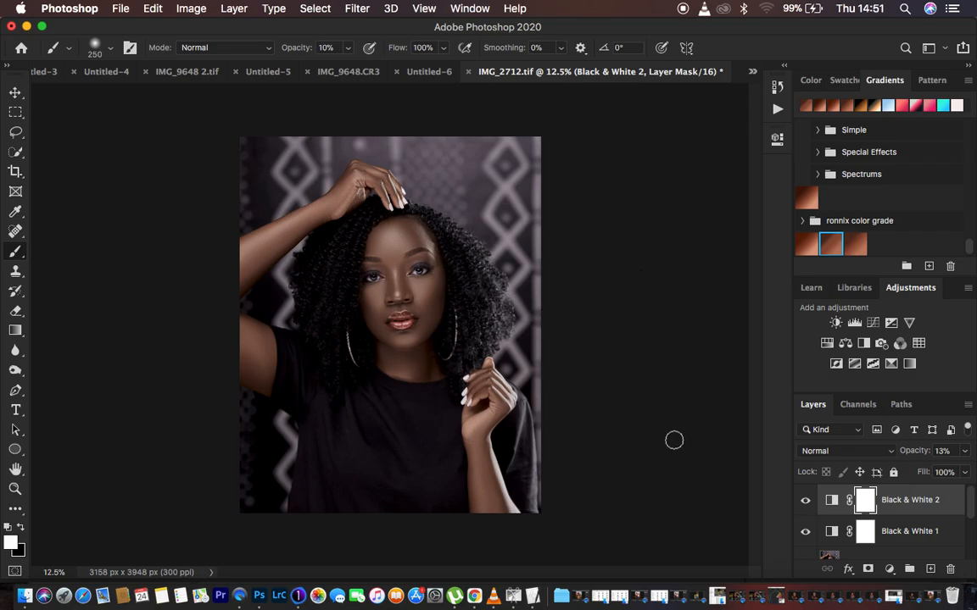
- Add a Brightness/Contrast adjustment layer on top and set Contrast to 10
{"action": "left_click", "coordinate": [890, 570]}
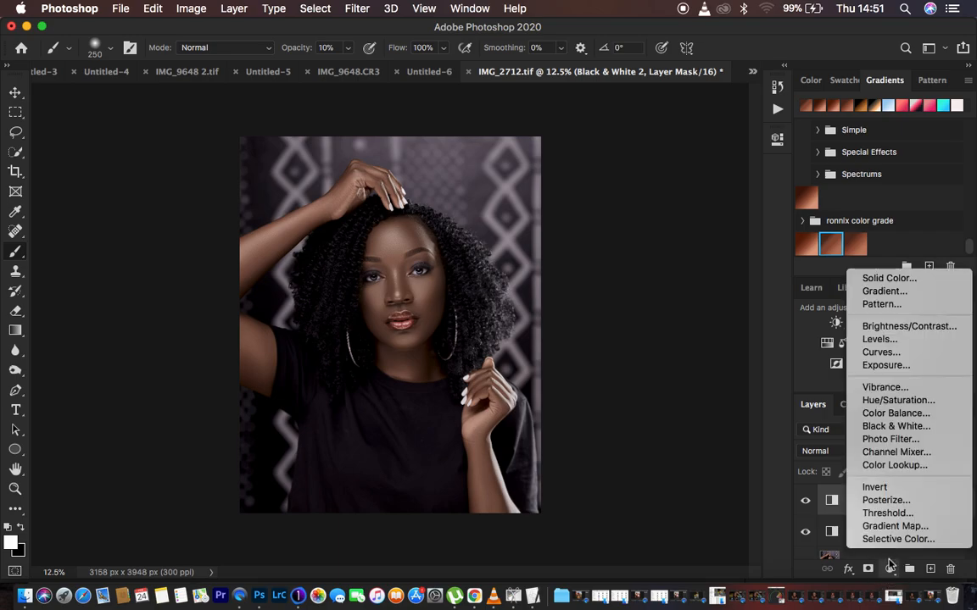
{"action": "left_click", "coordinate": [903, 326]}
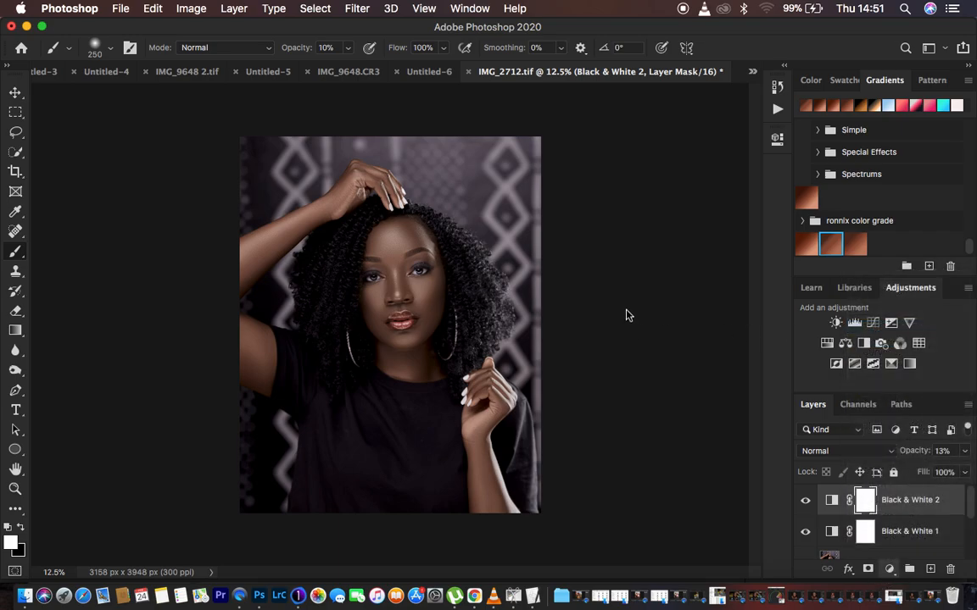
{"action": "left_click_drag", "start_coordinate": [625, 256], "coordinate": [640, 260]}
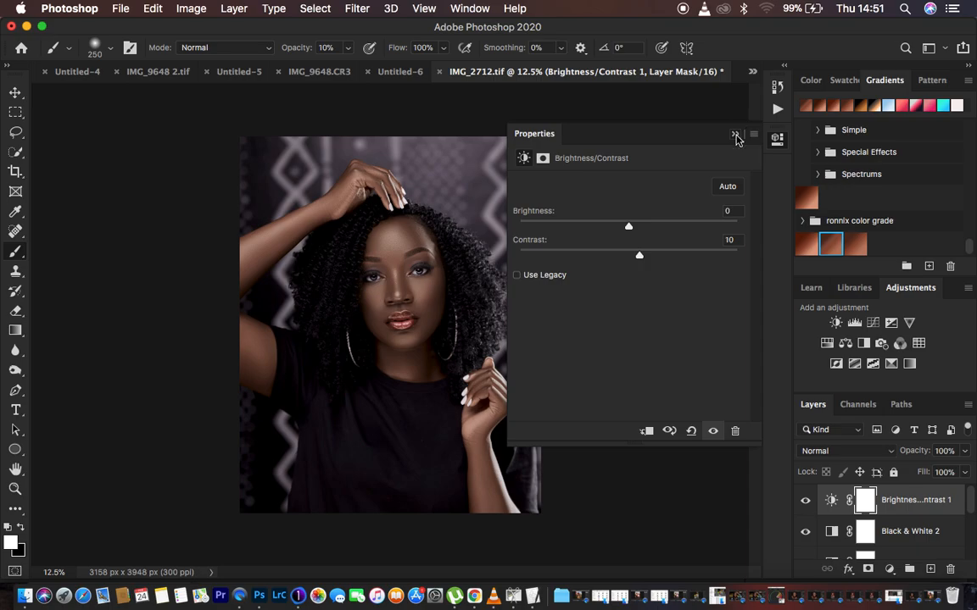
{"action": "left_click", "coordinate": [735, 135]}
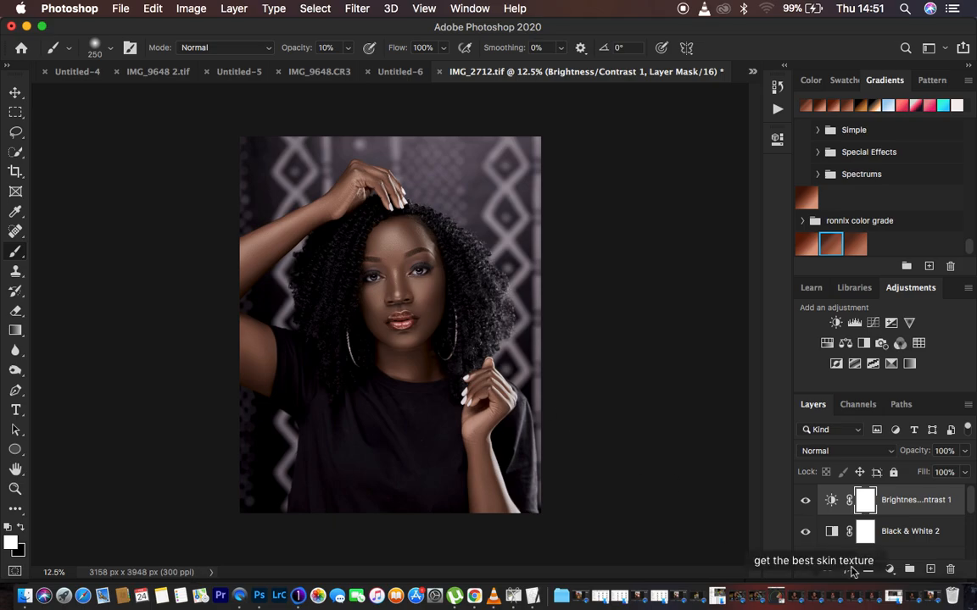
- Add a Selective Color adjustment layer and slightly reduce Yellow in the Blacks to cool the shadows
{"action": "left_click", "coordinate": [889, 569]}
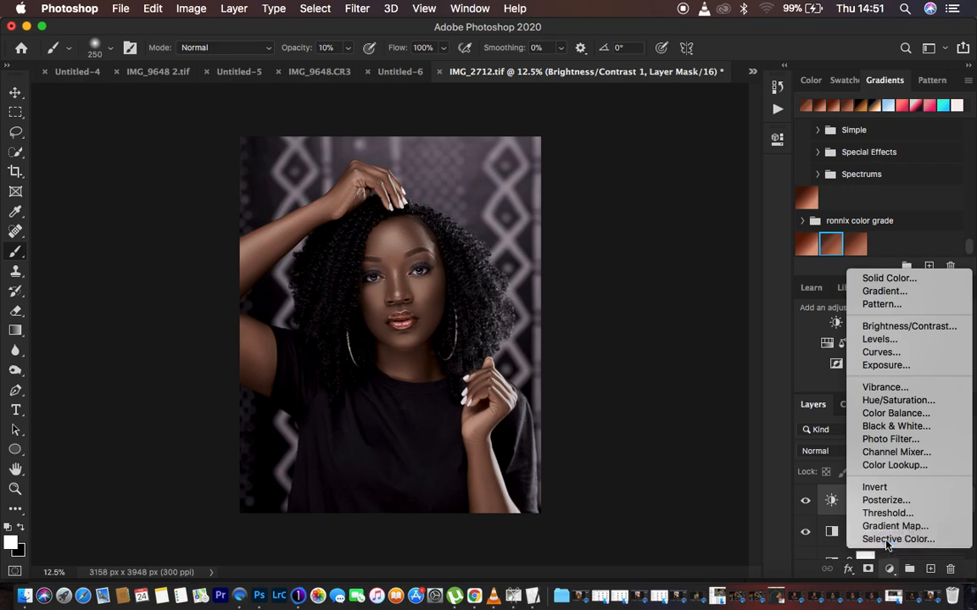
{"action": "left_click", "coordinate": [887, 539]}
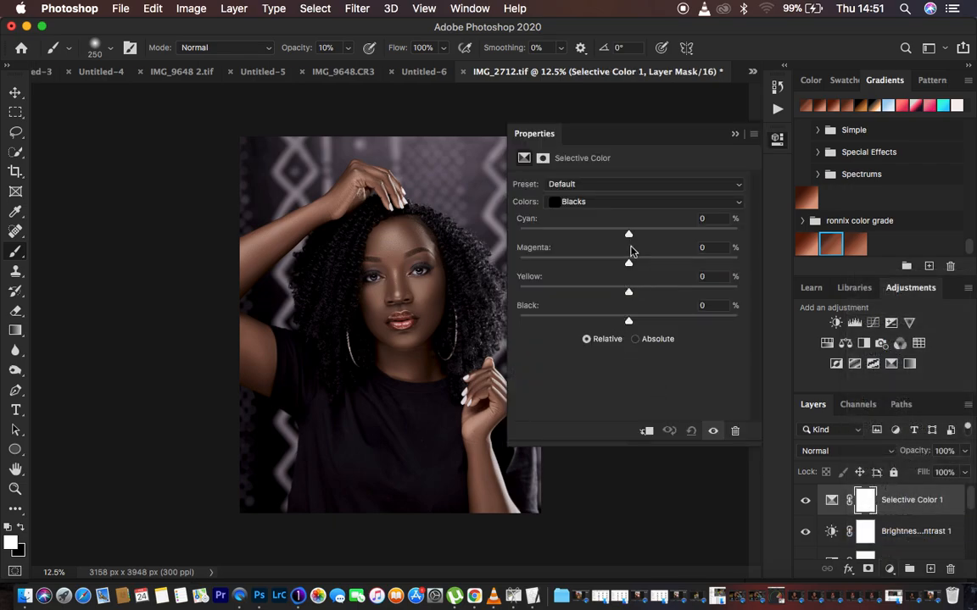
{"action": "left_click", "coordinate": [610, 207]}
{"action": "left_click", "coordinate": [610, 207]}
{"action": "left_click_drag", "start_coordinate": [628, 295], "coordinate": [625, 294]}
{"action": "left_click", "coordinate": [736, 138]}
{"action": "key", "text": "super+equal"}
{"action": "key", "text": "super+minus"}
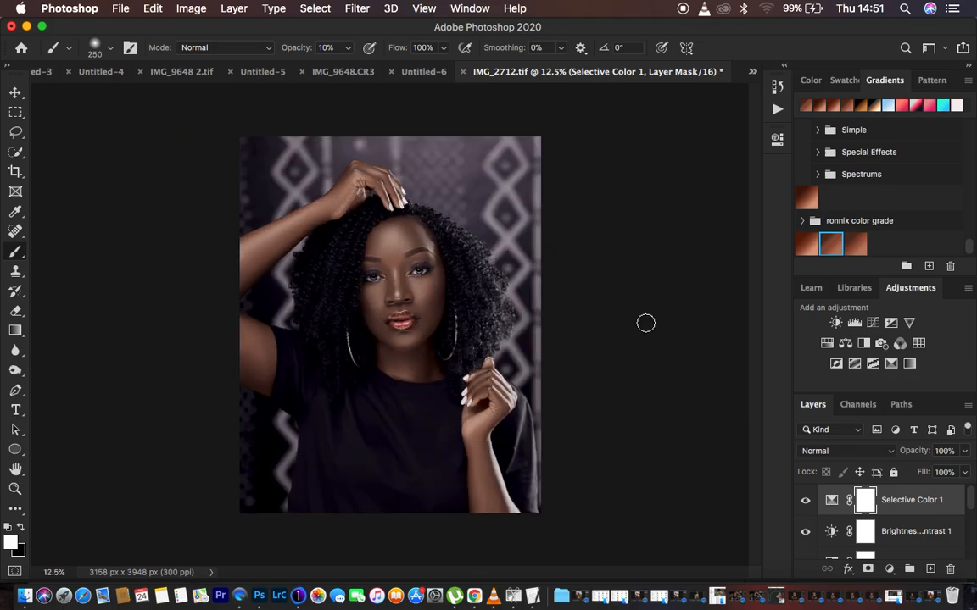
- Compare the original Background photo with the finished retouch by repeatedly hiding and showing all the other layers
{"action": "scroll", "coordinate": [881, 533], "scroll_direction": "down", "scroll_amount": 5}
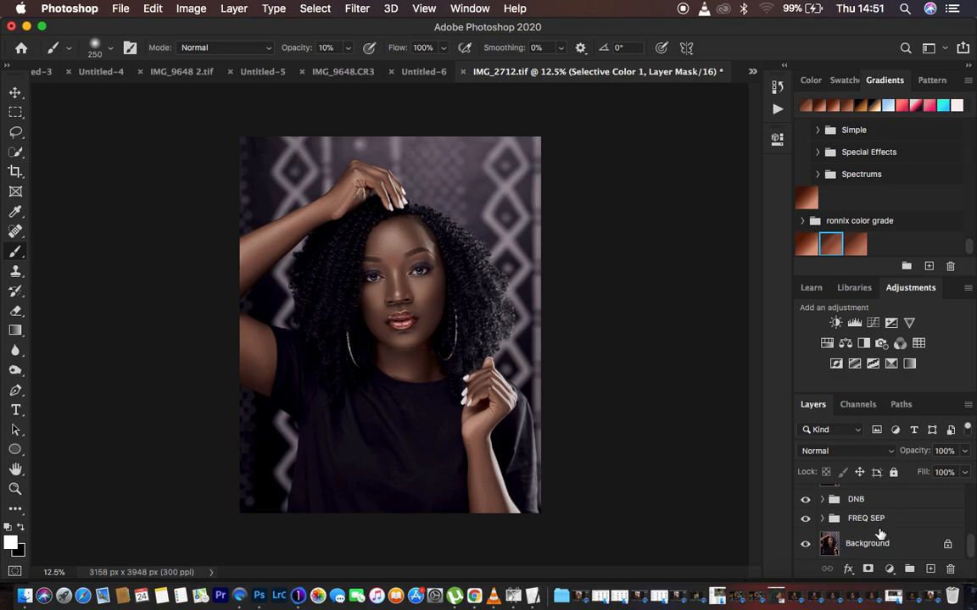
{"action": "left_click", "coordinate": [805, 544], "text": "alt"}
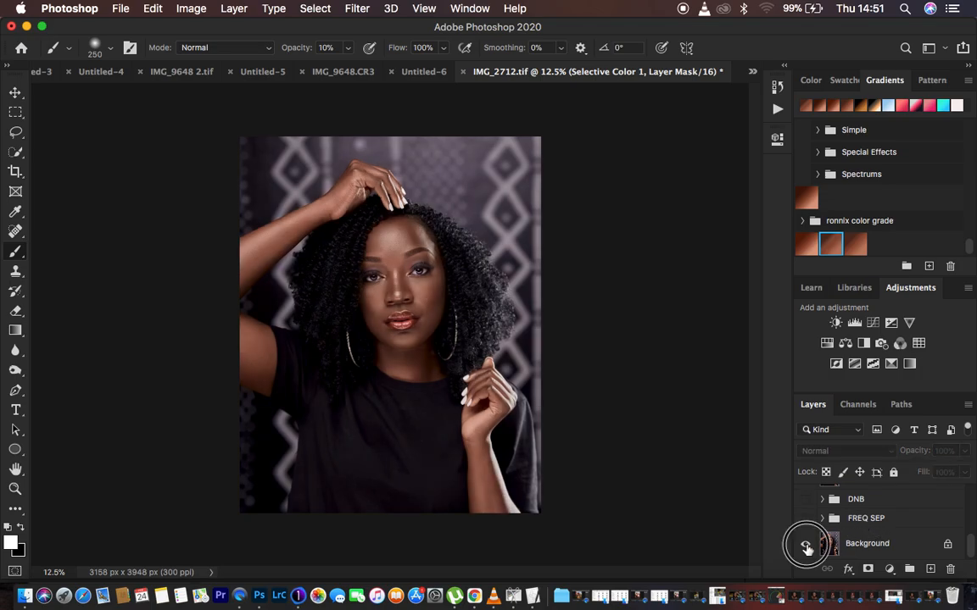
{"action": "left_click", "coordinate": [805, 545], "text": "alt"}
{"action": "left_click", "coordinate": [806, 545], "text": "alt"}
{"action": "left_click", "coordinate": [805, 546], "text": "alt"}
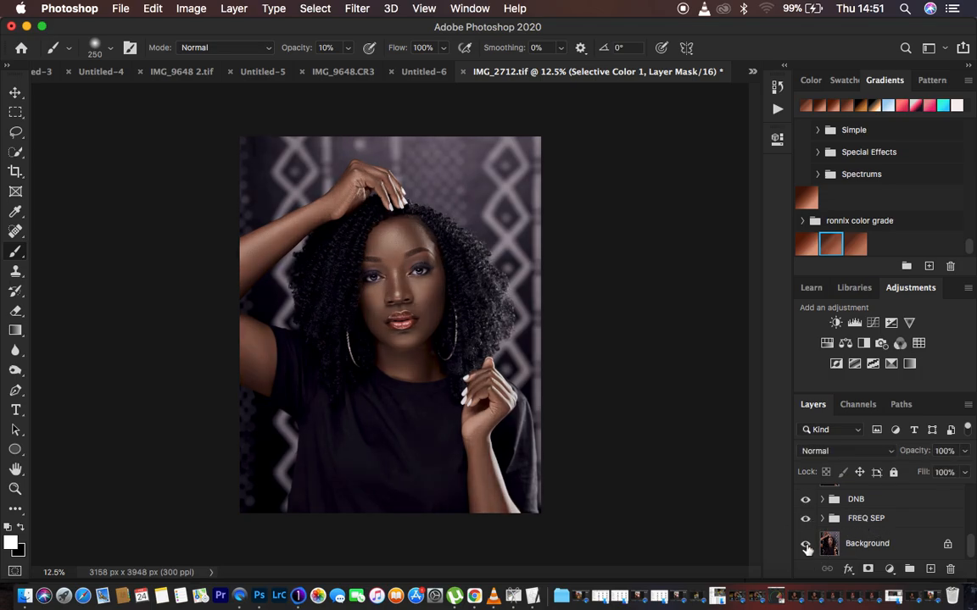
{"action": "left_click", "coordinate": [805, 546], "text": "alt"}
{"action": "left_click", "coordinate": [805, 546], "text": "alt"}
{"action": "left_click", "coordinate": [805, 547], "text": "alt"}
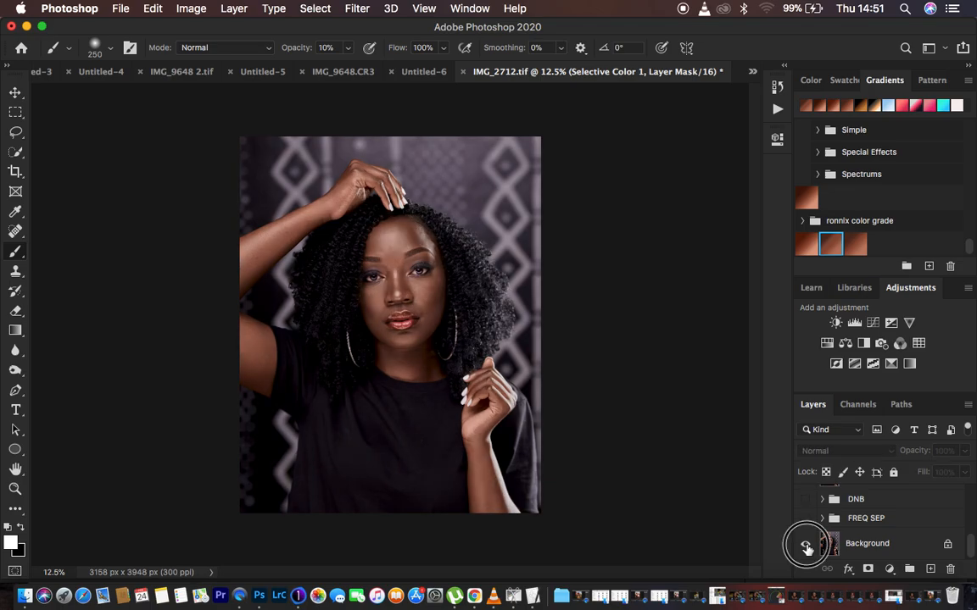
{"action": "left_click", "coordinate": [806, 547], "text": "alt"}
{"action": "left_click", "coordinate": [806, 545], "text": "alt"}
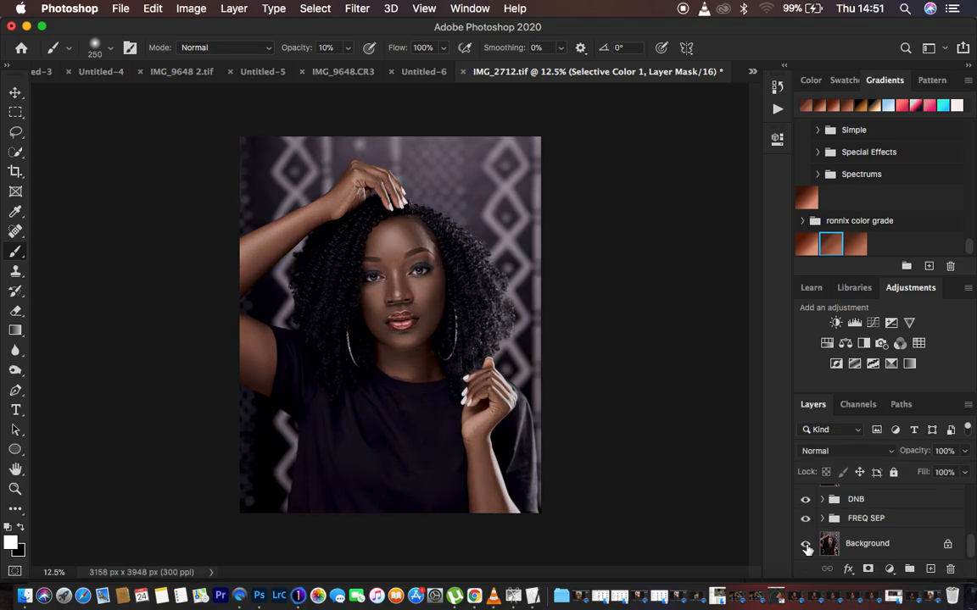
{"action": "left_click", "coordinate": [806, 545], "text": "alt"}
{"action": "left_click", "coordinate": [805, 545], "text": "alt"}
- Set up a JPG export at 100% quality with Bicubic Sharper resampling and the color profile embedded
{"action": "left_click", "coordinate": [122, 9]}
{"action": "mouse_move", "coordinate": [170, 226]}
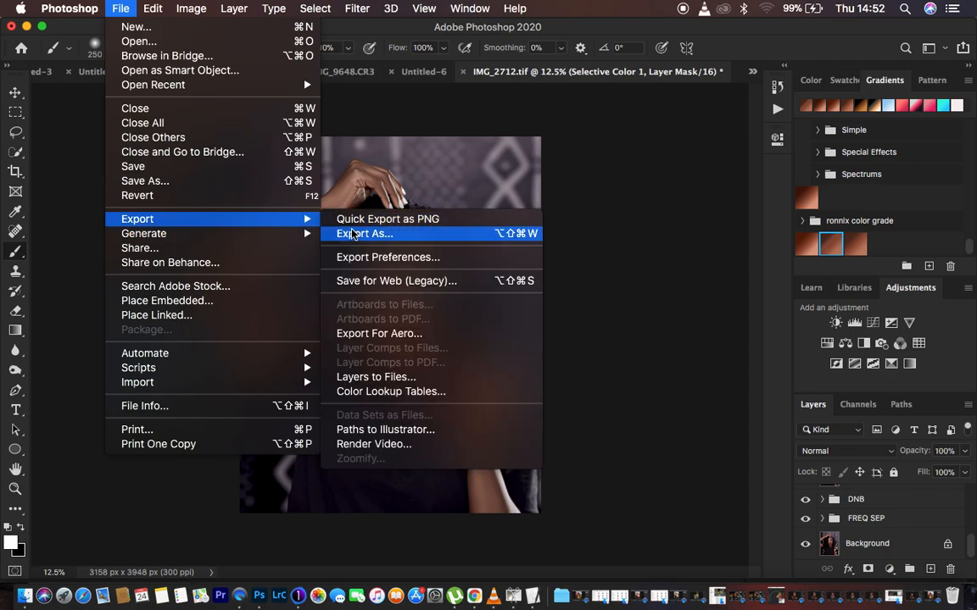
{"action": "key", "text": "Escape"}
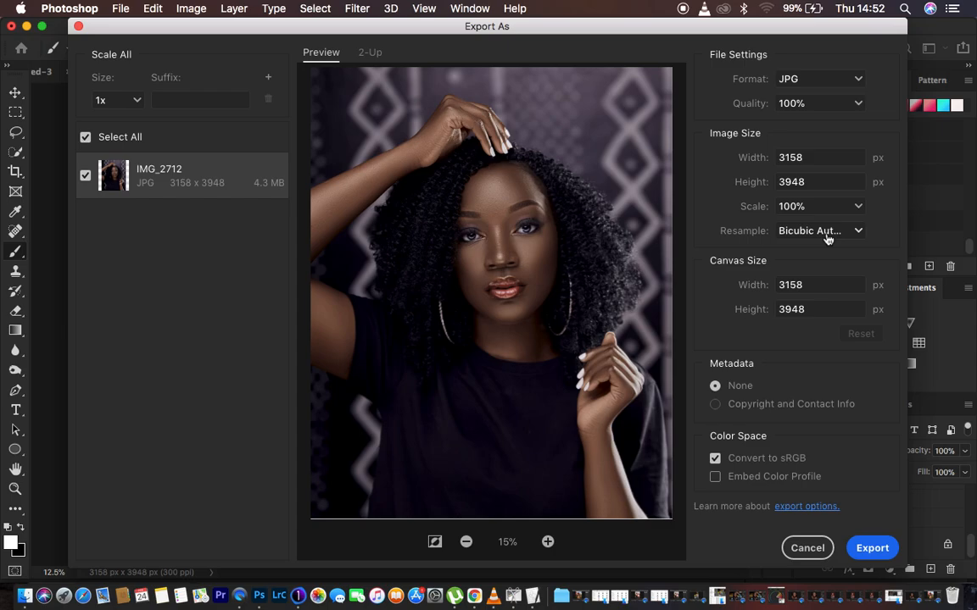
{"action": "left_click", "coordinate": [827, 239]}
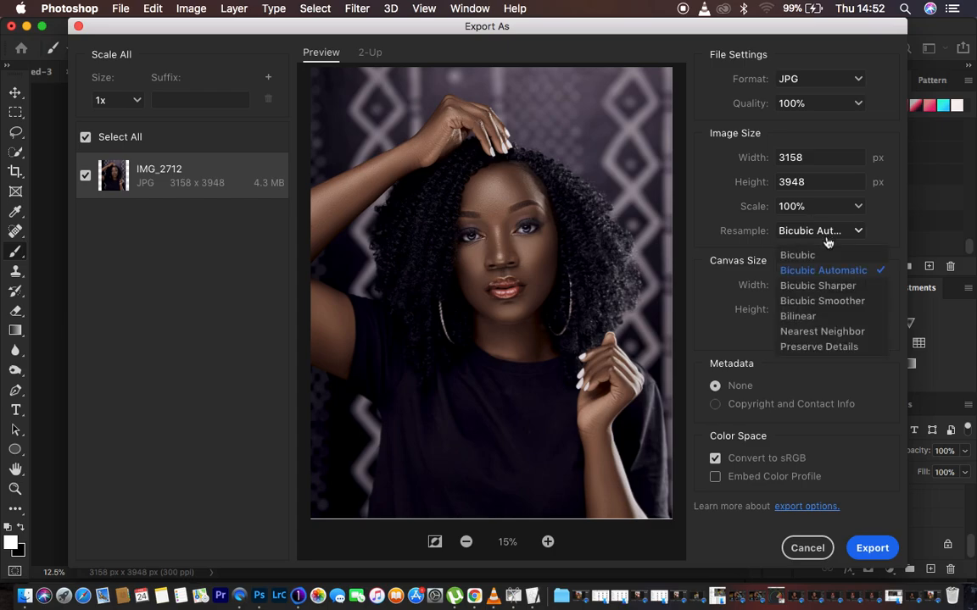
{"action": "left_click", "coordinate": [830, 285]}
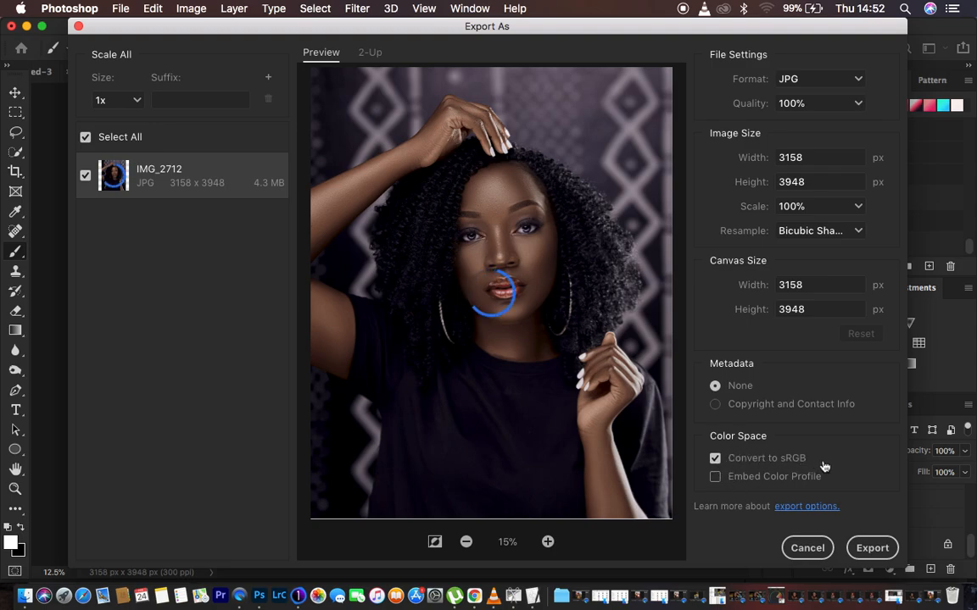
{"action": "left_click", "coordinate": [716, 477]}
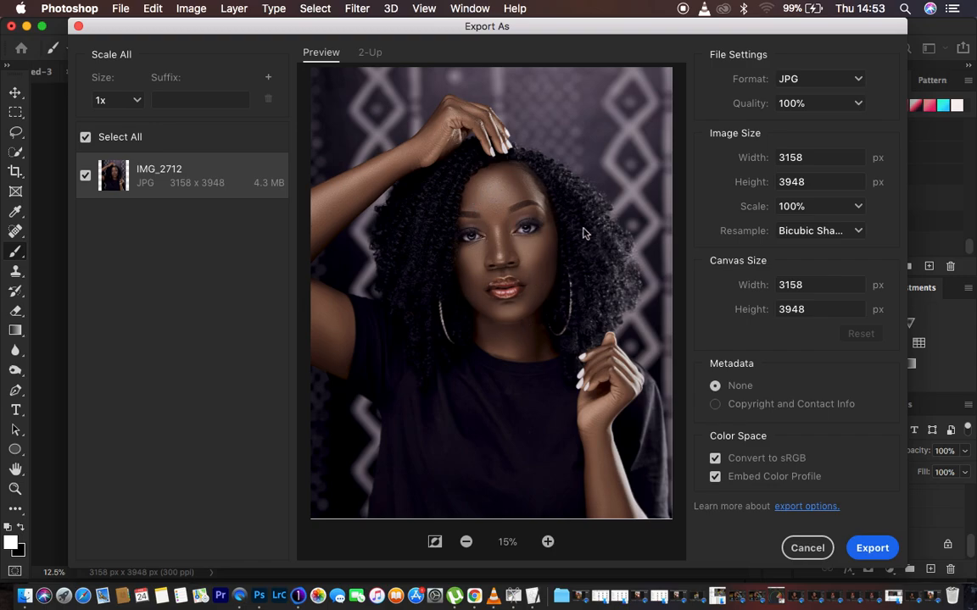
- Export the retouched portrait to the Desktop as classs.jpg
{"action": "left_click", "coordinate": [871, 548]}
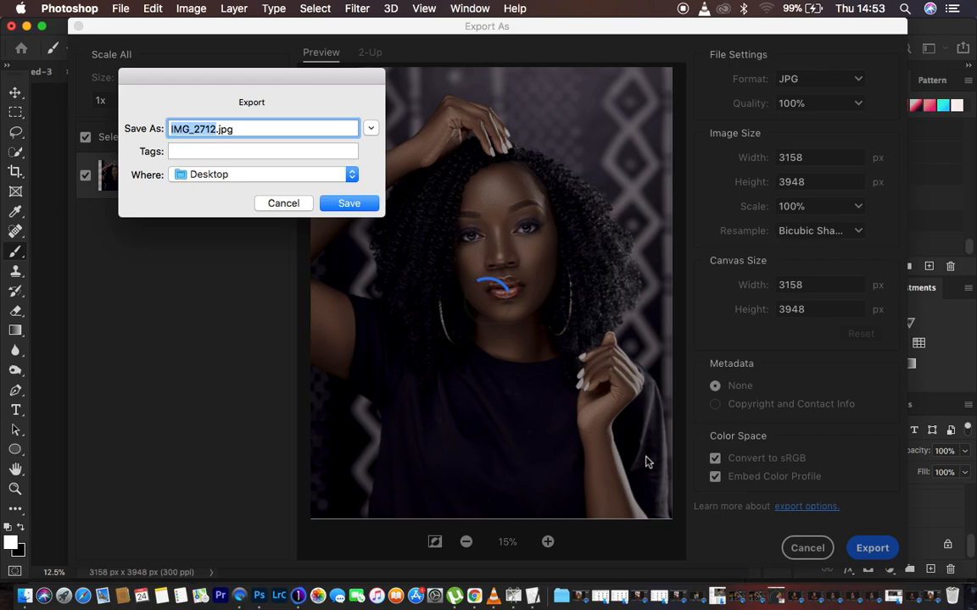
{"action": "type", "text": "classs"}
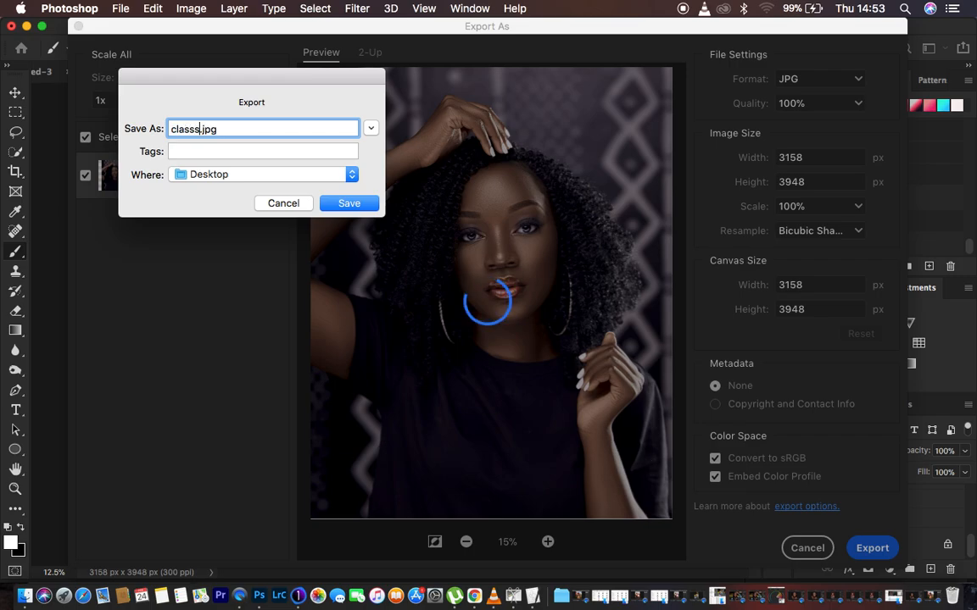
{"action": "left_click", "coordinate": [352, 205]}
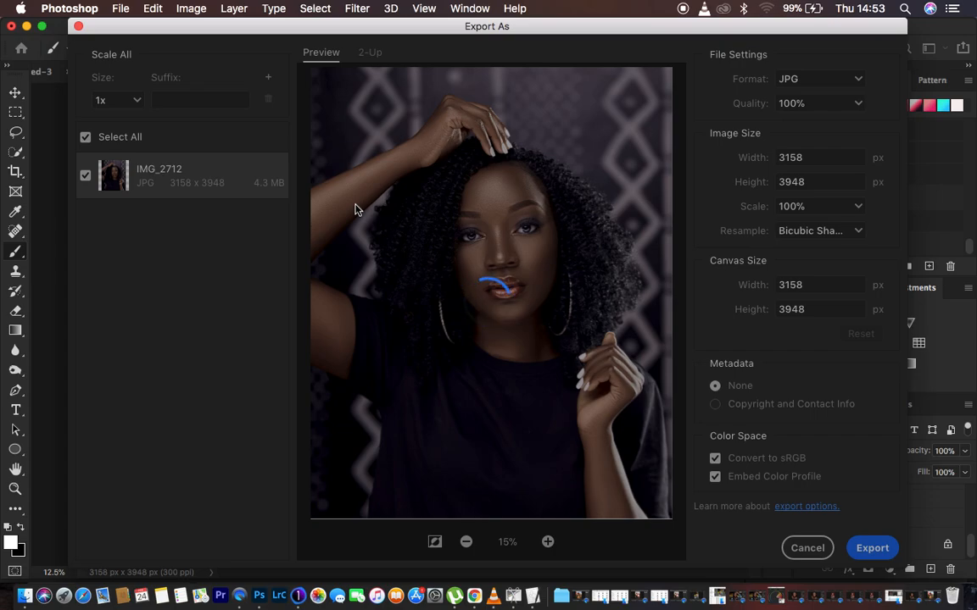
{"action": "key", "text": "Escape"}
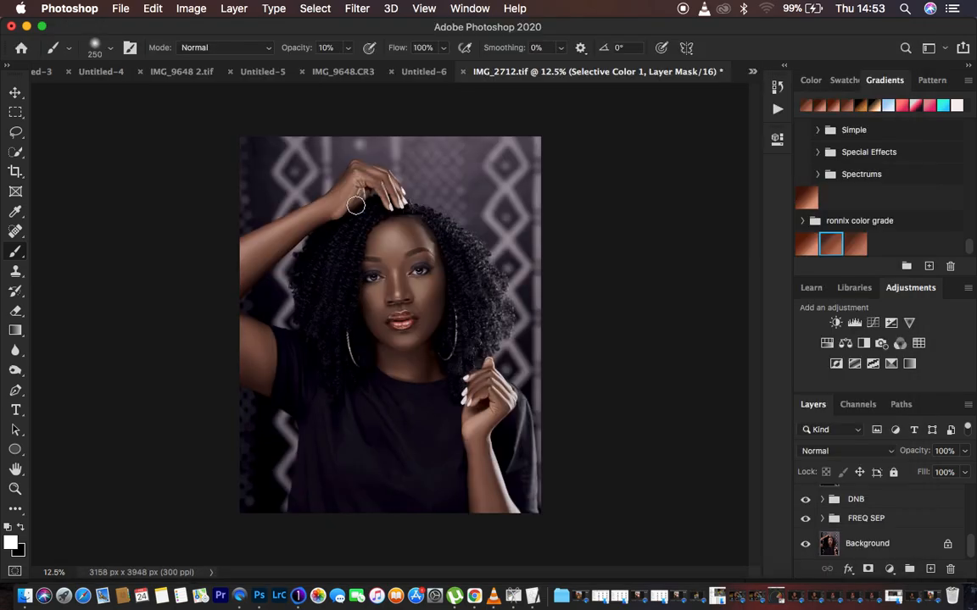